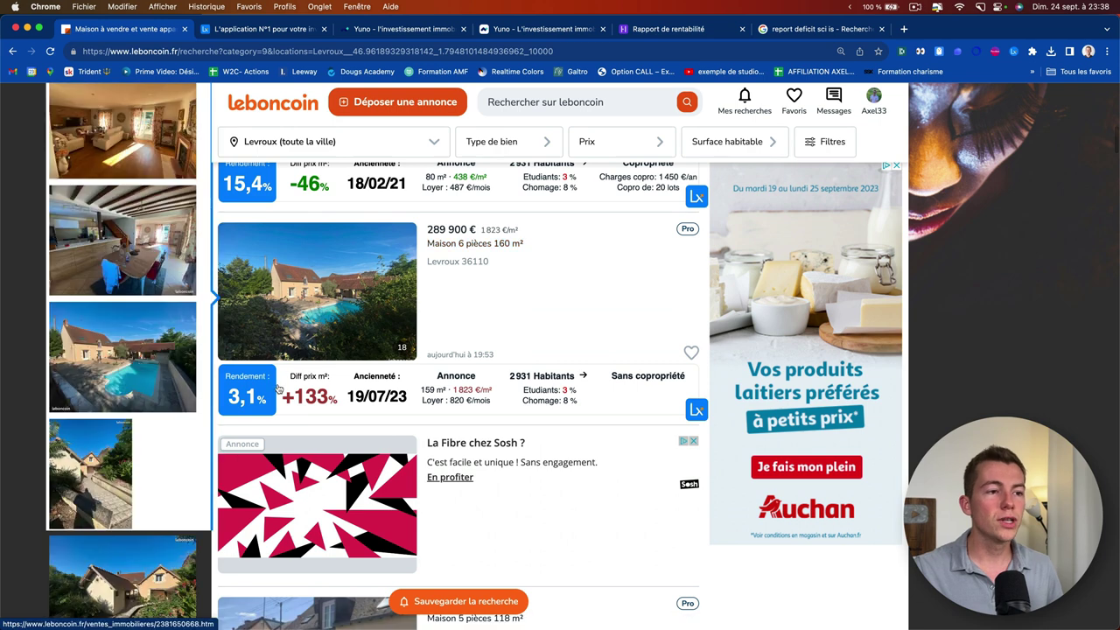
Open the leboncoin listing for the 289 900 € 6-room, 160 m² house in Levroux
mouse_move(340, 368)
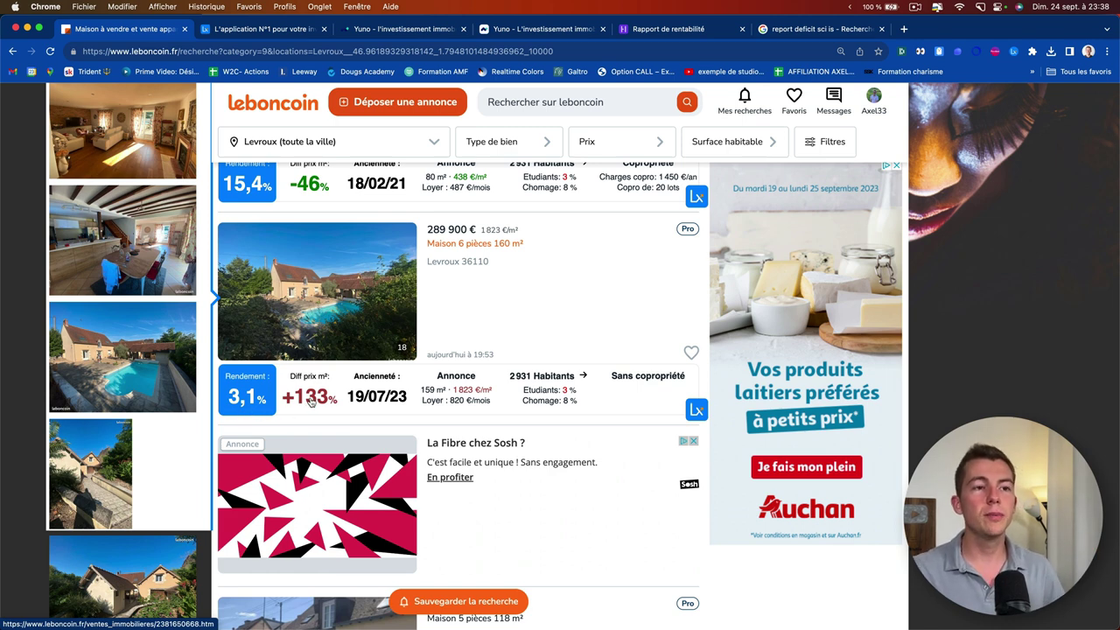
click(397, 300)
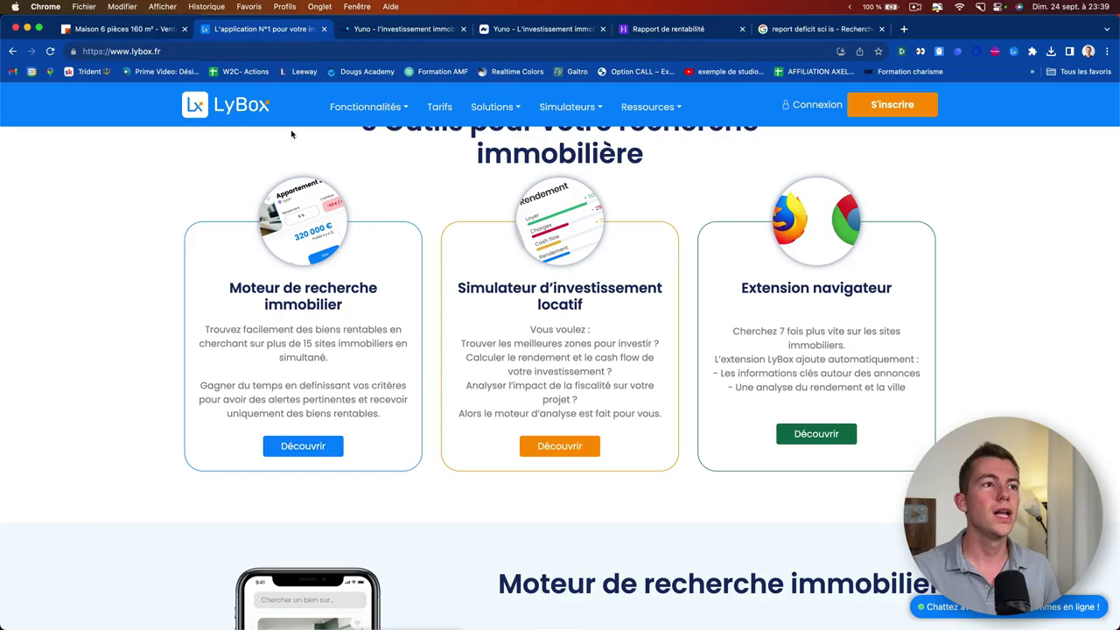
Switch to the LyBox home page and review its browser extension, property search engine and rental investment simulator
drag(761, 287, 900, 387)
click(915, 409)
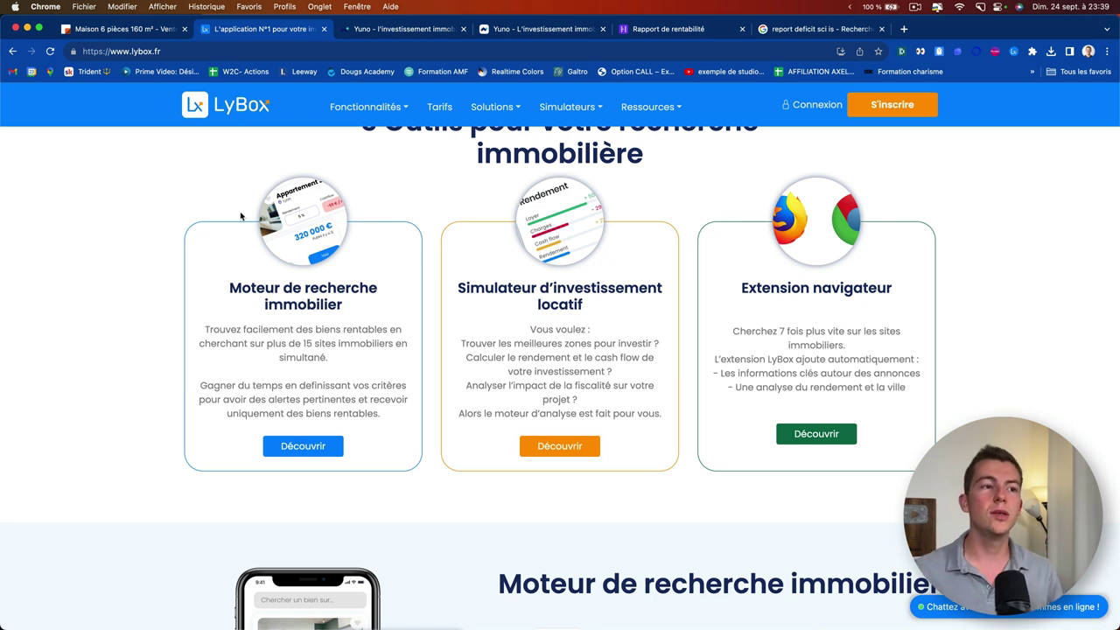
drag(231, 289, 370, 304)
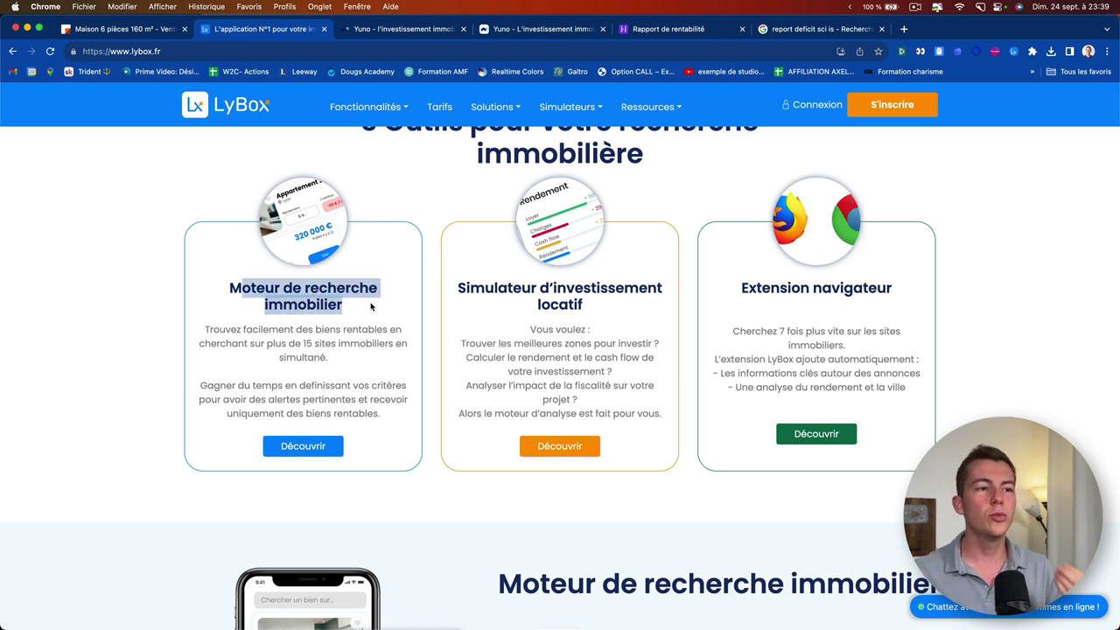
drag(480, 293, 598, 311)
click(598, 311)
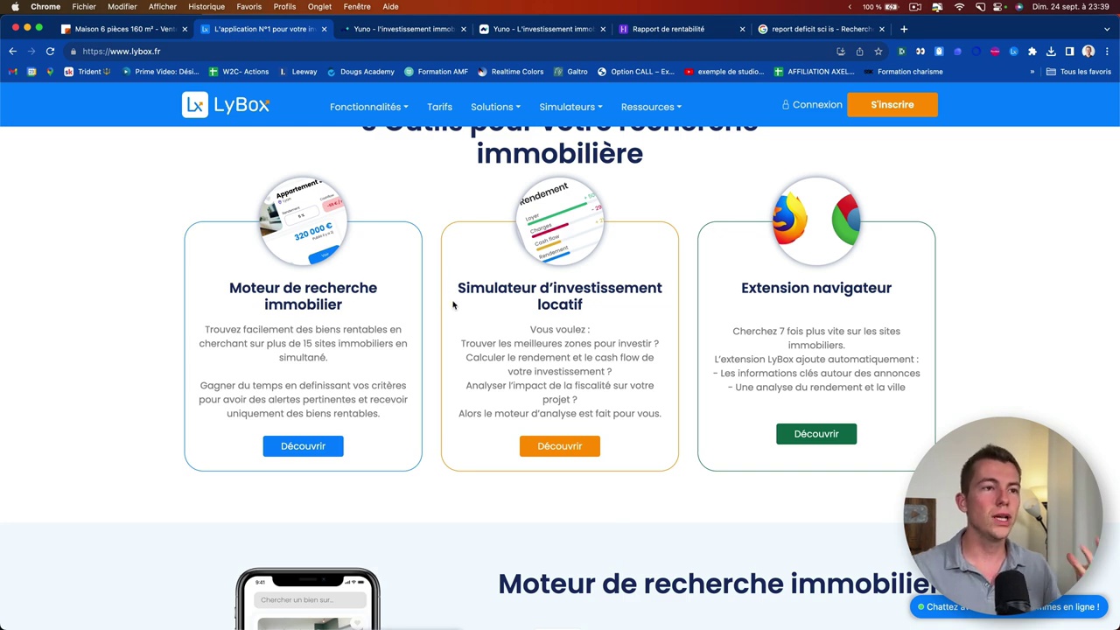
Enter the LyBox user area and bring up the city analysis tool
click(818, 106)
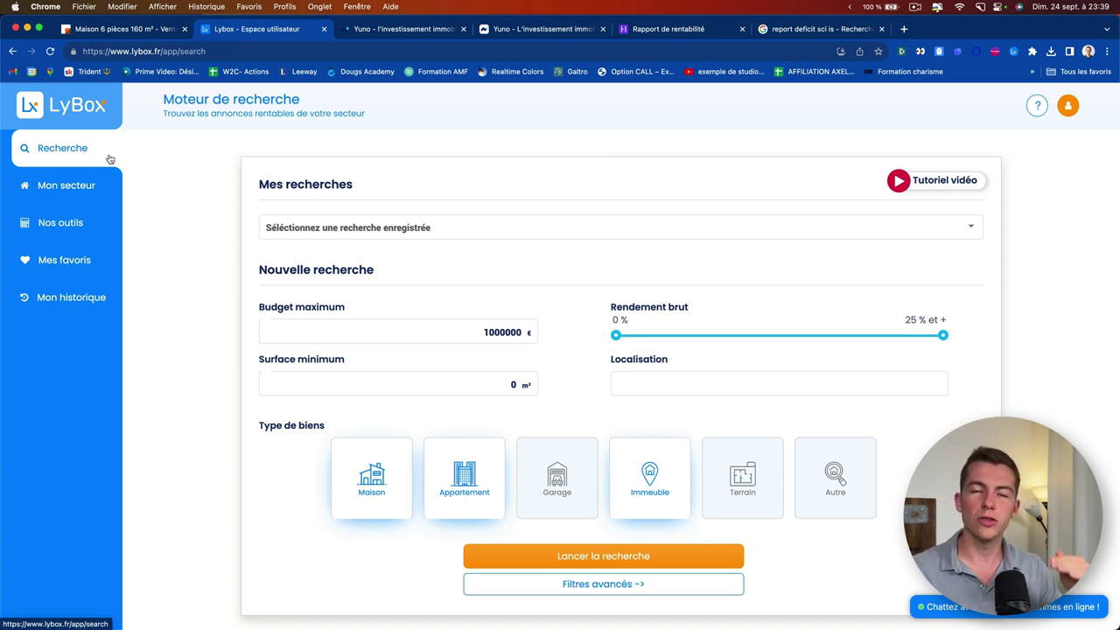
click(79, 229)
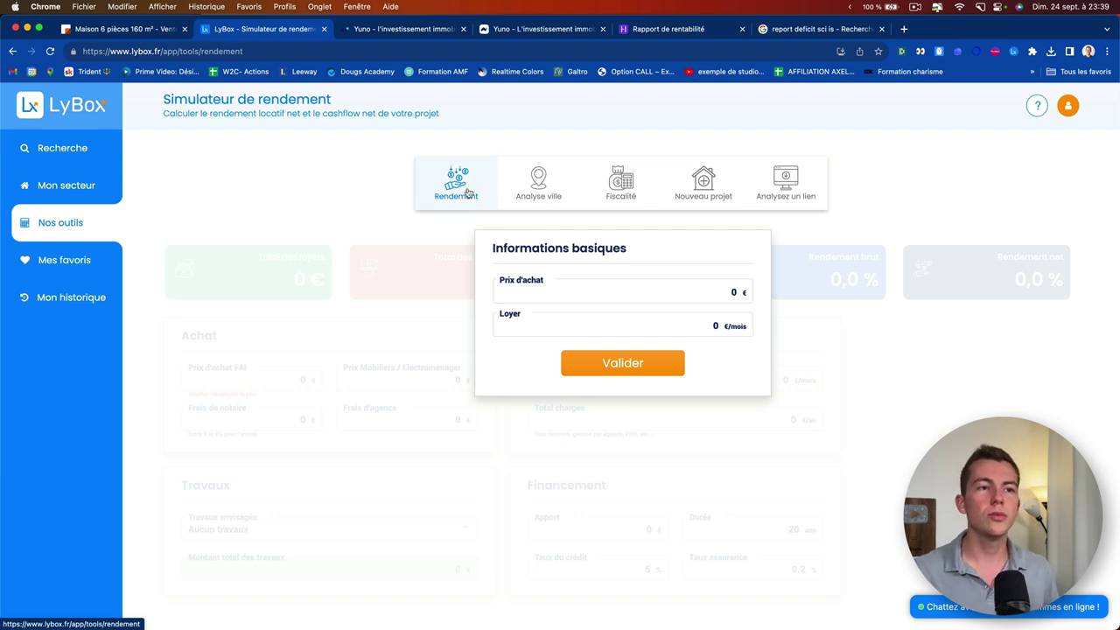
click(529, 208)
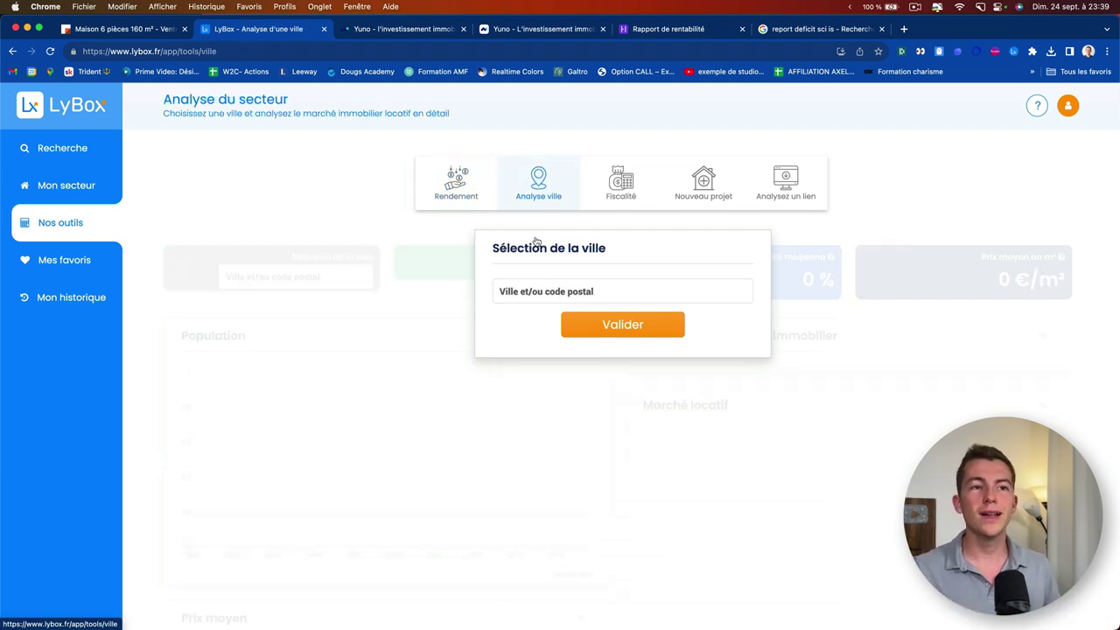
Run the city analysis for Bordeaux (Toute la ville)
click(541, 301)
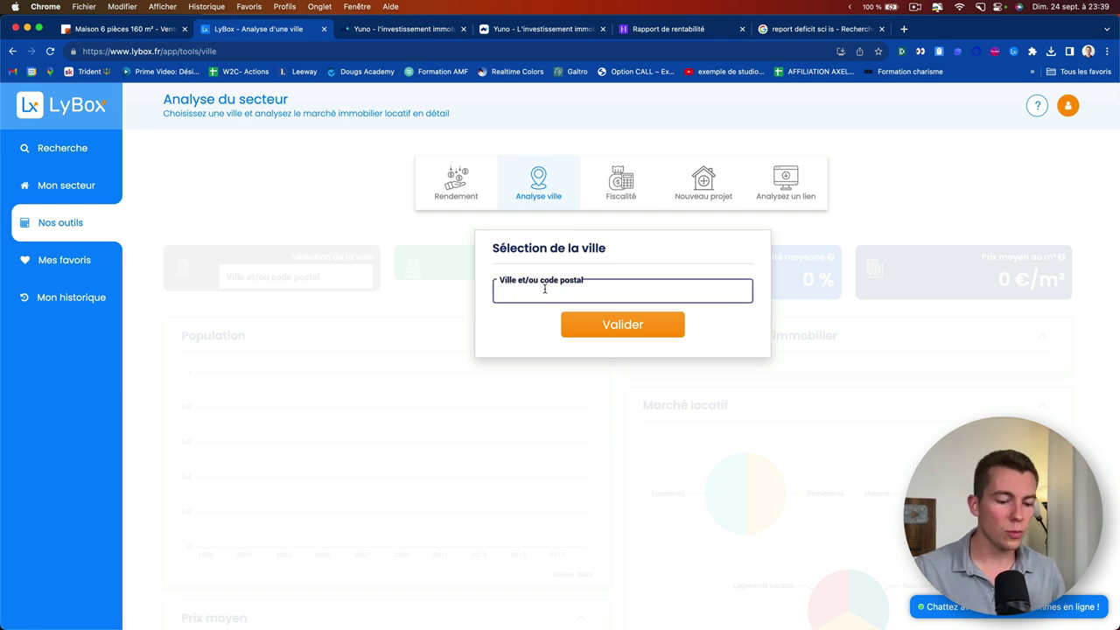
text(bordea)
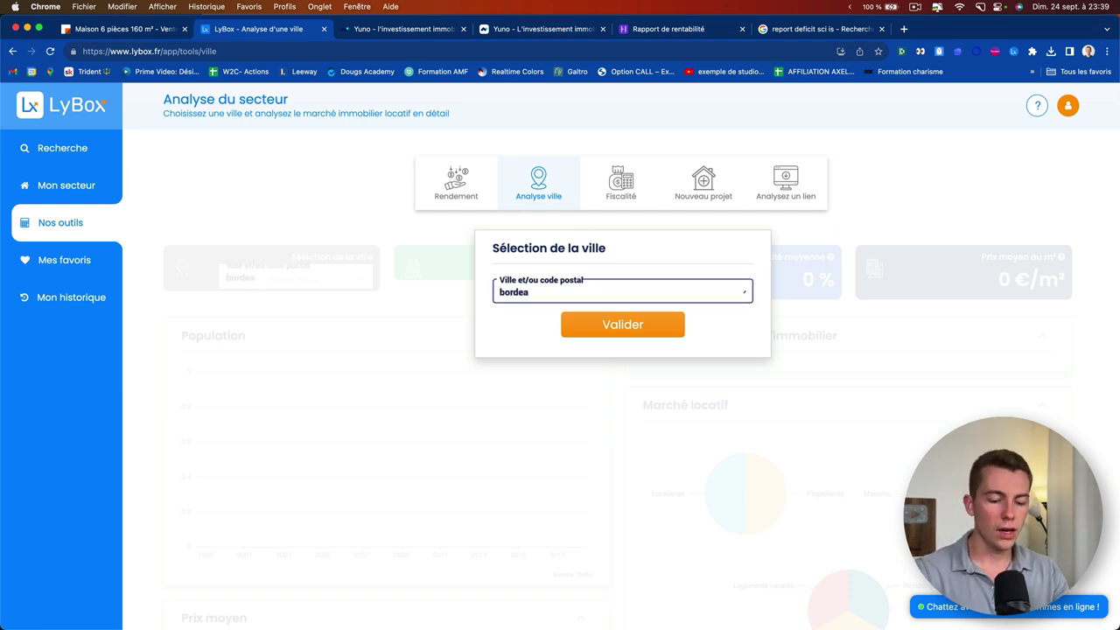
text(ux)
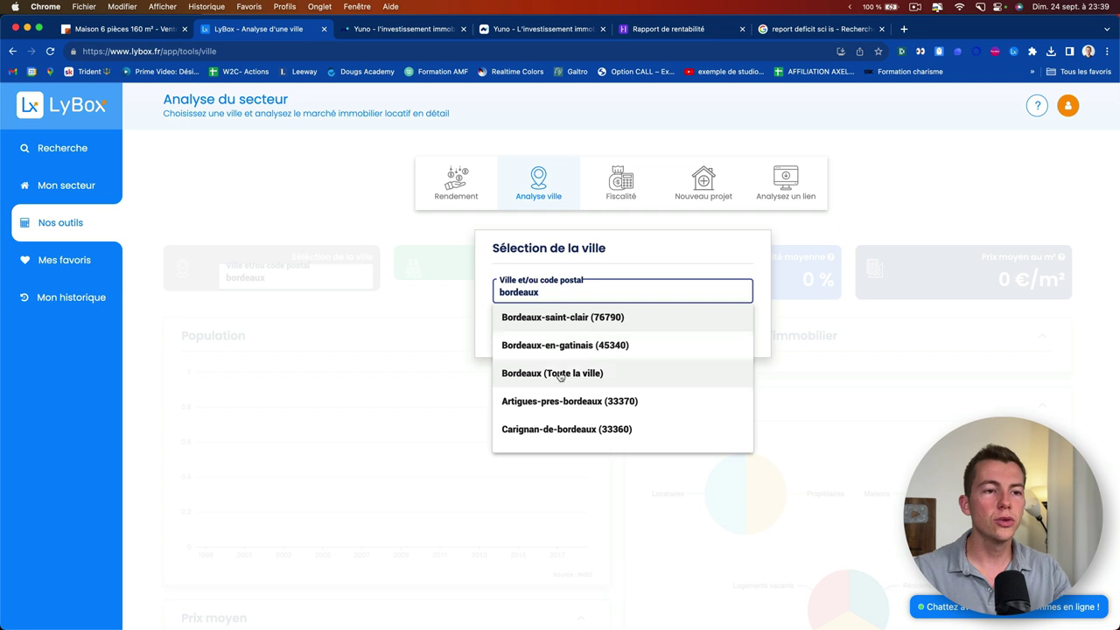
click(525, 373)
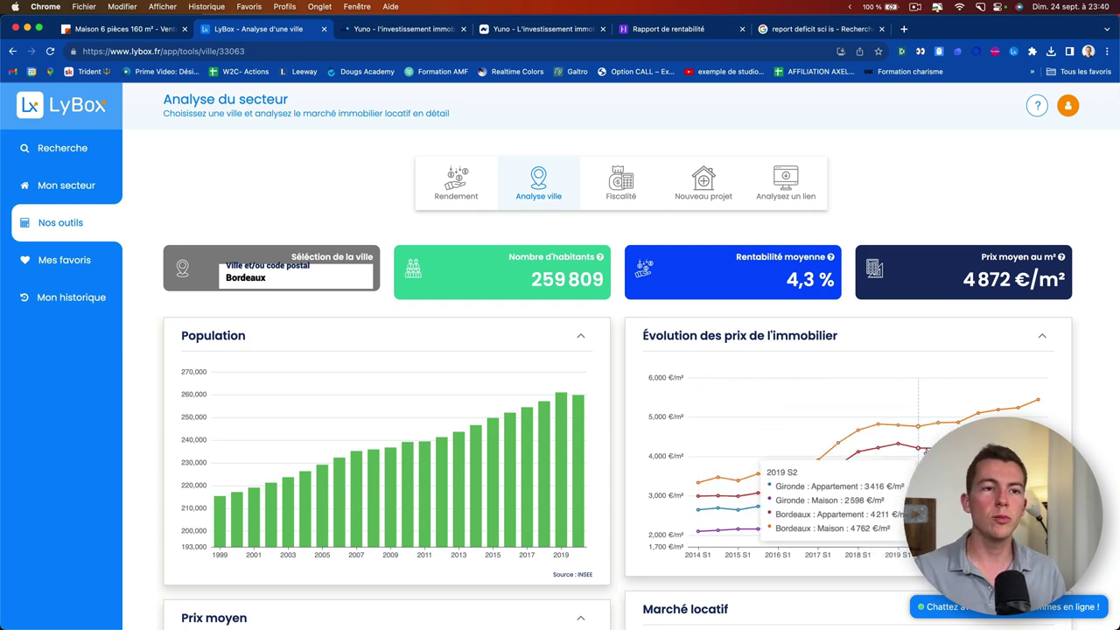
Examine Bordeaux's population, property prices, city information, age pyramid and schools in the analysis report
scroll(577, 298, down, 1)
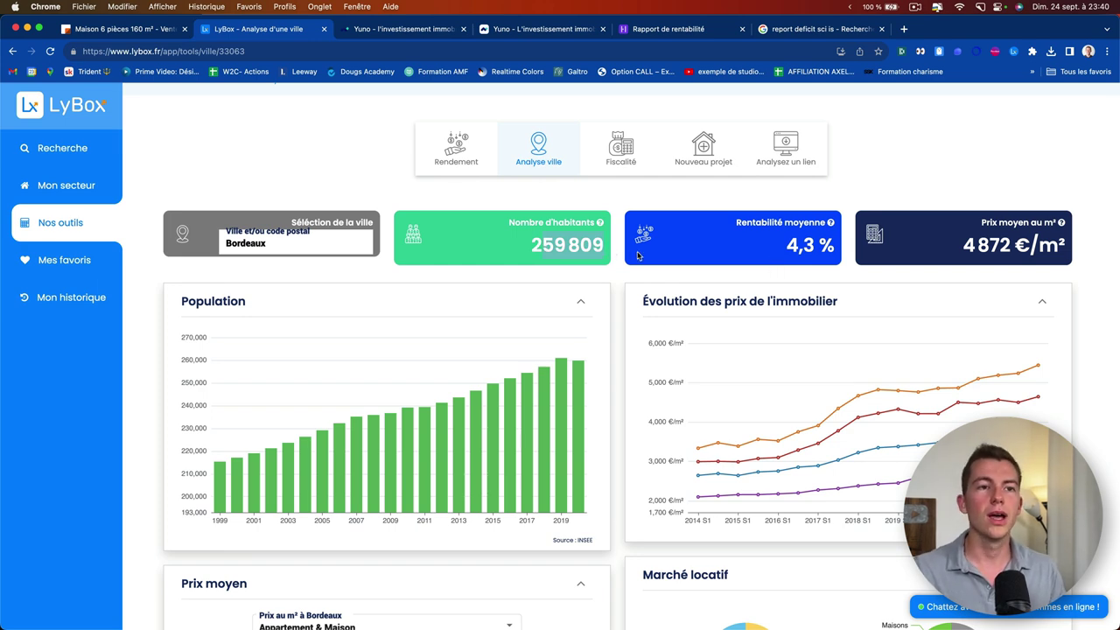
scroll(597, 252, down, 10)
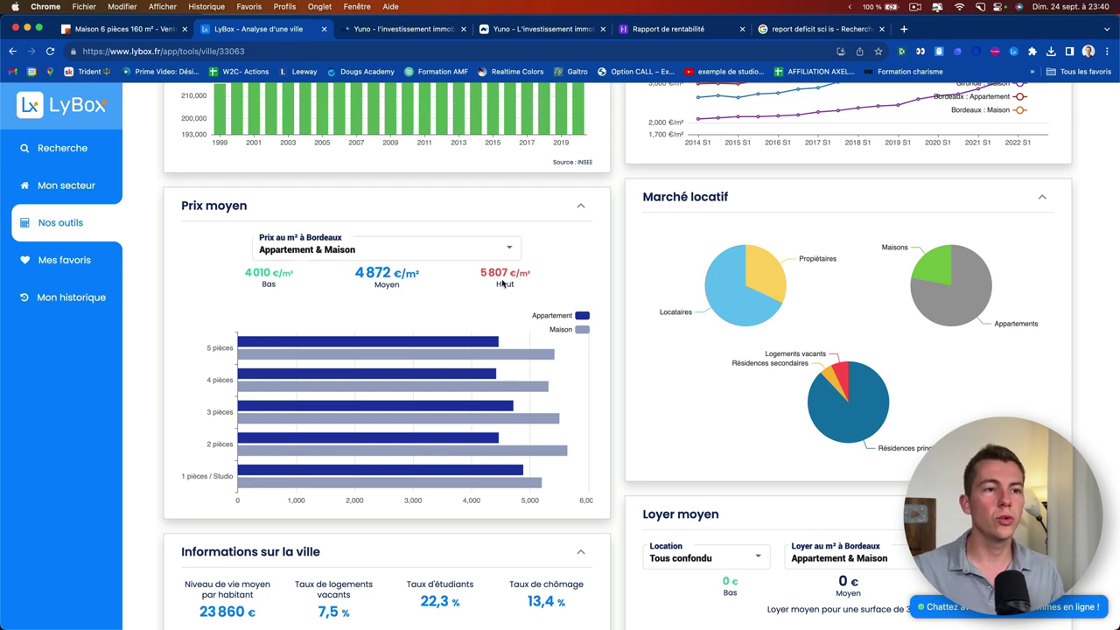
scroll(604, 323, down, 1)
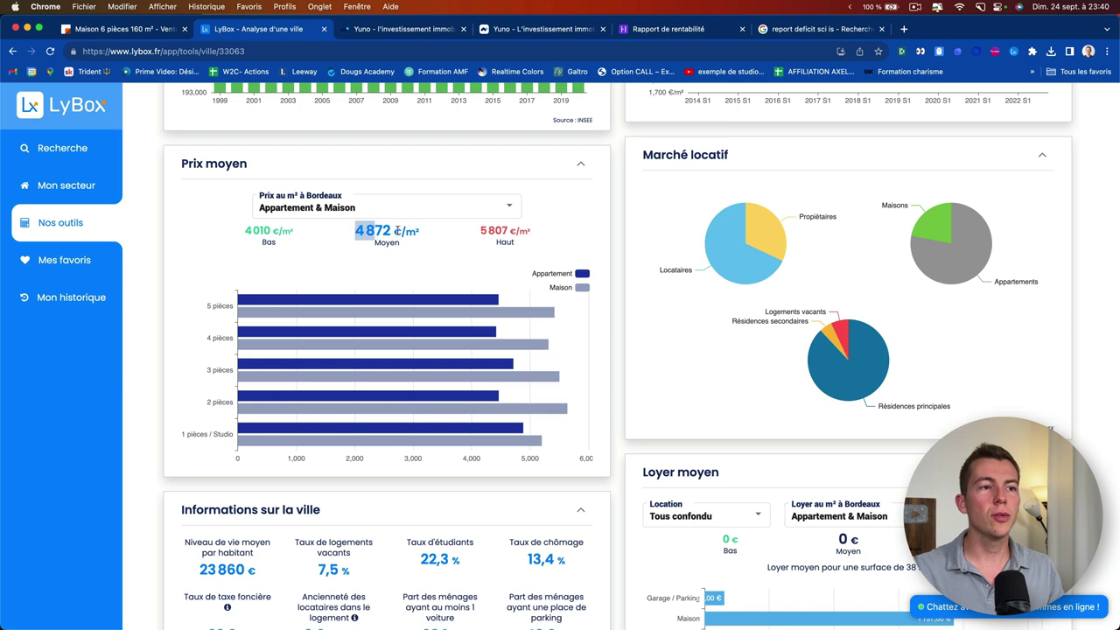
scroll(411, 234, down, 1)
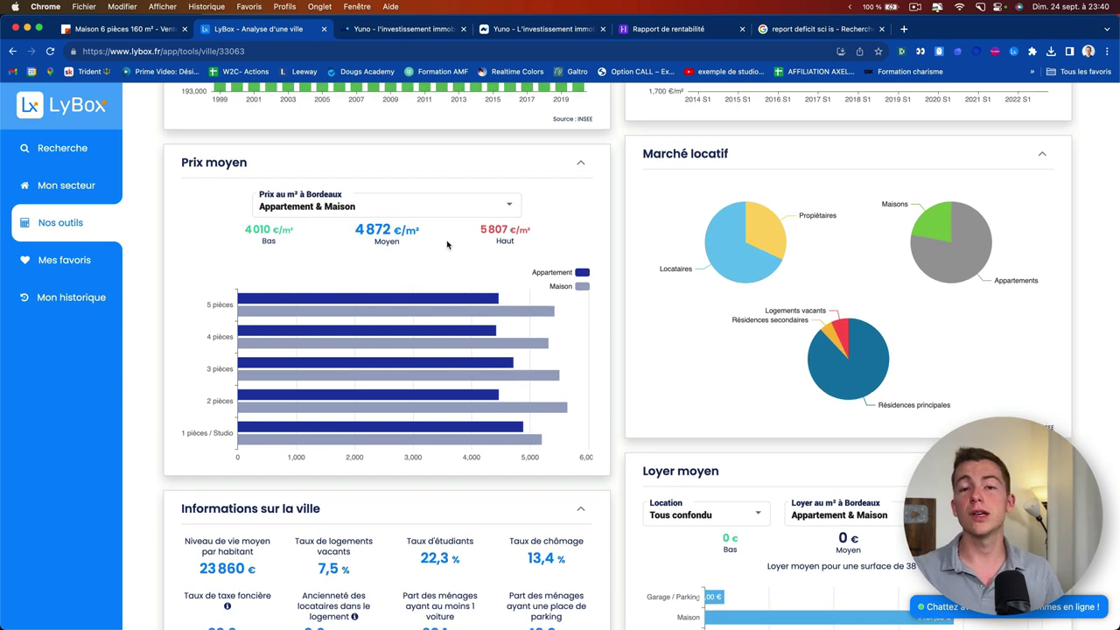
scroll(426, 278, down, 6)
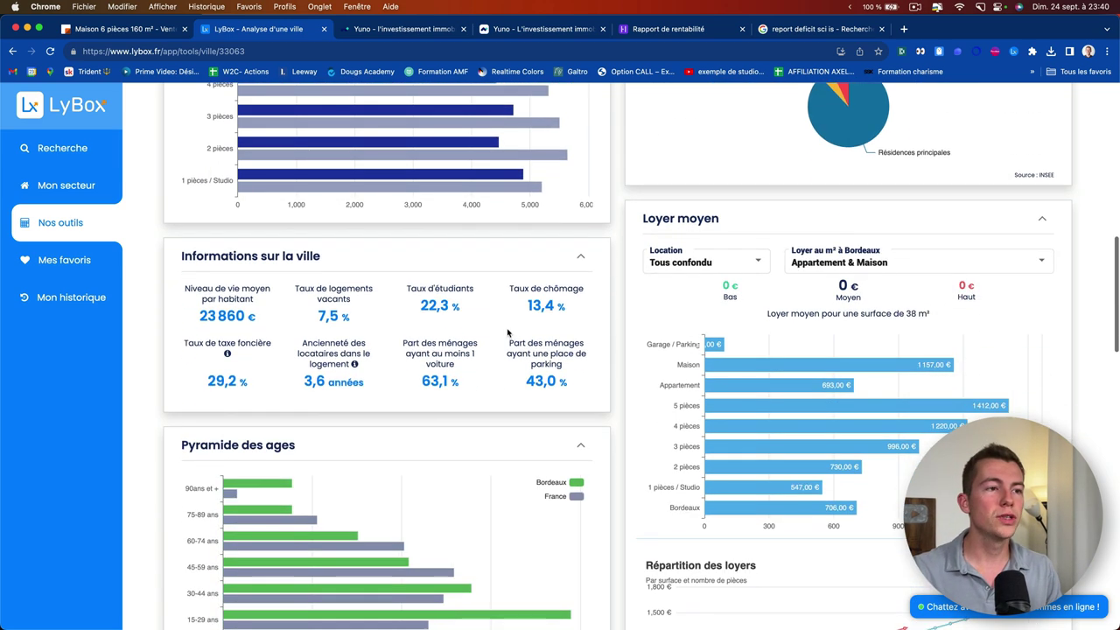
scroll(426, 279, down, 4)
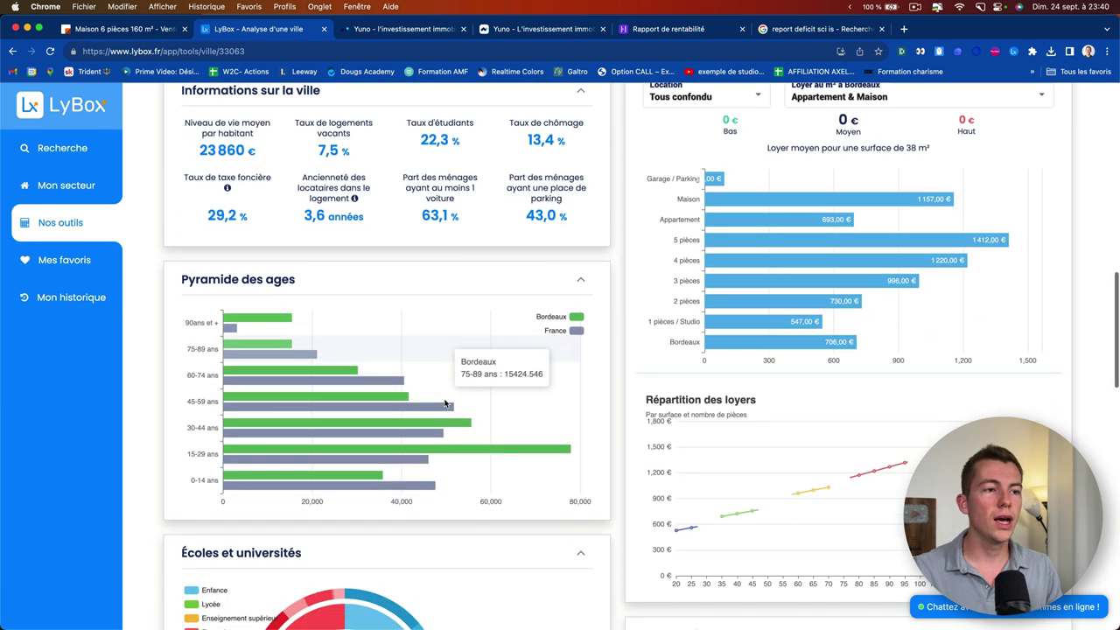
scroll(454, 399, down, 8)
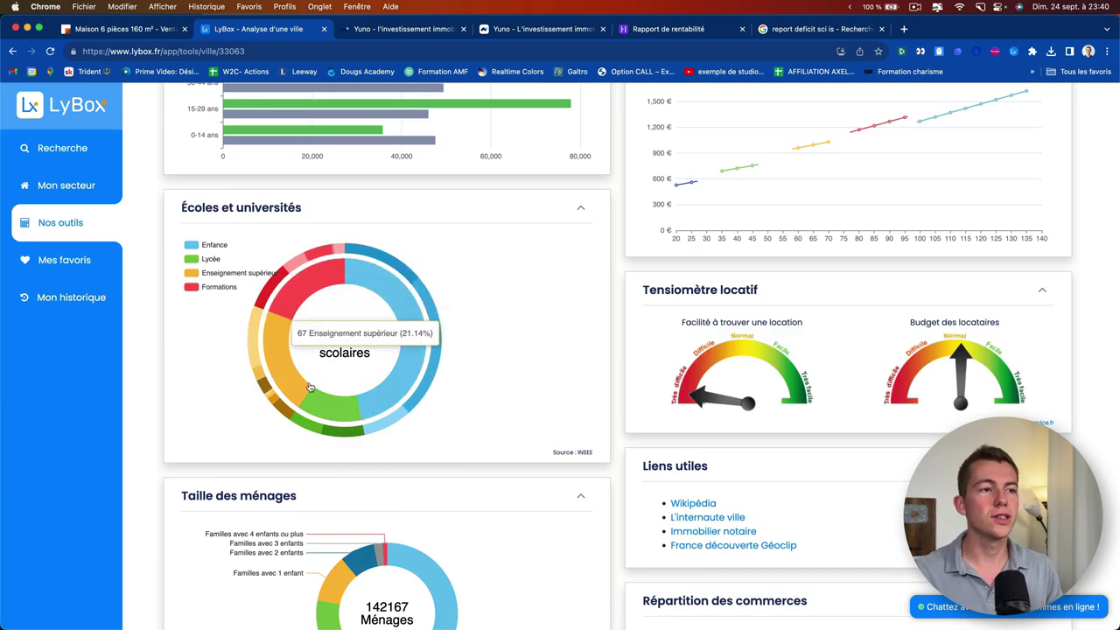
scroll(416, 369, down, 9)
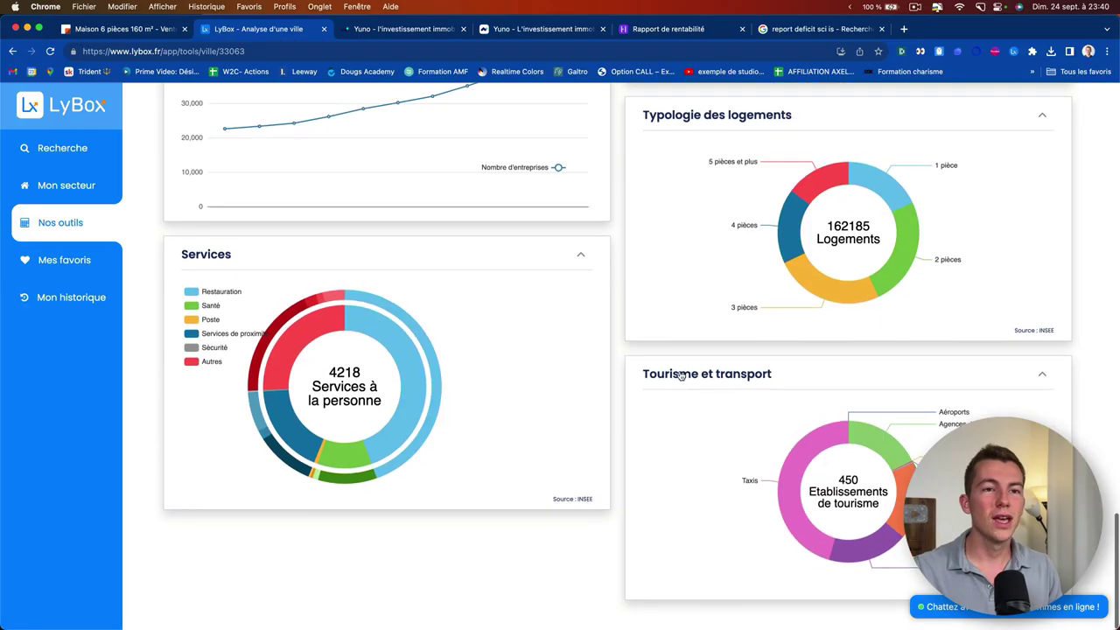
Review the Bordeaux report's household, shop and housing charts, the rental tension gauges and the average rents
scroll(683, 380, up, 5)
scroll(683, 381, up, 3)
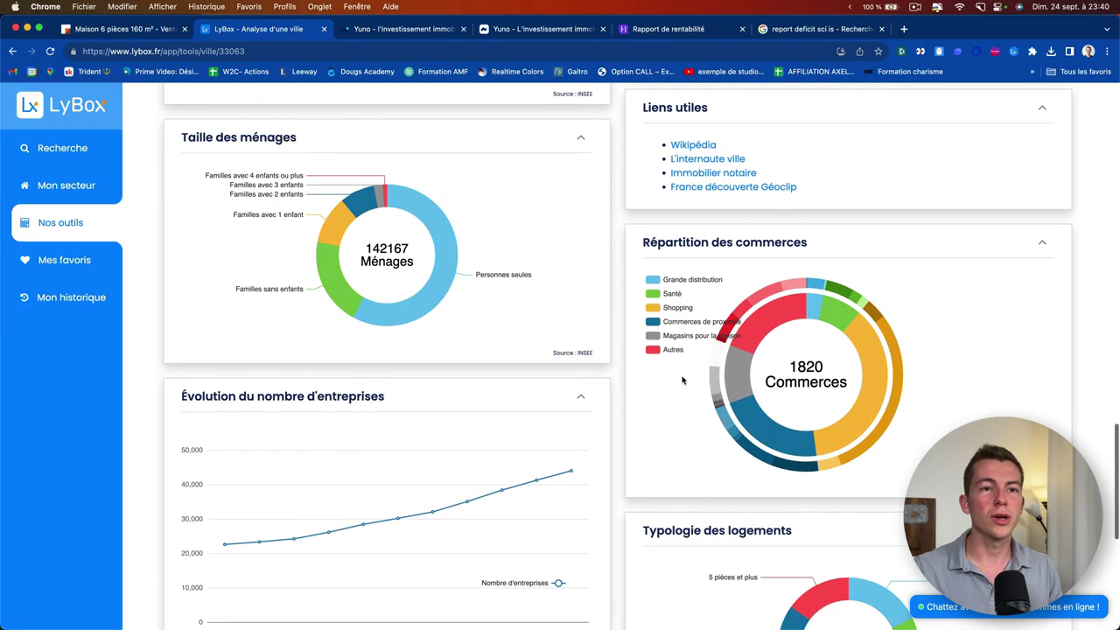
scroll(727, 288, down, 3)
scroll(753, 378, up, 8)
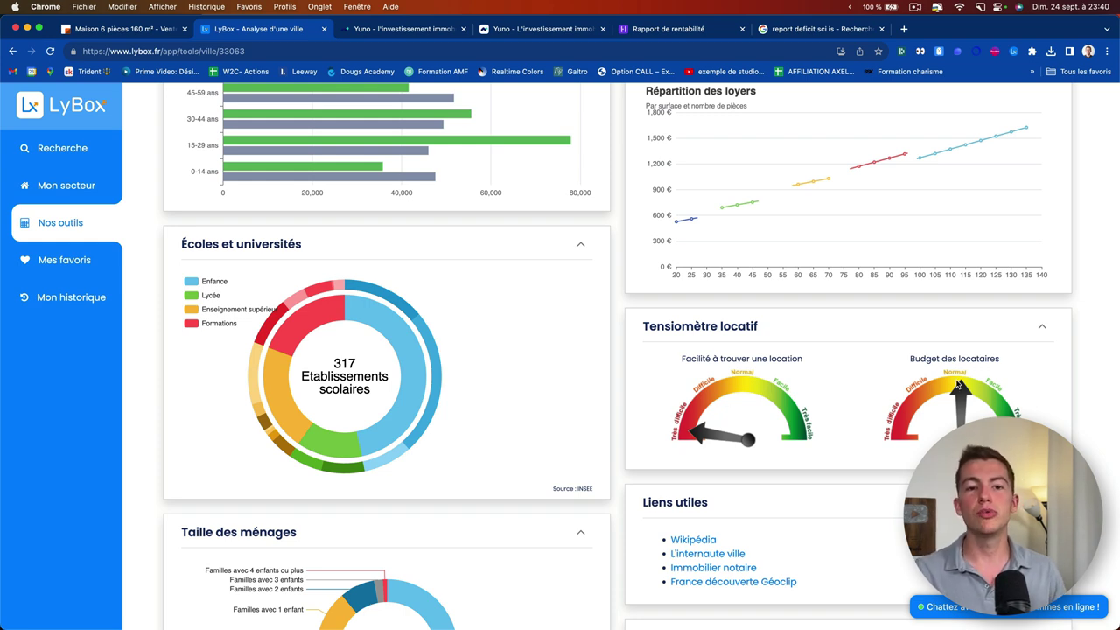
scroll(871, 424, down, 1)
scroll(787, 350, up, 10)
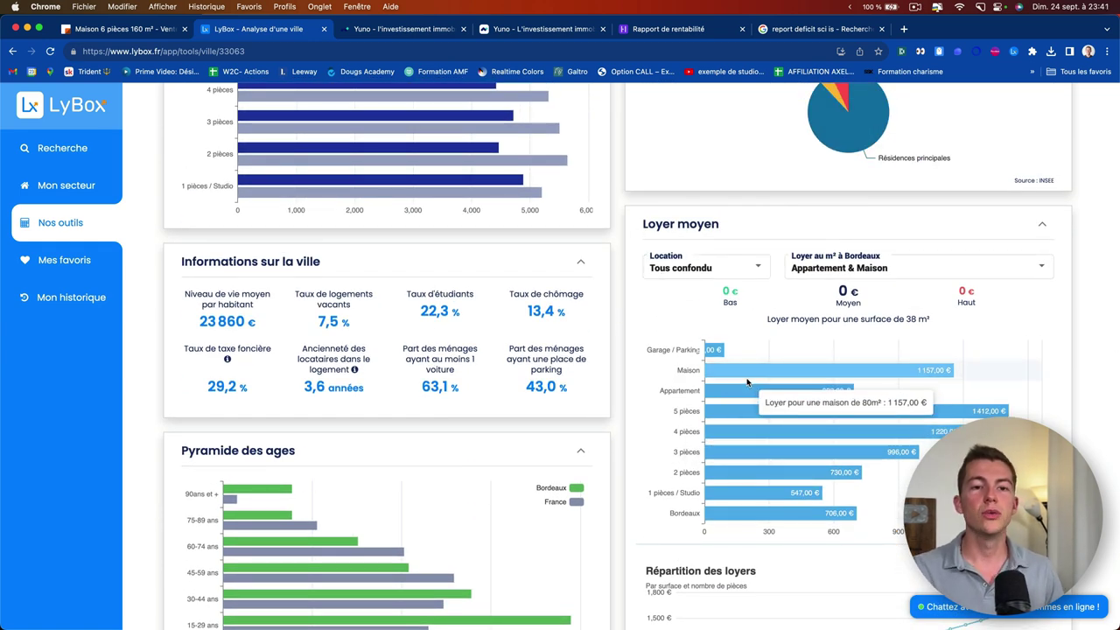
Filter Bordeaux's average rent by Parking/garage and check the low, average and high rents
click(824, 265)
click(825, 264)
click(825, 264)
scroll(825, 288, down, 1)
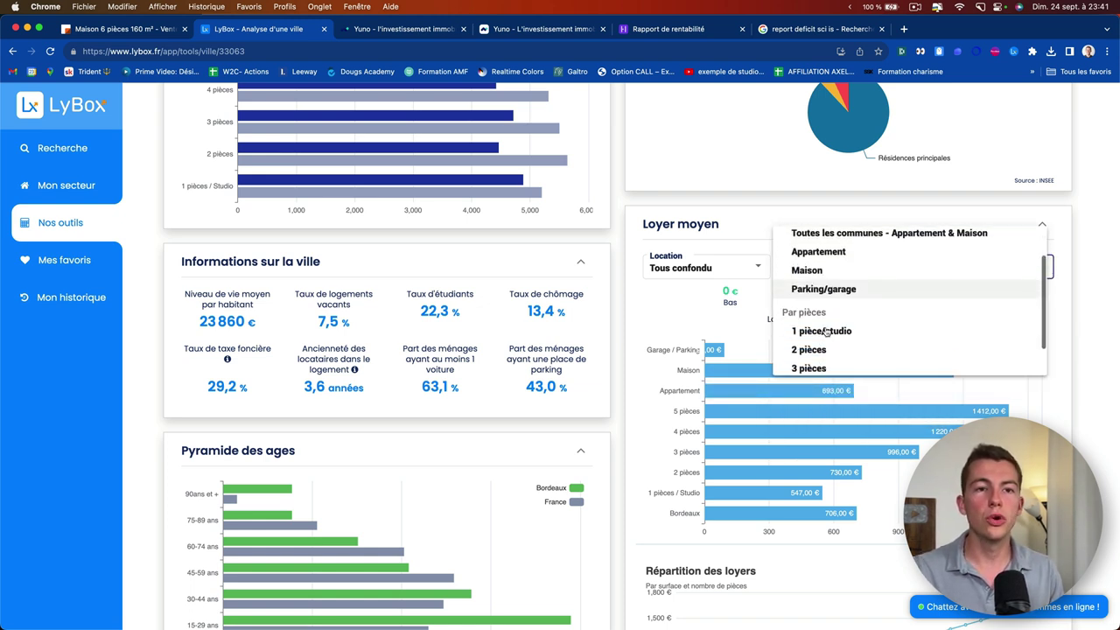
click(824, 286)
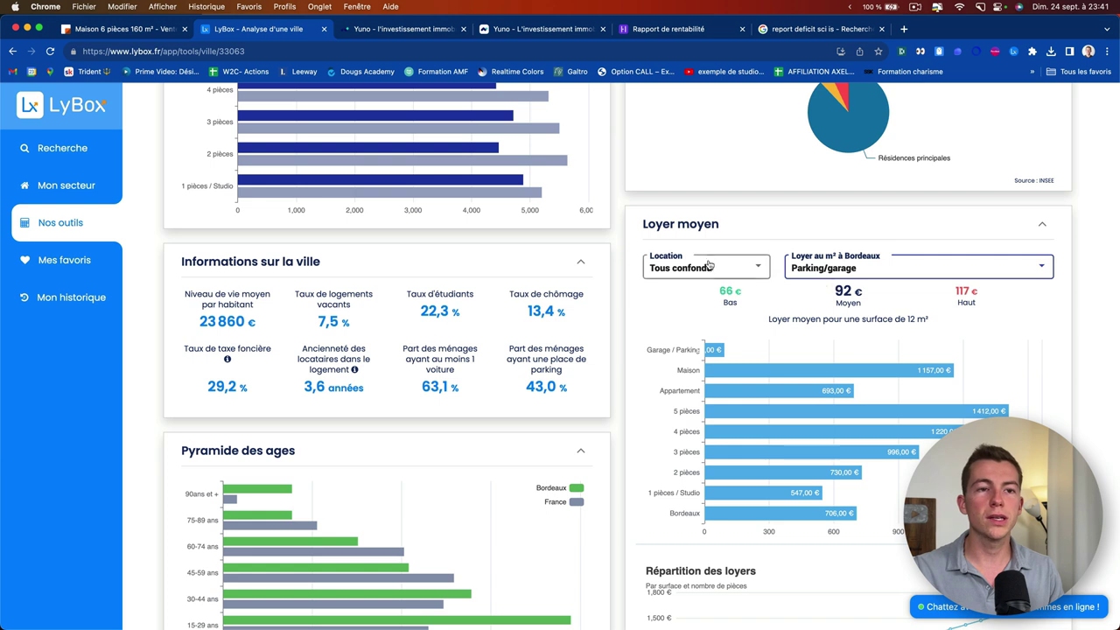
click(731, 269)
click(681, 263)
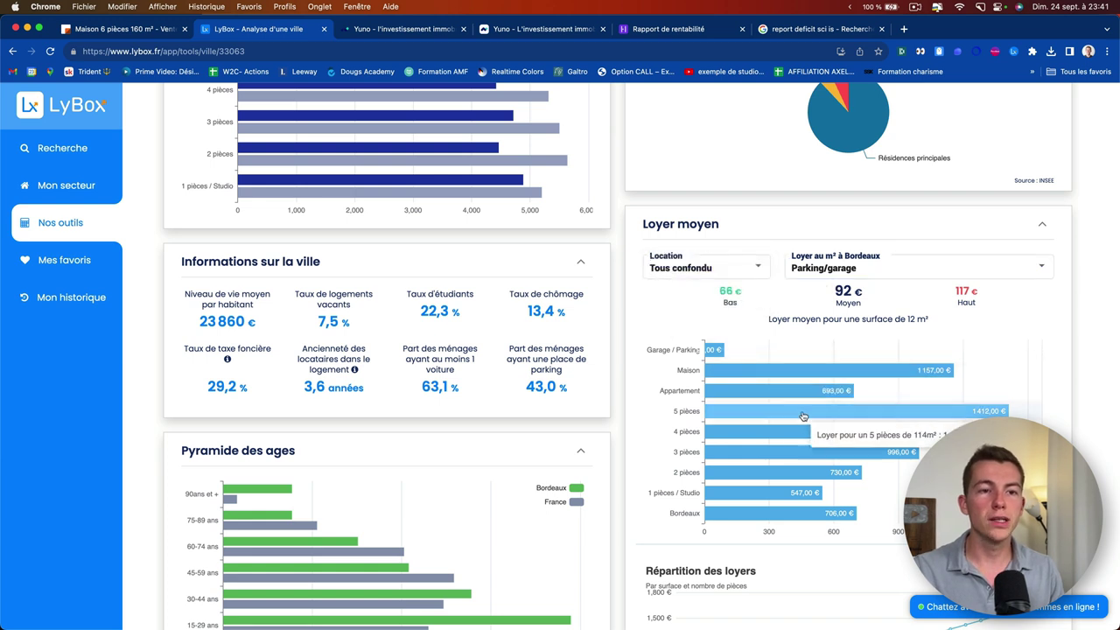
drag(855, 294, 862, 292)
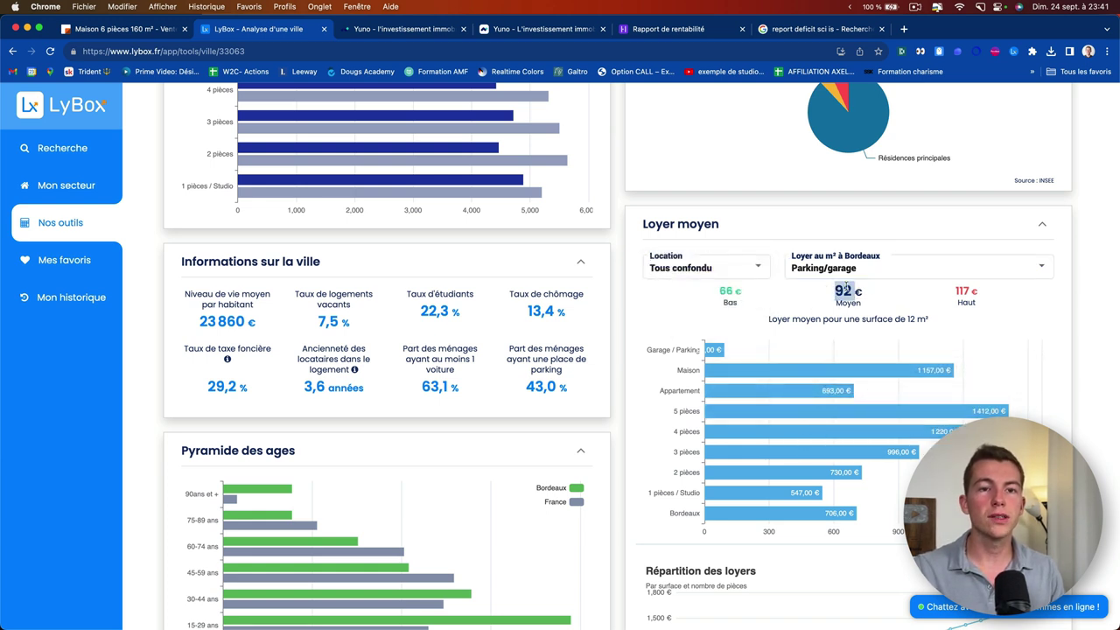
click(728, 288)
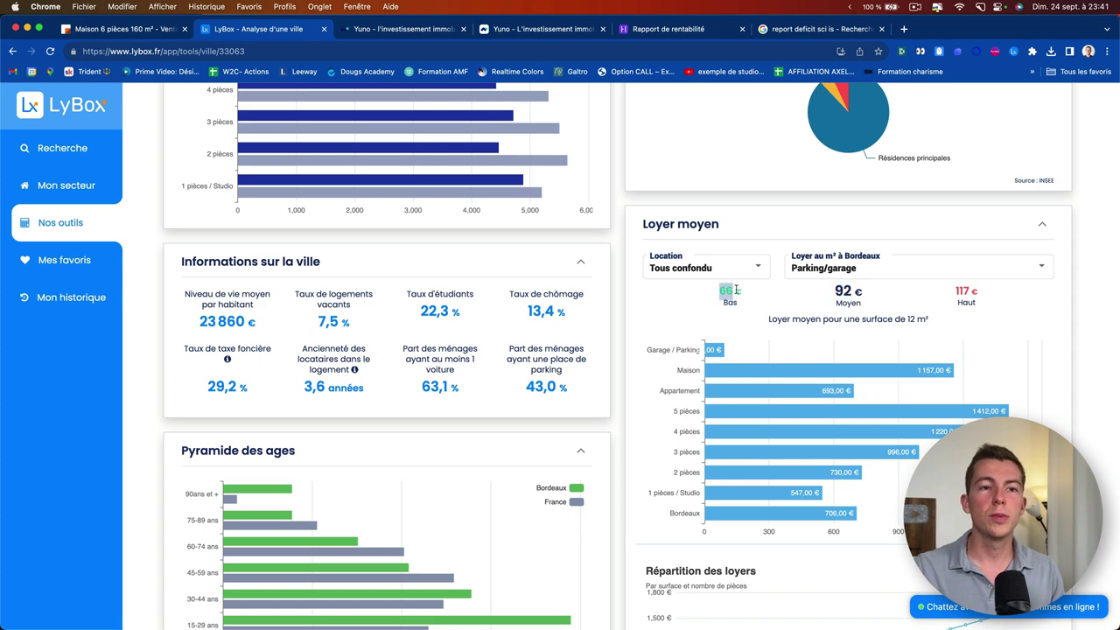
drag(955, 292, 971, 291)
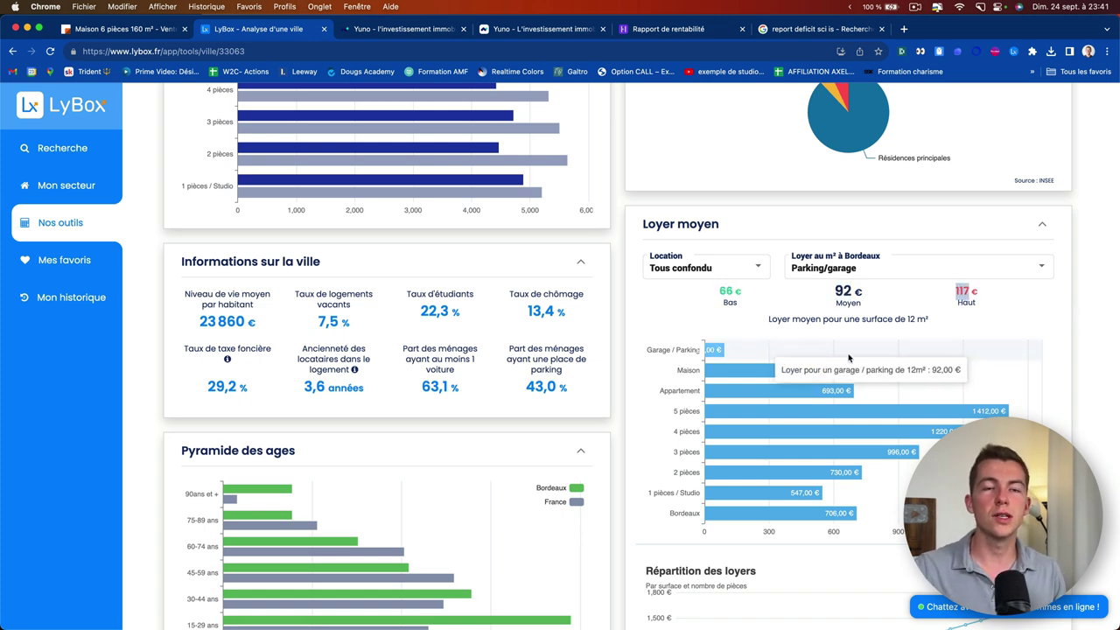
Look over Bordeaux's property price trend, the owner and tenant split of the rental market, and the city information
scroll(741, 365, up, 5)
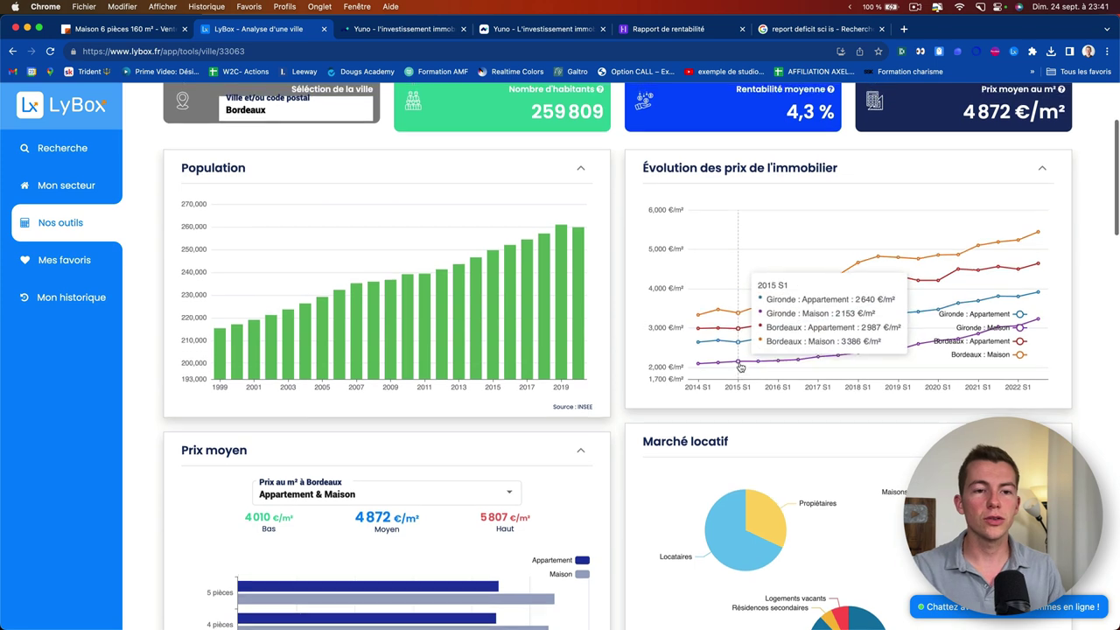
scroll(741, 385, down, 3)
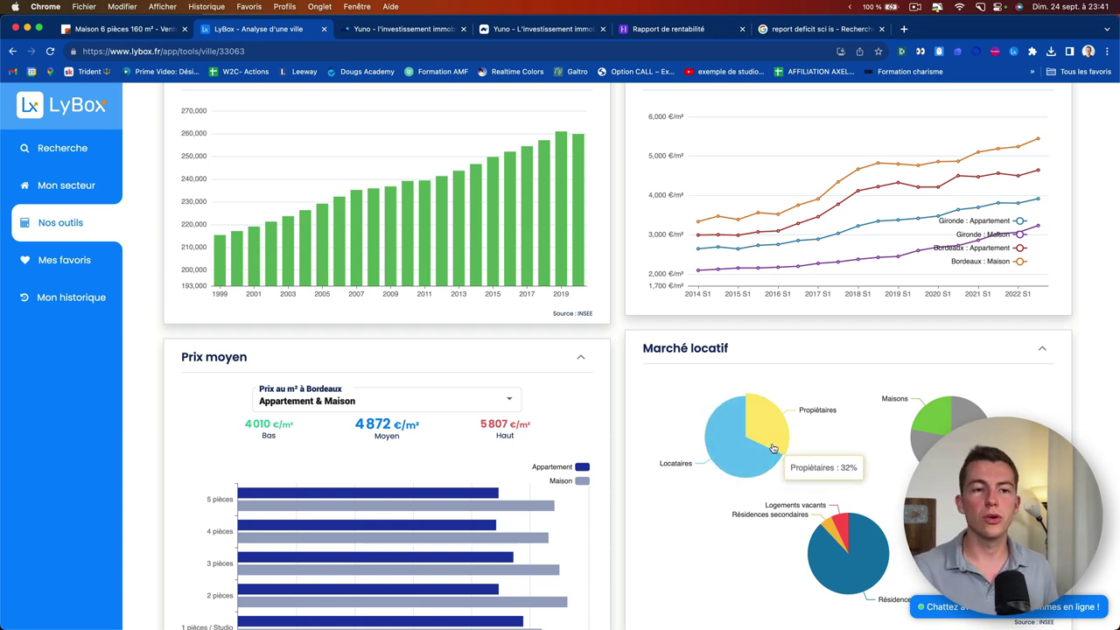
scroll(766, 437, down, 2)
scroll(765, 437, down, 4)
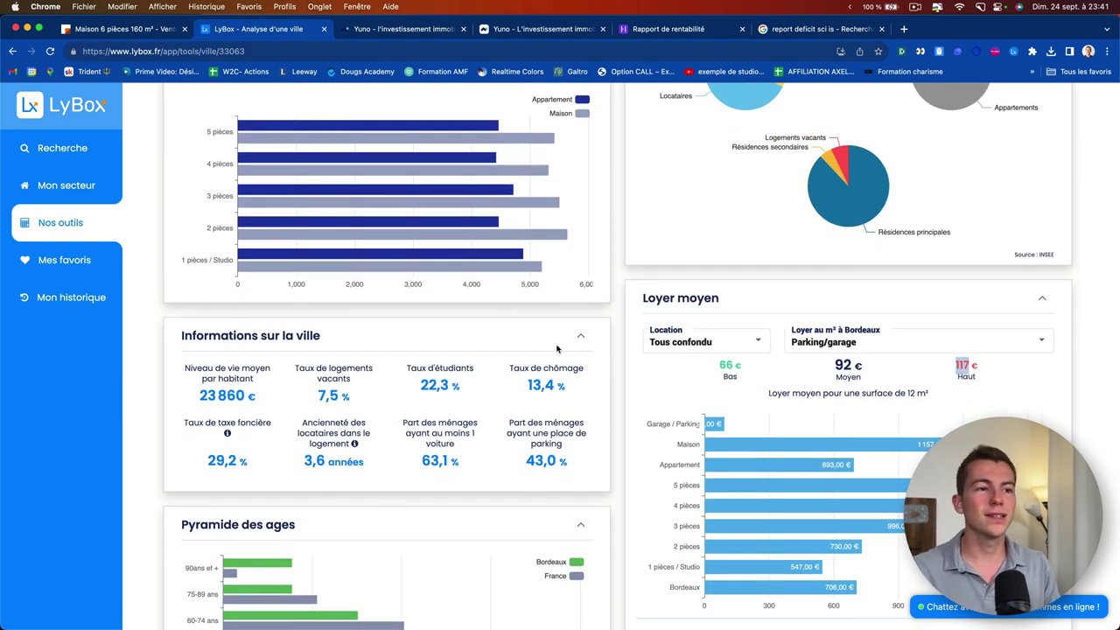
View the Fiscalité tax simulator and open the Nouveau projet simulation form
scroll(435, 357, up, 10)
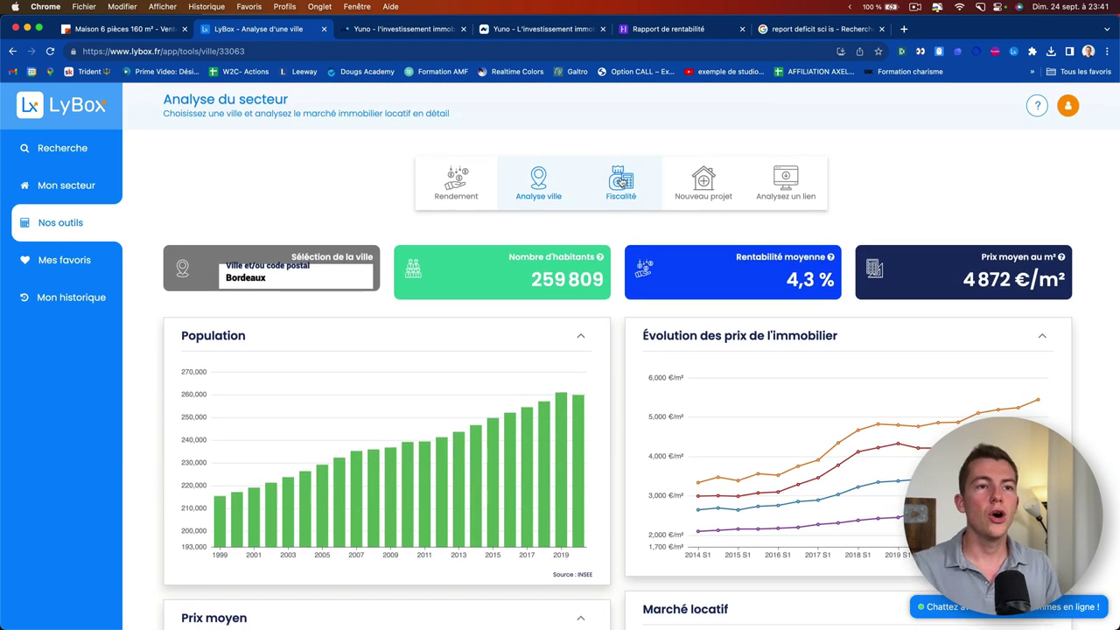
click(621, 181)
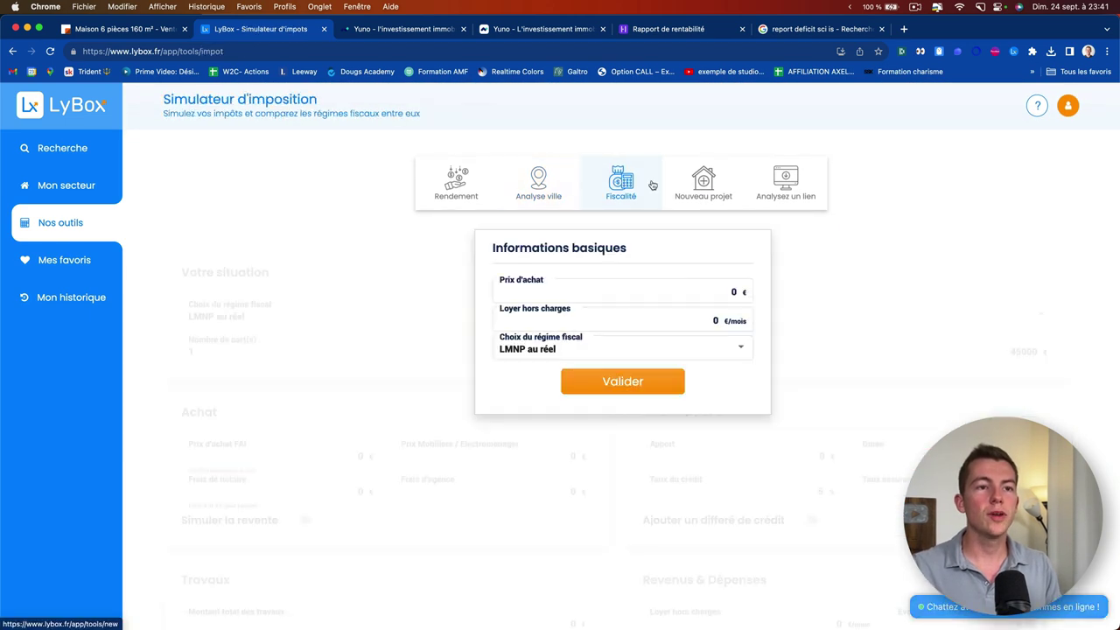
click(713, 200)
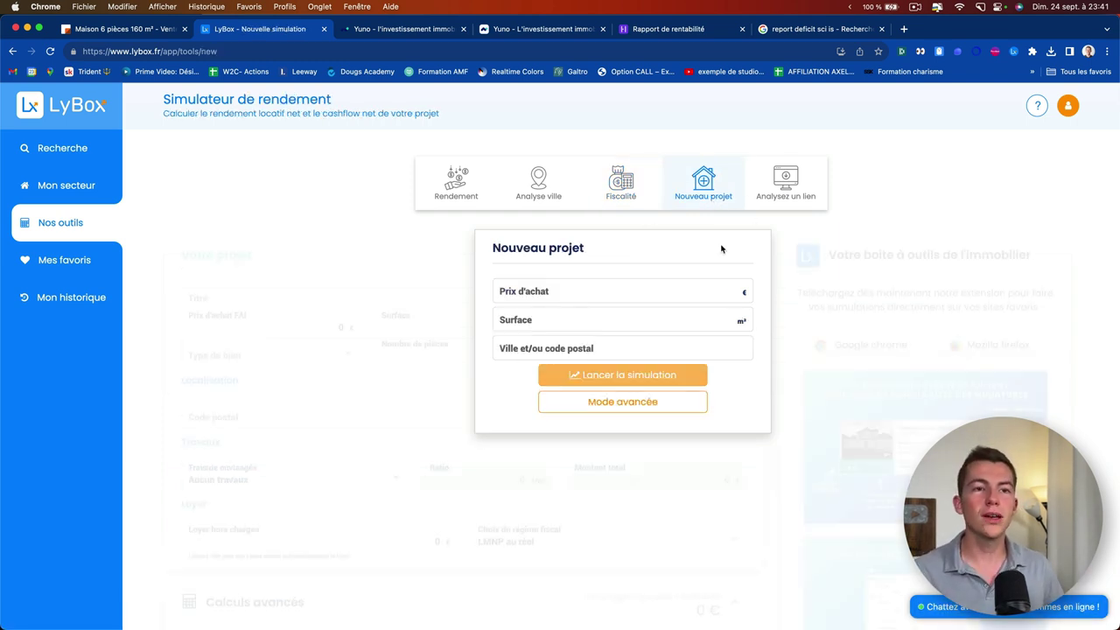
Look over the Nouveau projet fields and the Analysez un lien form for simulating a listing from its link
click(557, 290)
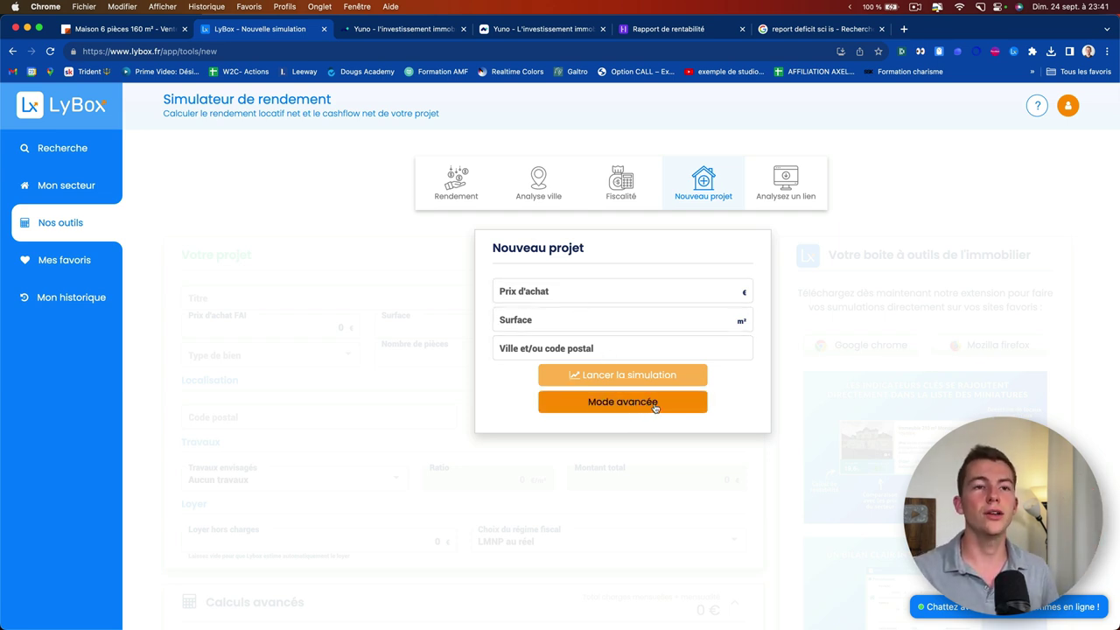
click(812, 188)
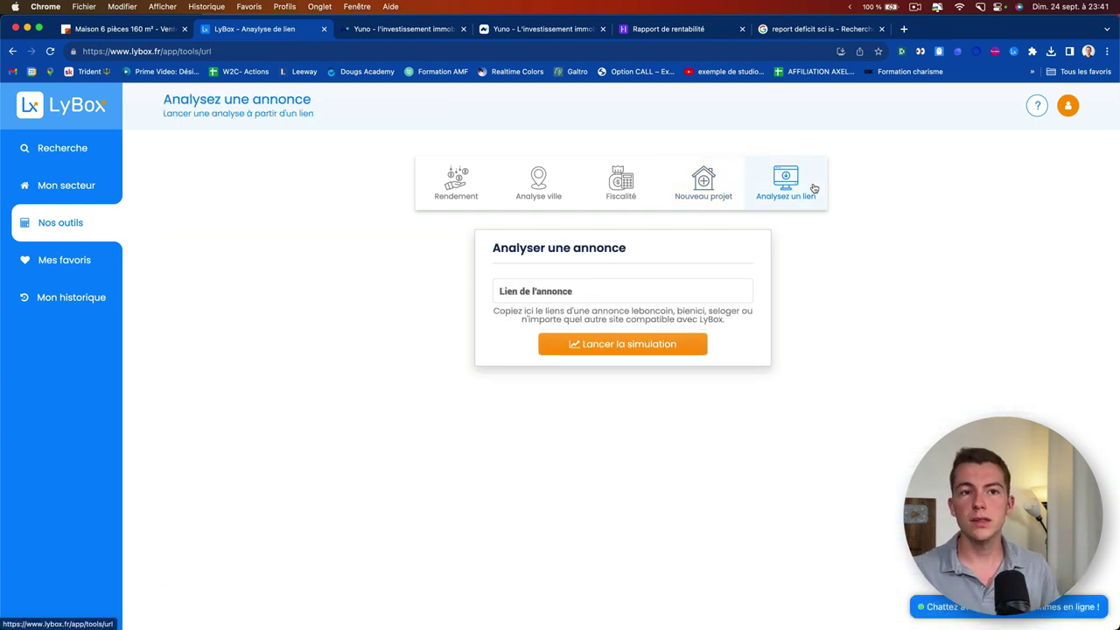
click(500, 294)
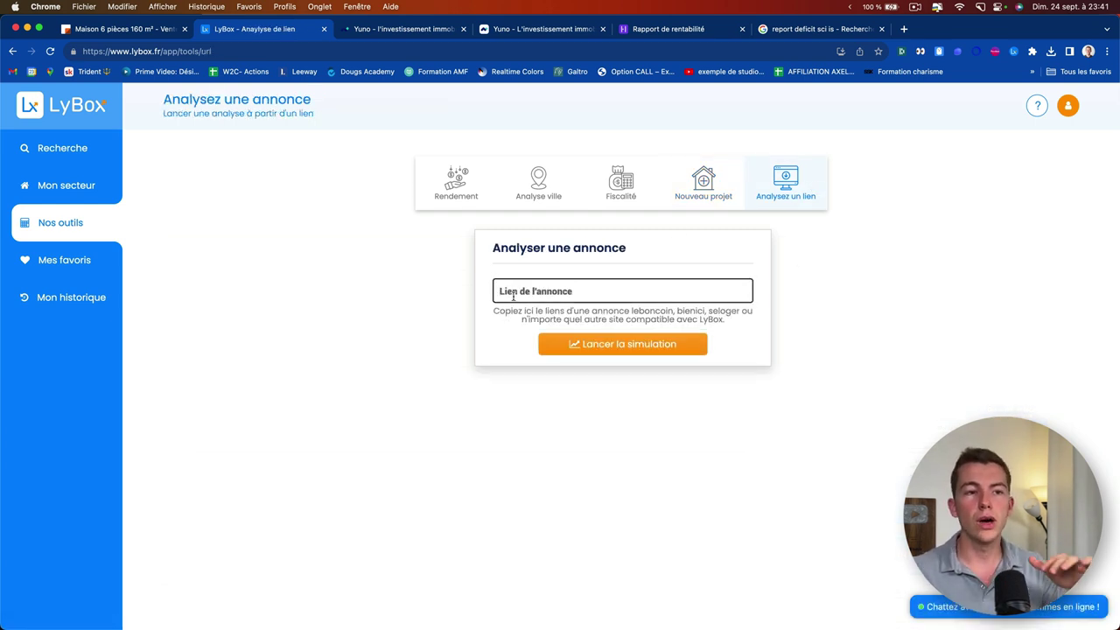
click(521, 295)
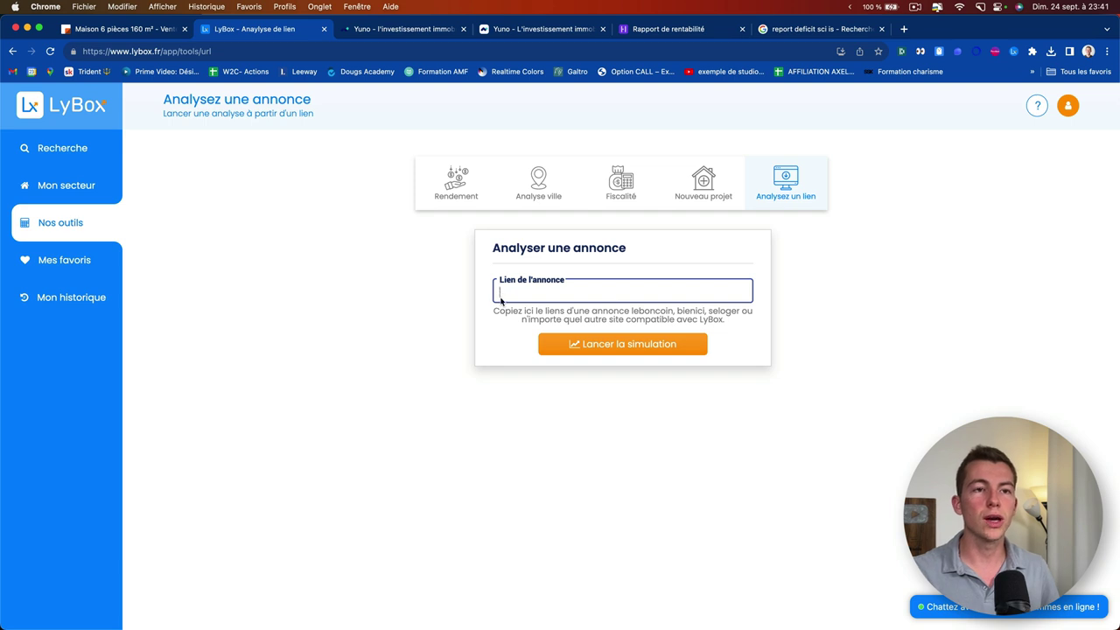
Browse the saved favourites lists and view the Levroux and Chatellerault properties in the Mes investissements list
click(91, 260)
click(287, 171)
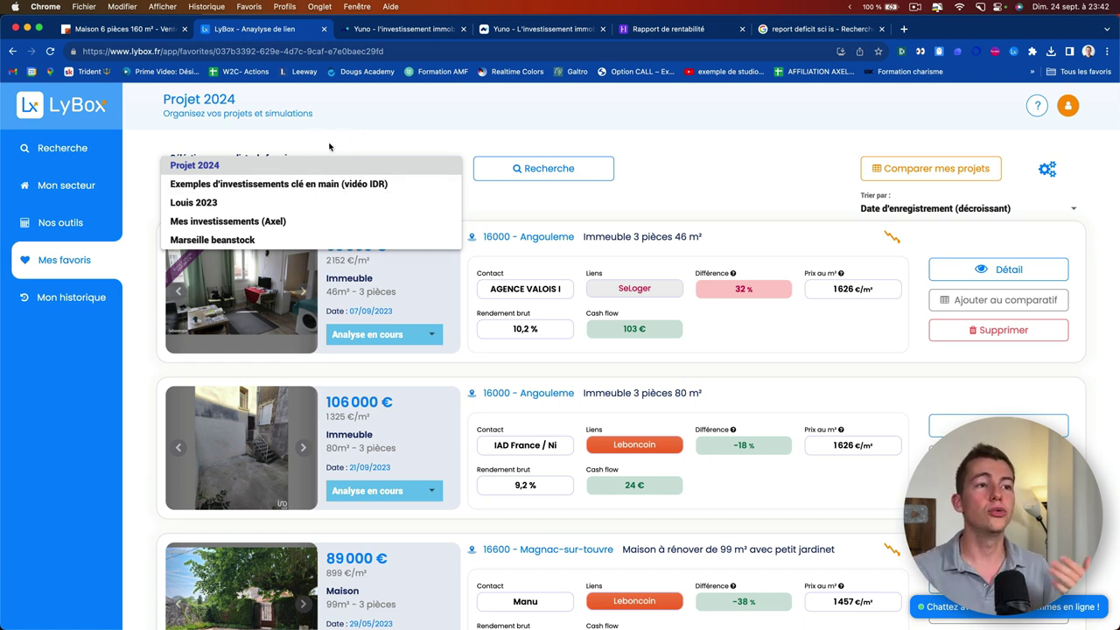
click(362, 142)
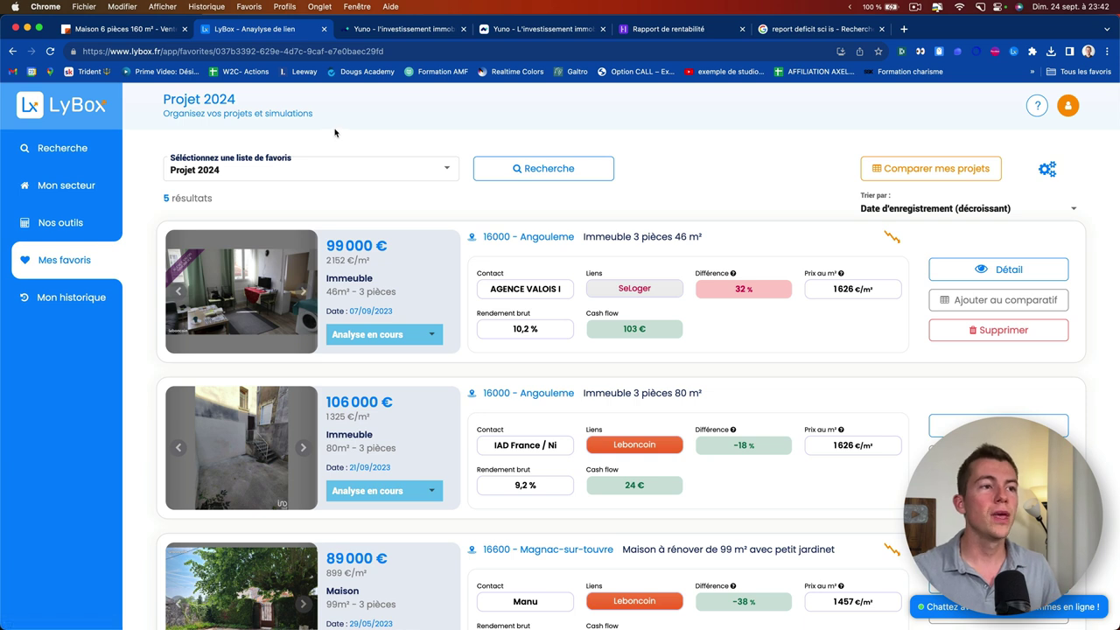
click(290, 169)
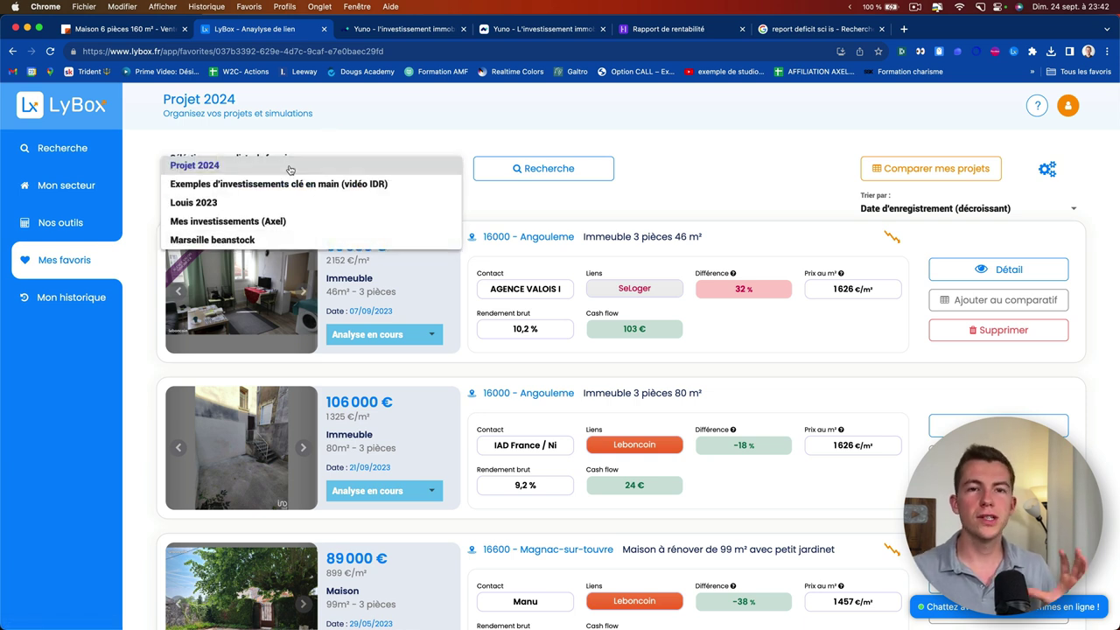
click(249, 222)
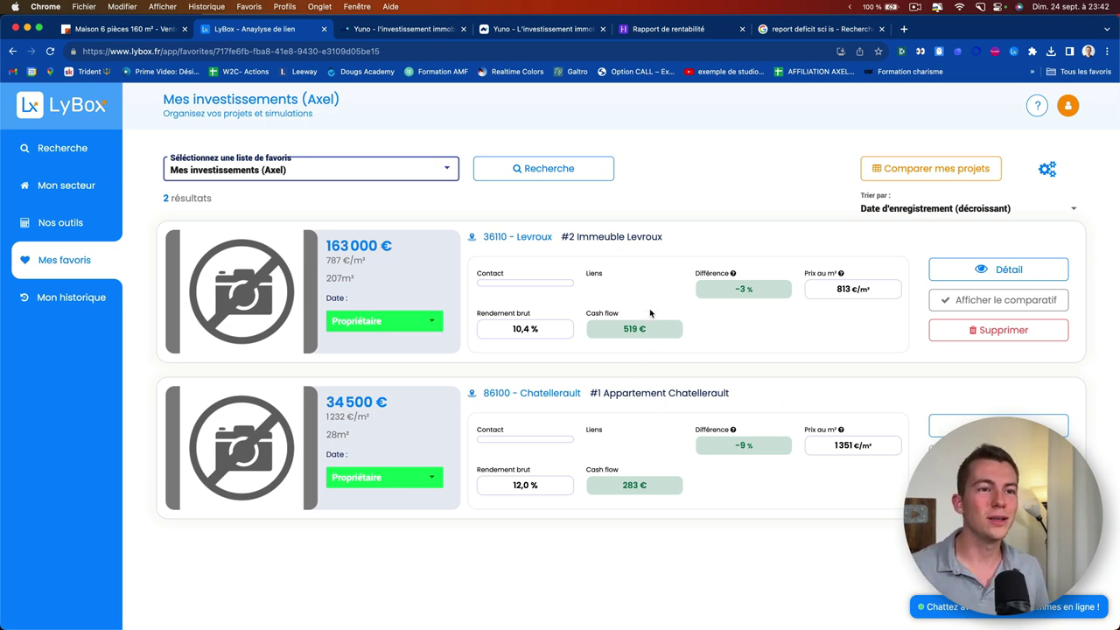
drag(575, 238, 719, 240)
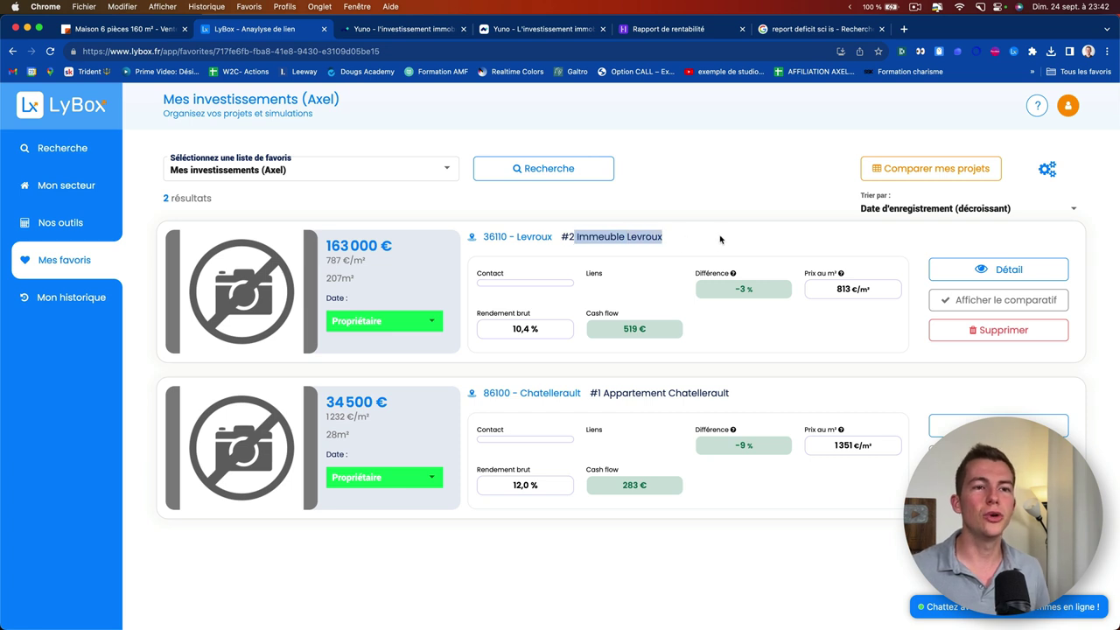
click(720, 239)
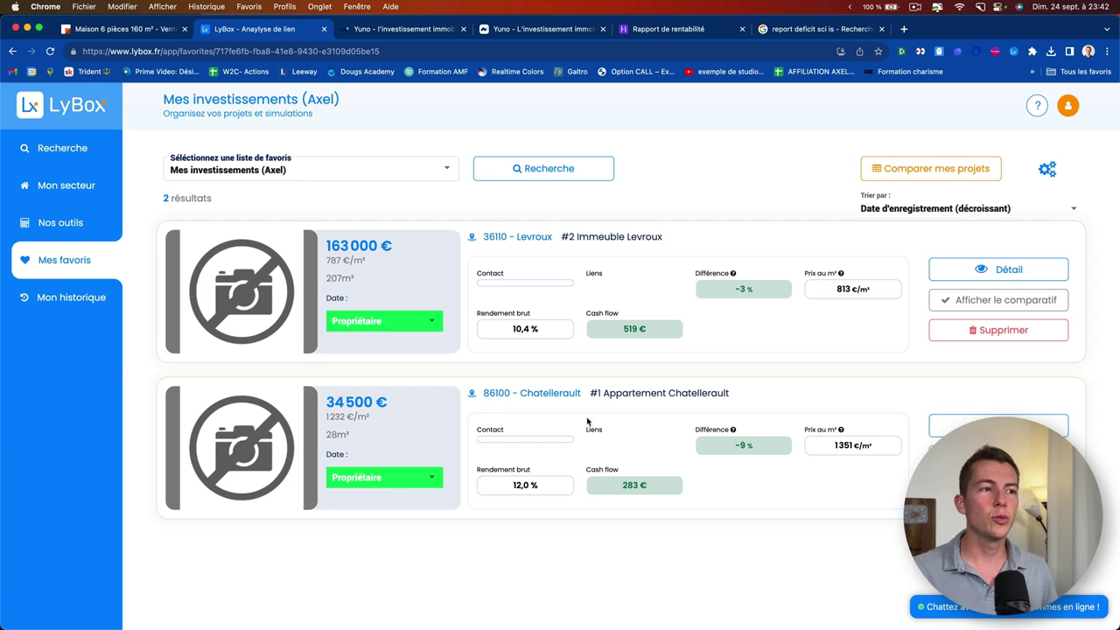
Look through the history of recently viewed listings
click(105, 297)
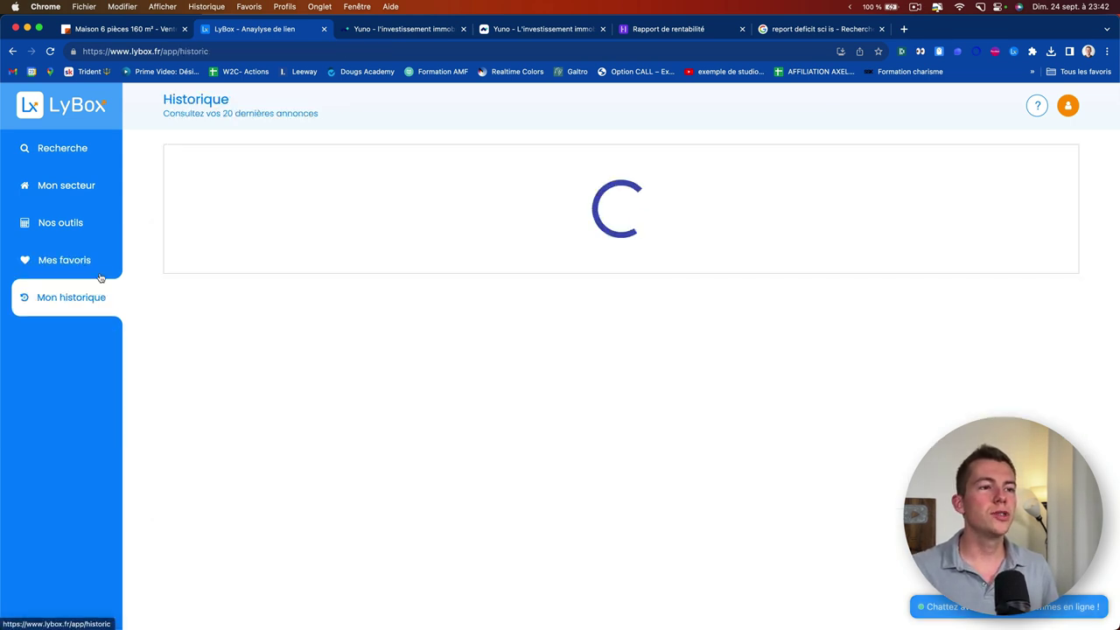
scroll(462, 347, down, 2)
scroll(462, 347, up, 2)
scroll(462, 347, down, 1)
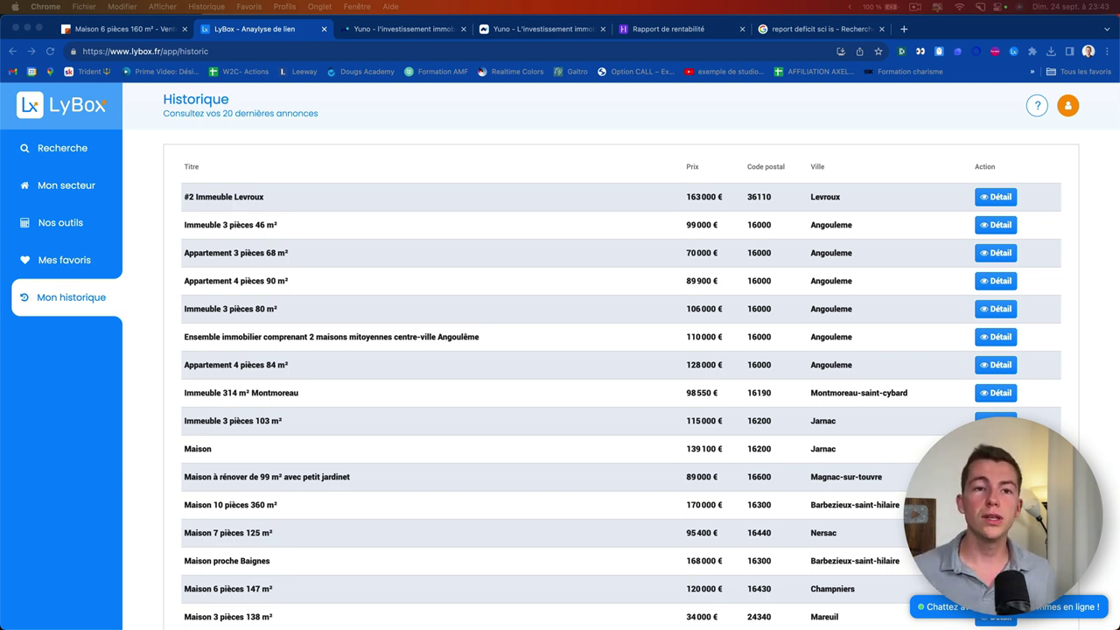
View the property search form and the list of saved research sectors
click(91, 192)
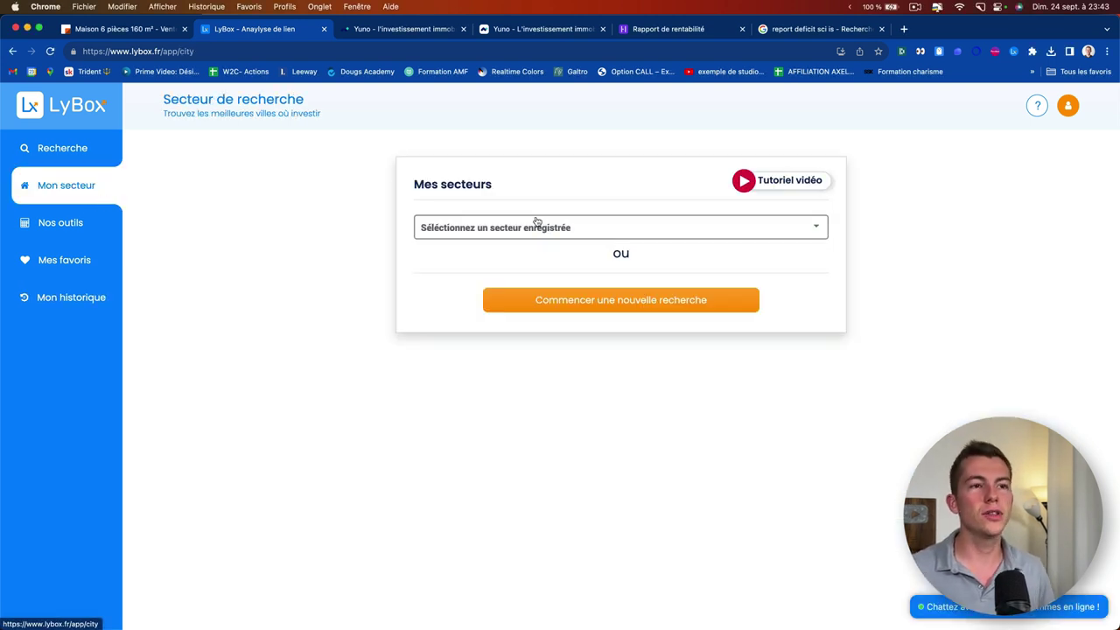
click(71, 162)
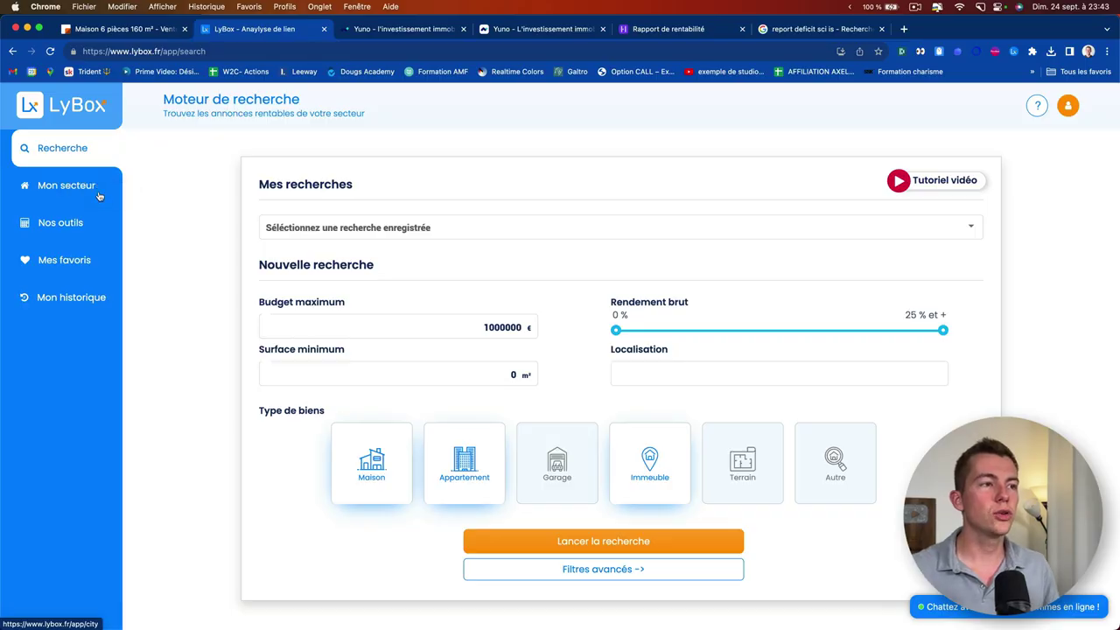
click(100, 192)
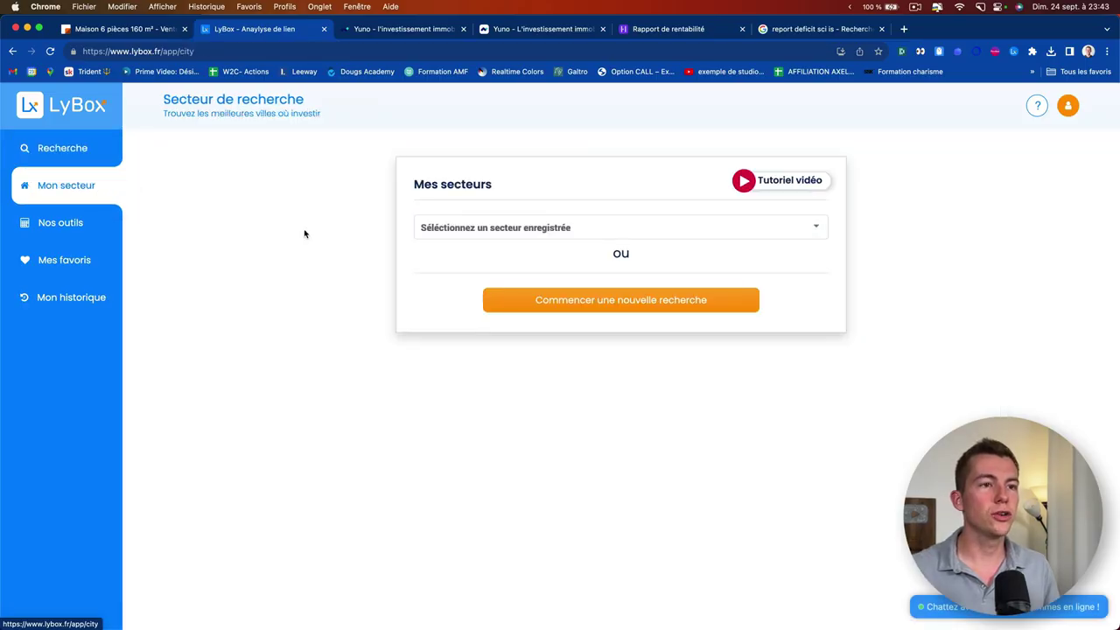
click(617, 228)
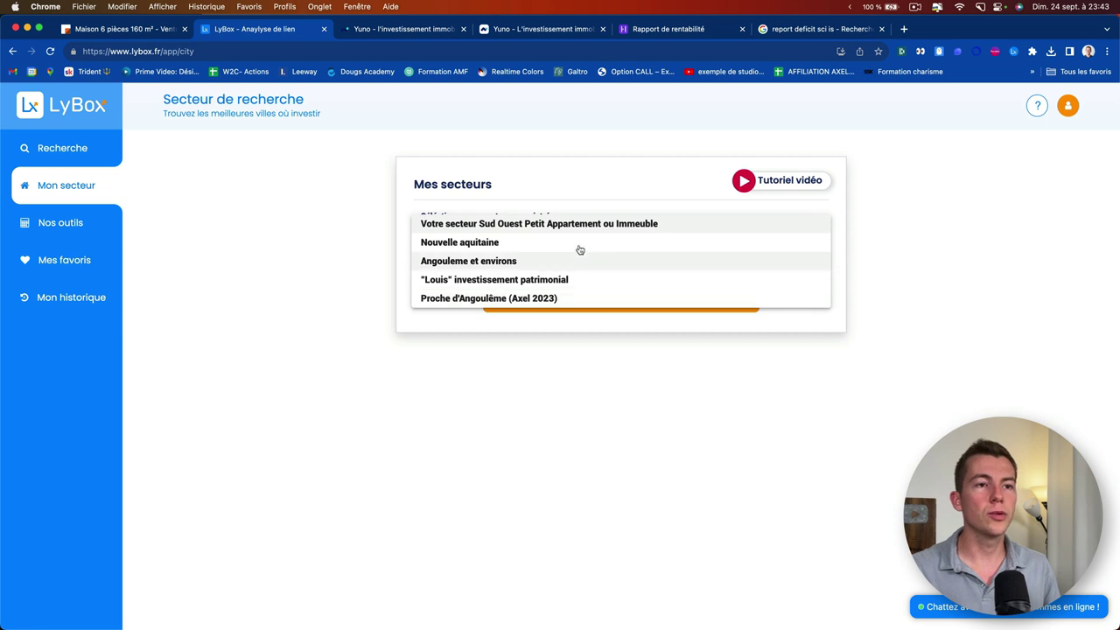
click(574, 363)
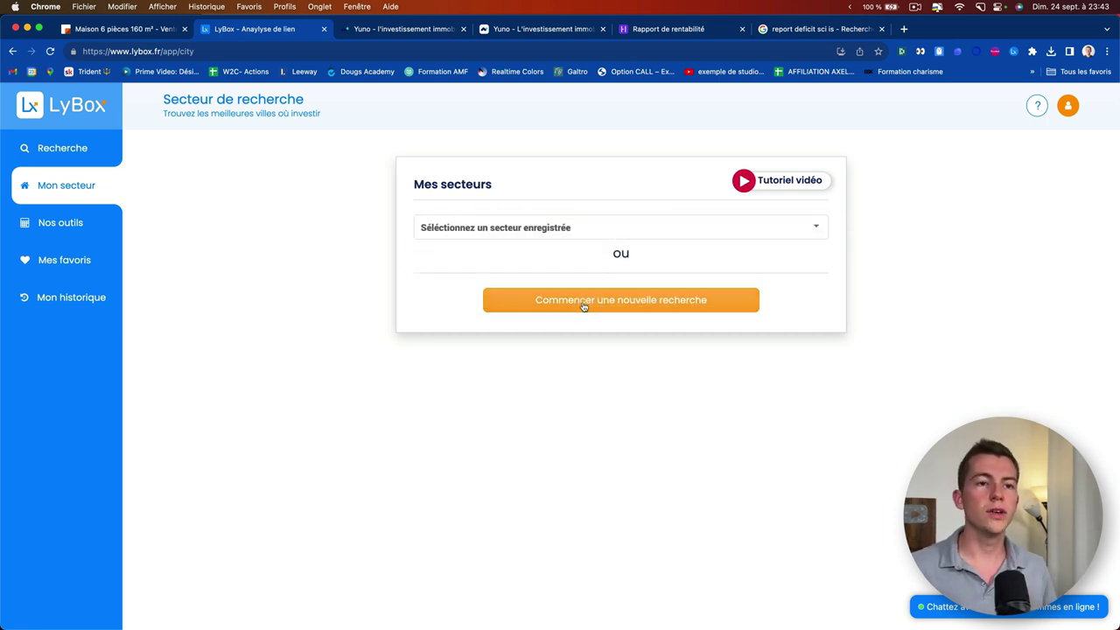
Start a new research sector and include Limoges (Toute la ville) with a 20 km radius
click(577, 301)
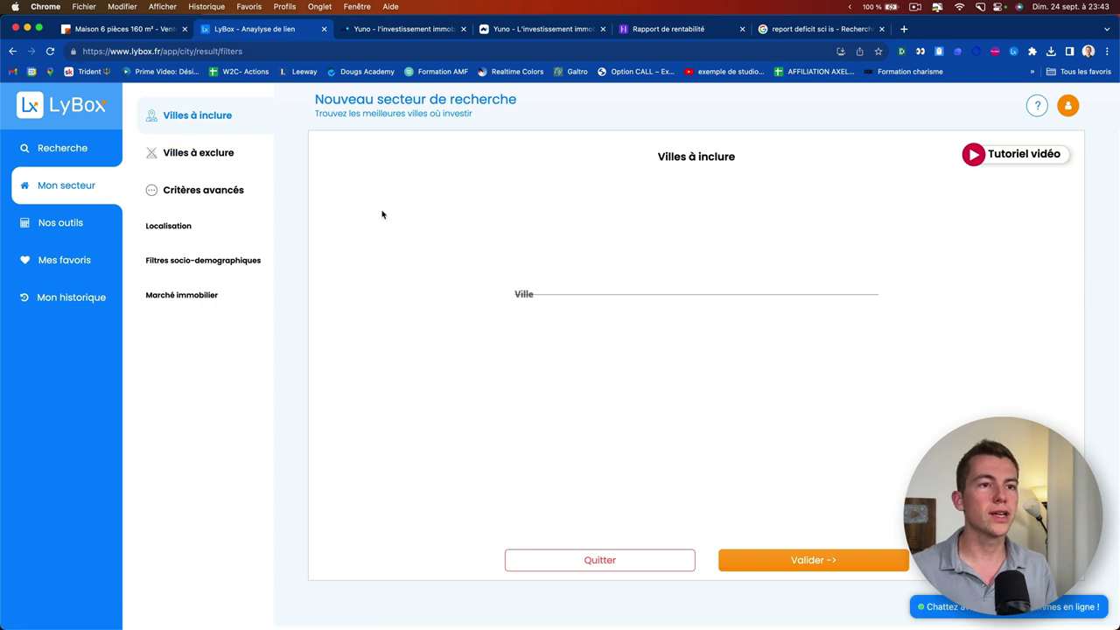
click(657, 293)
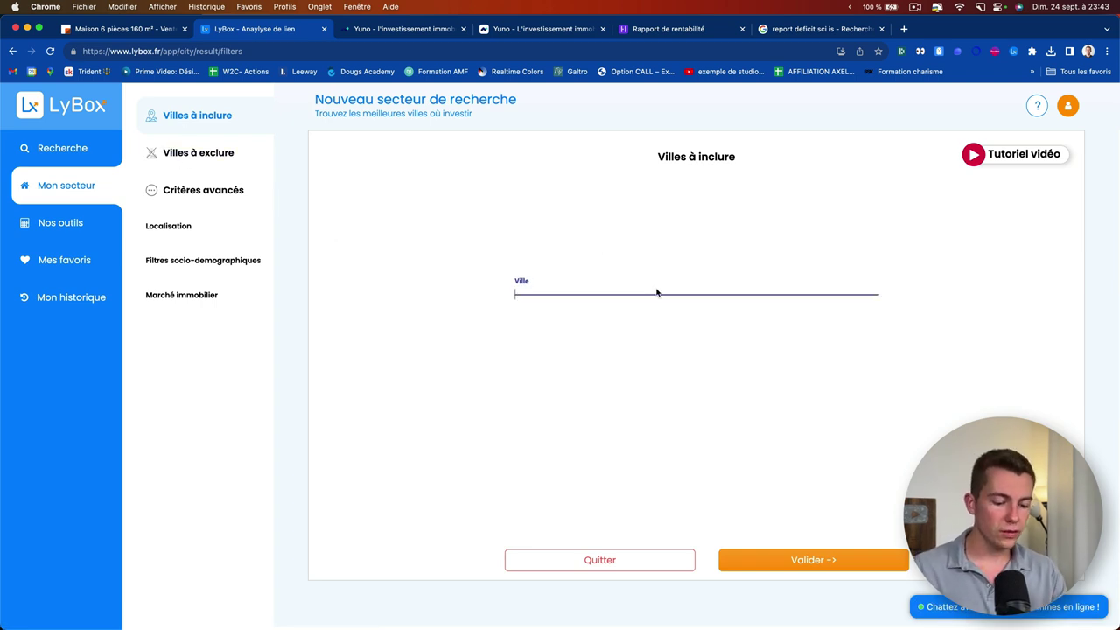
text(Be)
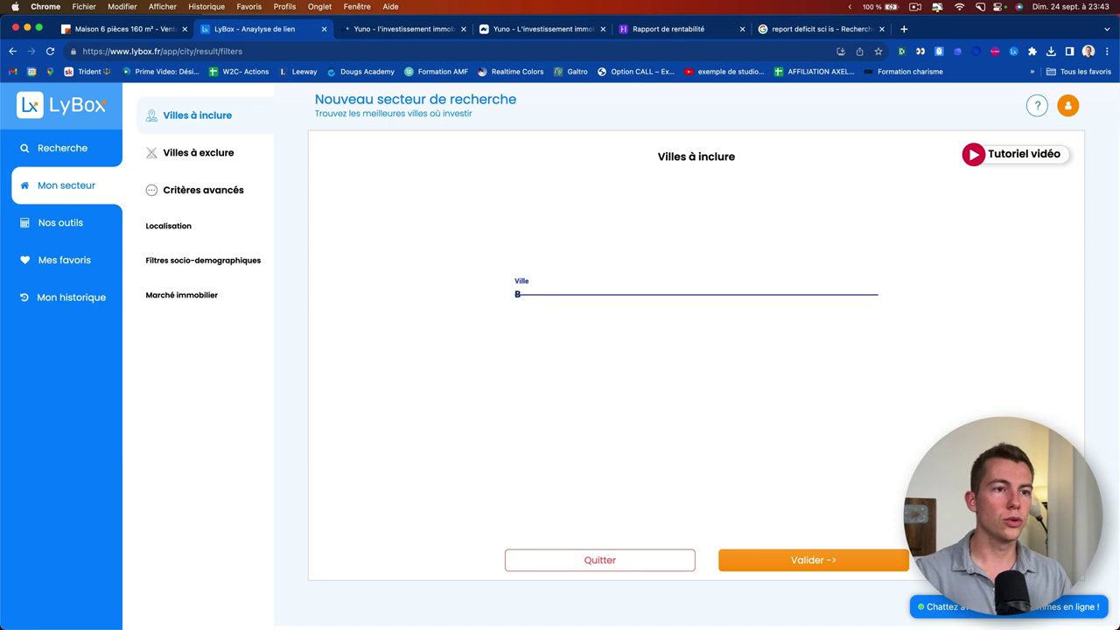
key(BackSpace)
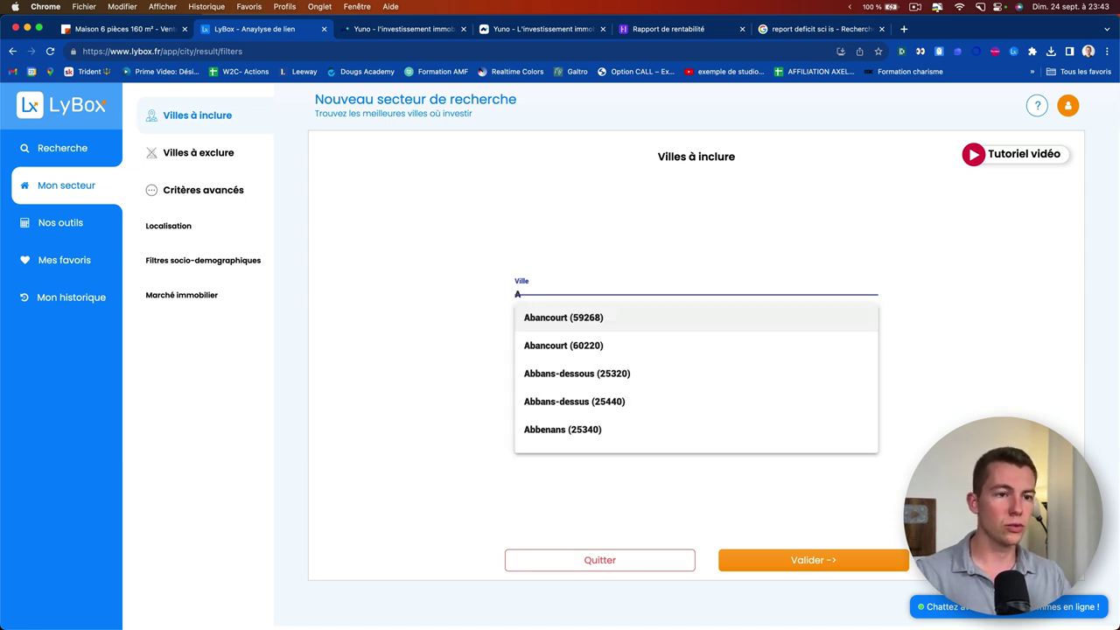
text(Limoges)
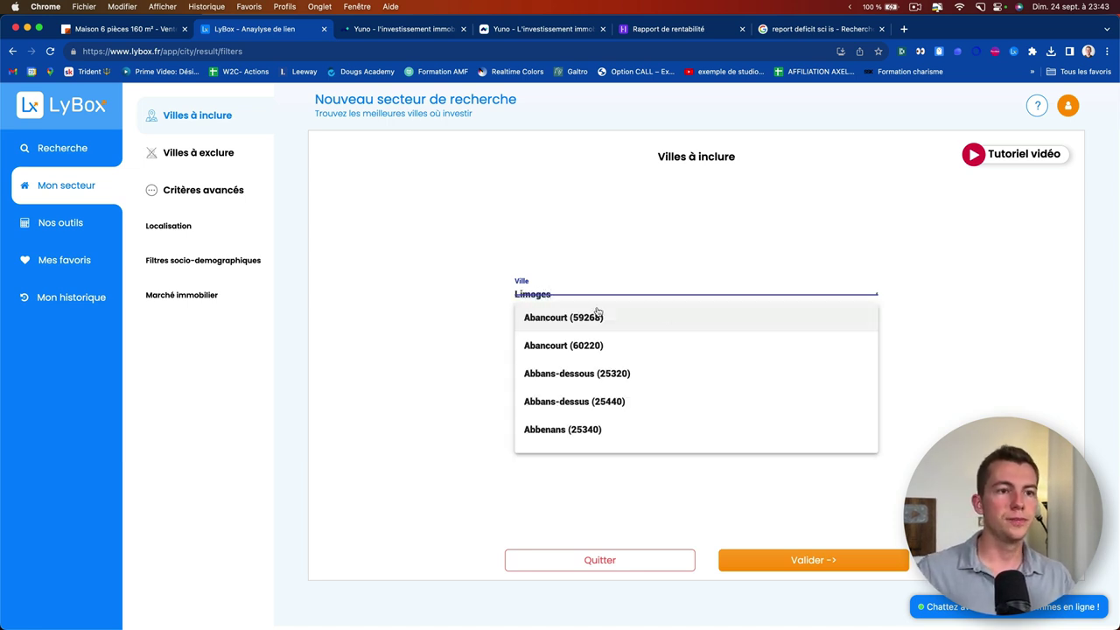
click(559, 348)
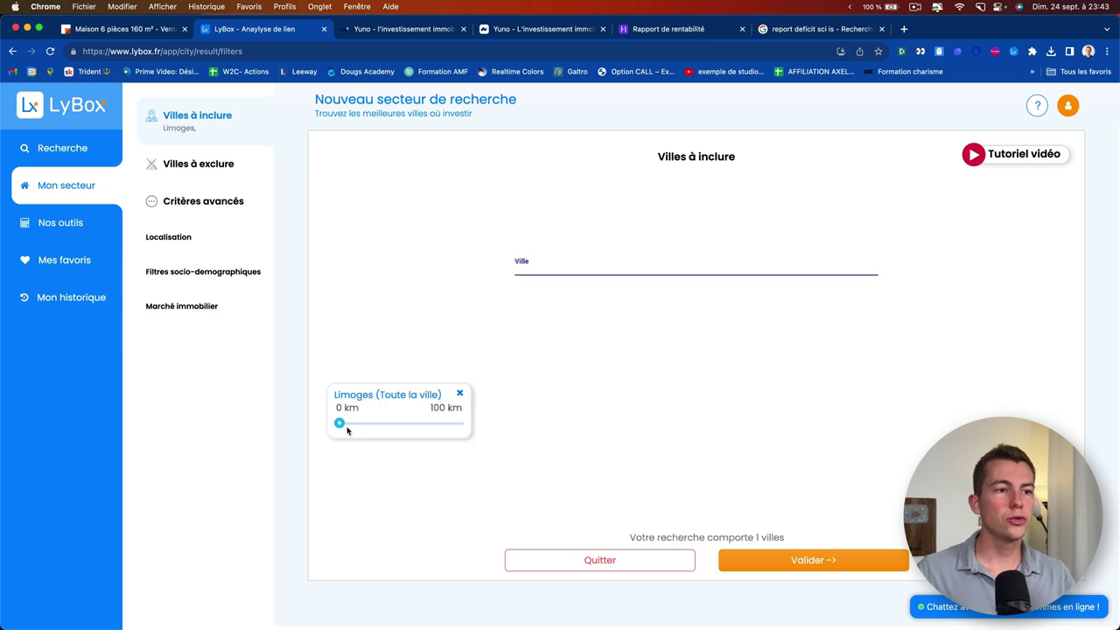
drag(339, 424, 363, 423)
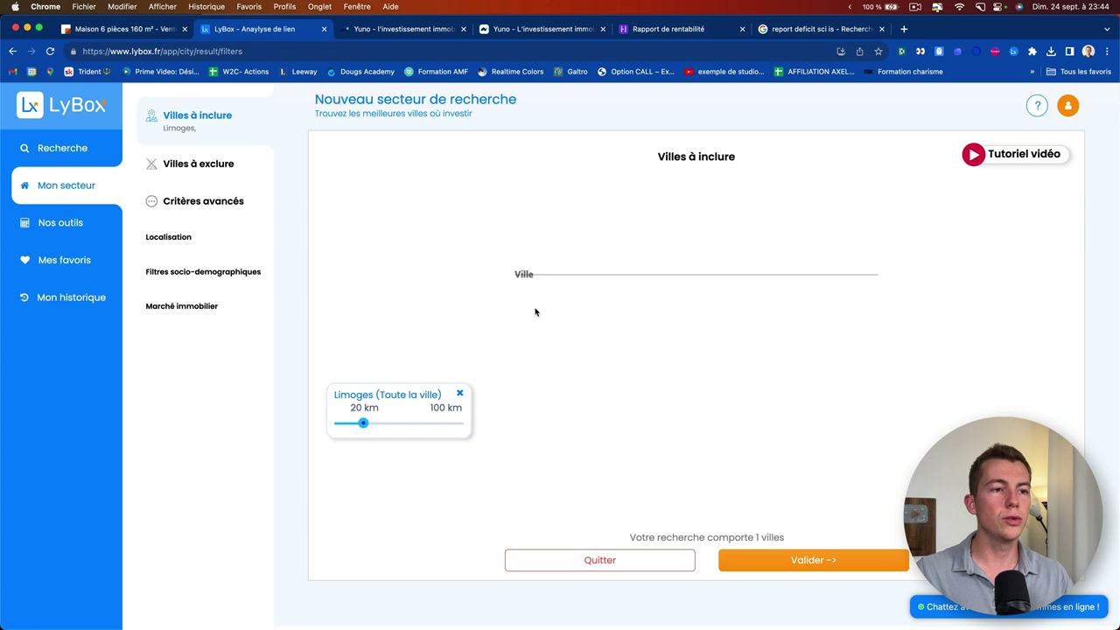
Add Angouleme (16000) to the included cities with a 20 km radius
click(543, 274)
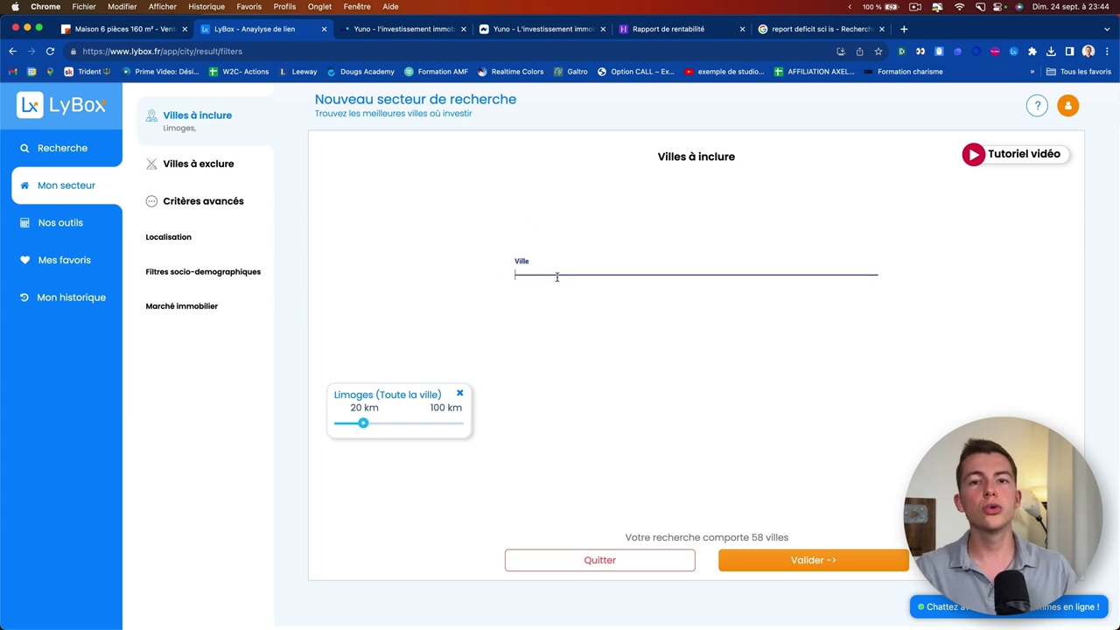
text(ange)
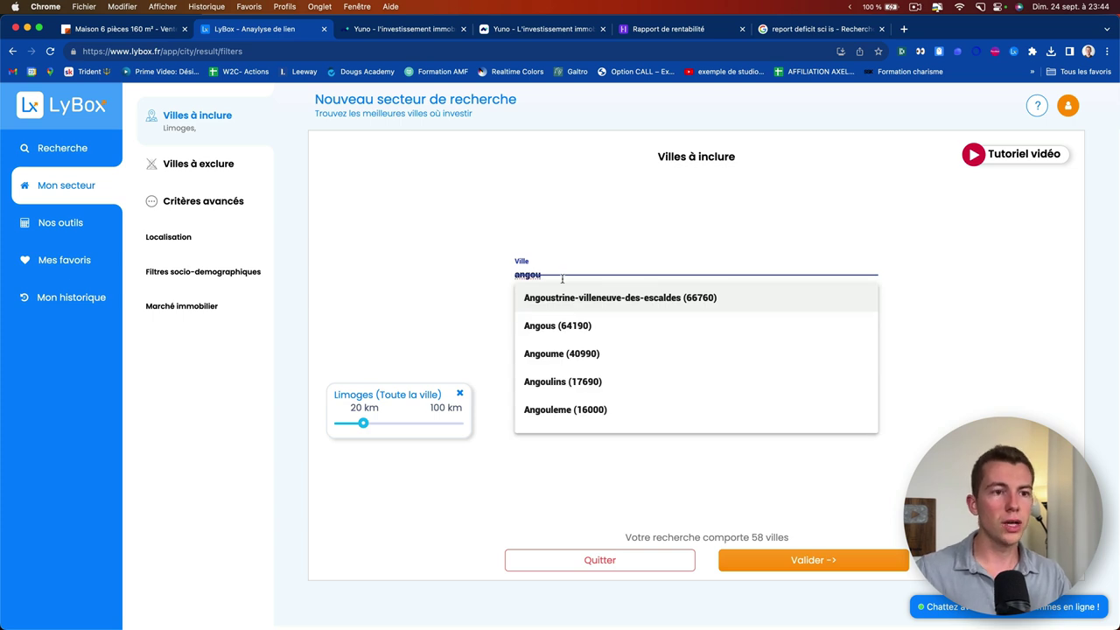
click(608, 409)
drag(492, 425, 515, 426)
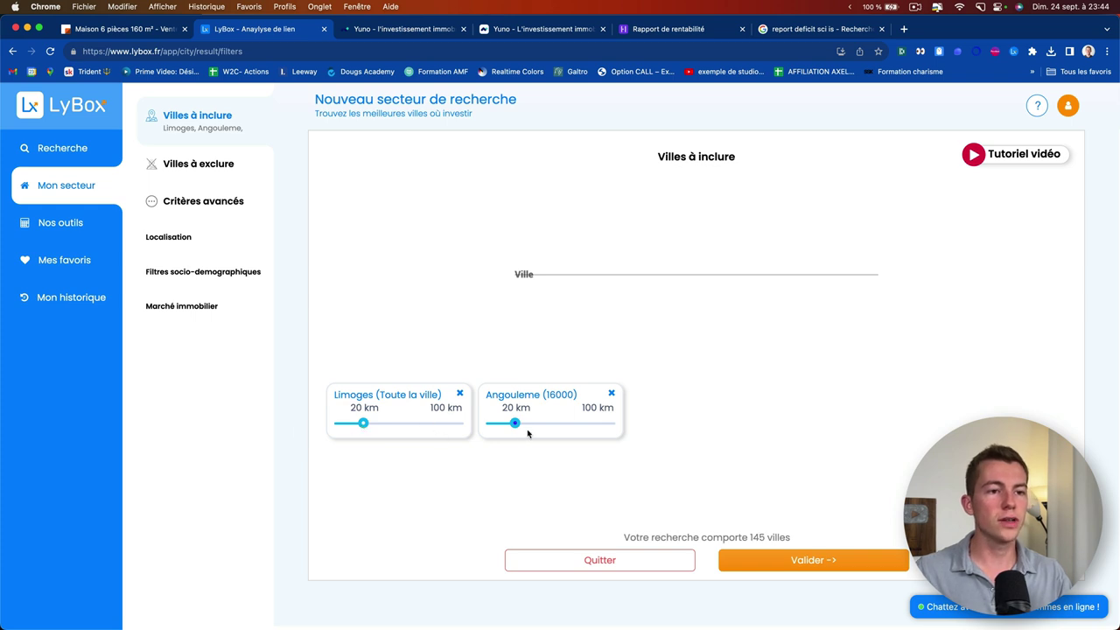
Check the number of cities covered and widen the Angouleme and Limoges radii to 30 km each
drag(626, 537, 790, 537)
click(804, 540)
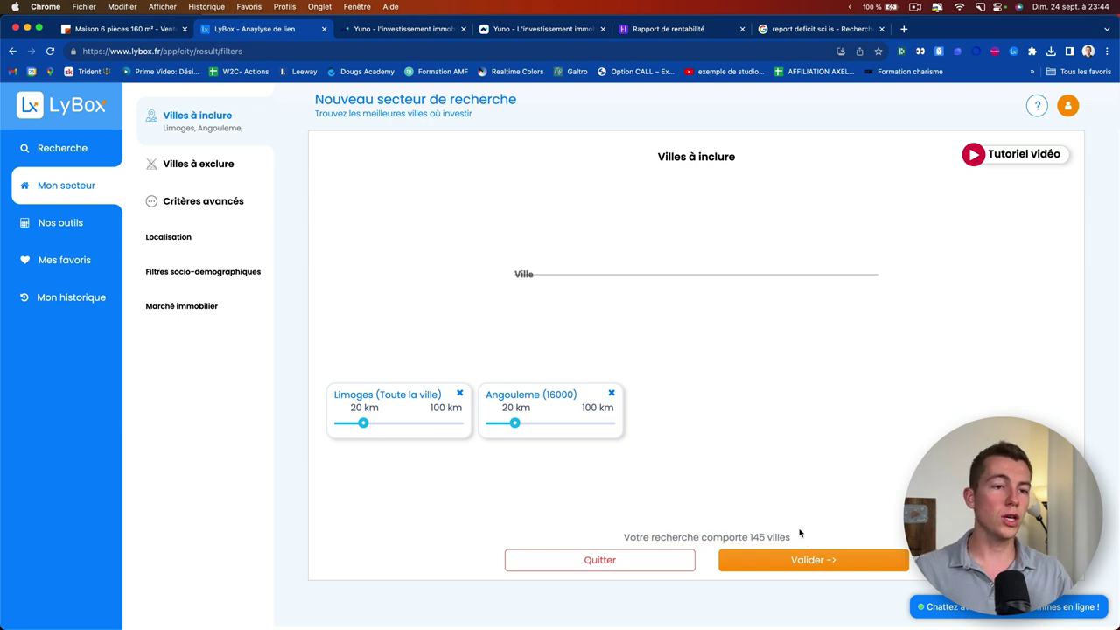
drag(514, 423, 526, 423)
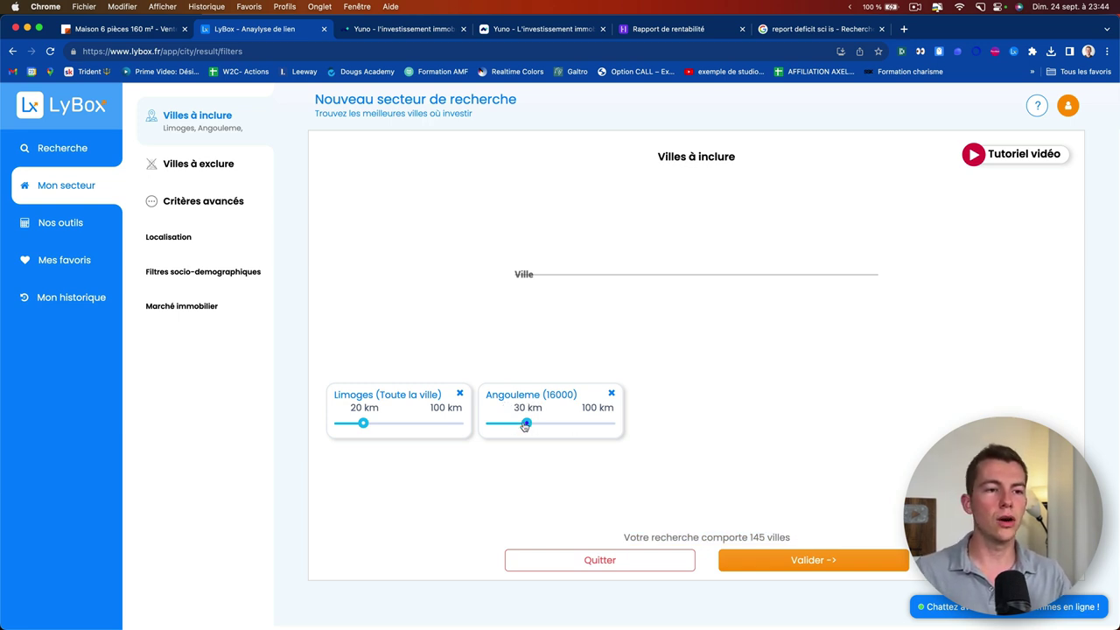
drag(363, 424, 374, 426)
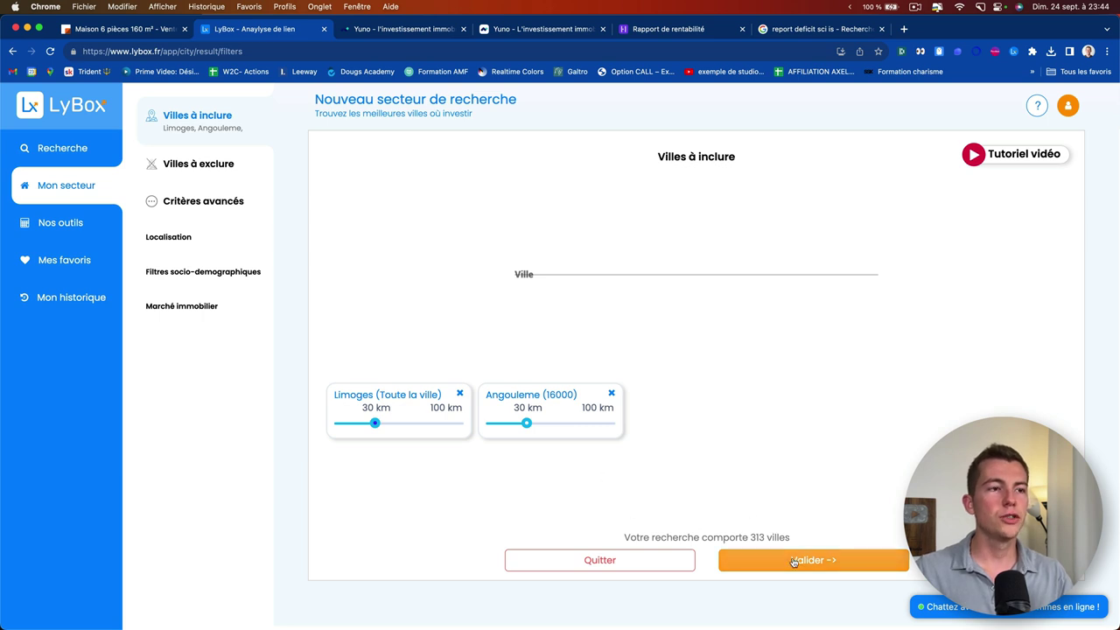
View the city exclusion setting and the Localisation criteria for region, department and housing schemes
click(206, 169)
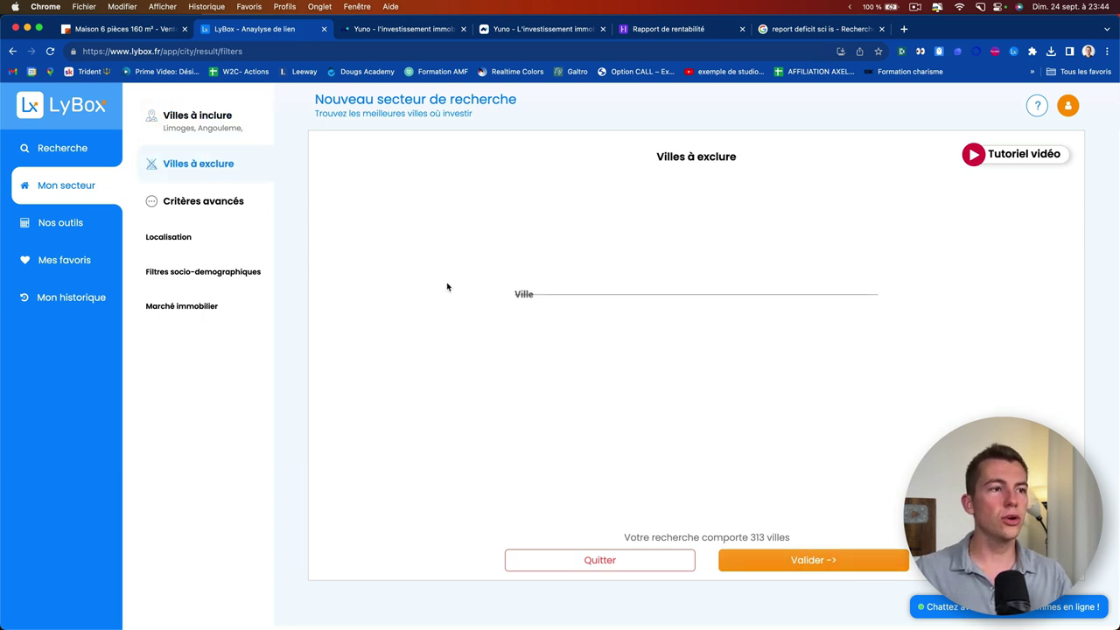
click(539, 292)
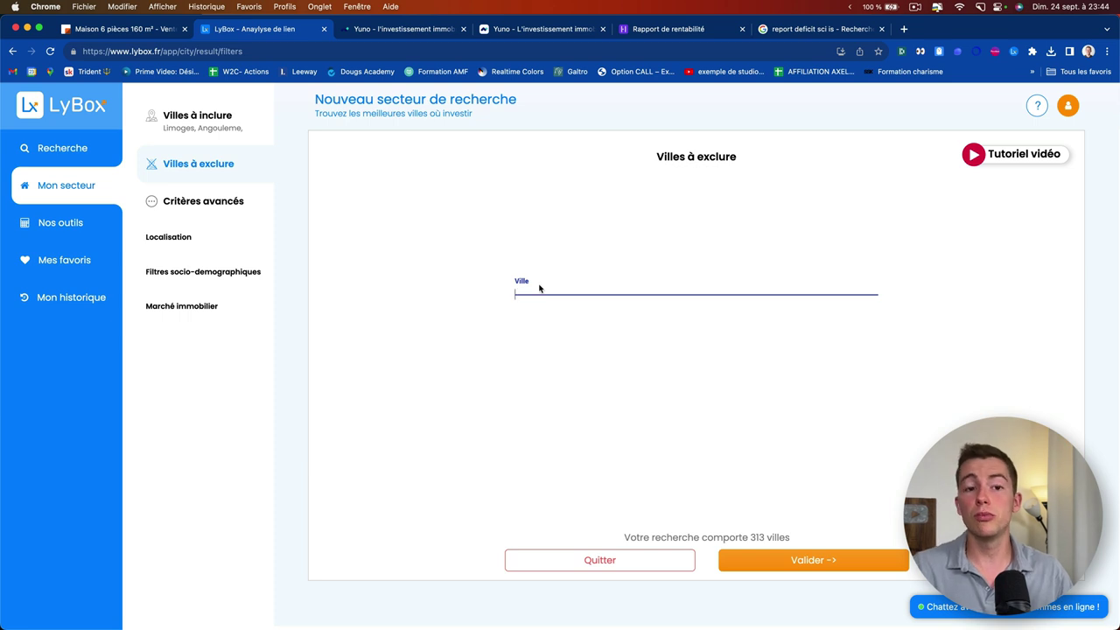
click(208, 205)
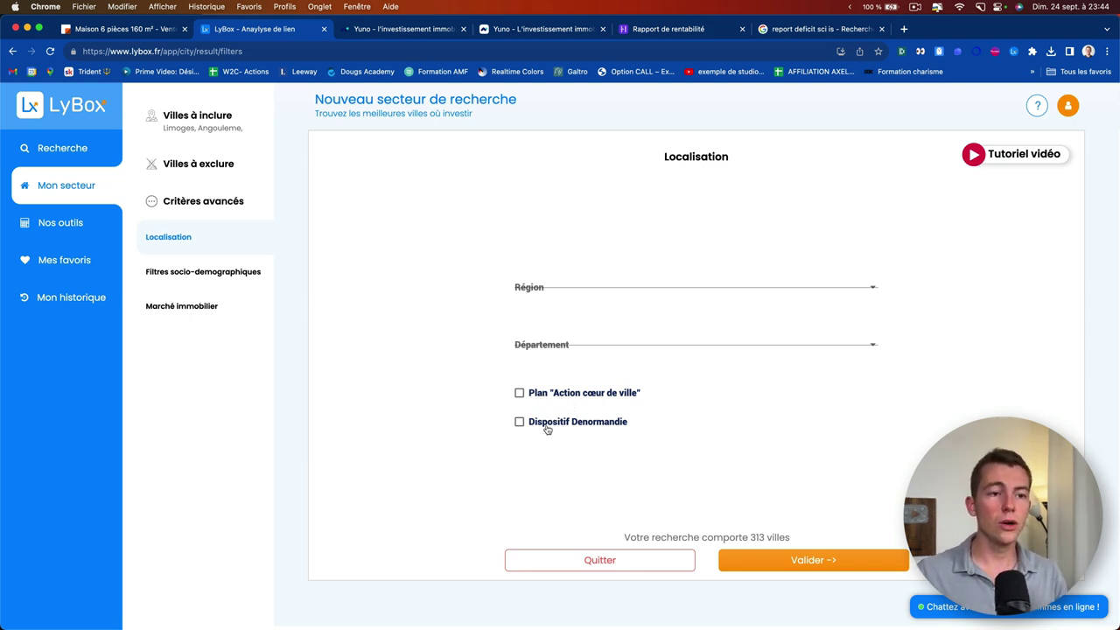
Set the minimum population to 5000 hab in the sector's socio-demographic filters
click(187, 283)
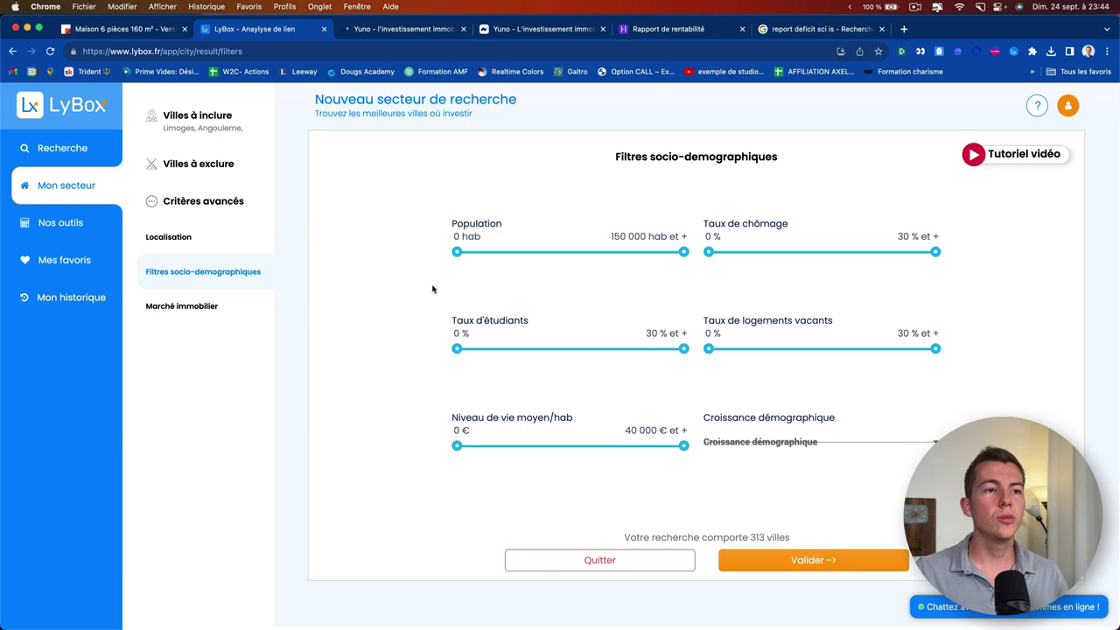
drag(457, 255, 465, 255)
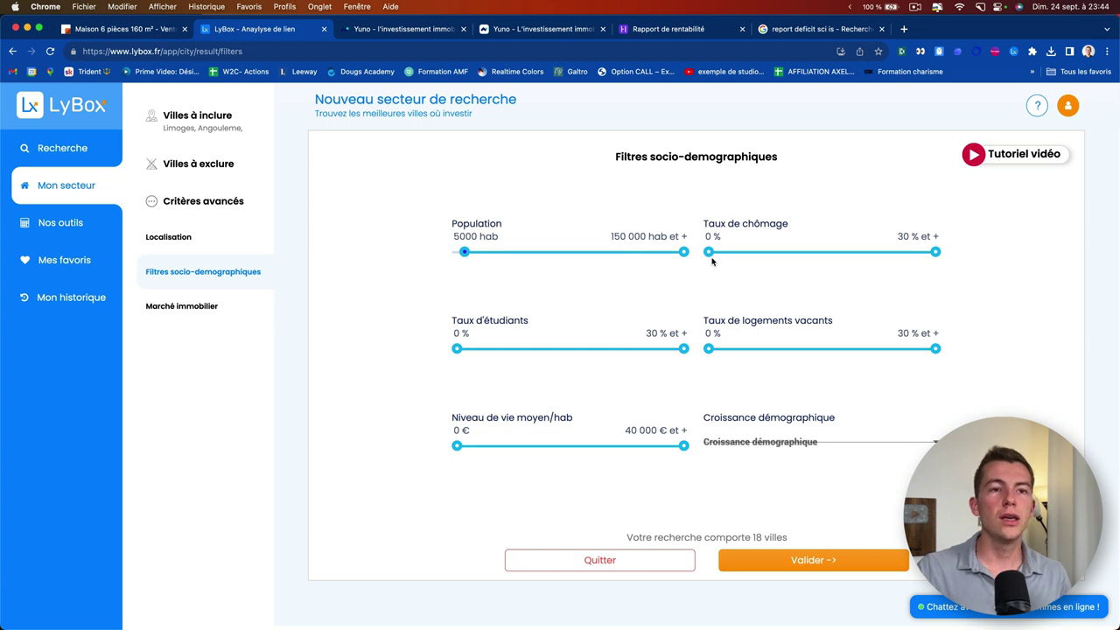
Cap the sector's unemployment rate at 20 % and check the number of cities covered
mouse_move(710, 254)
mouse_down()
mouse_move(731, 257)
mouse_move(708, 256)
mouse_up()
drag(935, 253, 861, 261)
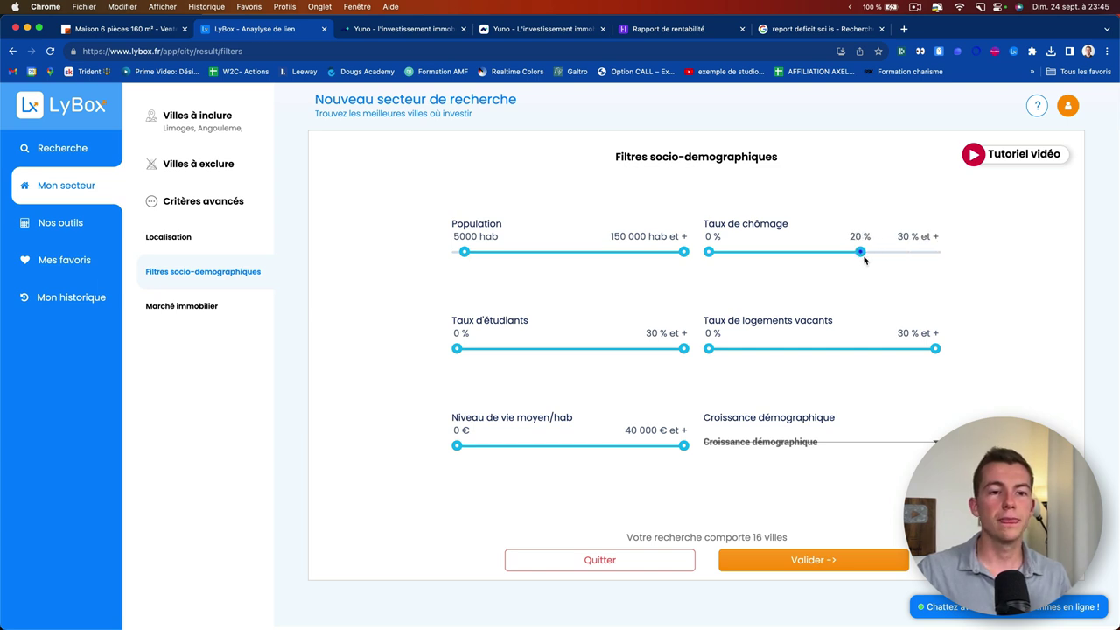
drag(627, 537, 795, 537)
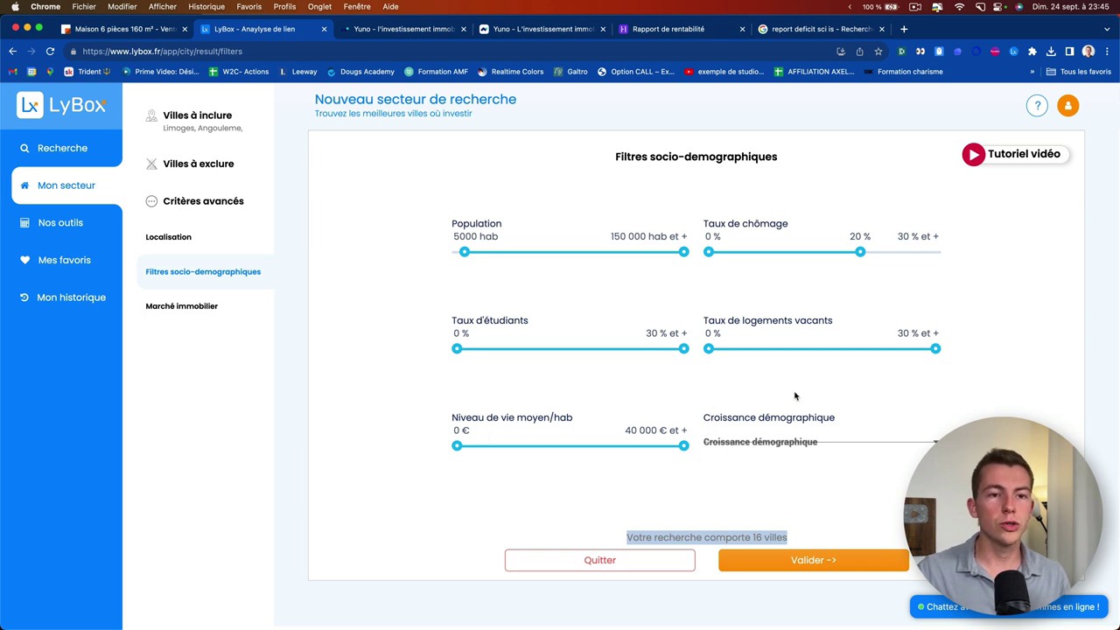
Restrict the sector's demographic growth filter to Stable and Croissance
click(782, 441)
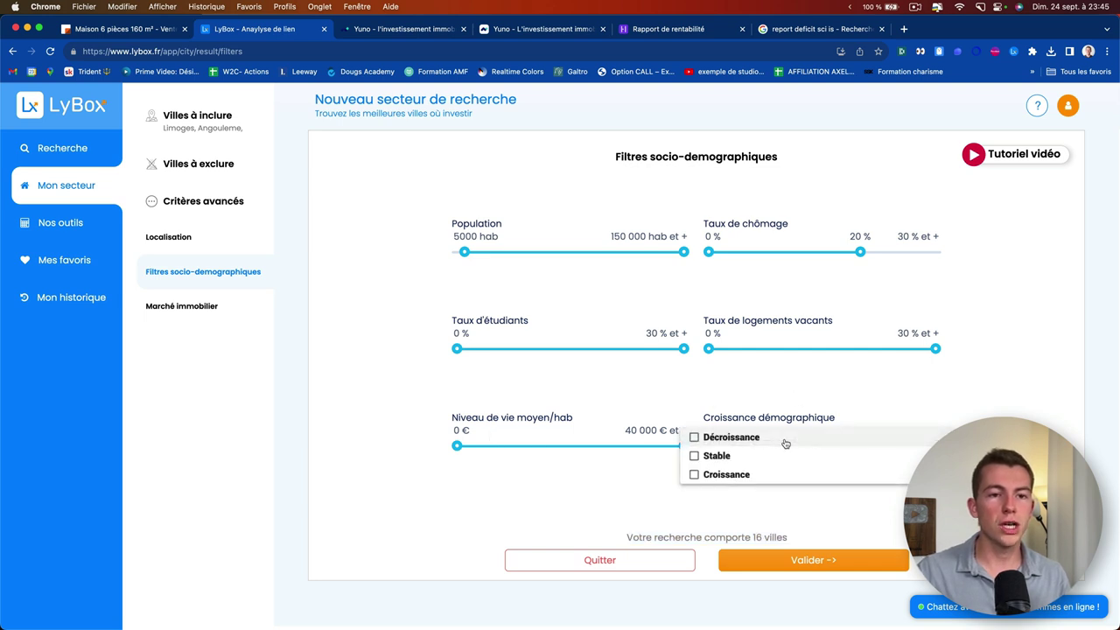
click(745, 460)
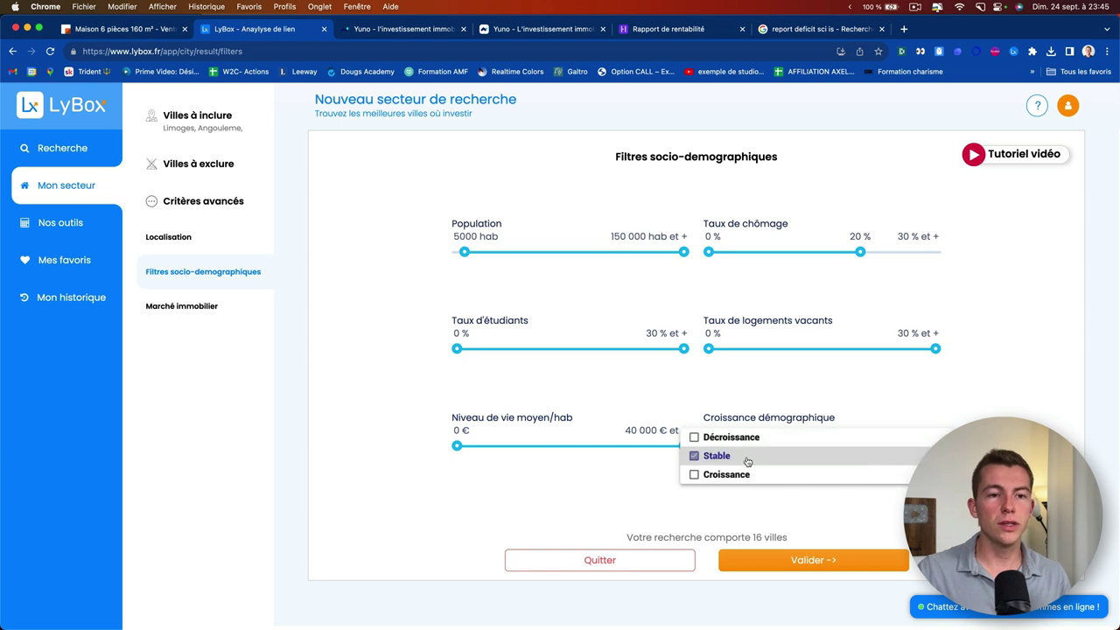
click(754, 475)
click(785, 503)
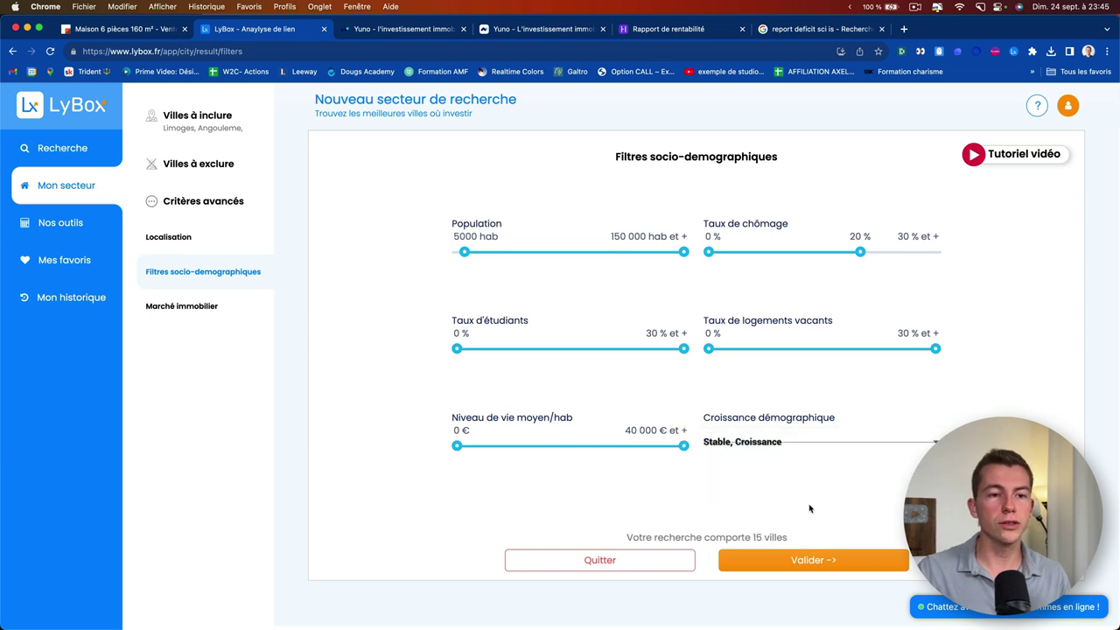
click(818, 448)
click(774, 503)
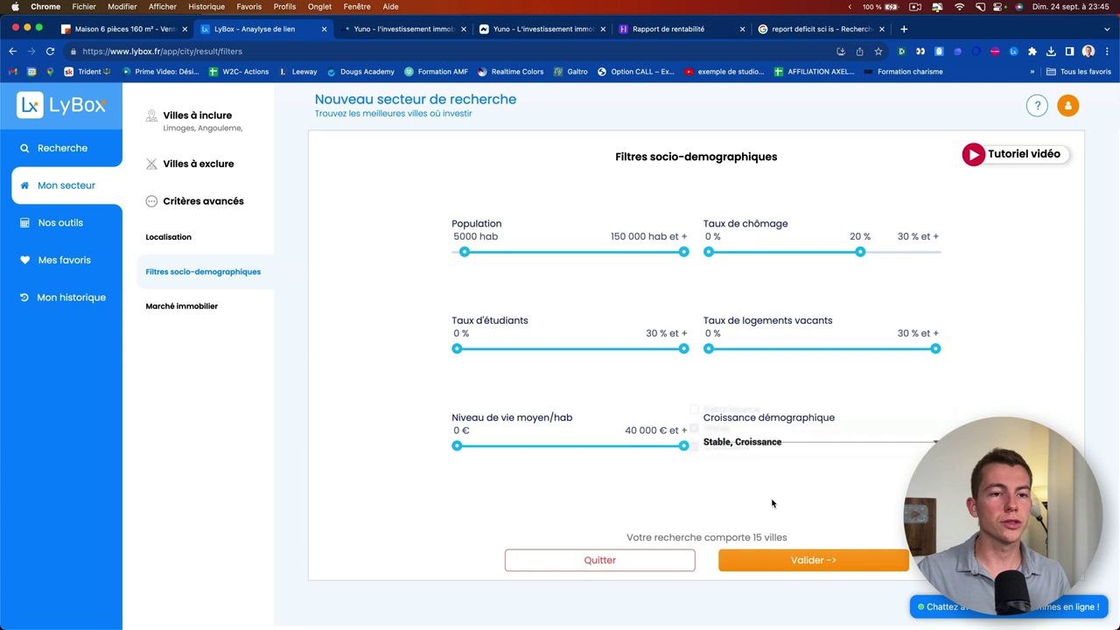
Limit the real-estate market filters to at most 1600 €/m² and at least 20 % price growth over 5 years, and apply them
click(187, 311)
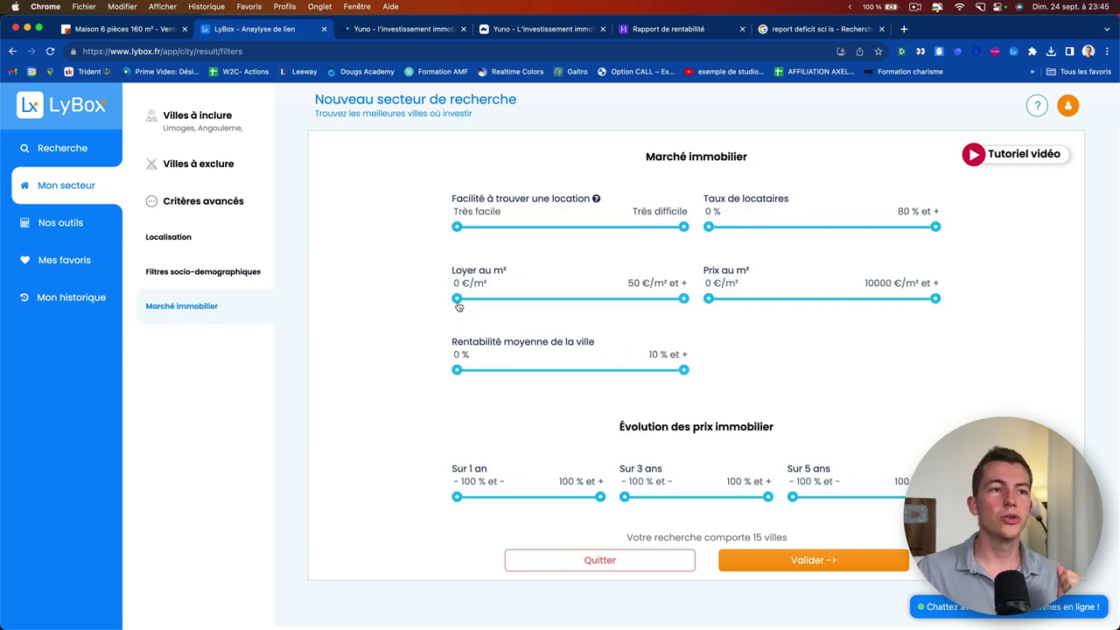
mouse_move(599, 203)
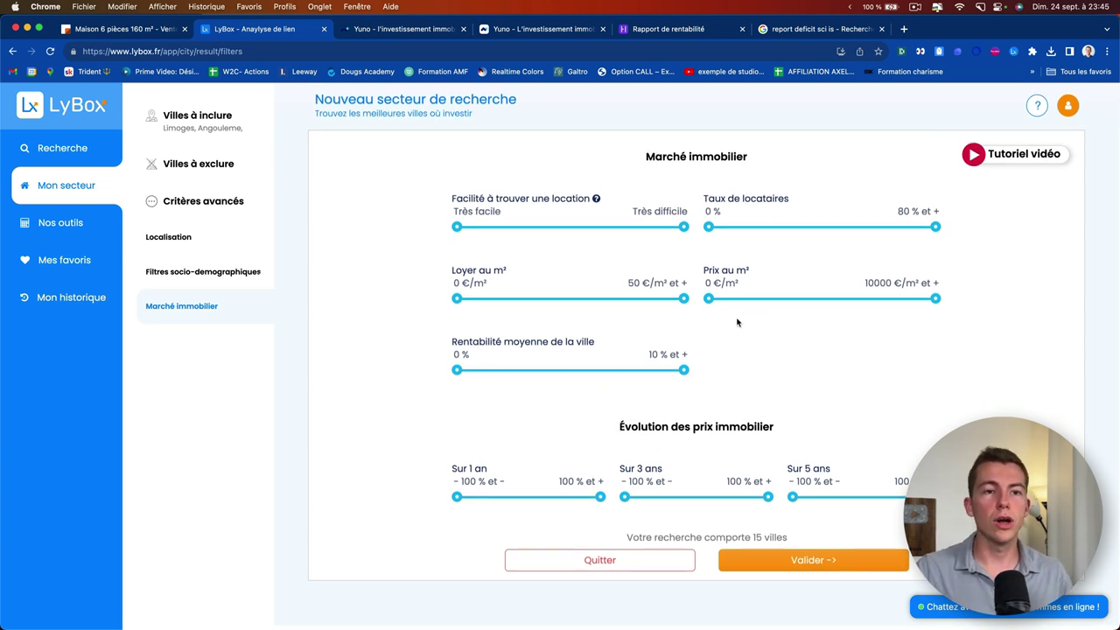
drag(705, 272, 757, 278)
click(760, 279)
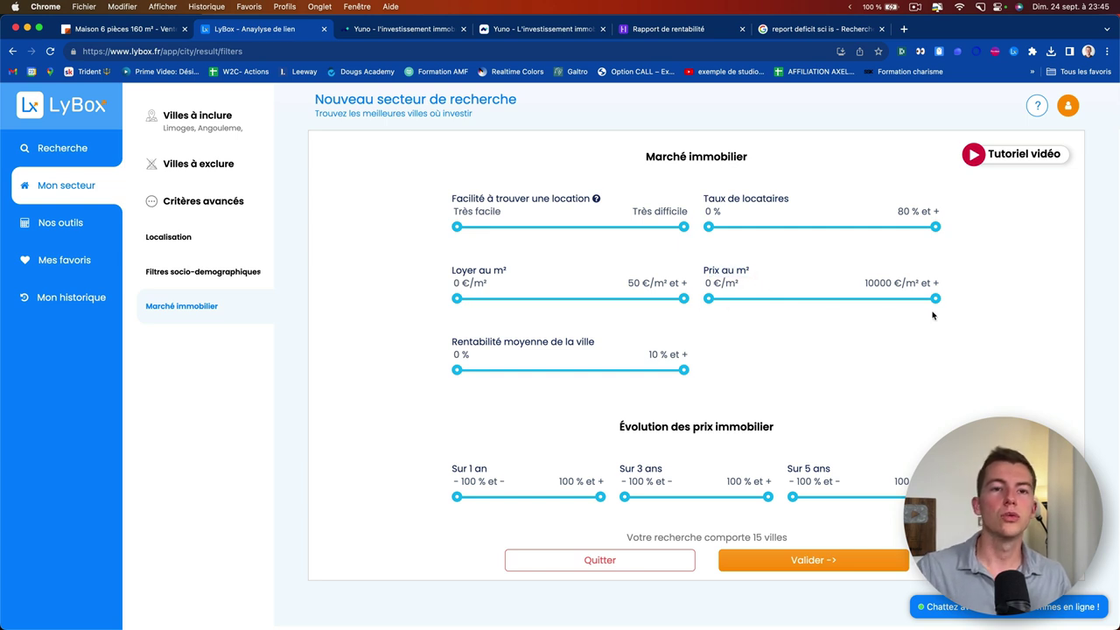
drag(935, 298, 746, 299)
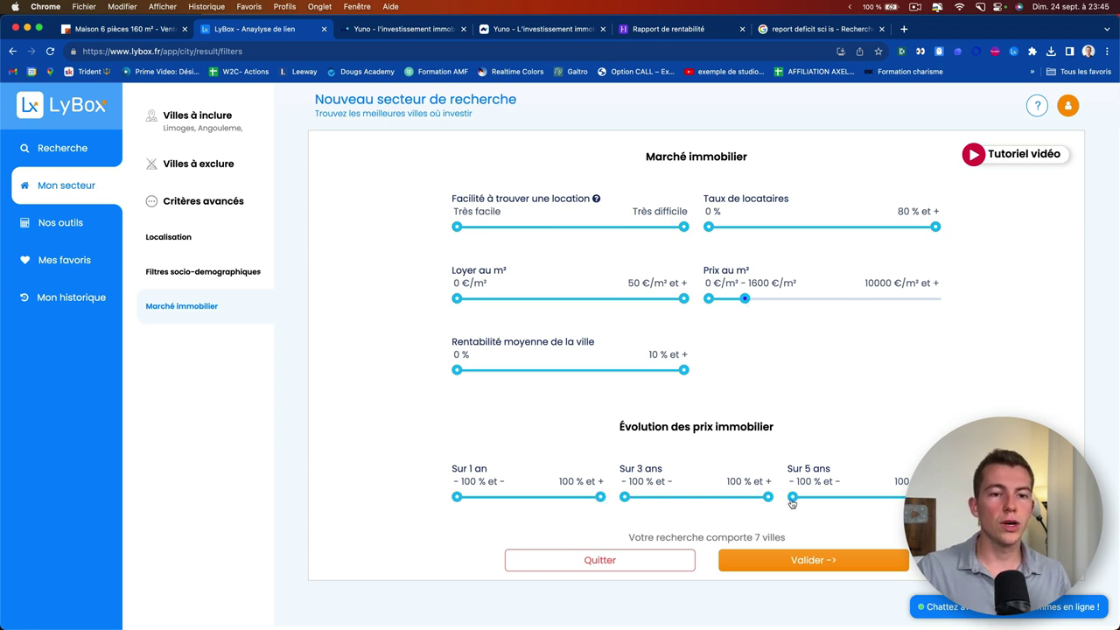
drag(793, 500, 879, 501)
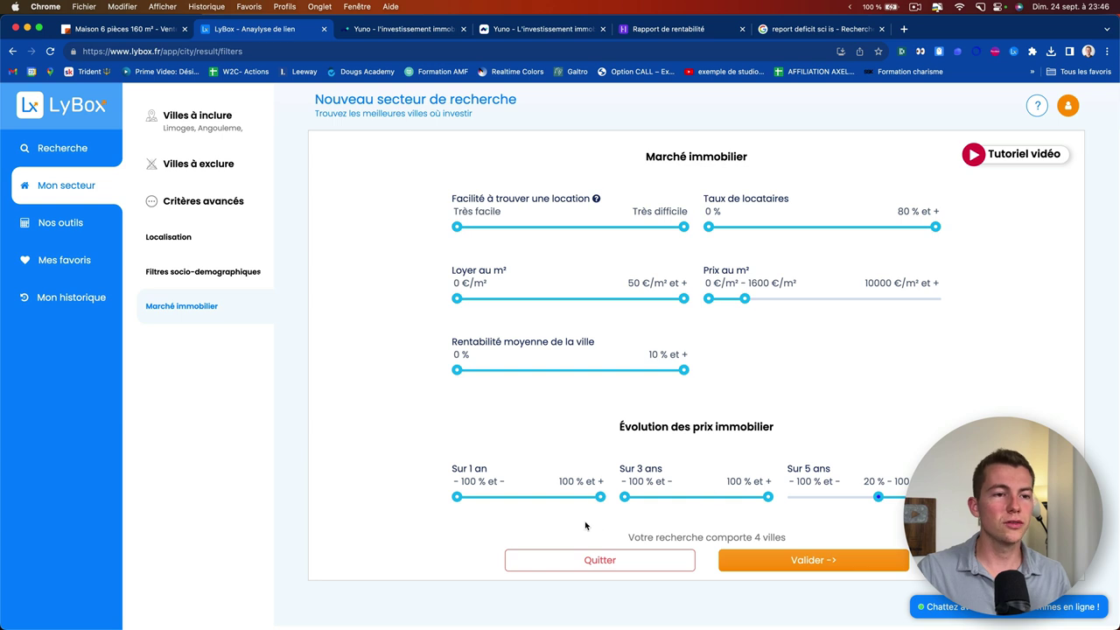
click(822, 558)
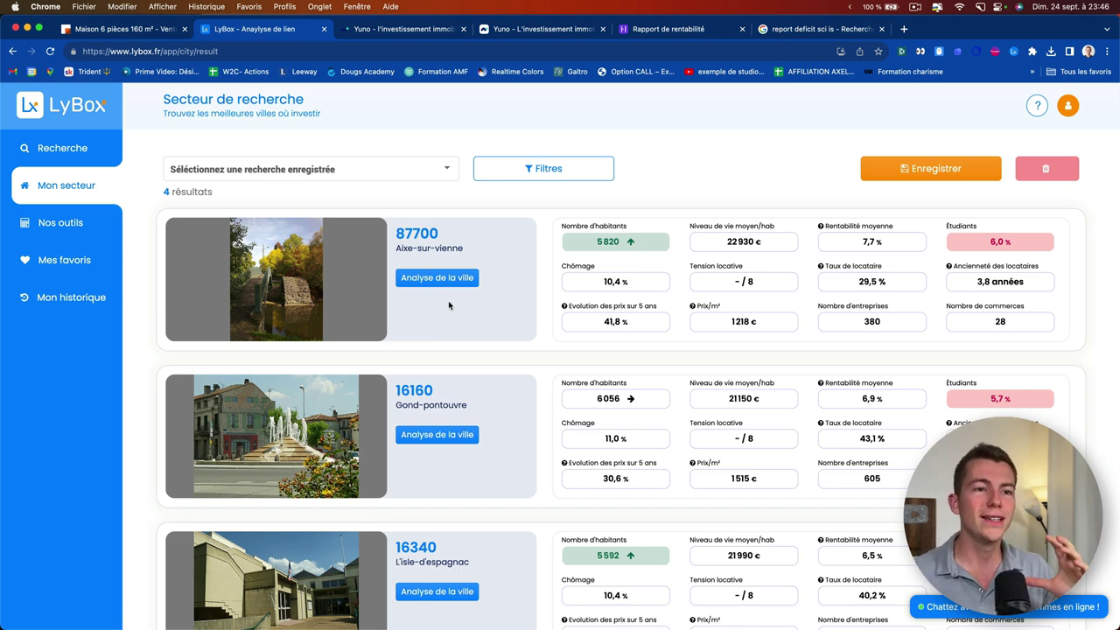
Review the matching cities and their indicators, including the population of L'isle-d'espagnac
scroll(473, 277, down, 2)
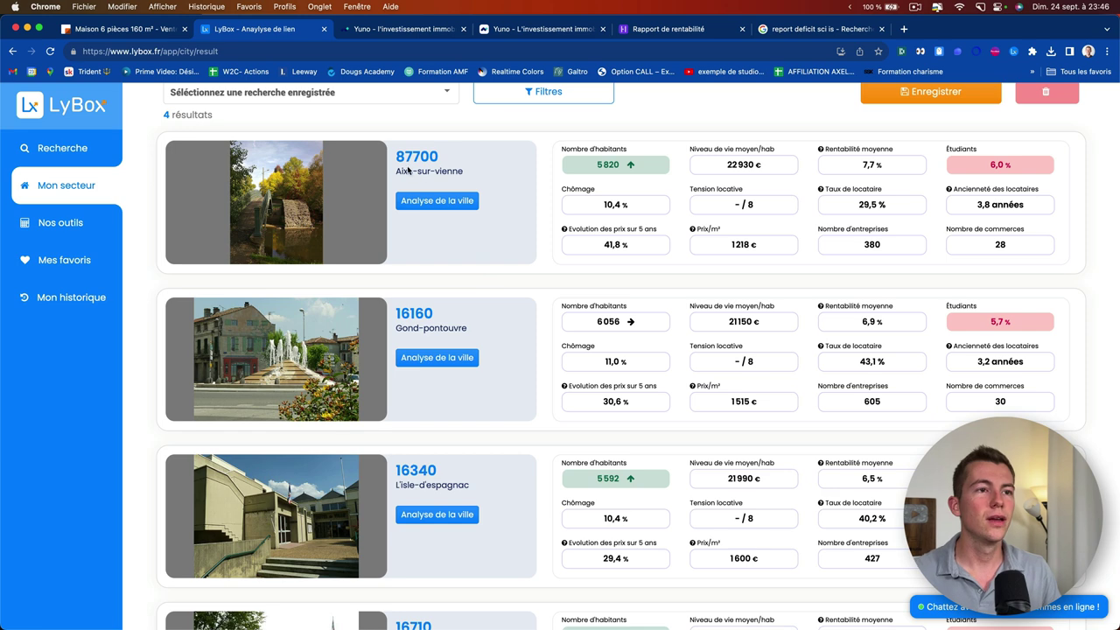
scroll(488, 305, down, 3)
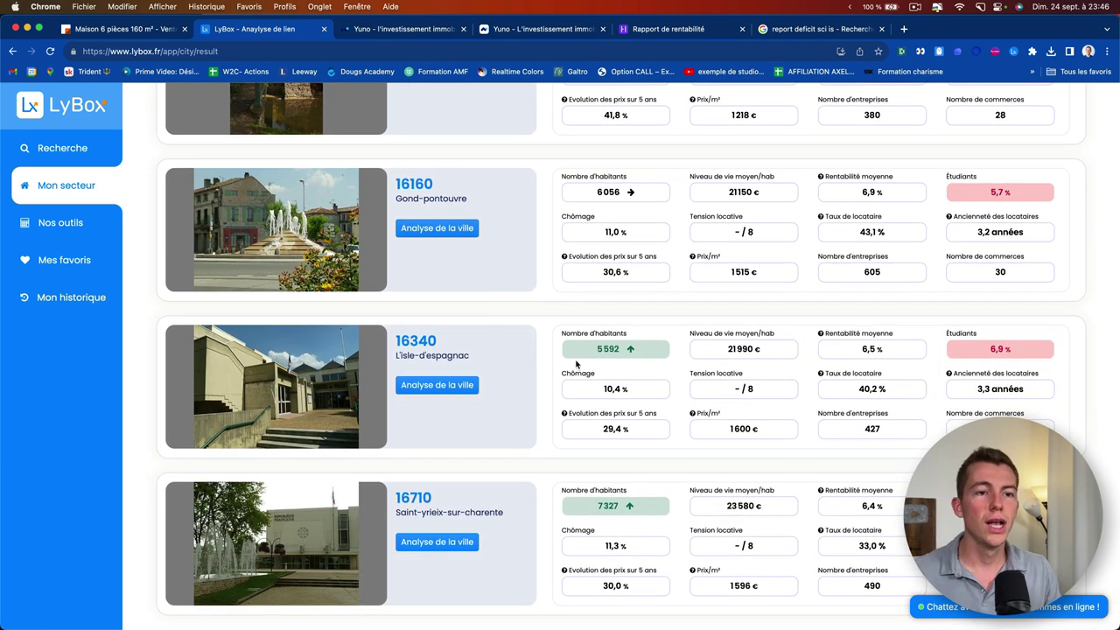
drag(596, 350, 620, 350)
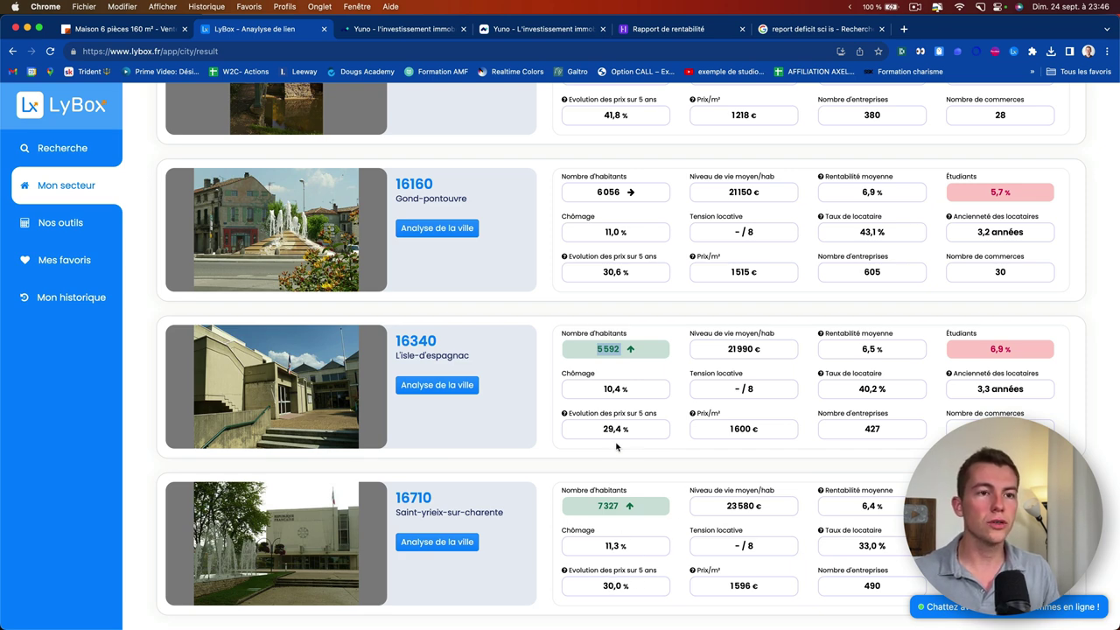
scroll(615, 444, up, 5)
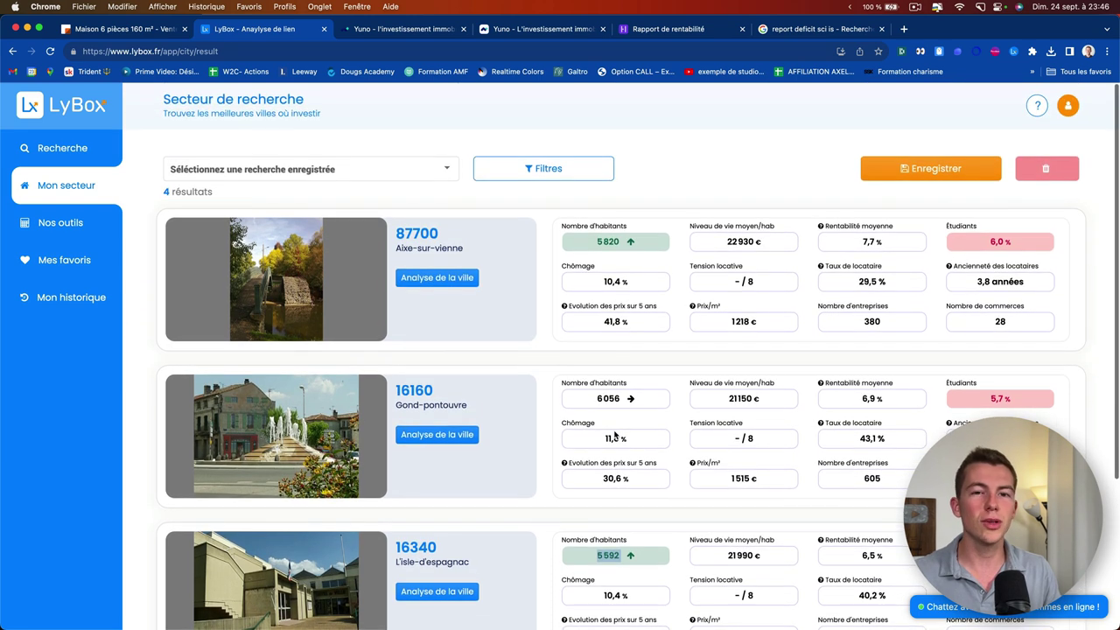
scroll(615, 434, down, 5)
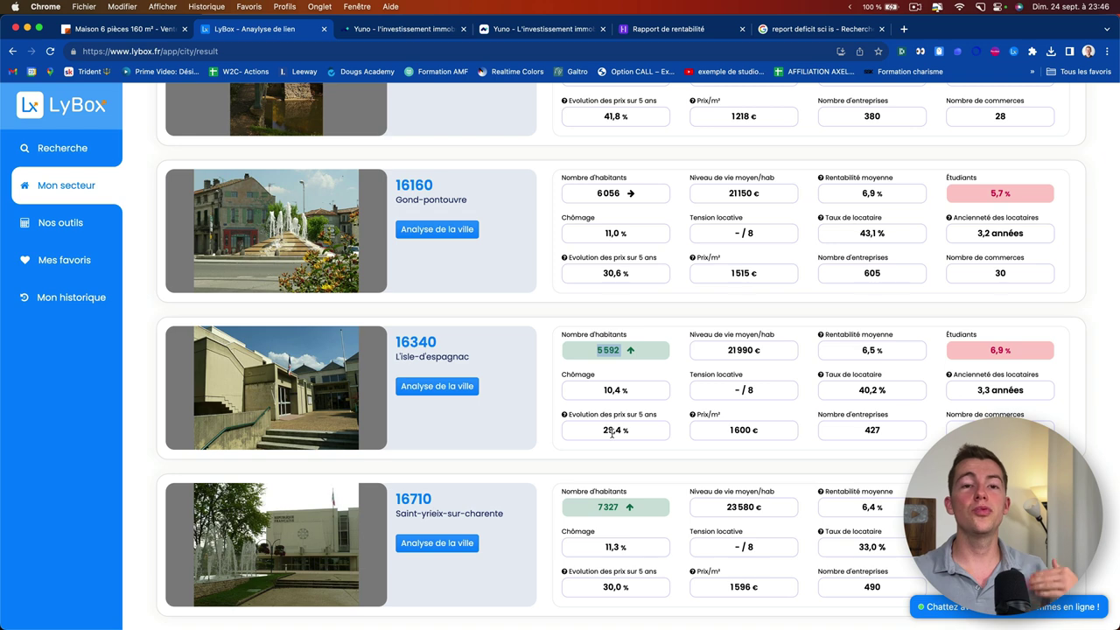
scroll(613, 413, up, 5)
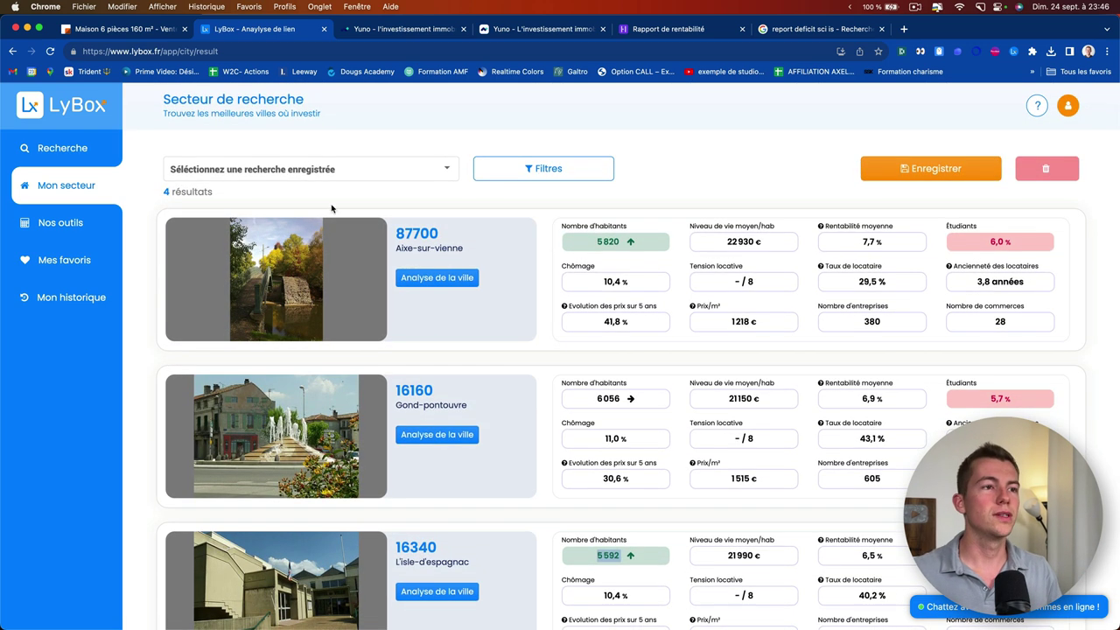
View the detailed city analysis for Aixe-sur-vienne and close it to return to the sector results
click(450, 278)
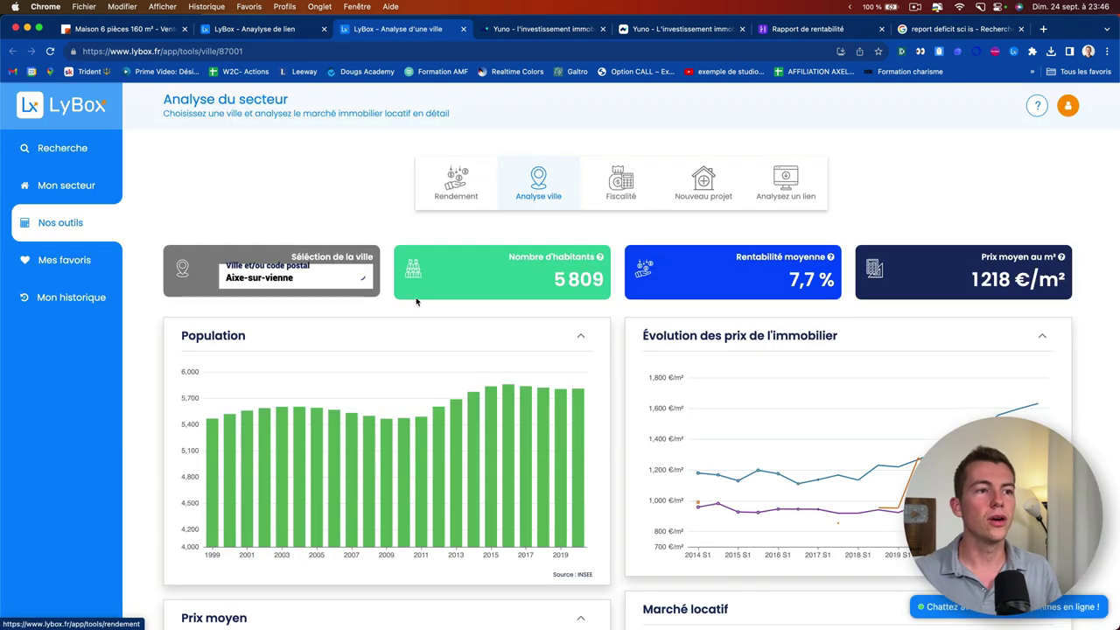
scroll(786, 370, down, 5)
scroll(639, 350, up, 10)
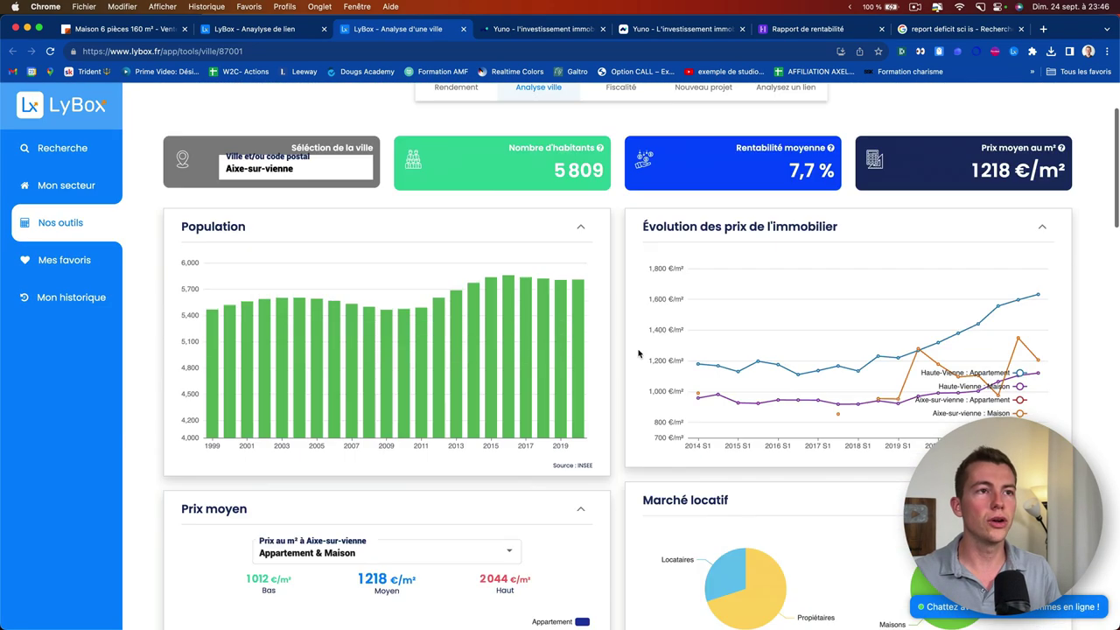
click(463, 29)
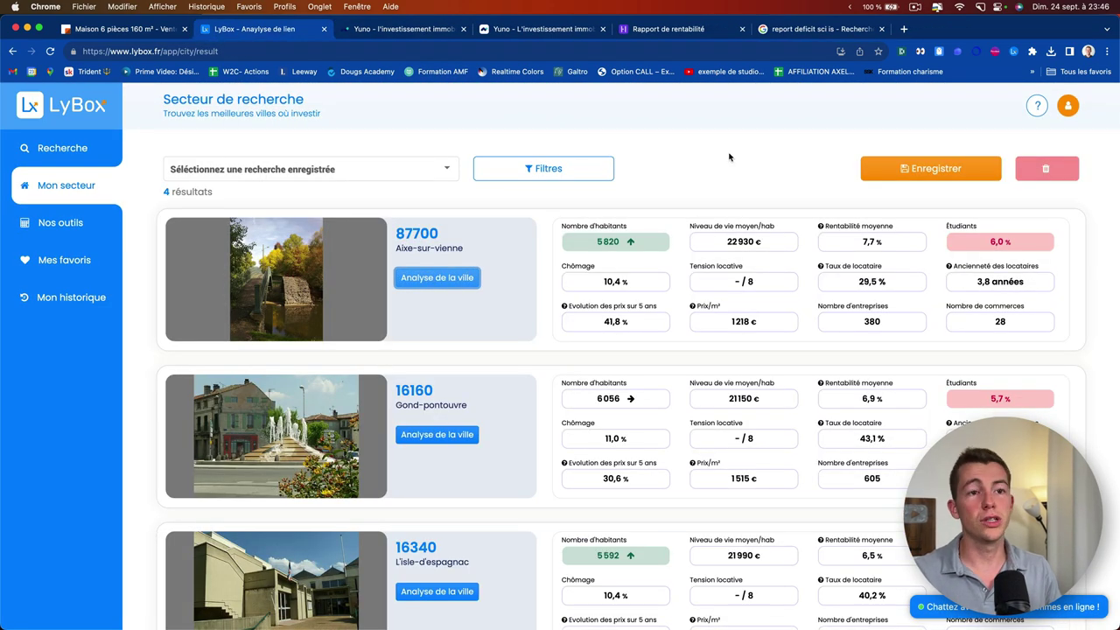
click(85, 156)
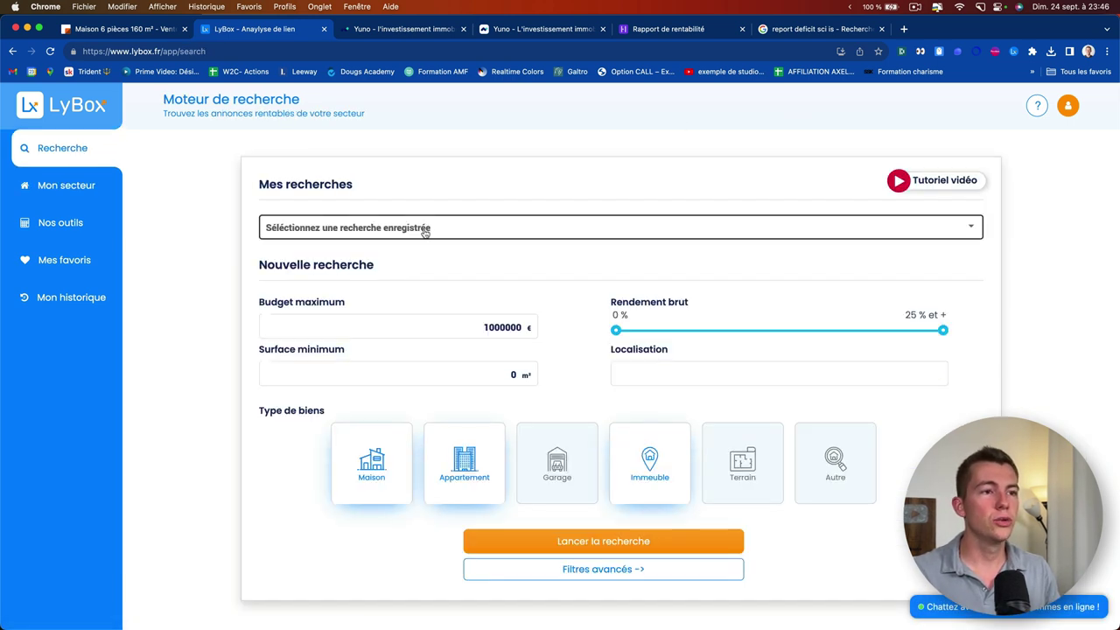
click(424, 231)
click(442, 190)
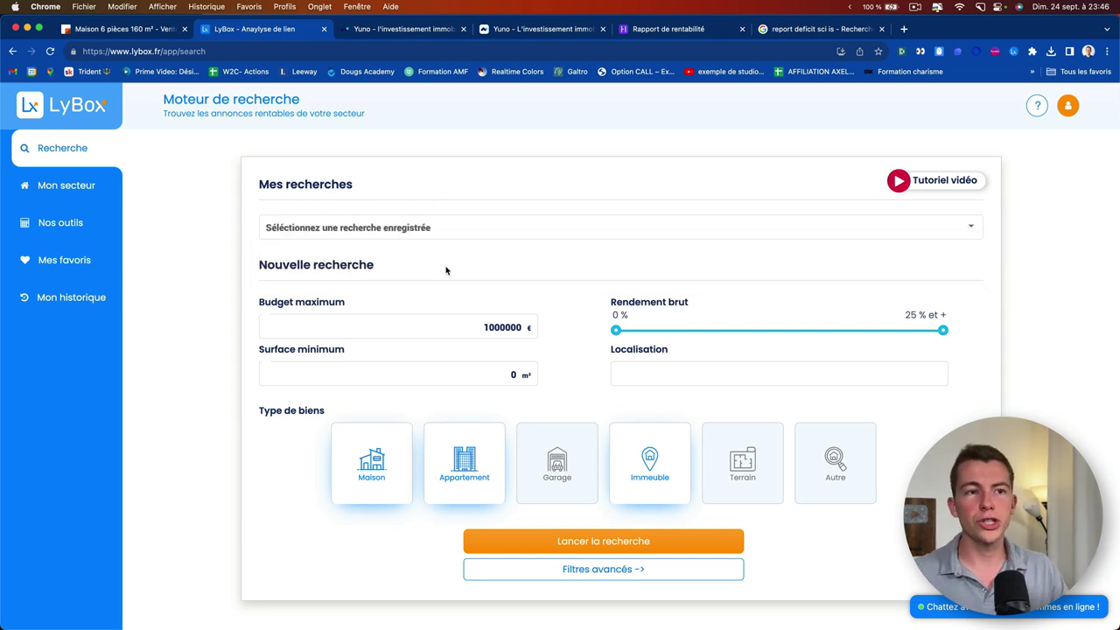
click(72, 191)
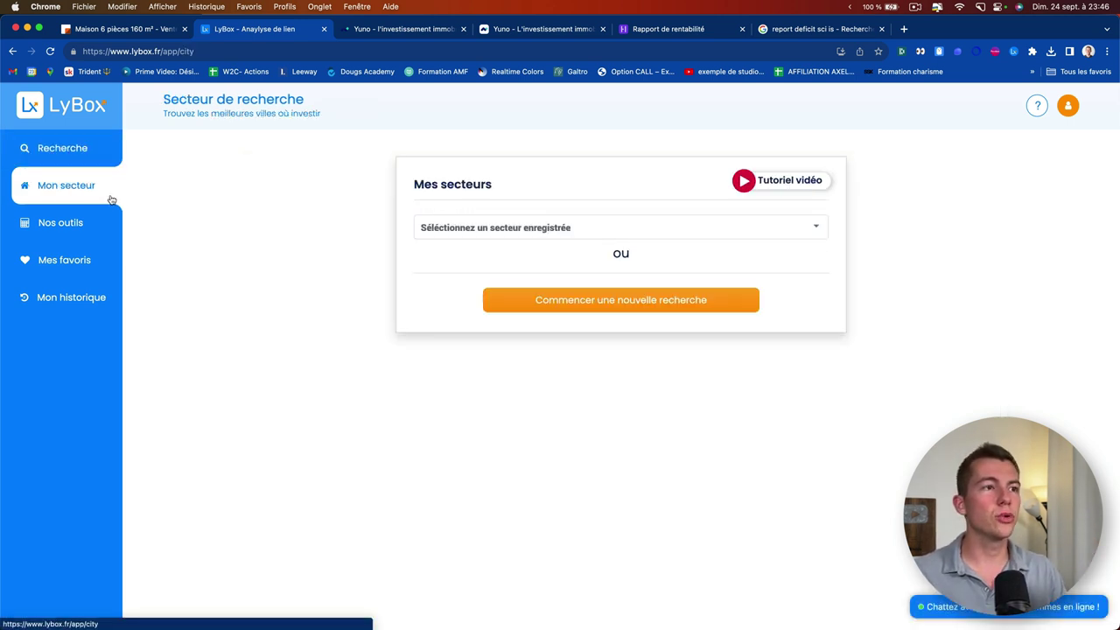
scroll(125, 200, left, 5)
scroll(125, 200, left, 5)
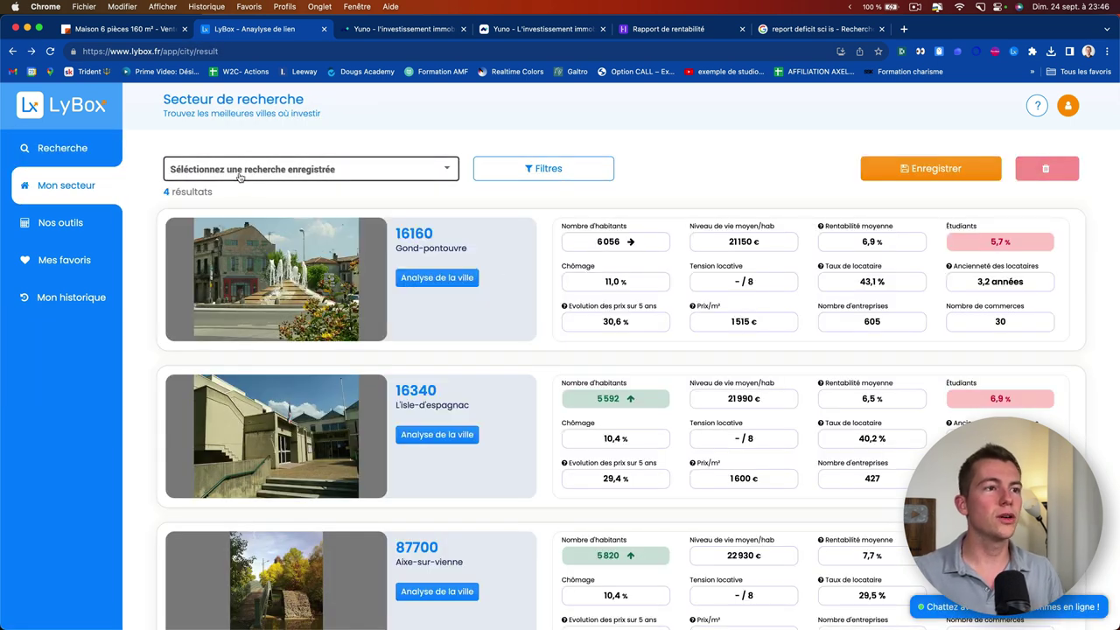
Save the filtered research sector as a new search named "Secteur Limoges + Angouleme"
click(965, 169)
click(487, 385)
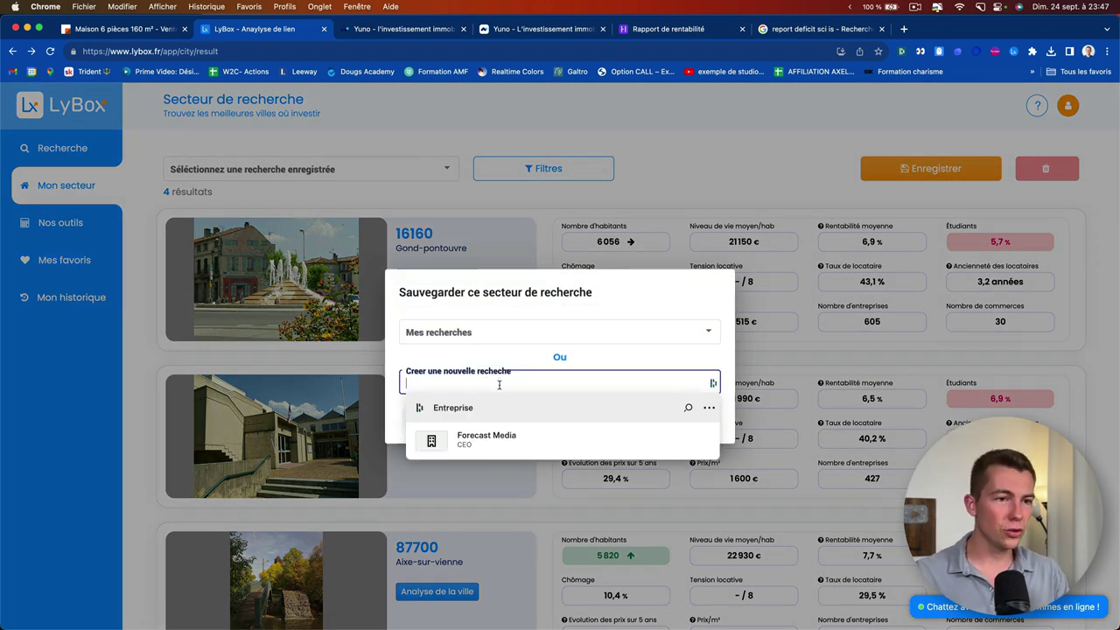
key(Escape)
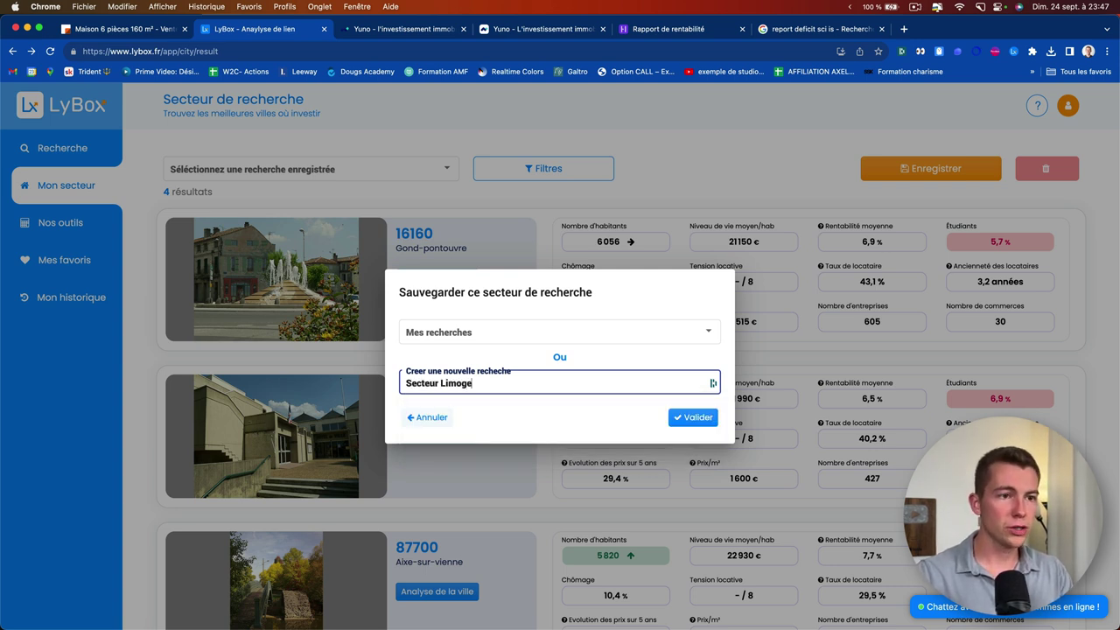
text(gouleme)
click(688, 428)
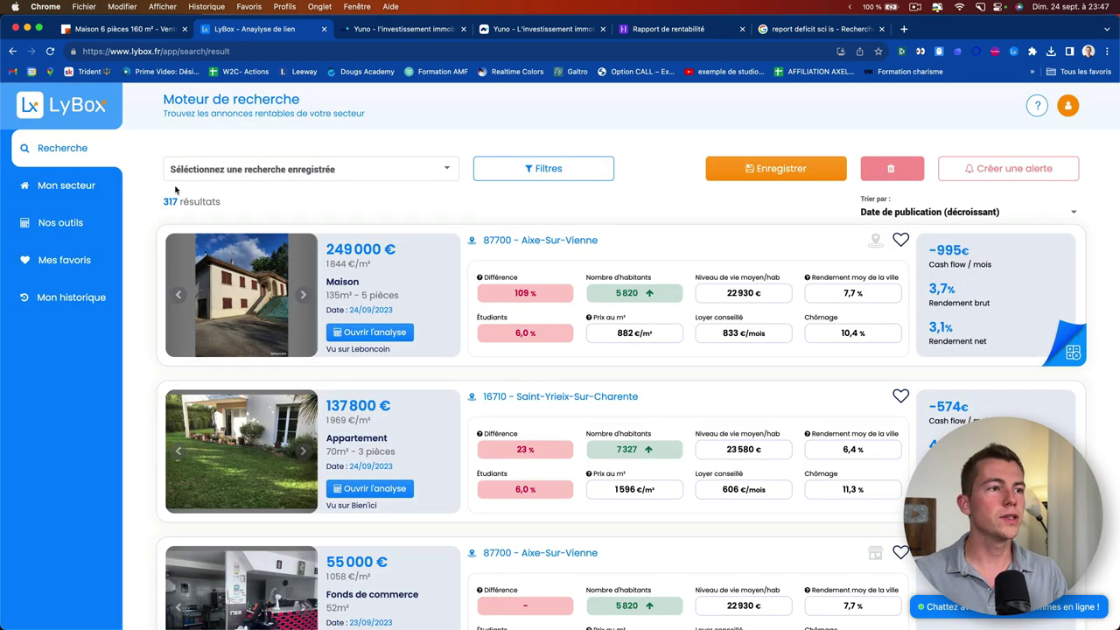
Start a new property search with a maximum budget of 180000 €
click(84, 156)
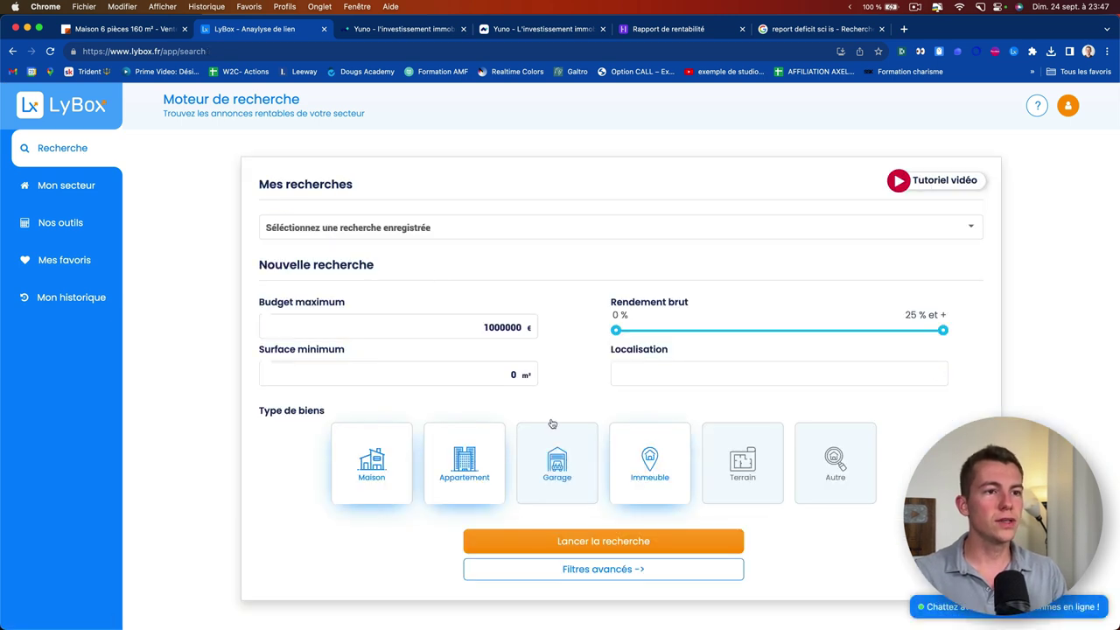
click(392, 229)
click(418, 212)
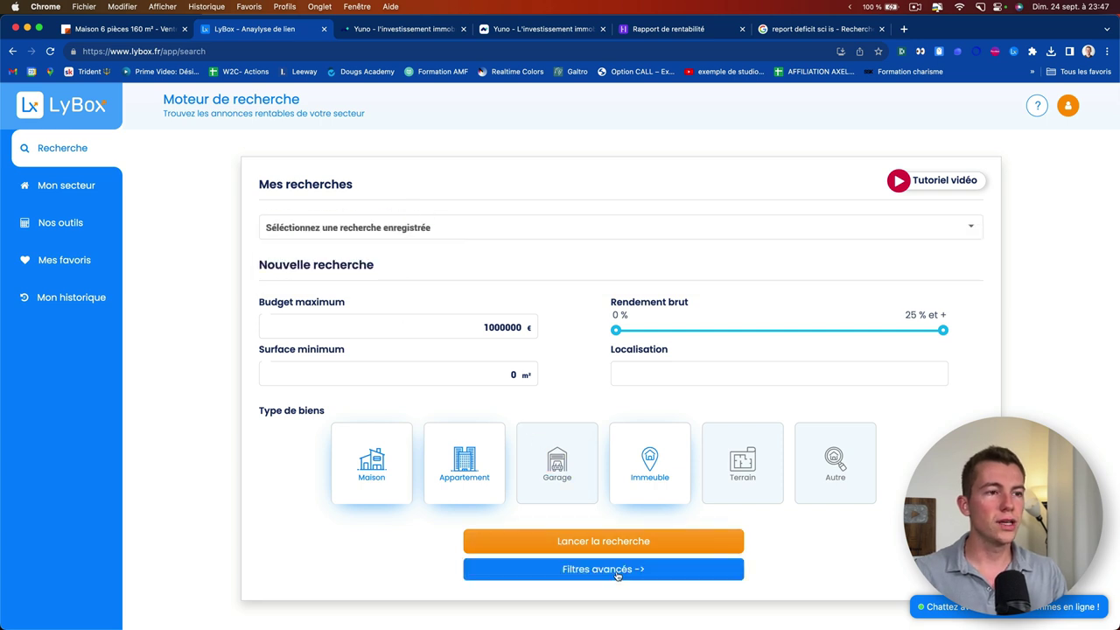
click(503, 327)
double_click(505, 327)
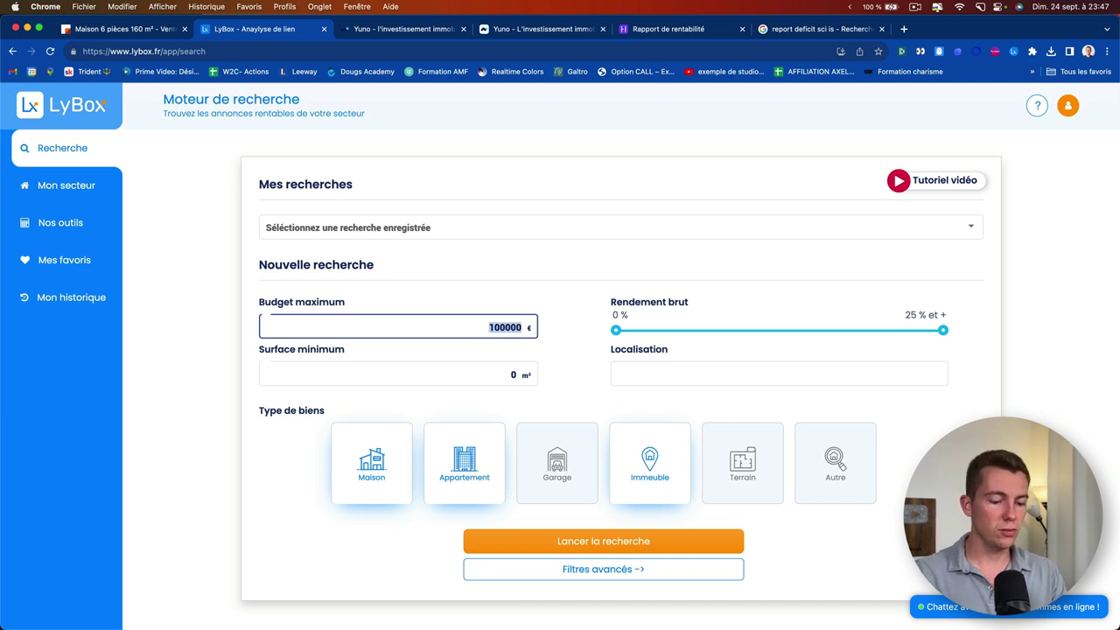
text(180)
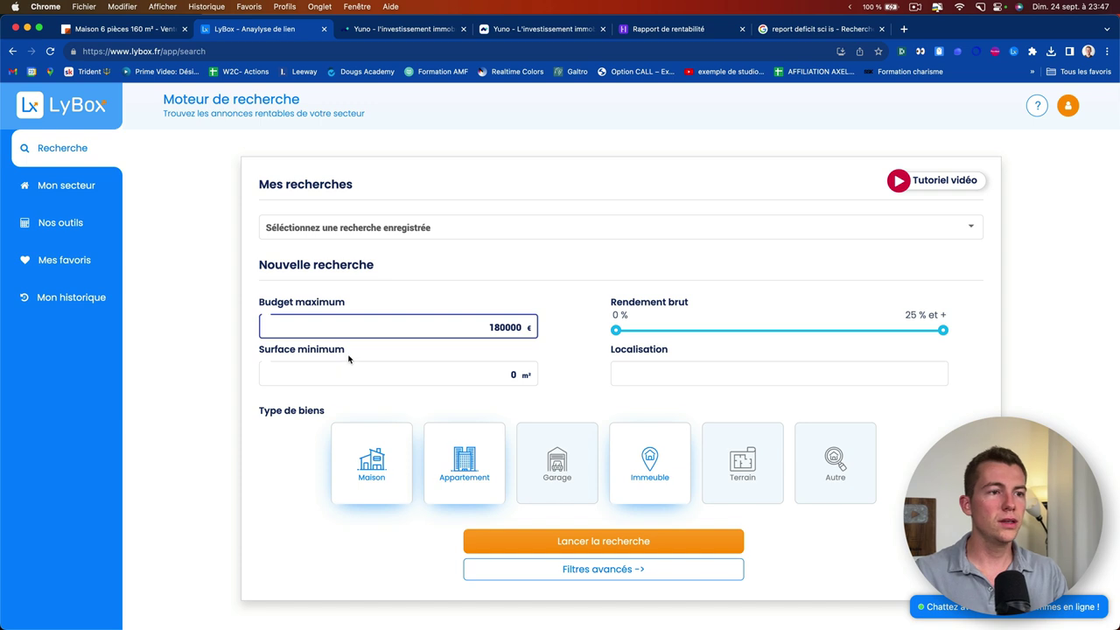
Open the search's advanced filters and examine the location and custom research sector settings
click(654, 573)
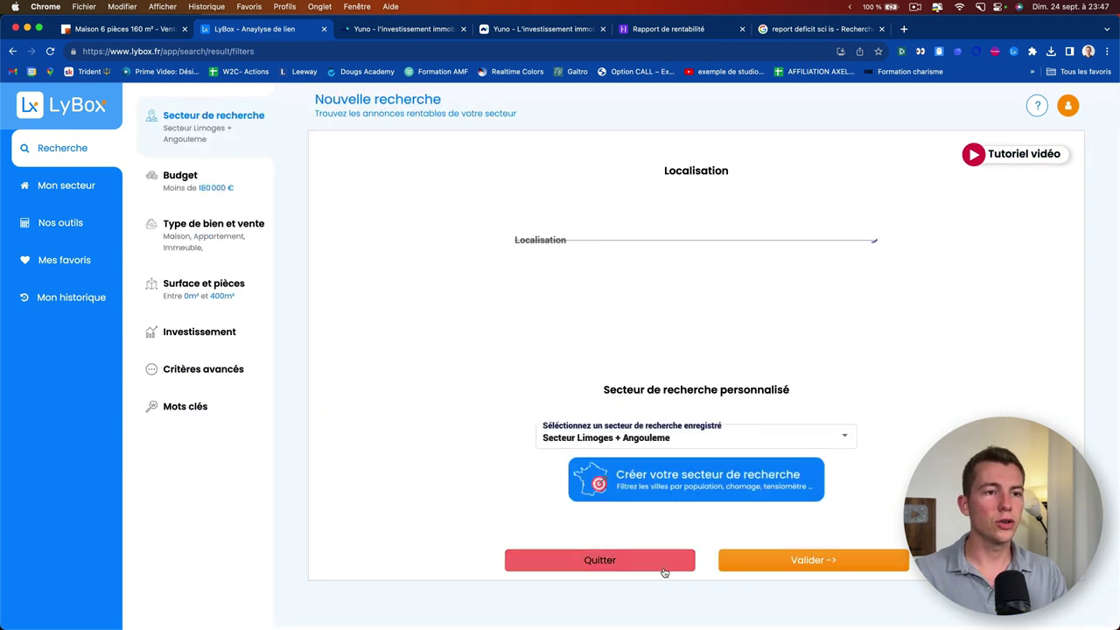
click(550, 238)
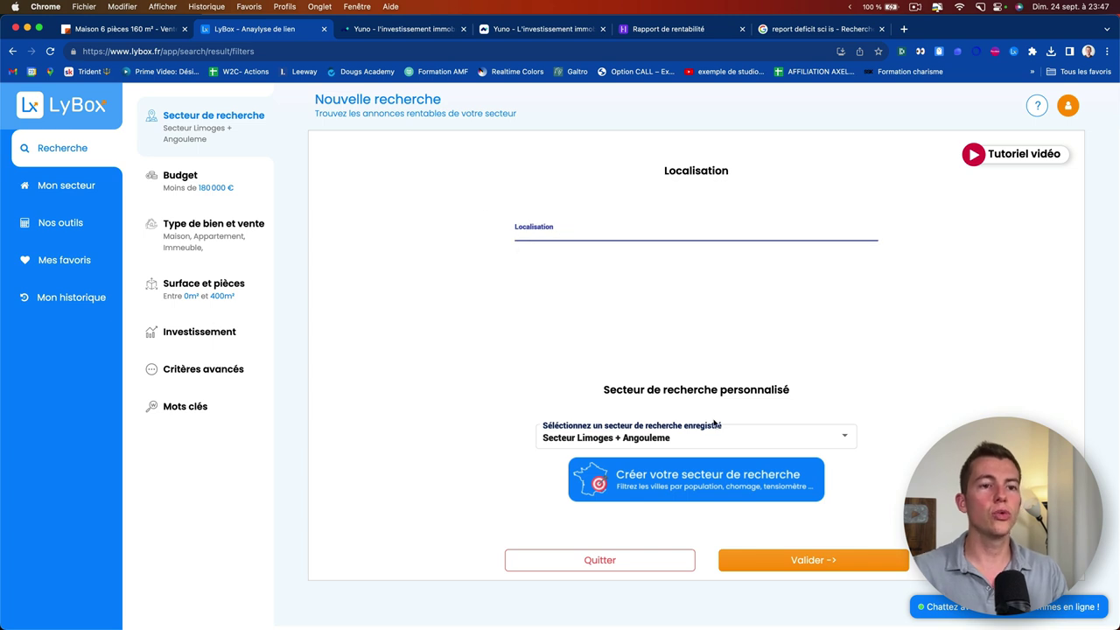
drag(606, 390, 802, 399)
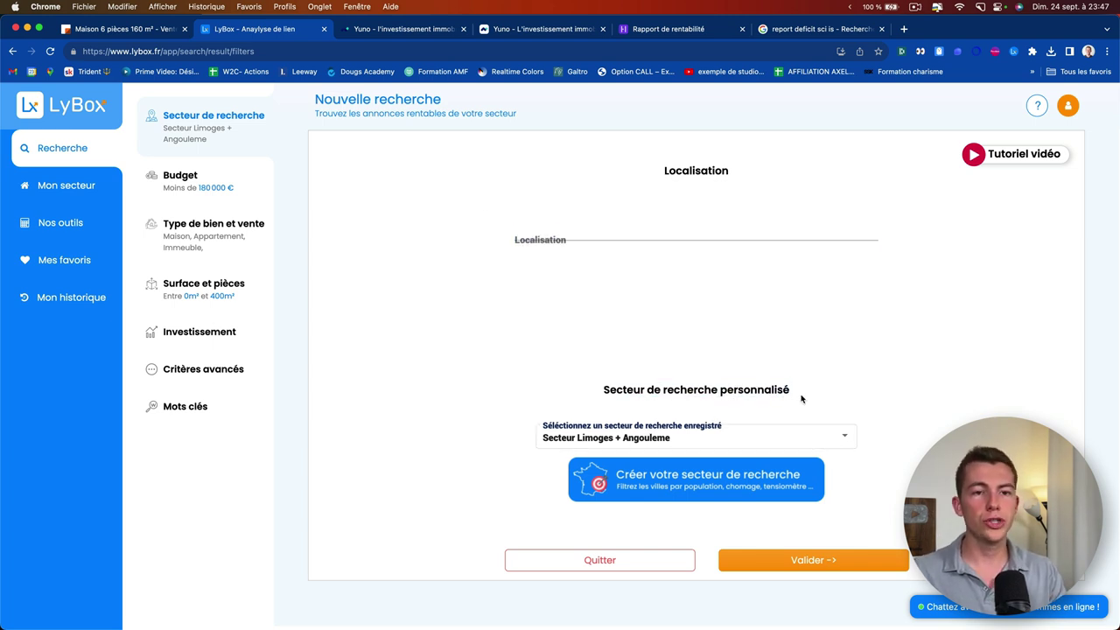
Keep Secteur Limoges + Angouleme as the custom research sector and set the minimum budget to 10000 €
click(685, 441)
click(590, 425)
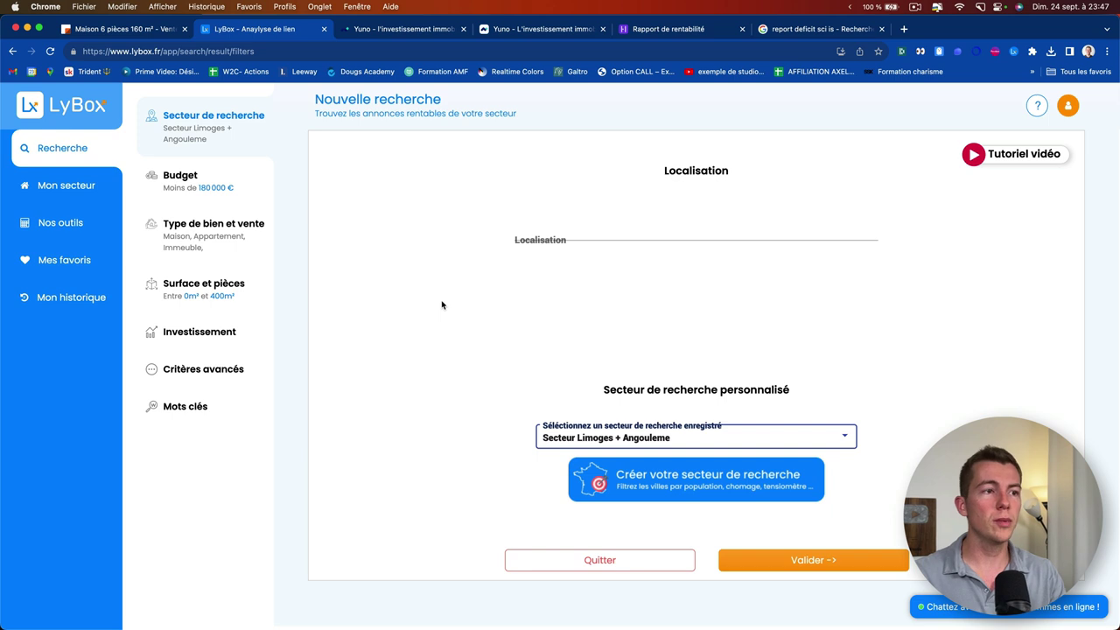
click(215, 185)
click(829, 321)
double_click(831, 321)
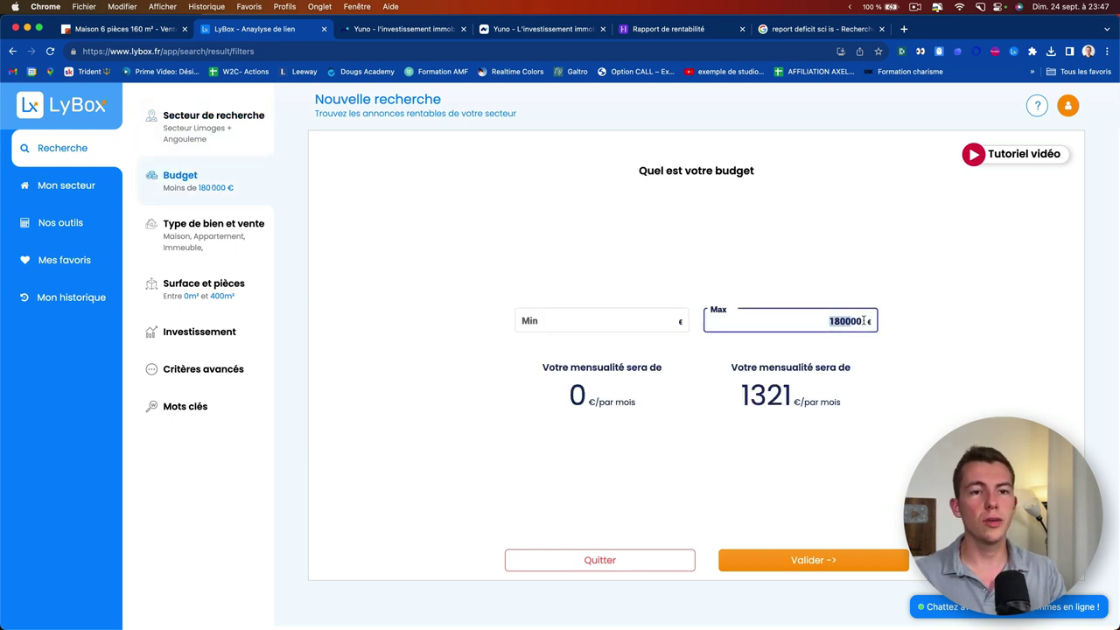
click(633, 320)
text(10000)
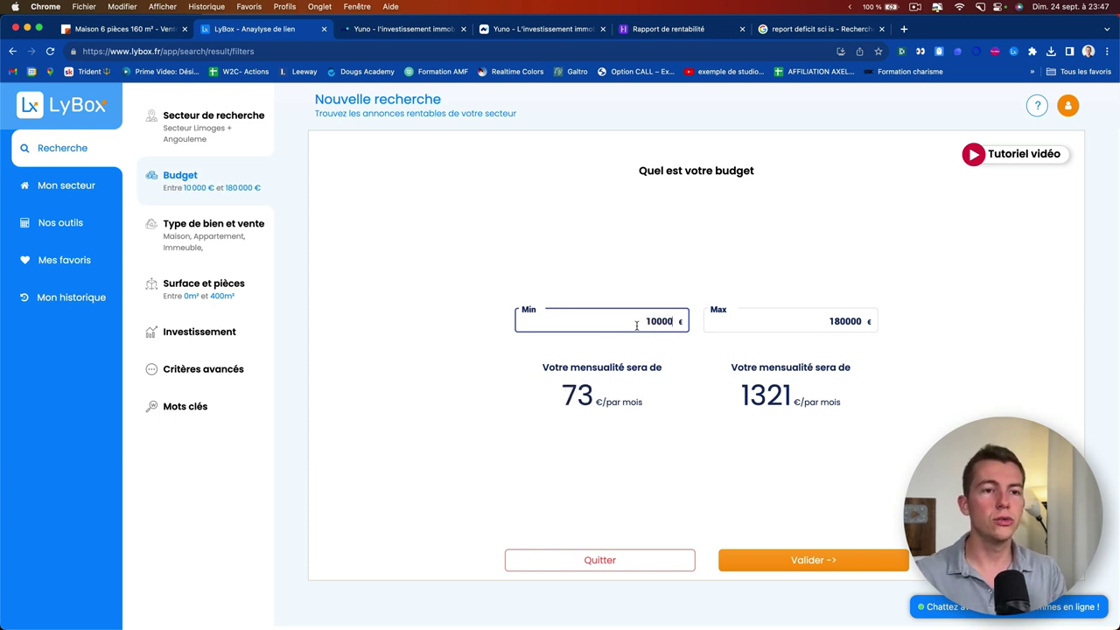
double_click(656, 321)
click(535, 440)
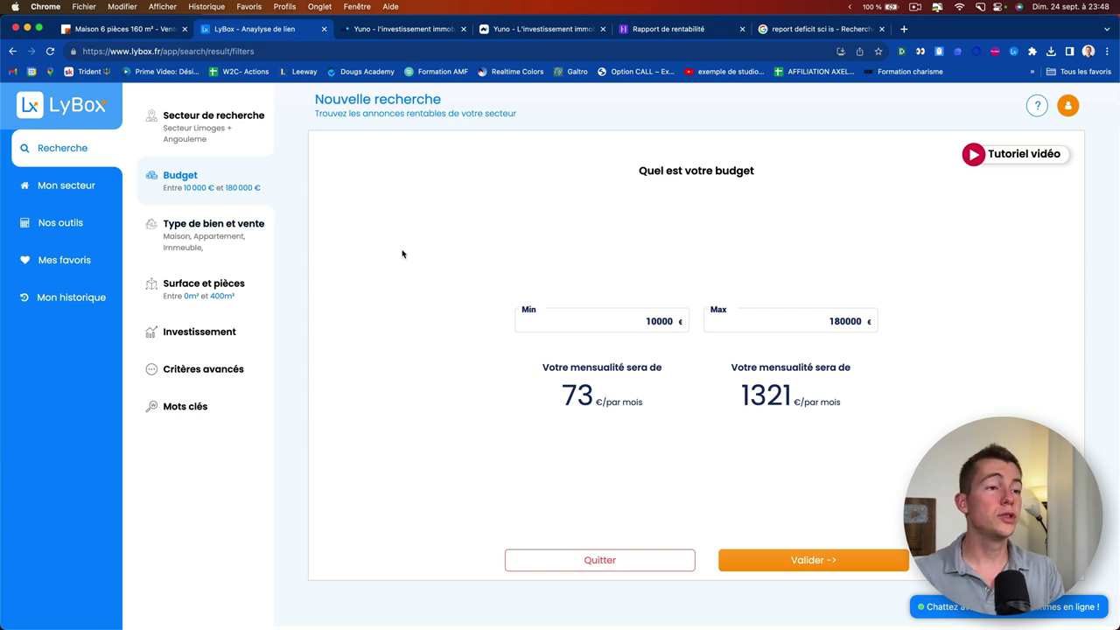
Review the property and sale type criteria, excluding Maison from the property types and including it again
click(241, 238)
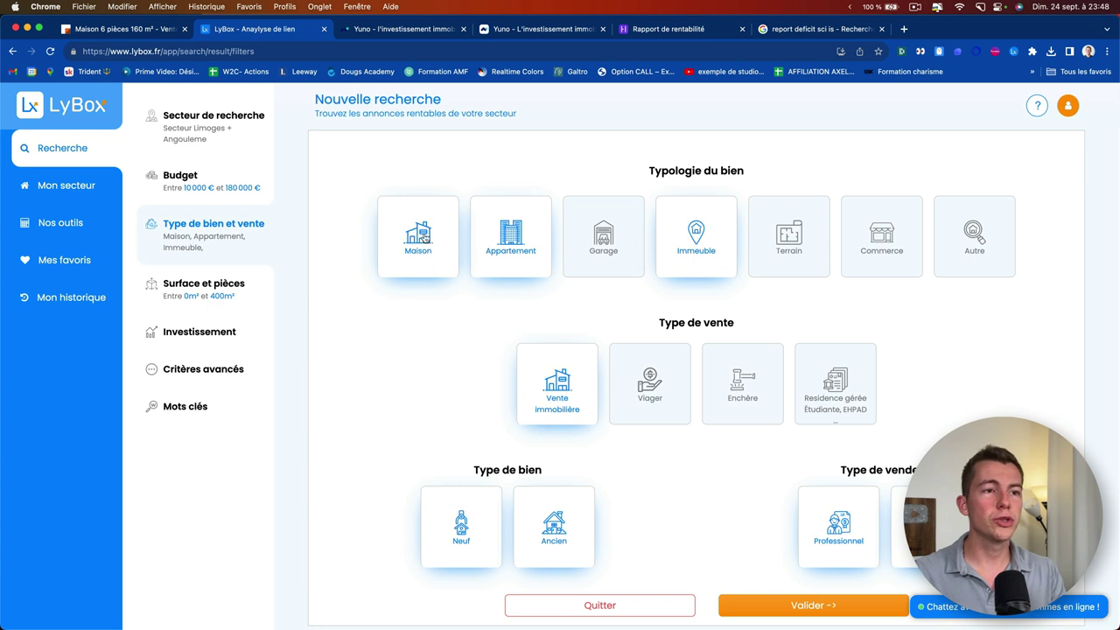
click(426, 253)
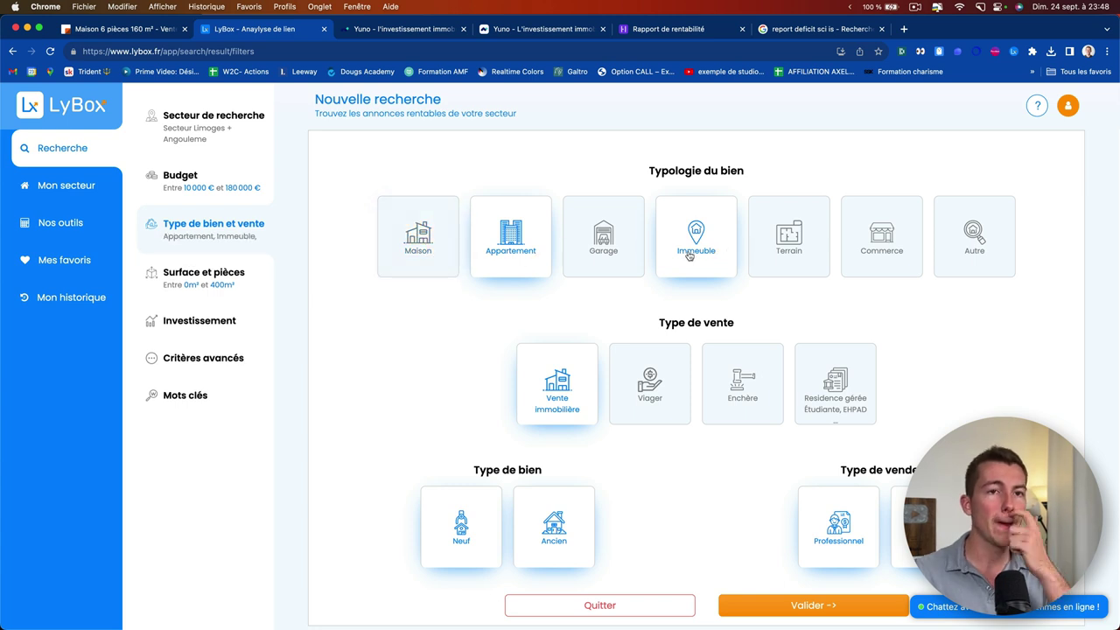
click(449, 243)
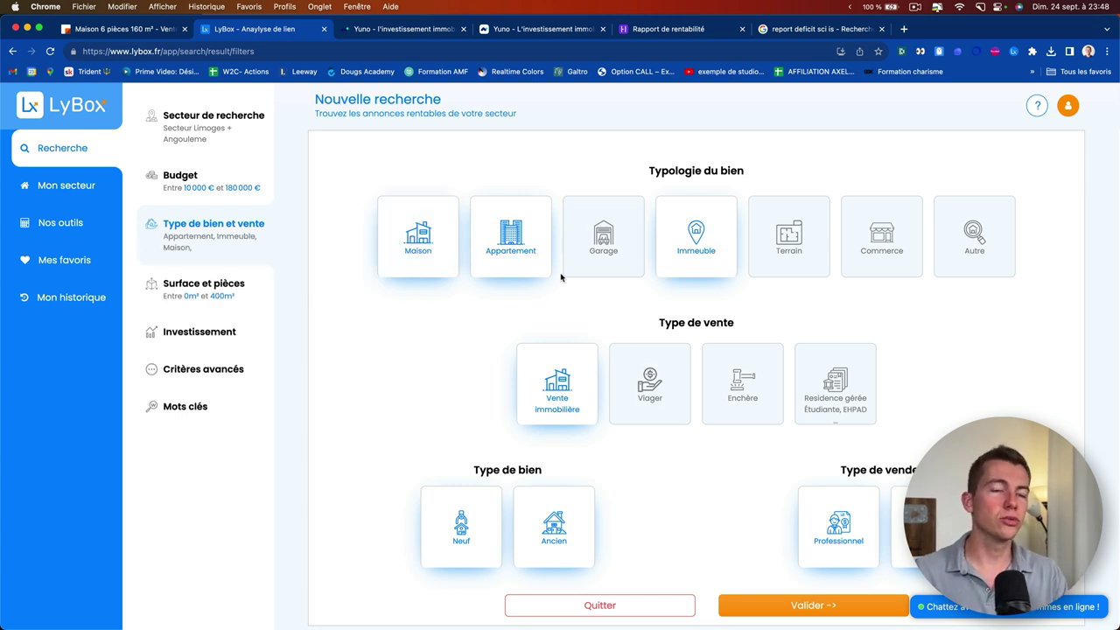
scroll(868, 312, down, 1)
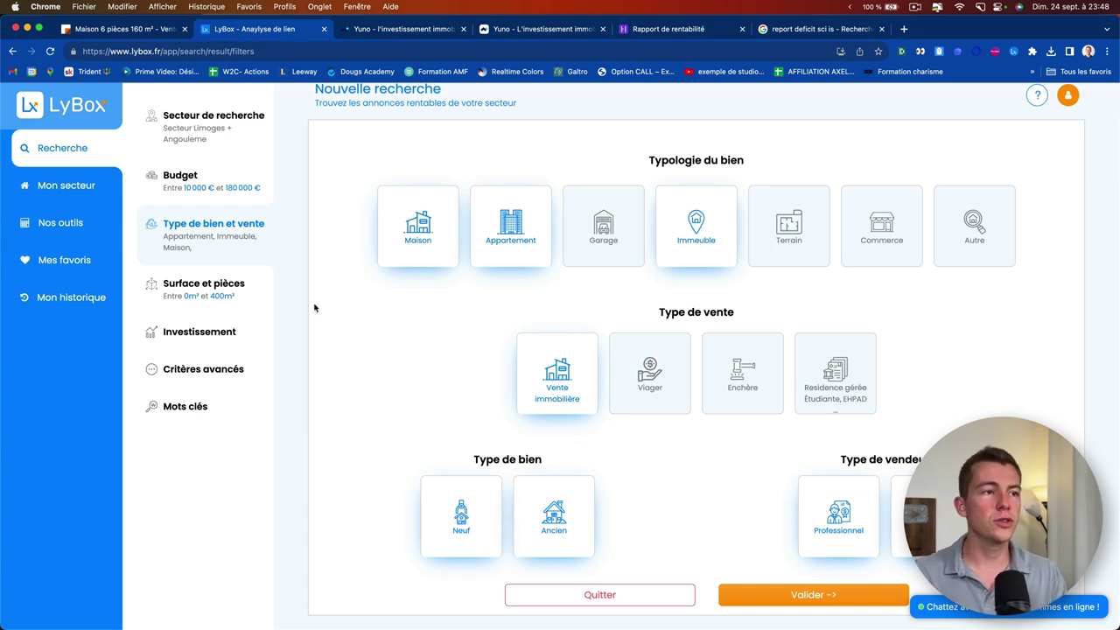
Set the minimum property surface to 20 m² in the surface and rooms criteria
click(207, 283)
click(439, 261)
drag(481, 261, 551, 266)
text(20)
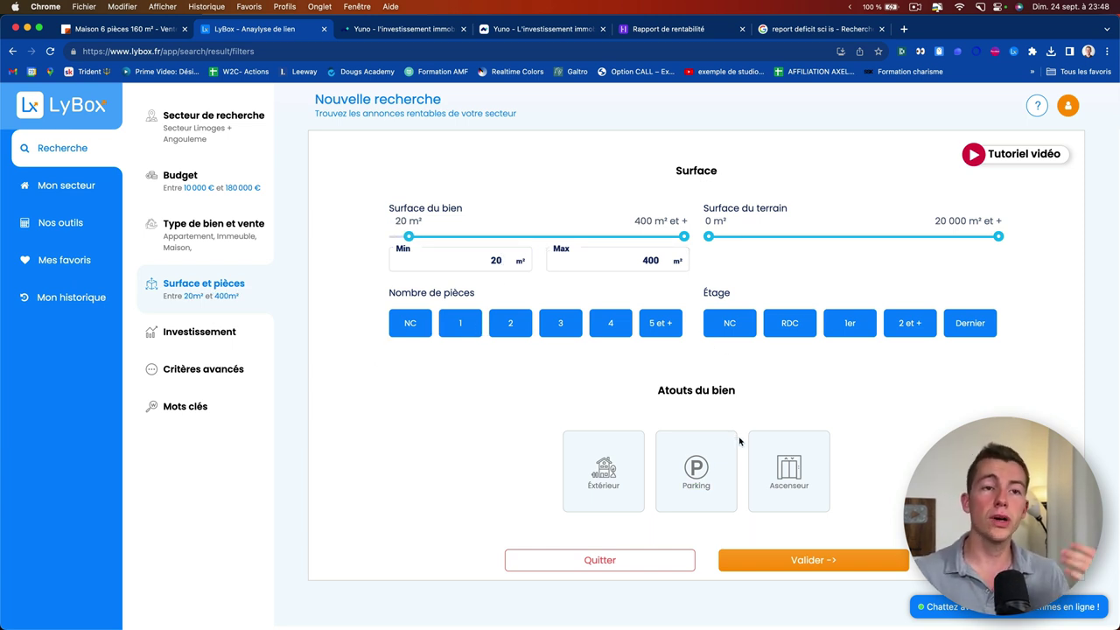
Limit the price-per-m² difference to a maximum of -10 % in the investment criteria
click(199, 331)
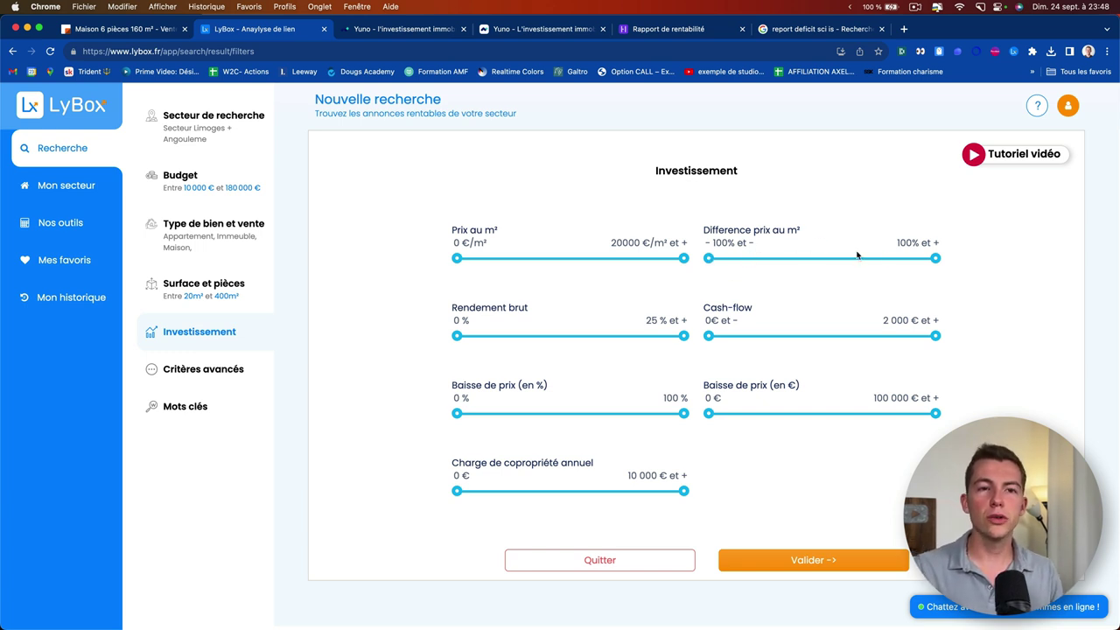
drag(935, 260, 803, 268)
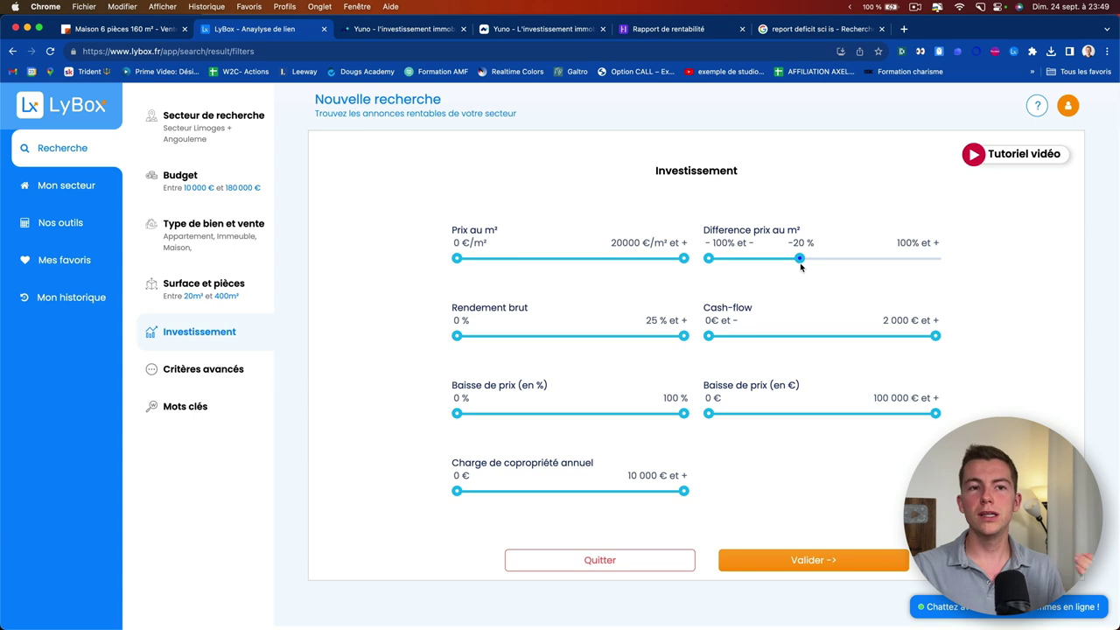
drag(800, 267, 809, 267)
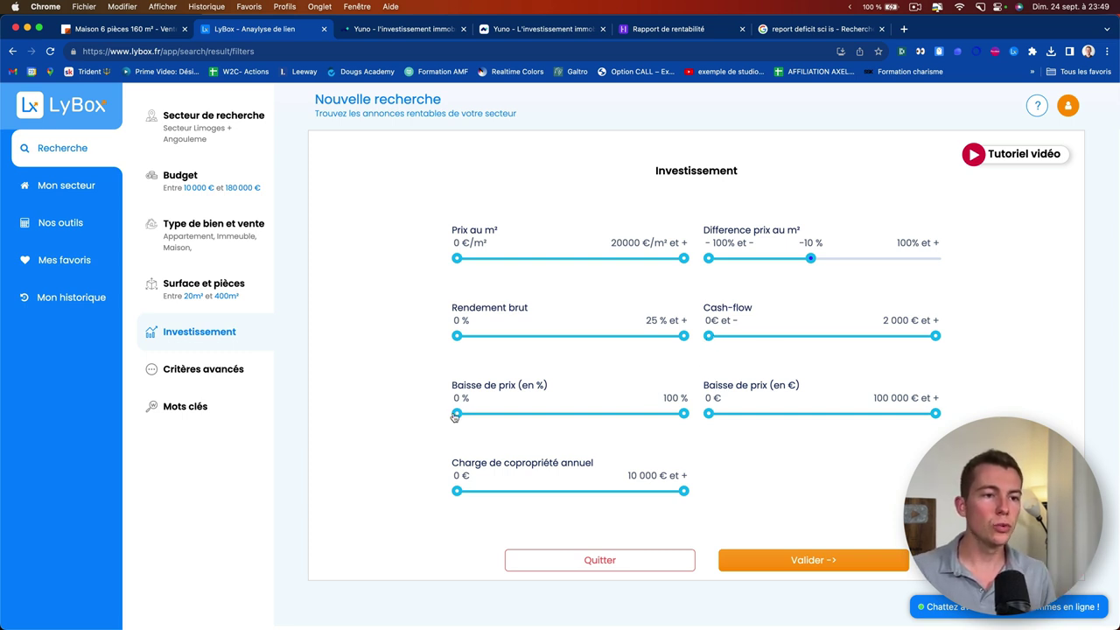
drag(477, 394, 555, 393)
click(555, 392)
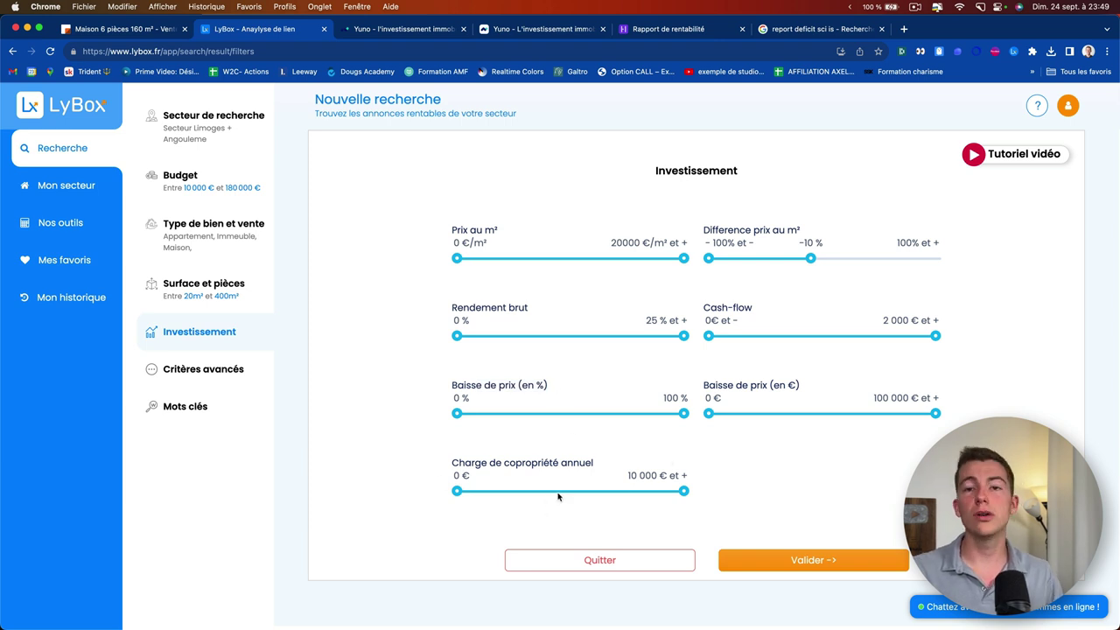
Exclude properties with DPE ratings F and G in the advanced criteria
click(233, 370)
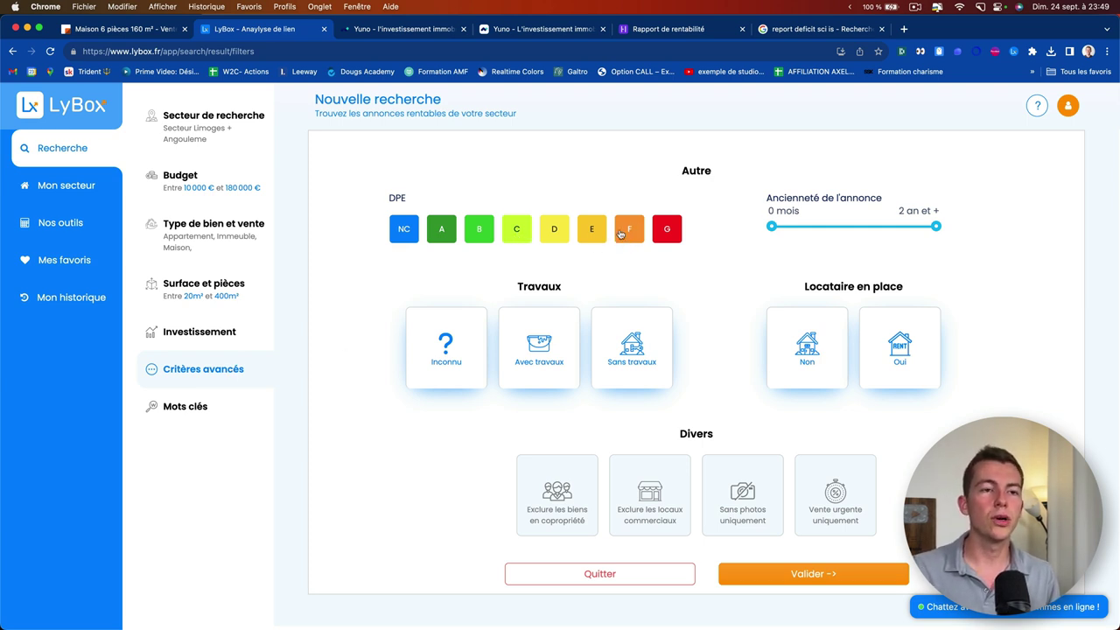
click(637, 229)
click(671, 233)
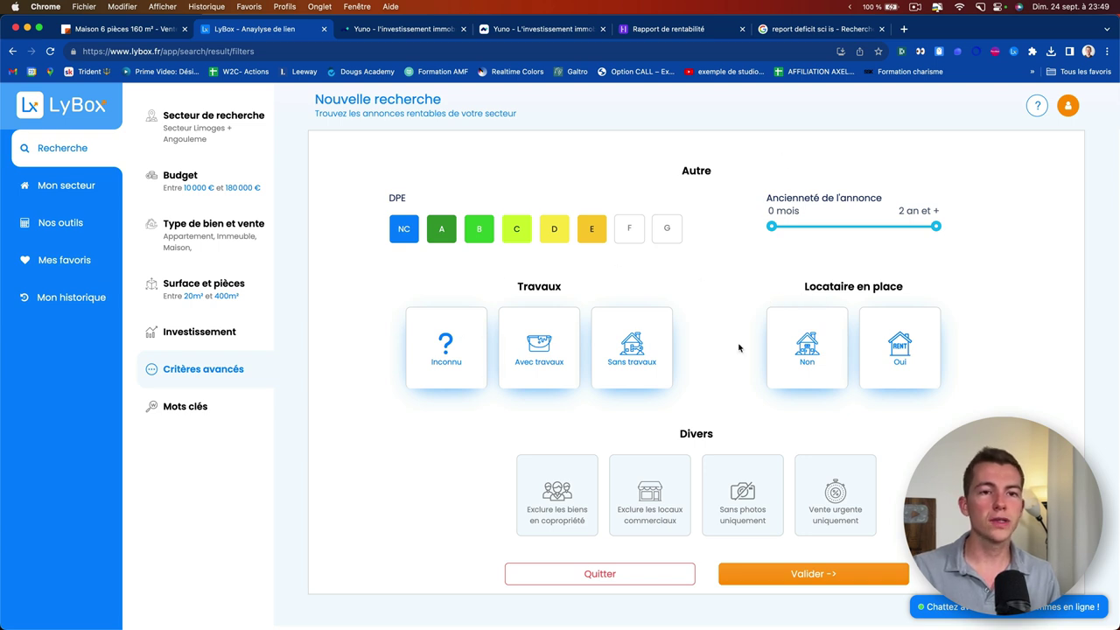
scroll(902, 283, down, 1)
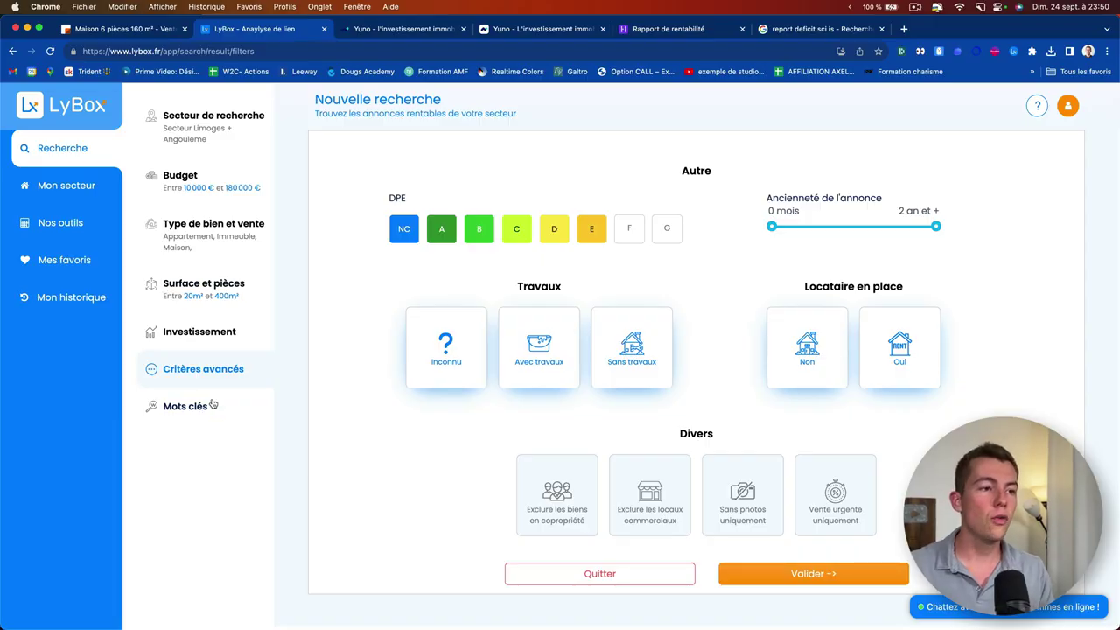
Leave the keyword search empty, run the search with the chosen filters and look through the matching listings
click(223, 410)
click(518, 266)
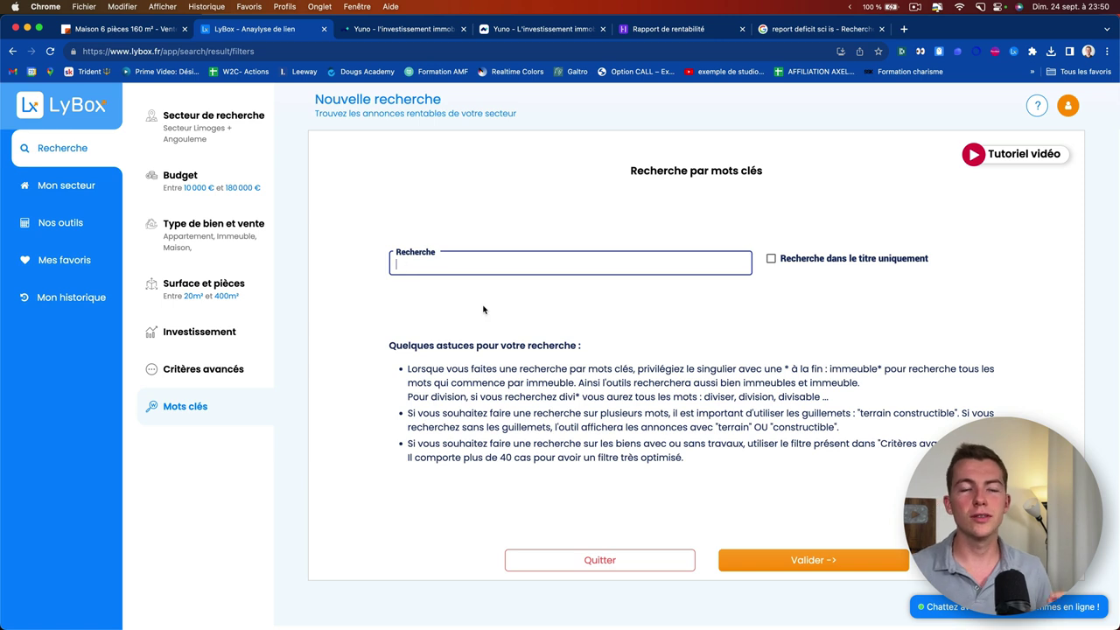
click(813, 561)
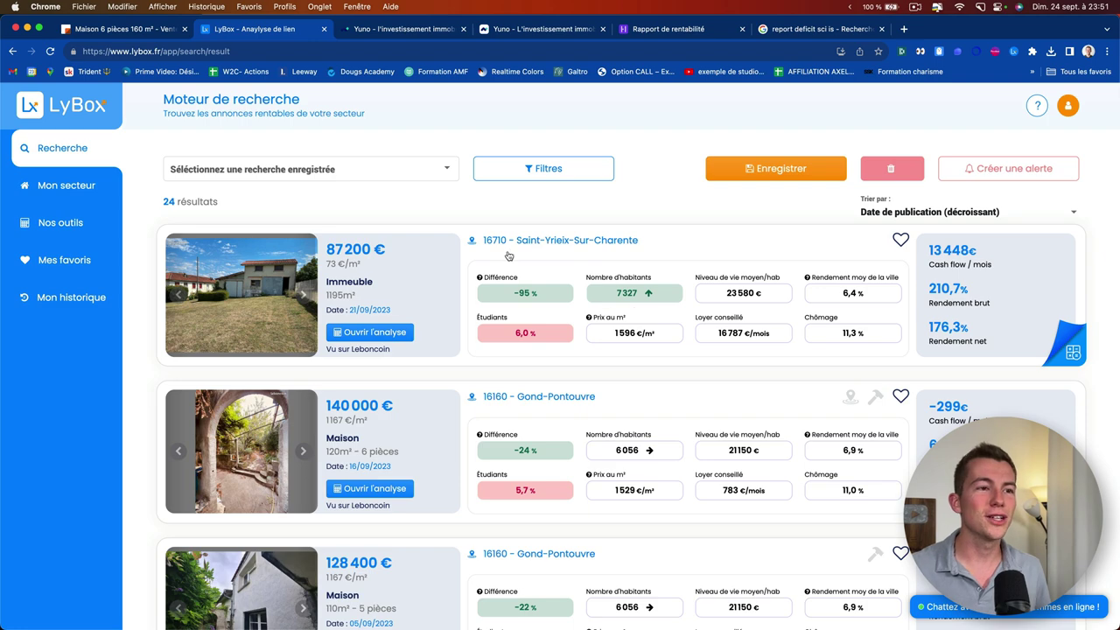
scroll(478, 259, down, 2)
scroll(477, 259, down, 6)
scroll(177, 204, up, 10)
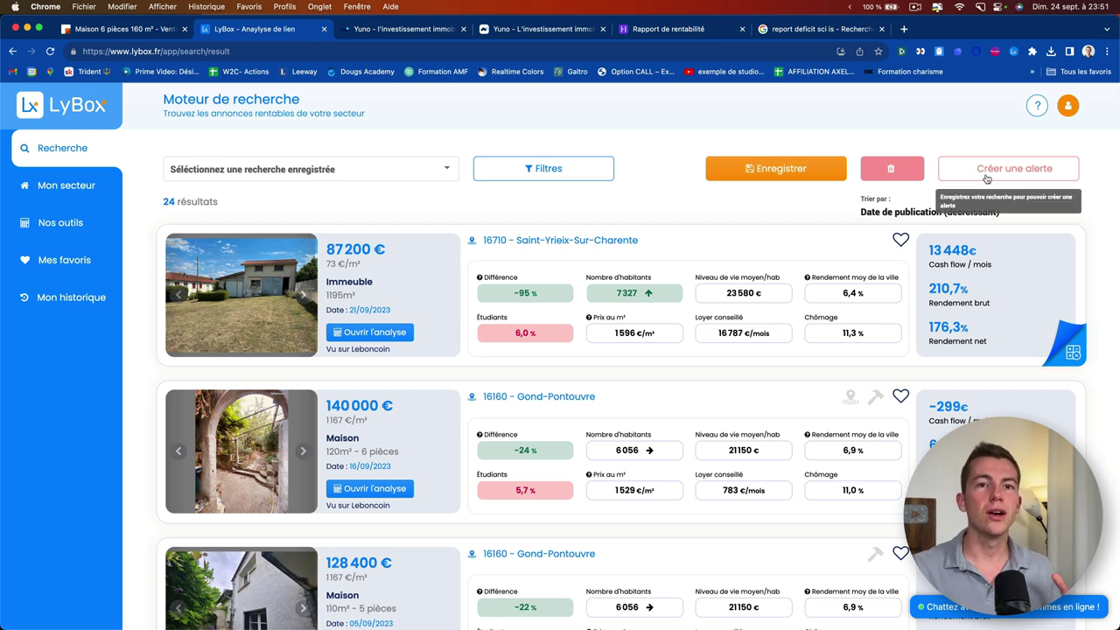
Save the current property search as a new search named "Recherche biens autour de Limoges"
click(789, 175)
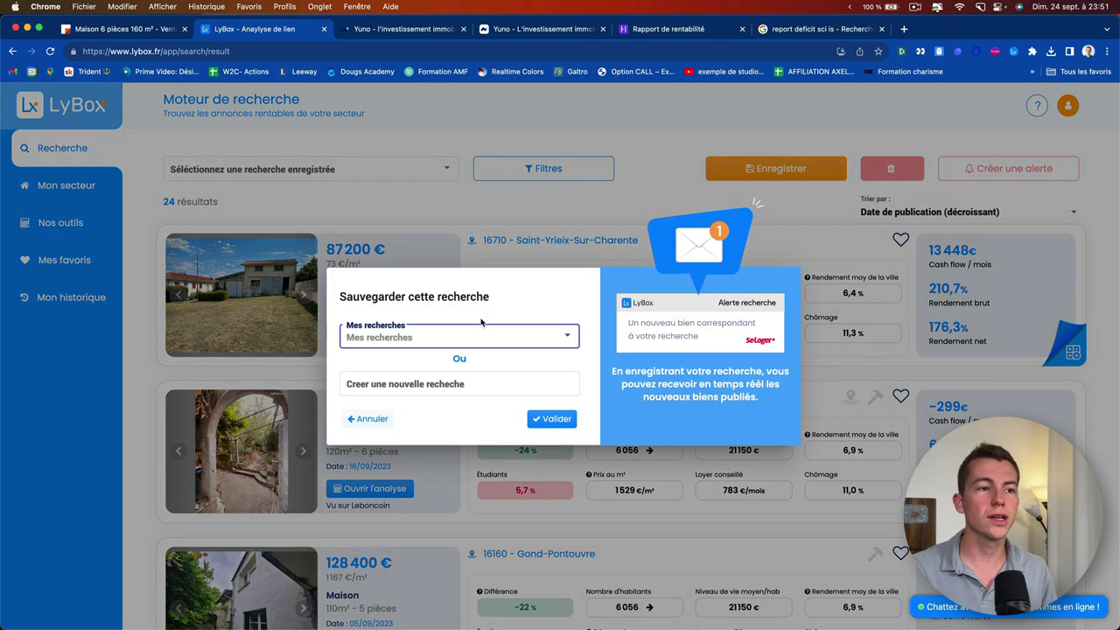
click(708, 150)
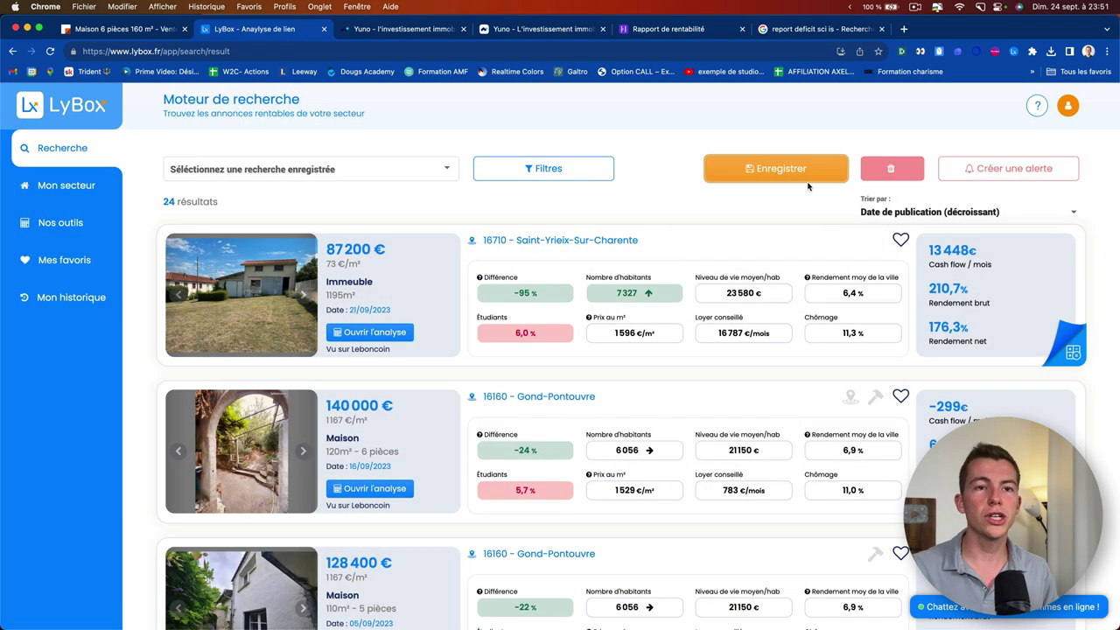
click(814, 170)
click(634, 328)
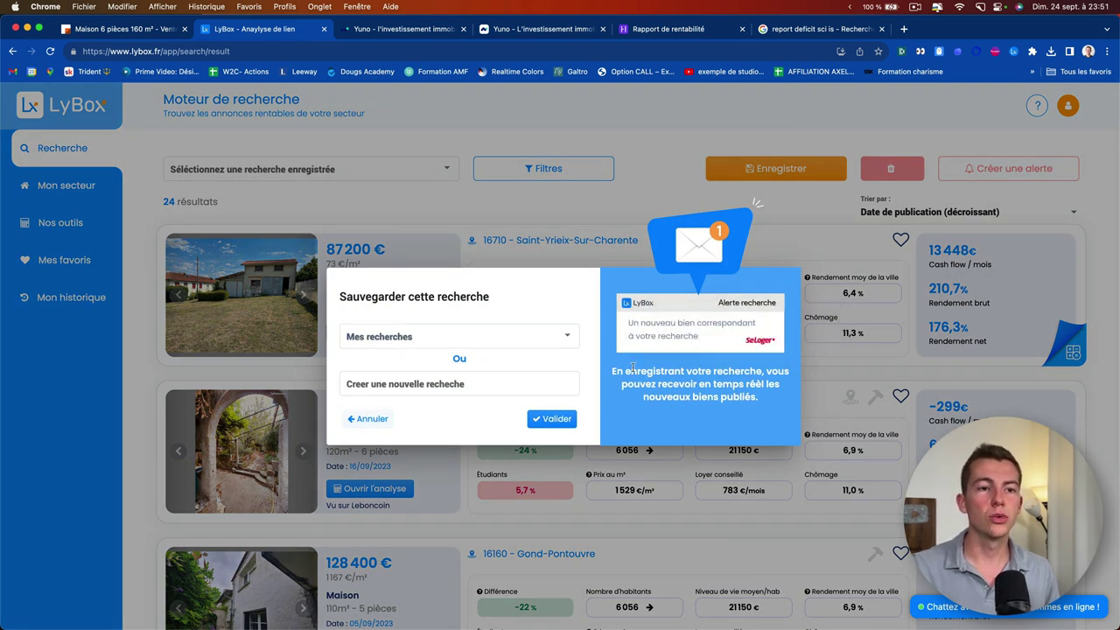
click(440, 382)
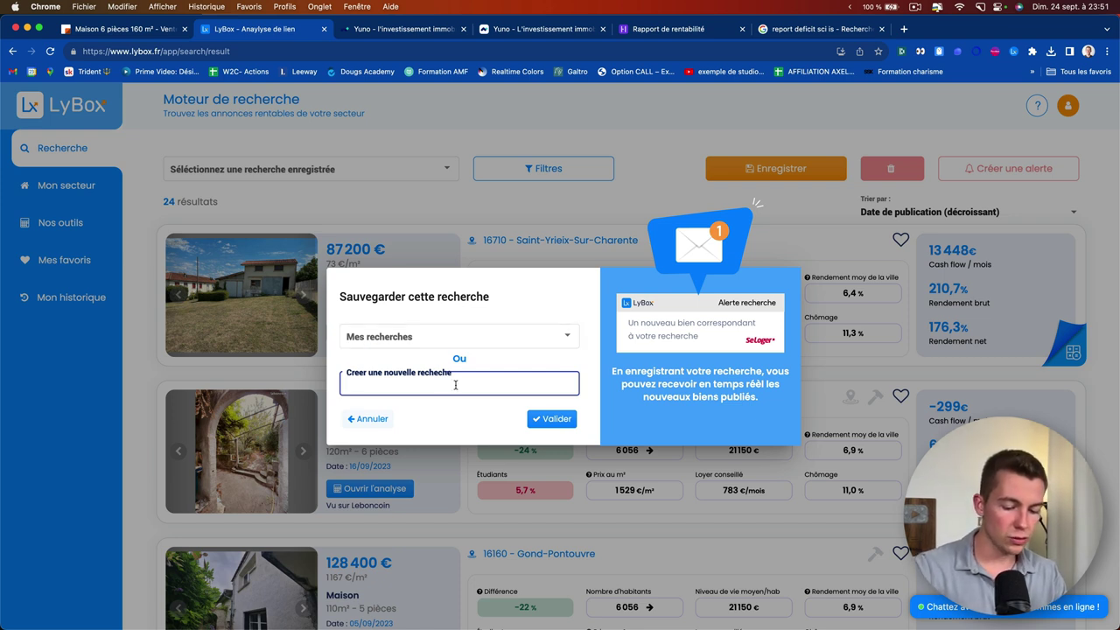
key(super+a)
text(Recherche)
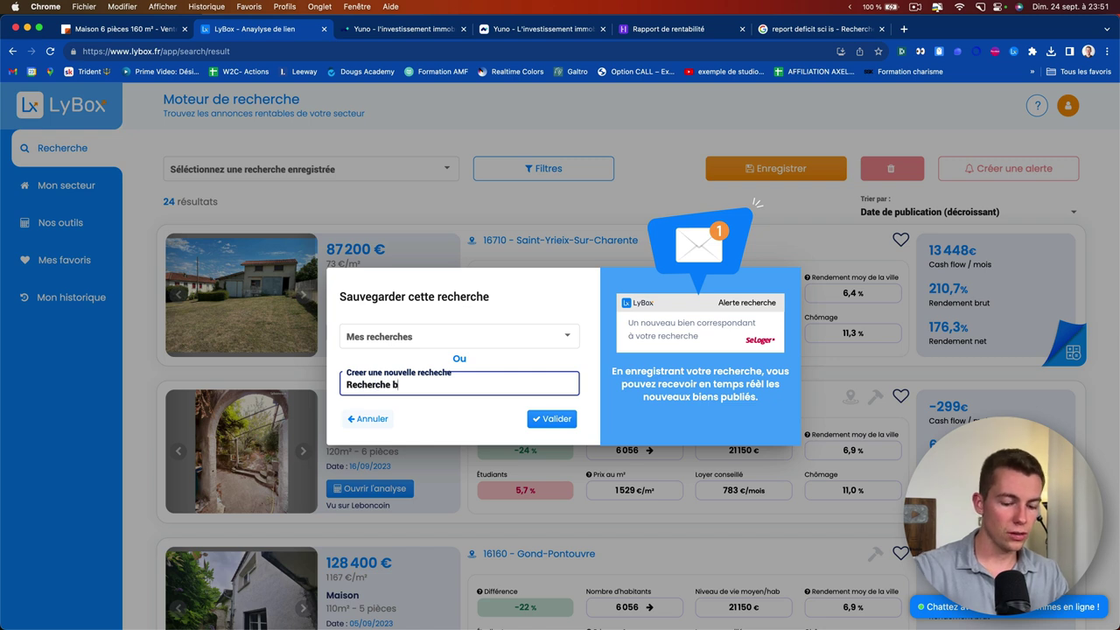
text( biens autour de Limoges)
click(557, 420)
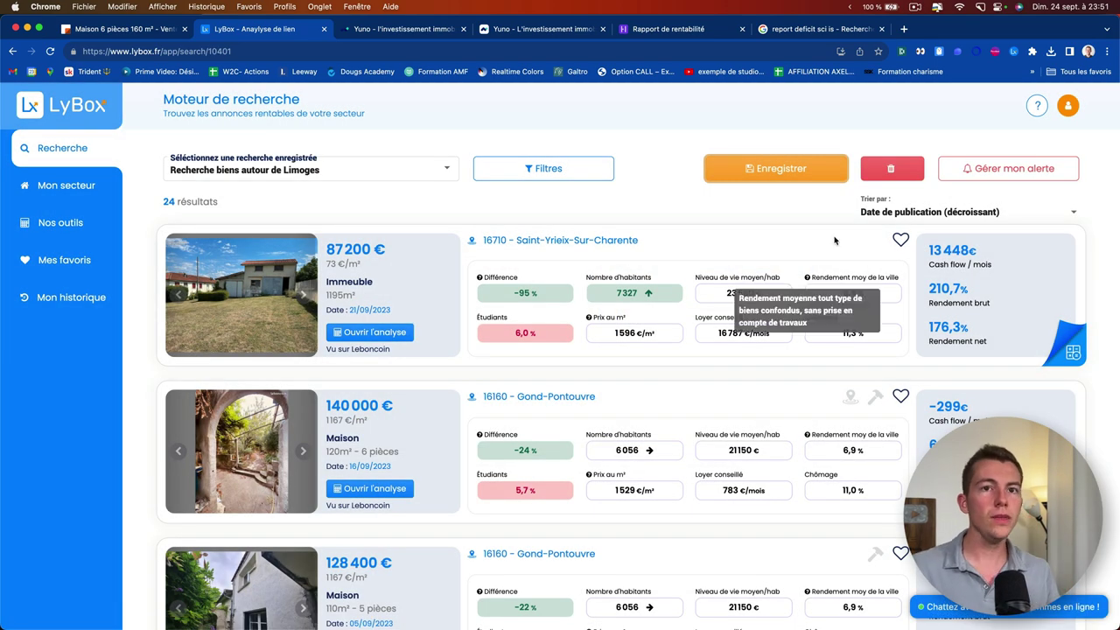
Confirm an e-mail alert for Recherche biens autour de Limoges with the Tous les soirs frequency
click(980, 168)
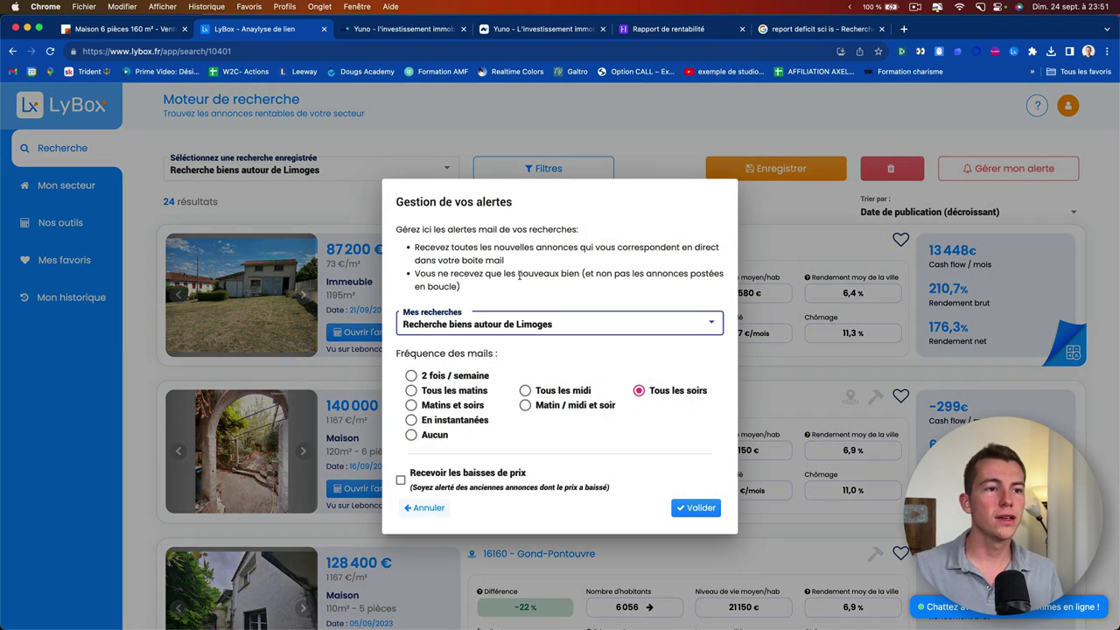
click(468, 331)
click(455, 331)
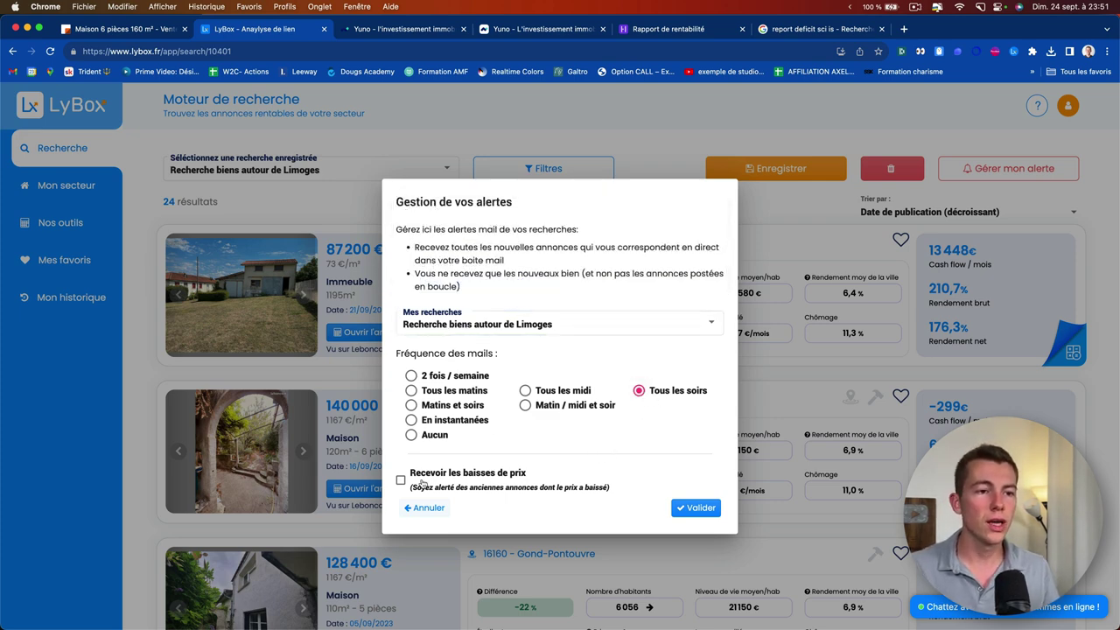
click(697, 508)
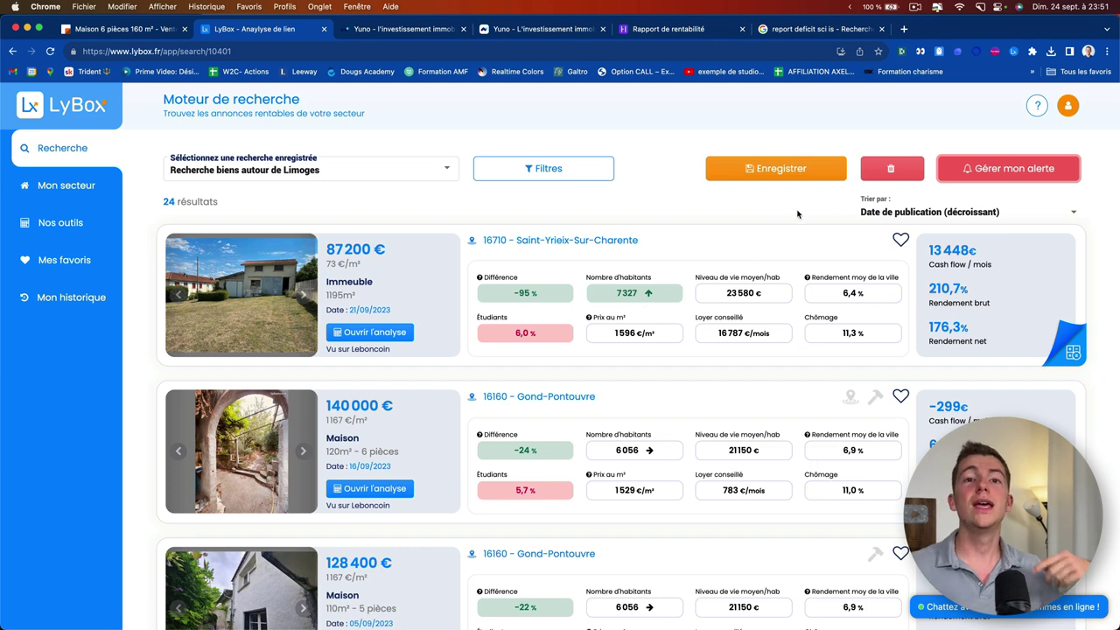
Try the En instantanées e-mail frequency for the search alert and close the alert settings
click(994, 177)
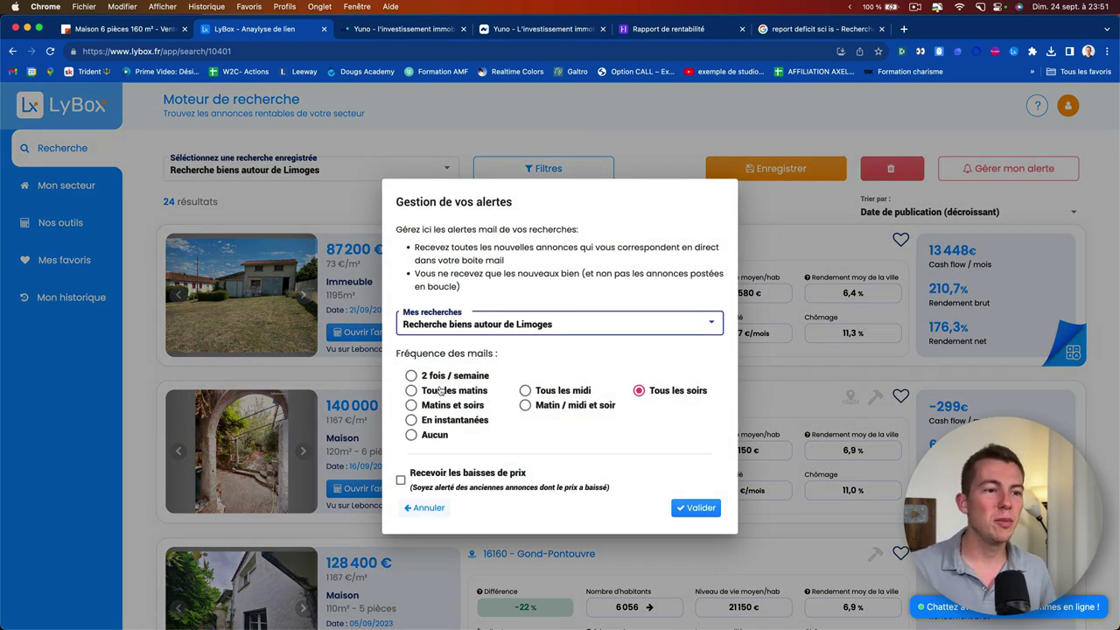
click(459, 424)
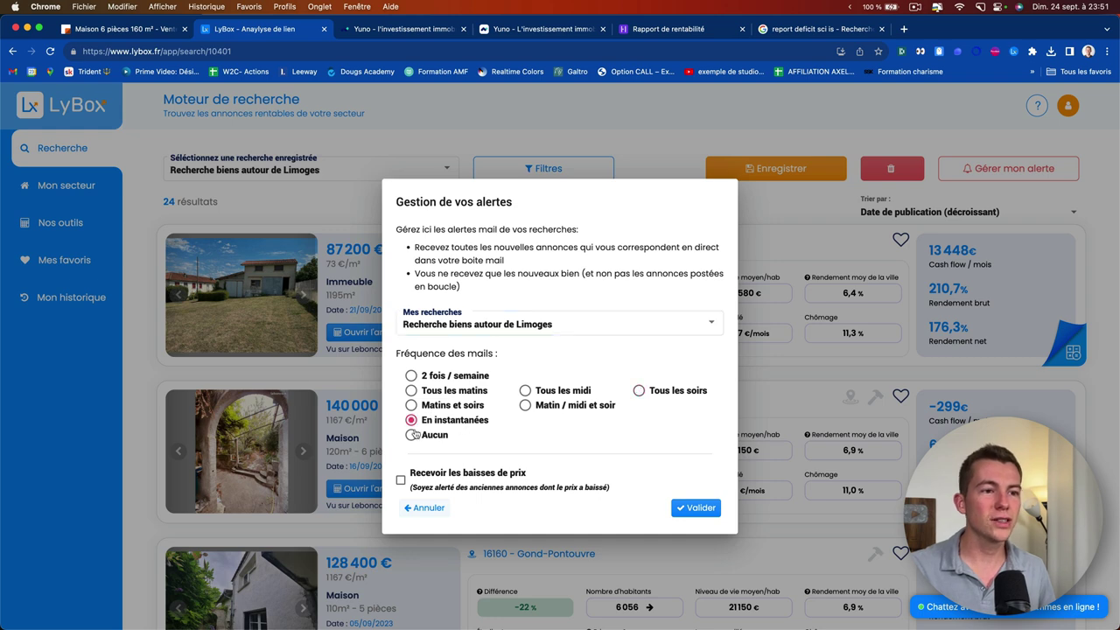
click(797, 215)
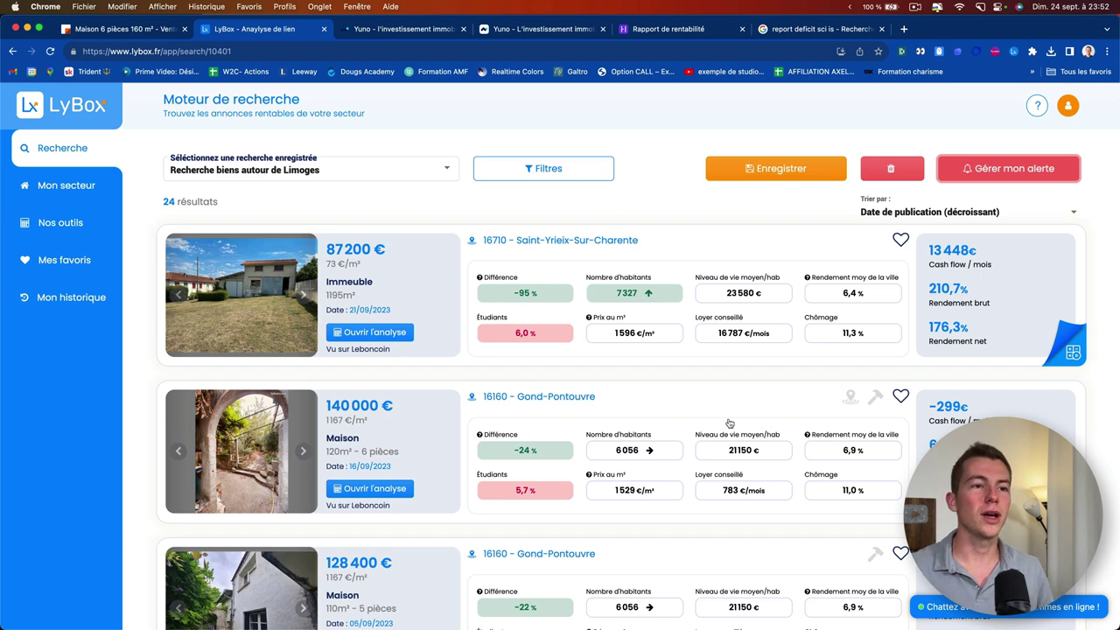
Browse the listings of the saved search and view the photos of the 117 100 € Immeuble in Aixe-Sur-Vienne
scroll(457, 289, down, 1)
scroll(394, 294, up, 1)
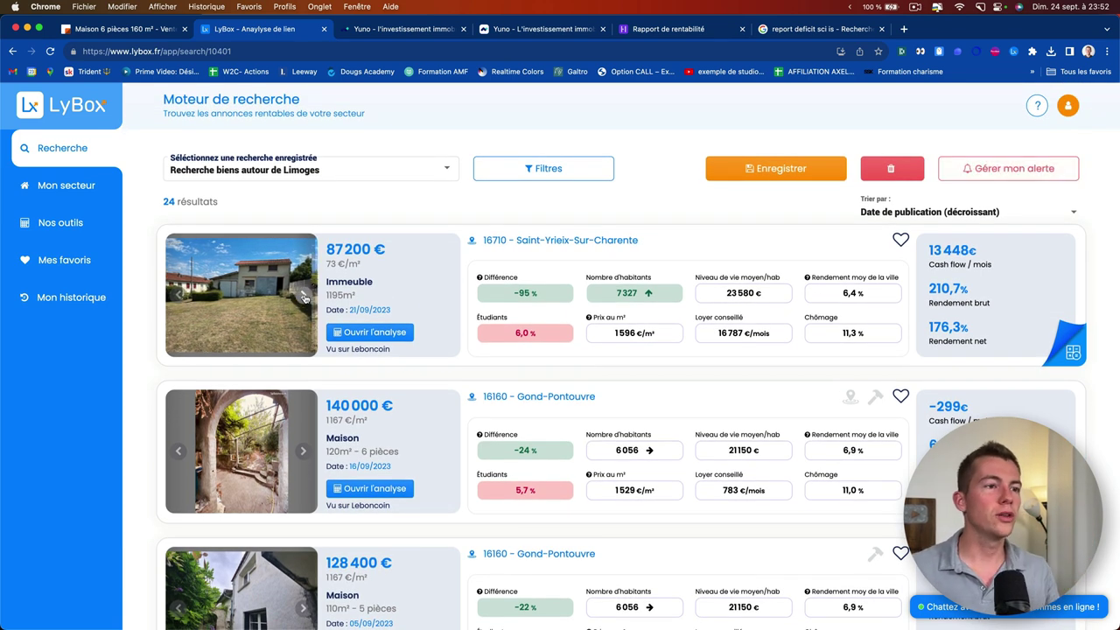
scroll(392, 312, down, 5)
scroll(391, 312, down, 15)
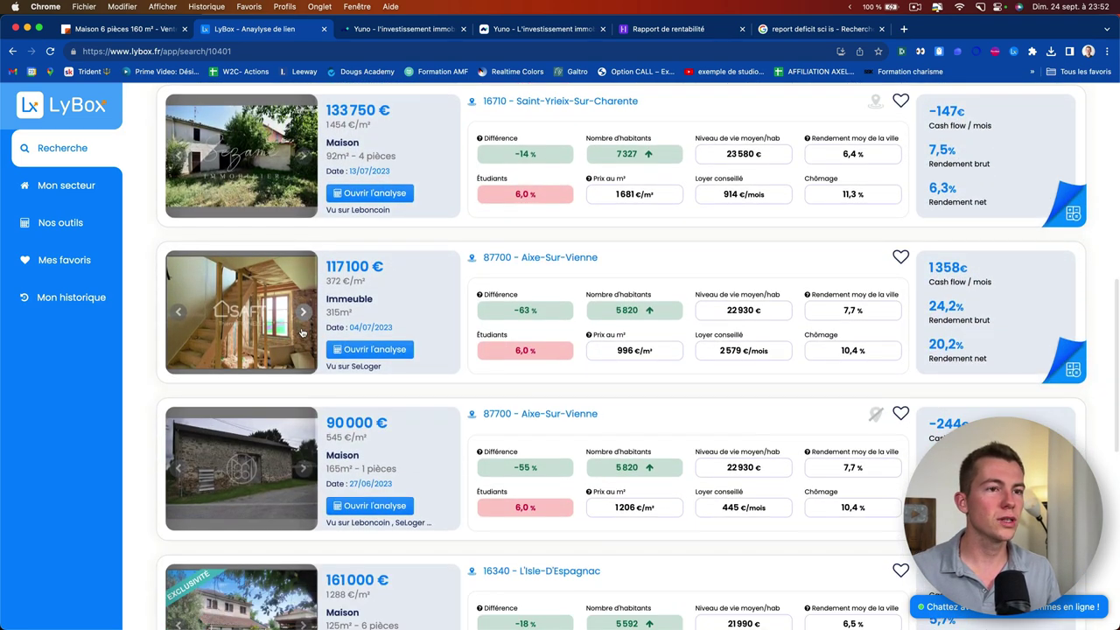
scroll(313, 271, down, 2)
click(308, 272)
click(307, 274)
click(306, 276)
click(306, 276)
click(306, 277)
click(307, 277)
click(307, 279)
scroll(307, 278, down, 3)
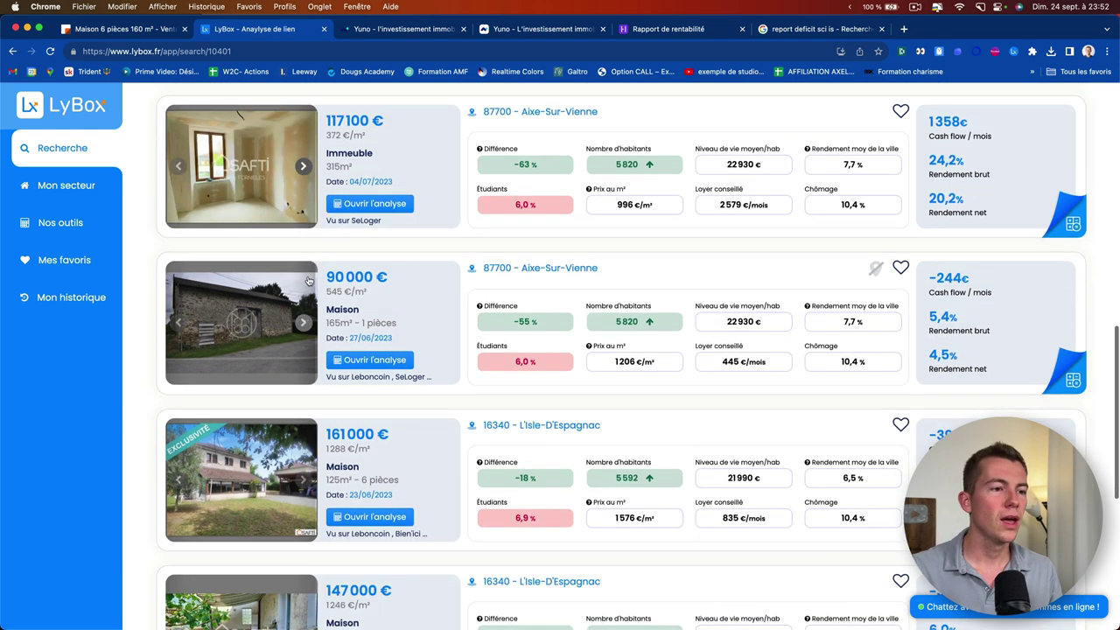
scroll(304, 281, up, 3)
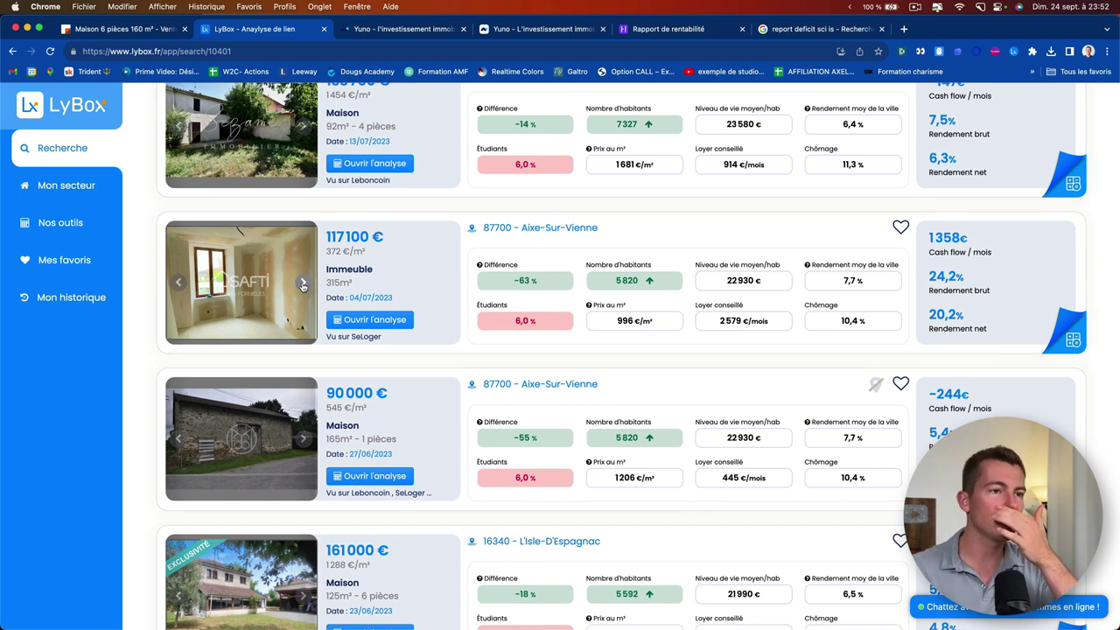
View more photos of the 117 100 € Immeuble in Aixe-Sur-Vienne and open its analysis
click(302, 284)
click(301, 284)
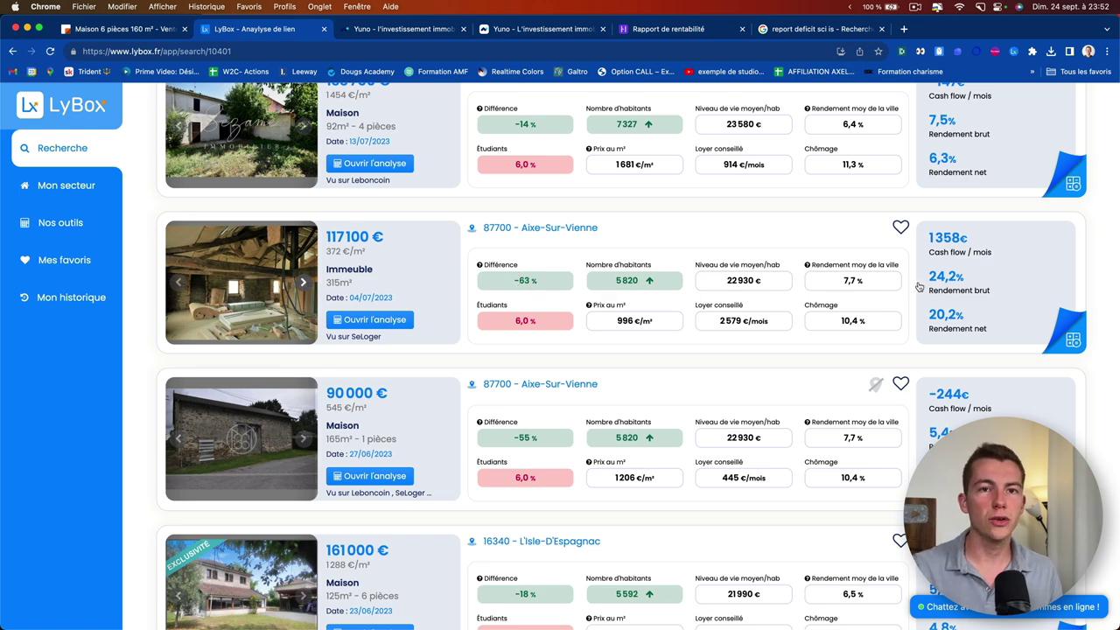
click(362, 320)
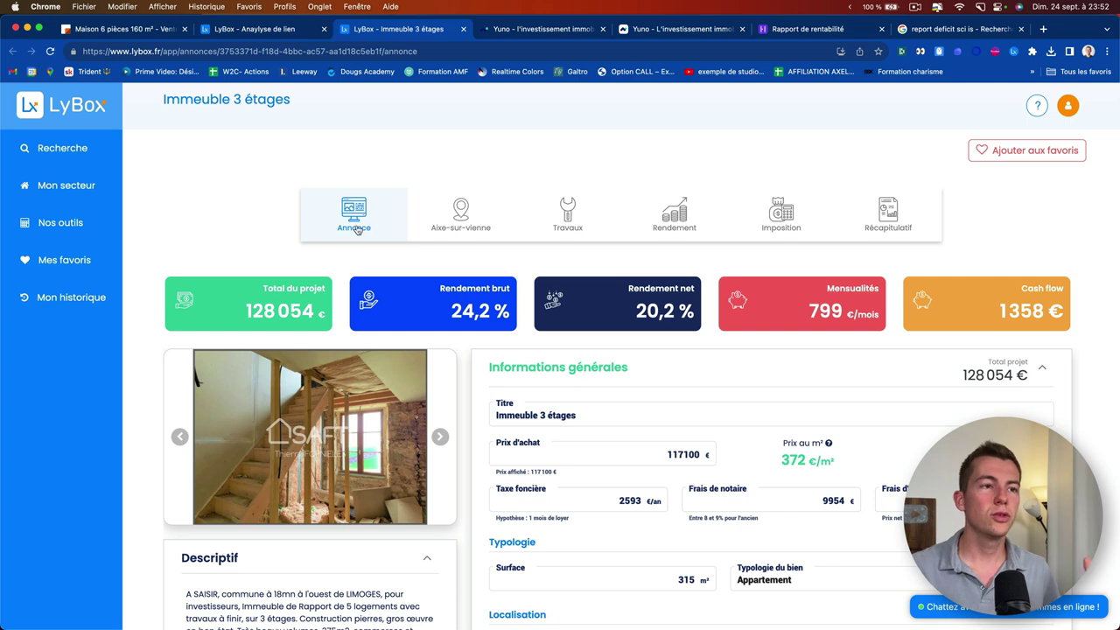
Review the listing's description, details, source link, price history and seller contact information
scroll(442, 293, down, 3)
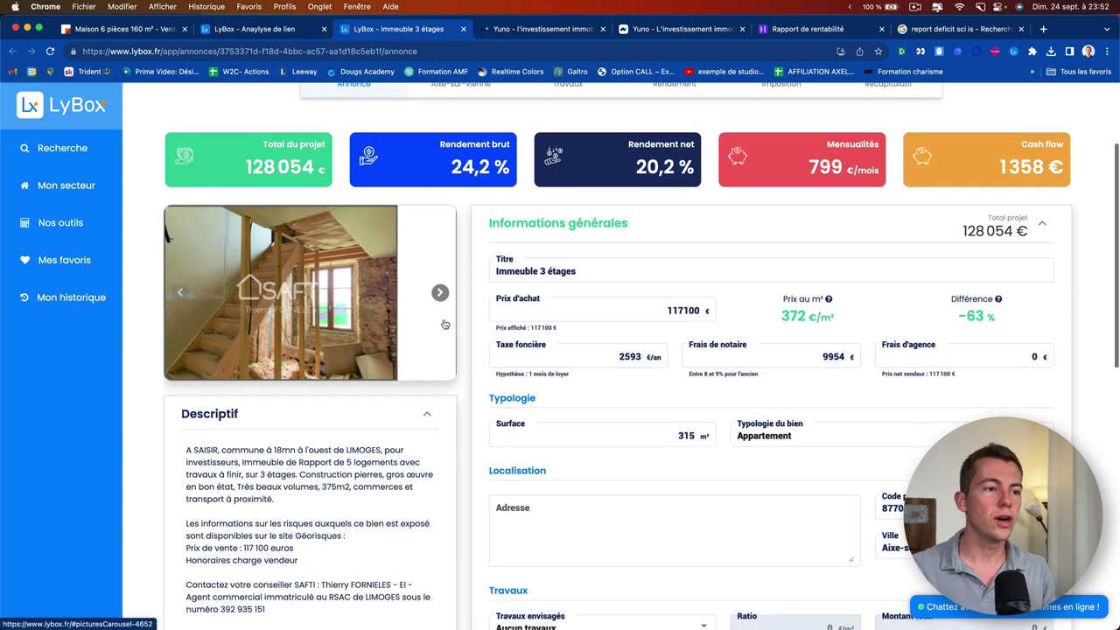
scroll(444, 321, down, 6)
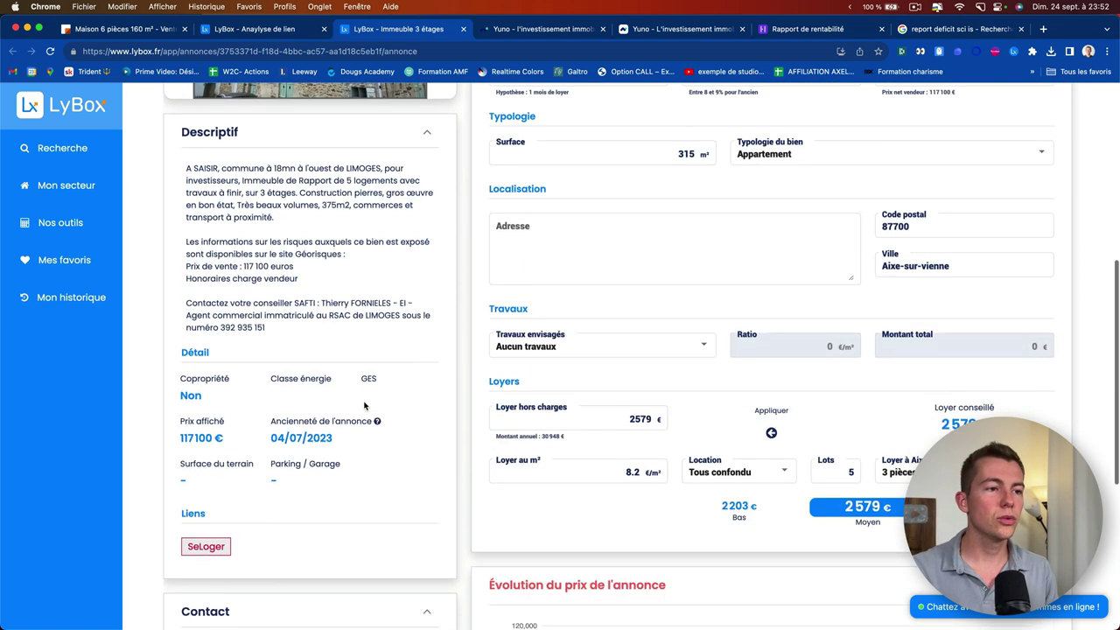
scroll(365, 404, down, 4)
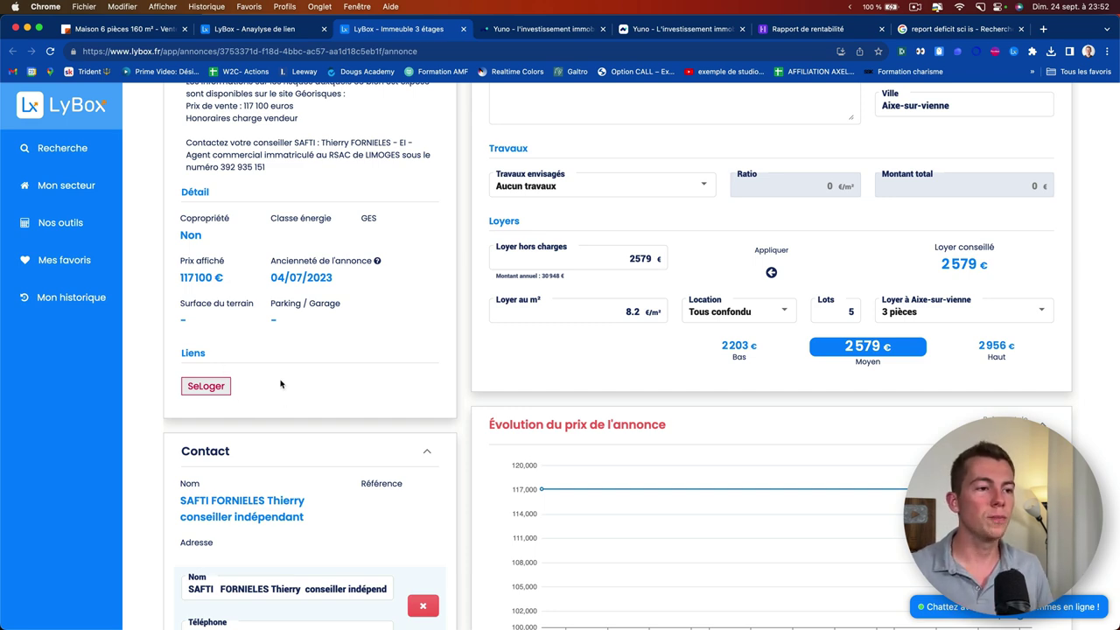
scroll(281, 386, down, 2)
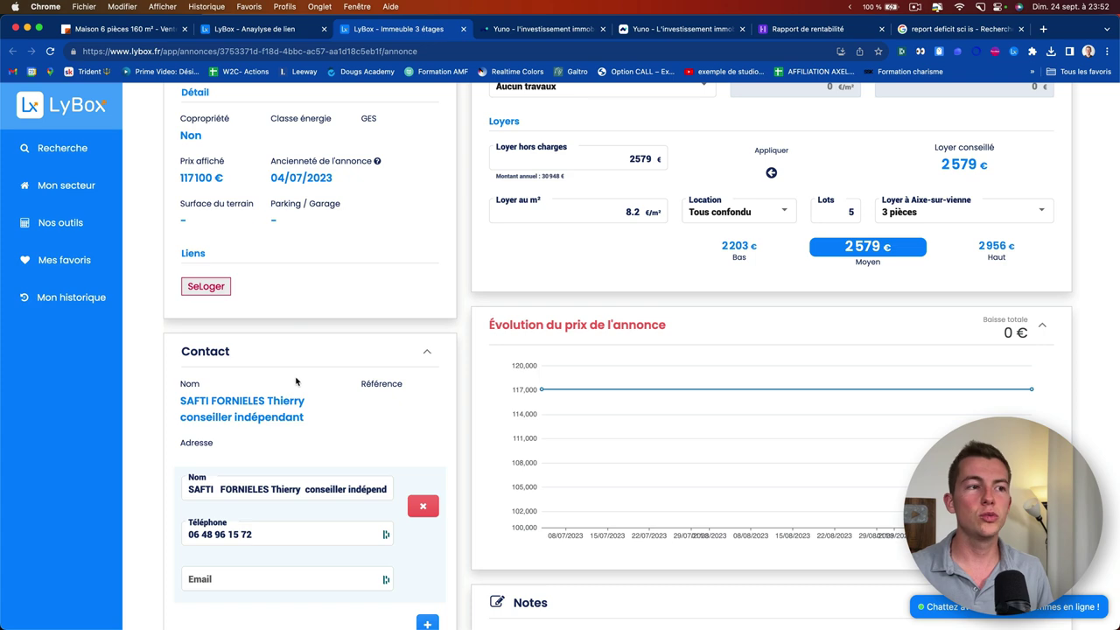
scroll(296, 380, down, 2)
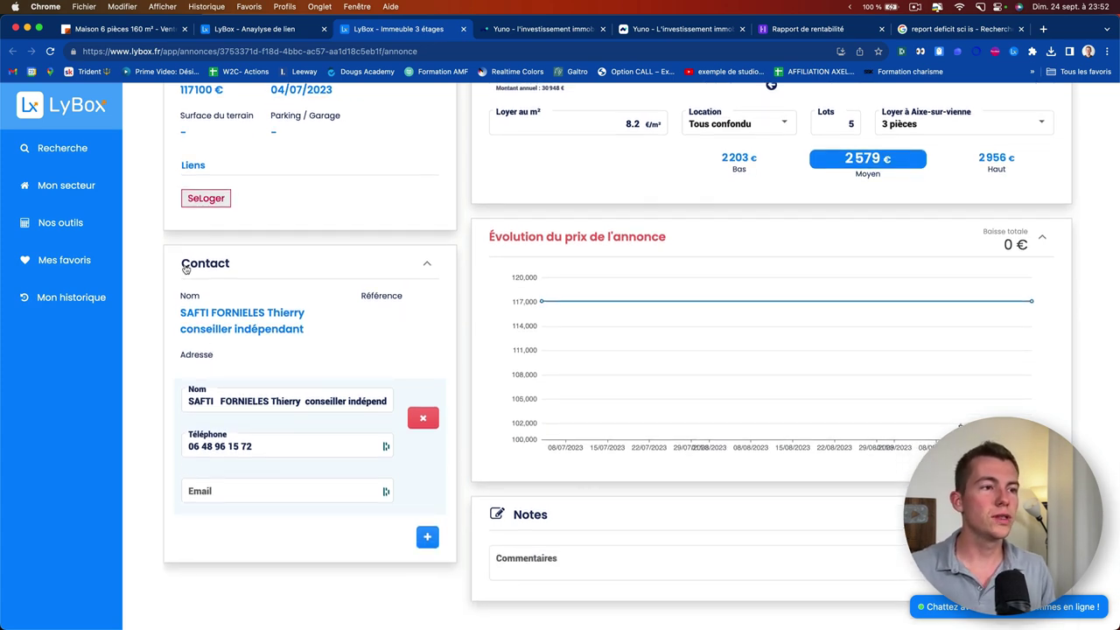
scroll(297, 448, up, 1)
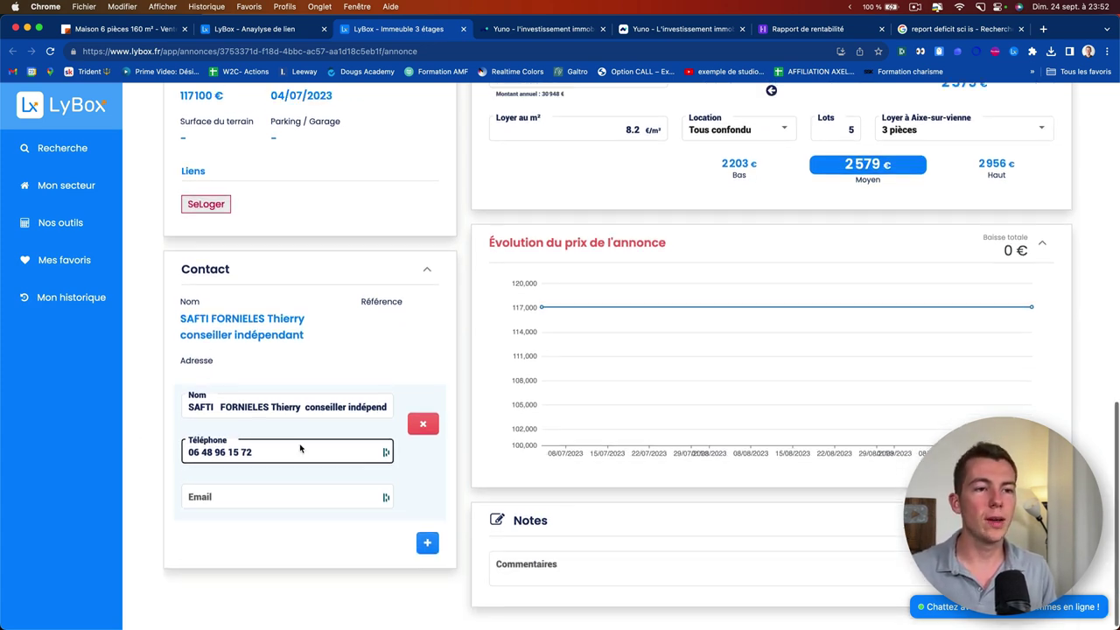
Write the comment "pas bien car trop de travaux" in the listing's notes and select the whole comment
click(507, 520)
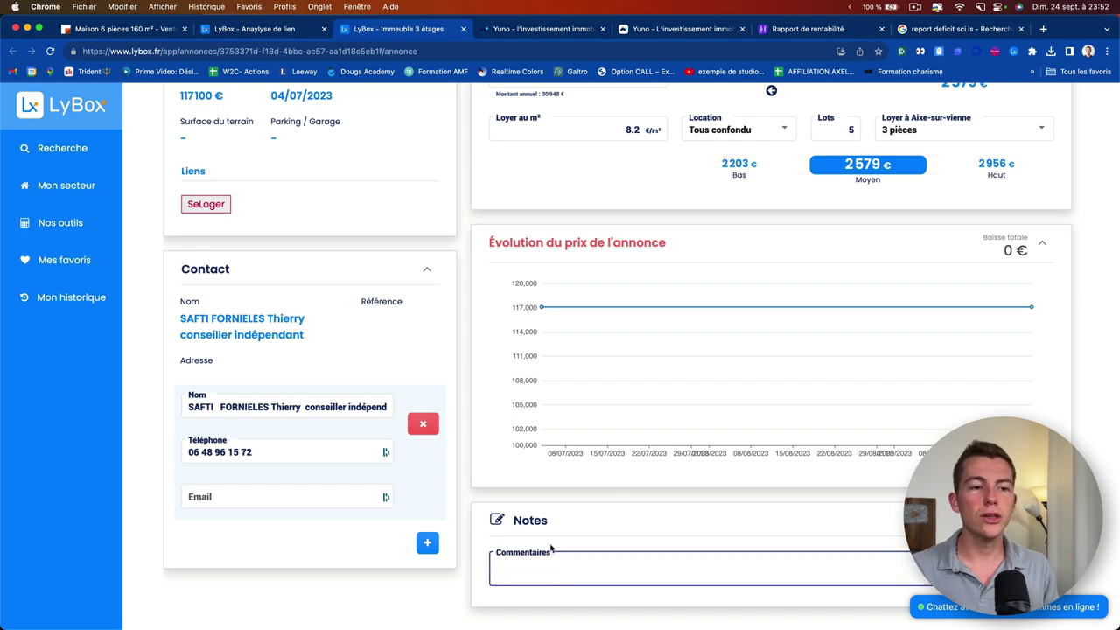
scroll(561, 546, up, 10)
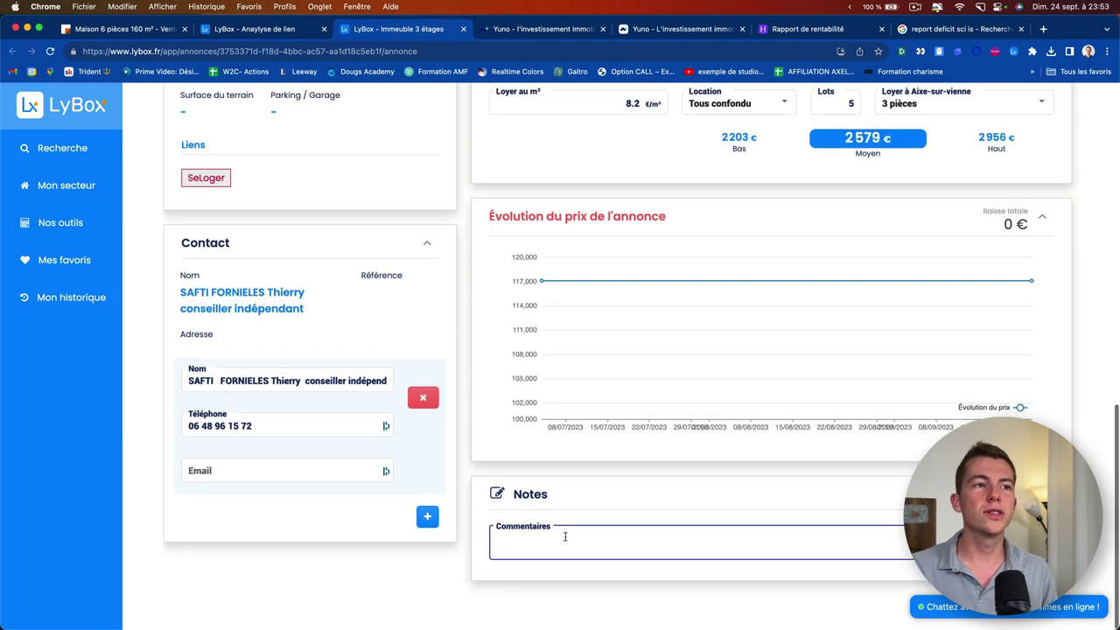
scroll(564, 541, down, 10)
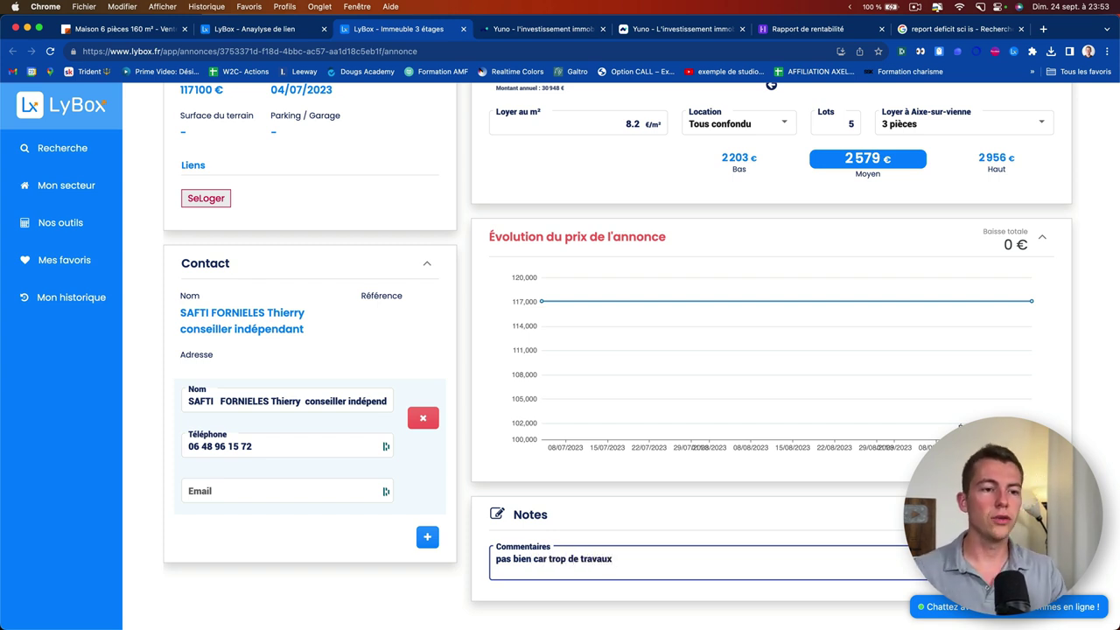
click(479, 494)
click(501, 562)
key(super+a)
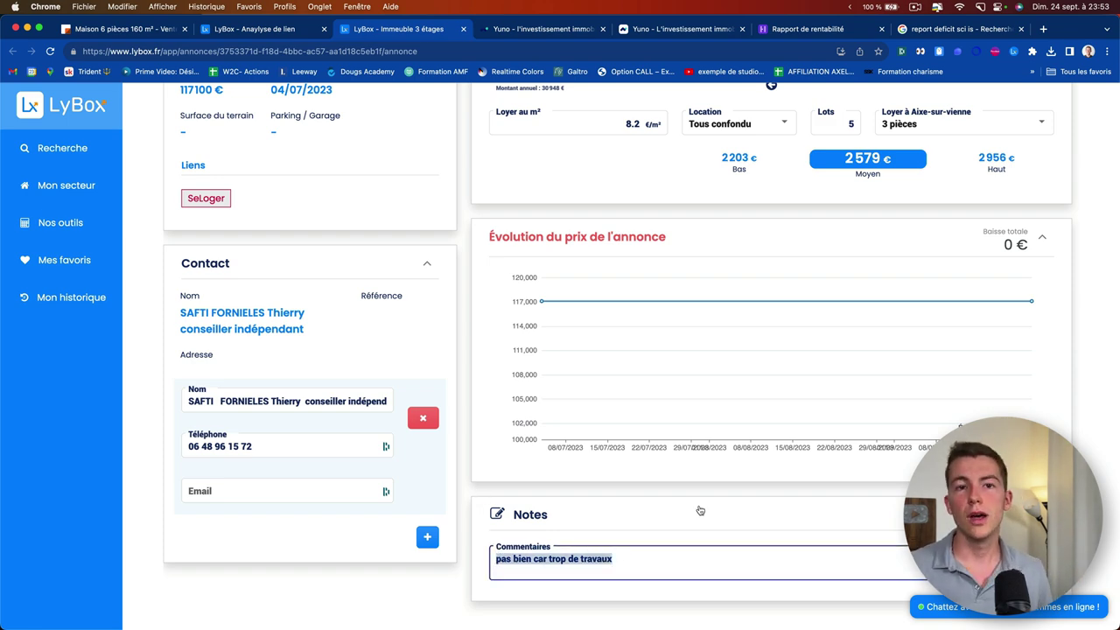
Return to the listing's general information and examine the purchase price
scroll(656, 523, up, 3)
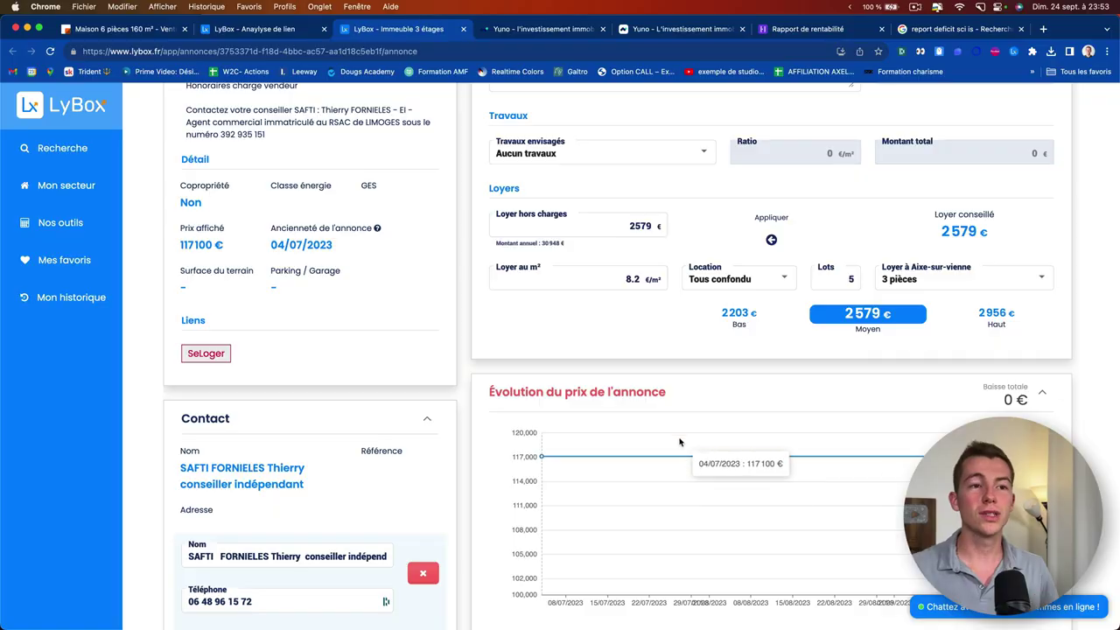
scroll(679, 444, up, 1)
scroll(680, 444, up, 6)
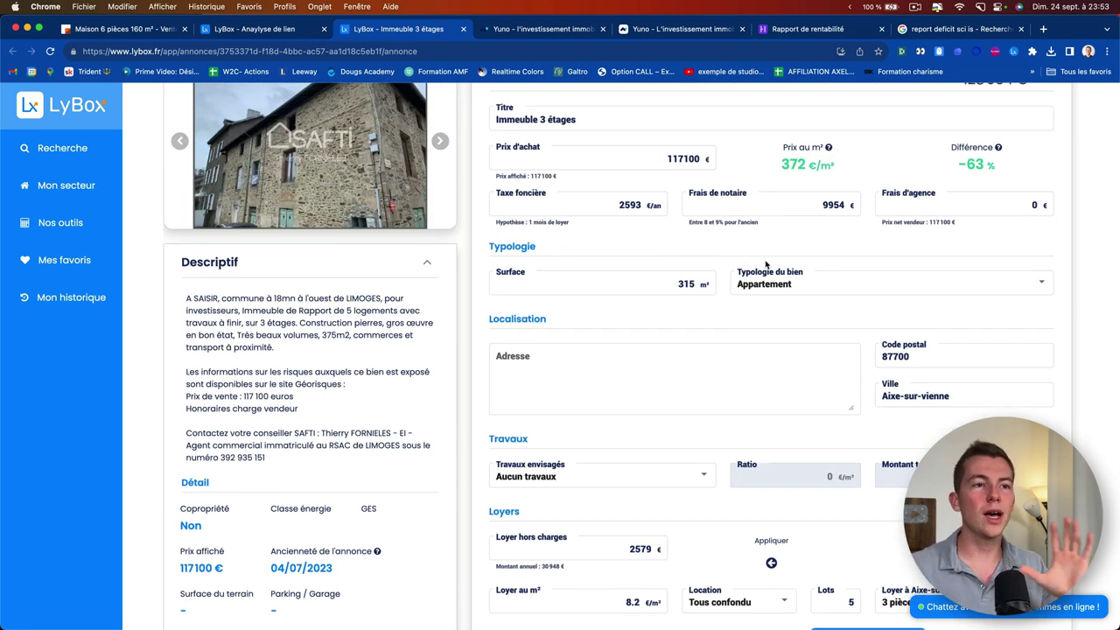
scroll(565, 303, up, 3)
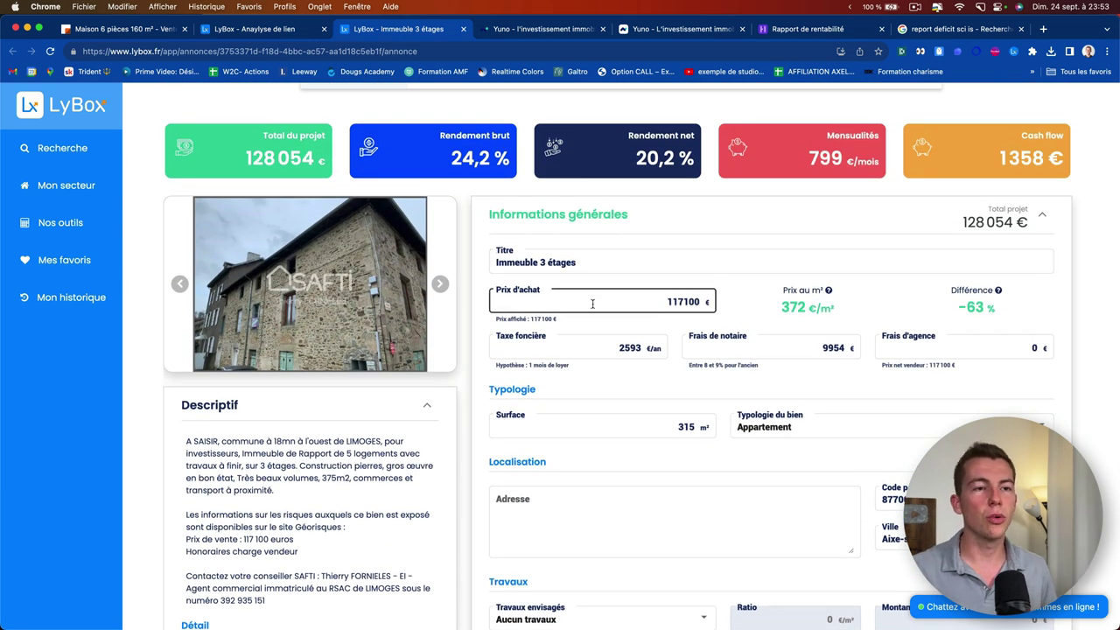
click(627, 306)
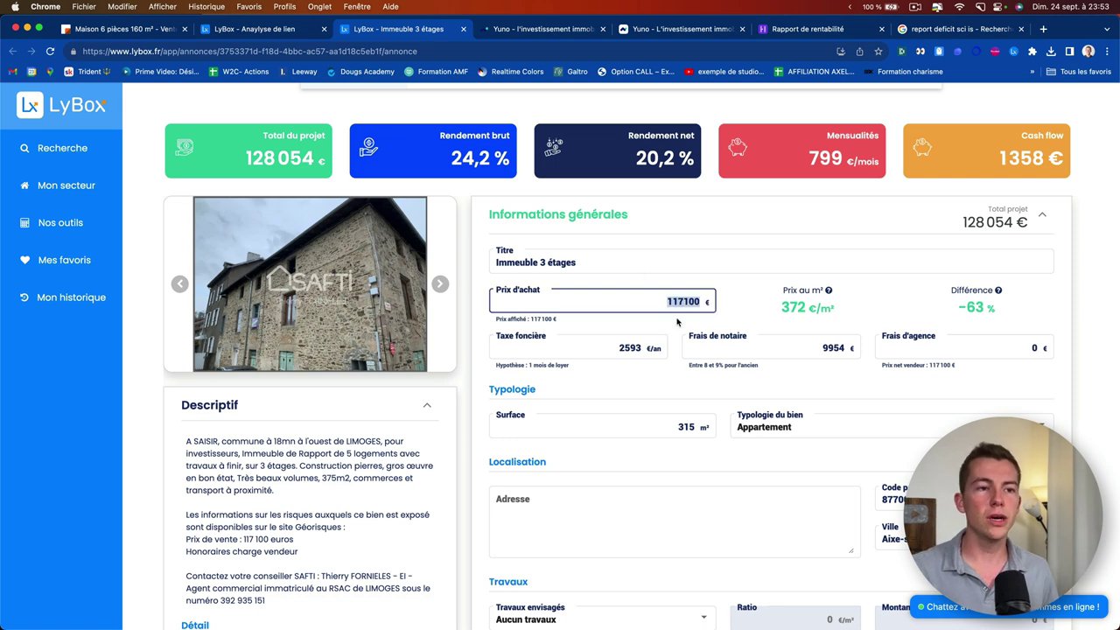
scroll(741, 347, up, 1)
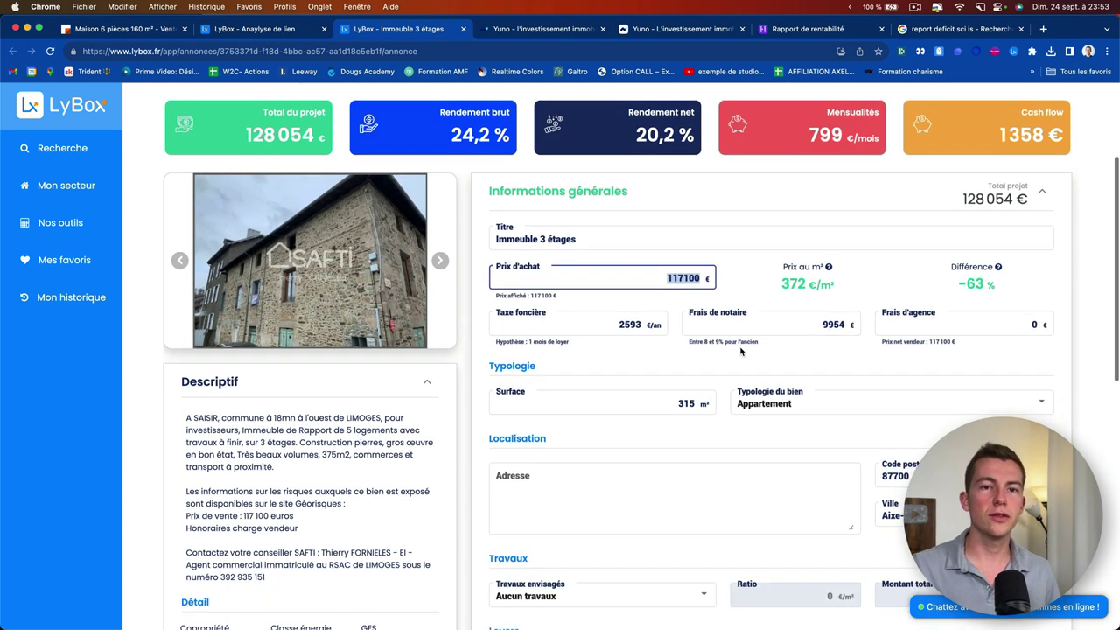
Check the surface stated in the description against the listing's price per m² and price difference
scroll(612, 328, down, 3)
click(567, 201)
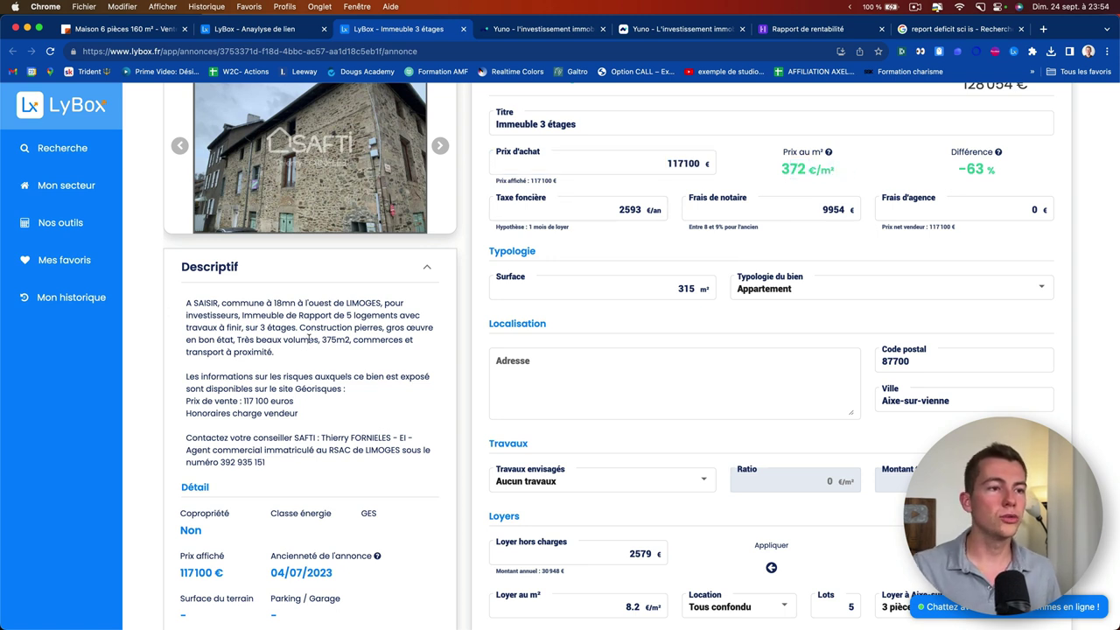
drag(322, 341, 340, 341)
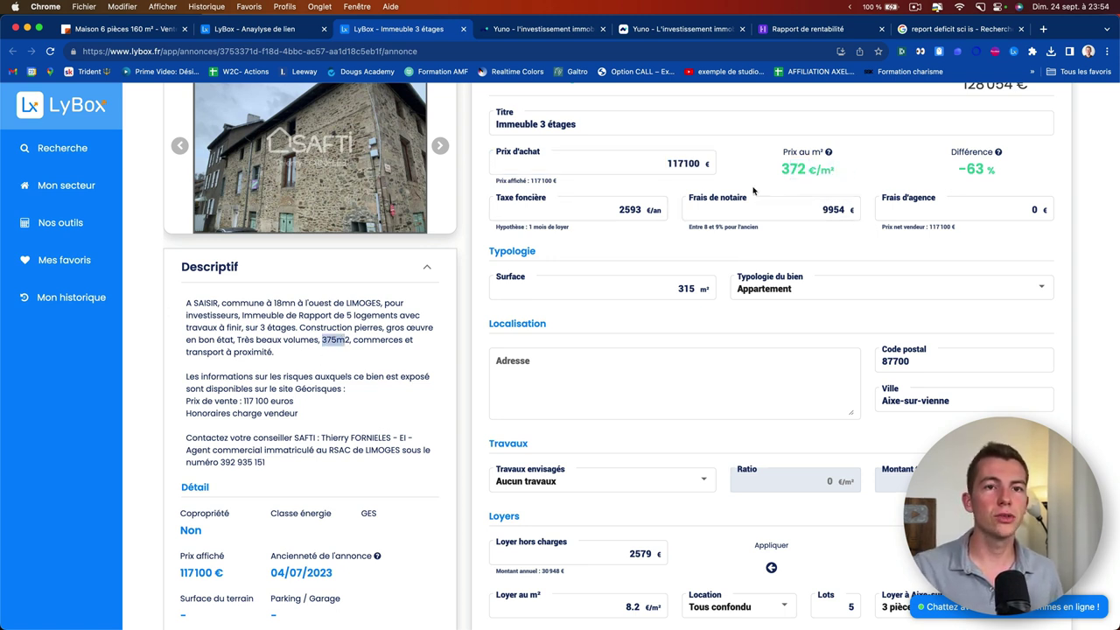
drag(782, 175, 832, 169)
click(629, 142)
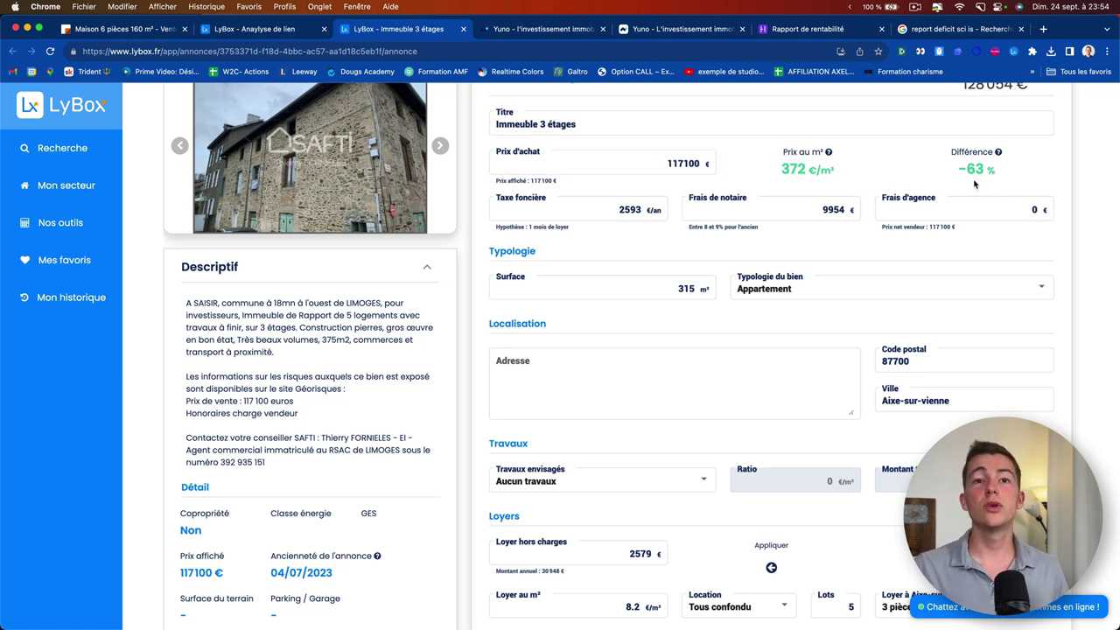
drag(978, 171, 993, 172)
click(471, 291)
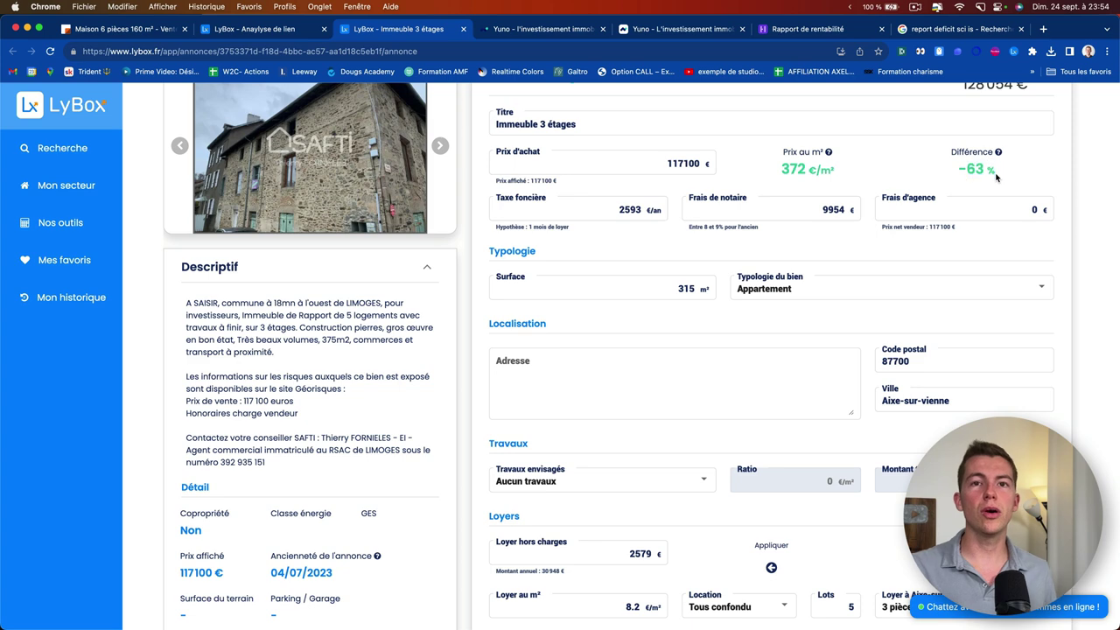
Look through the building's photos in the enlarged viewer and close it
scroll(409, 315, up, 3)
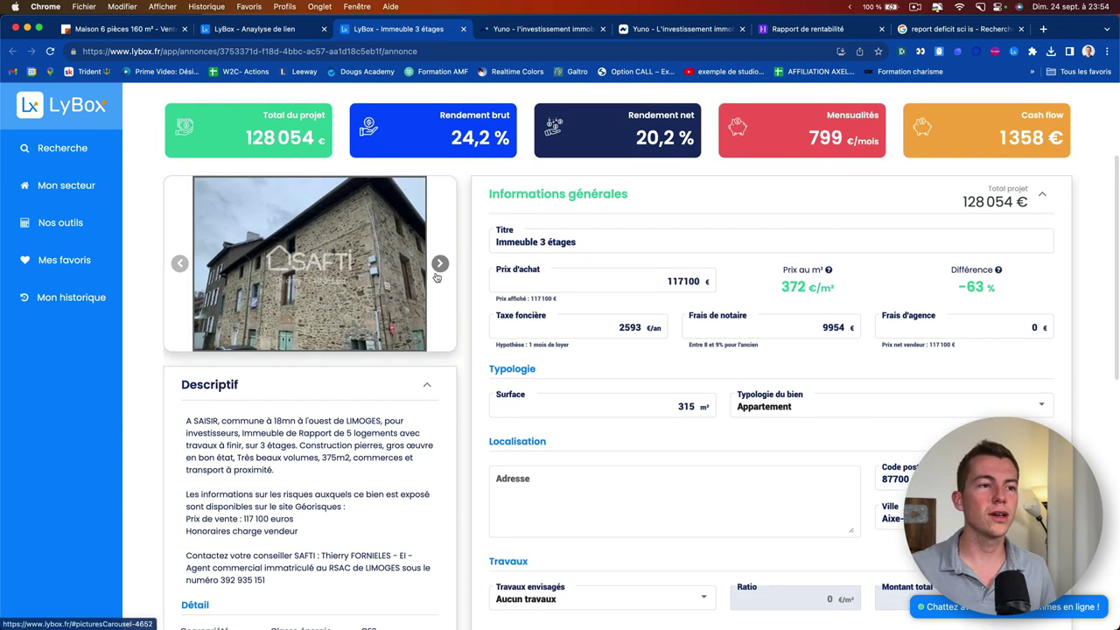
click(438, 267)
click(300, 262)
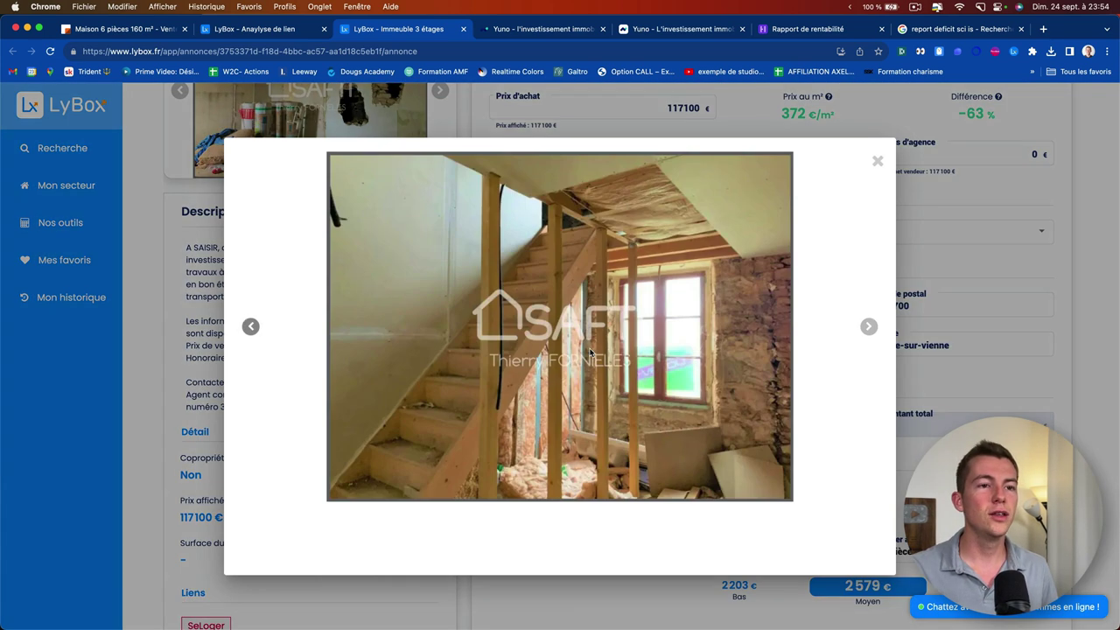
click(868, 328)
click(868, 327)
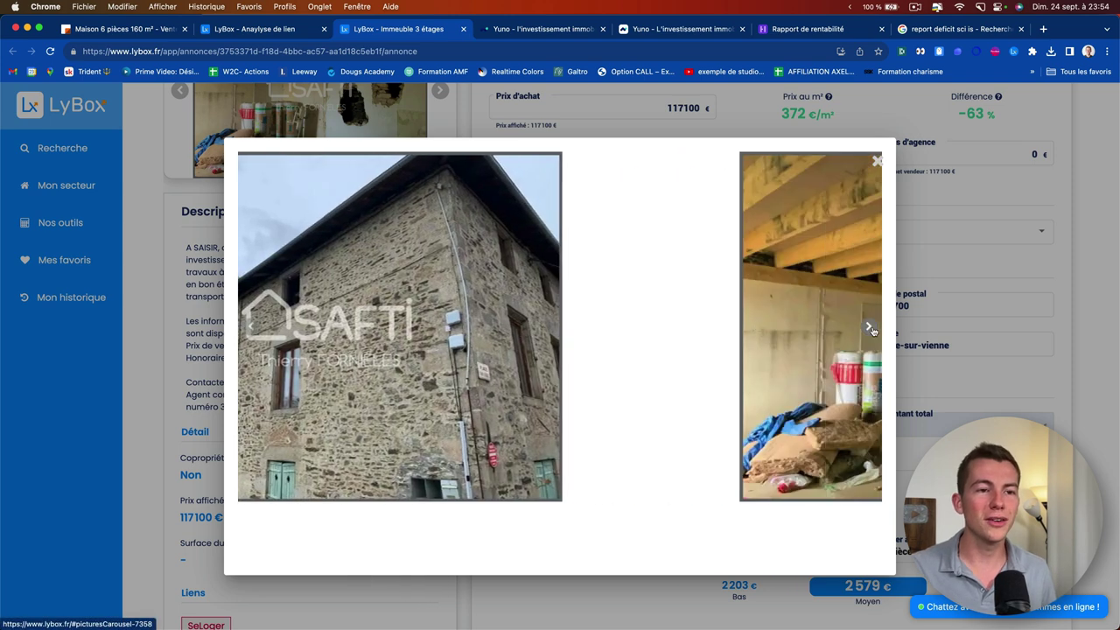
click(869, 327)
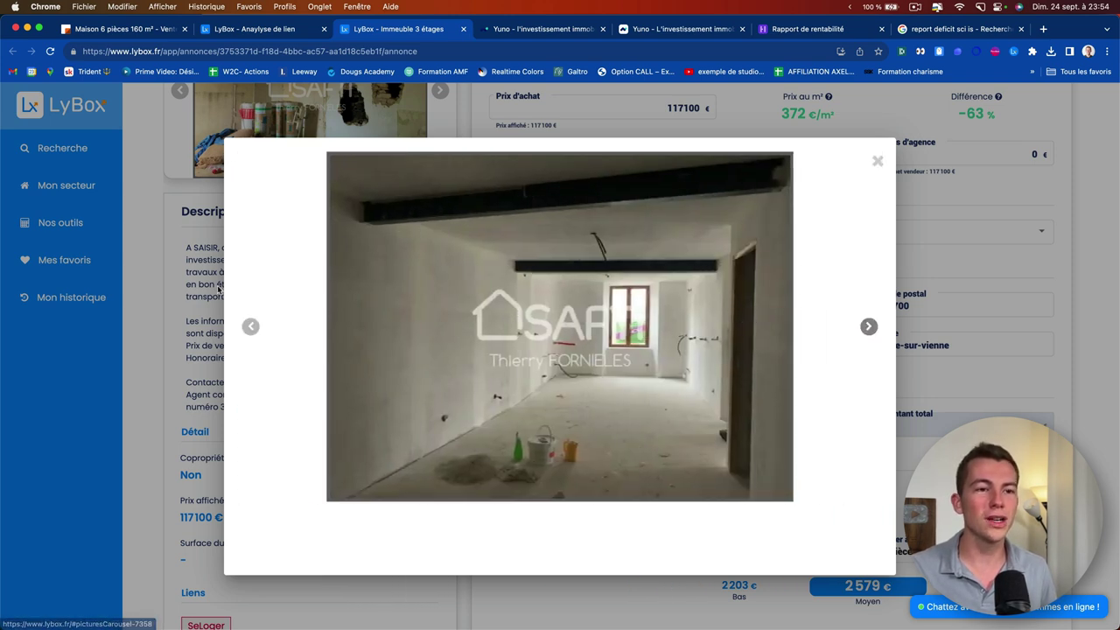
click(250, 327)
click(979, 312)
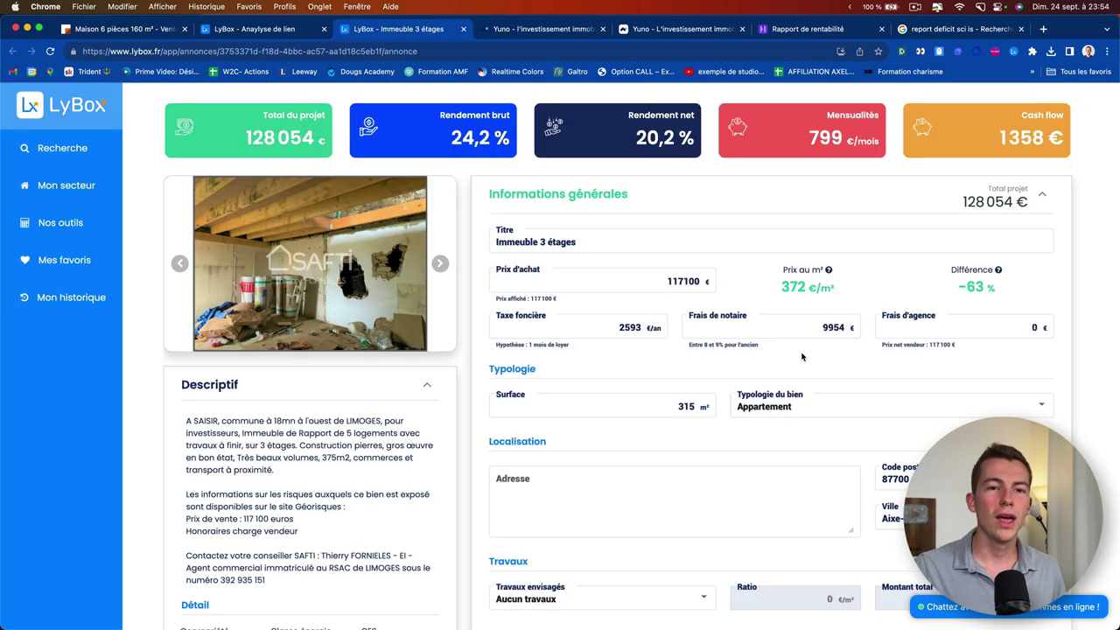
Inspect the Travaux envisagés options, keep Aucun travaux, and highlight the Loyer hors charges value
scroll(758, 355, down, 5)
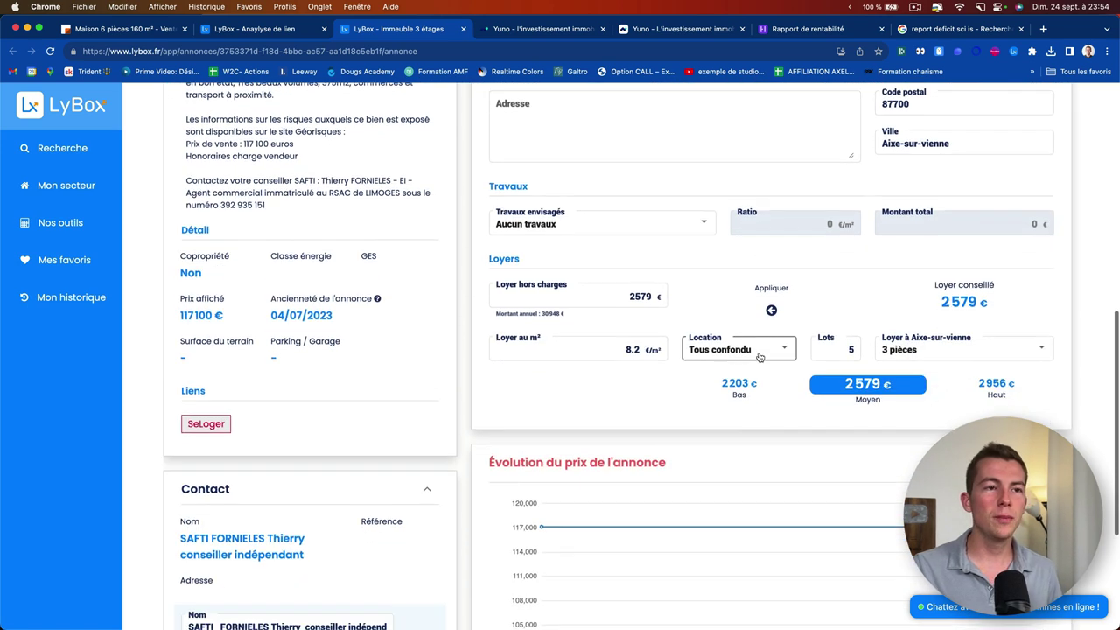
click(551, 222)
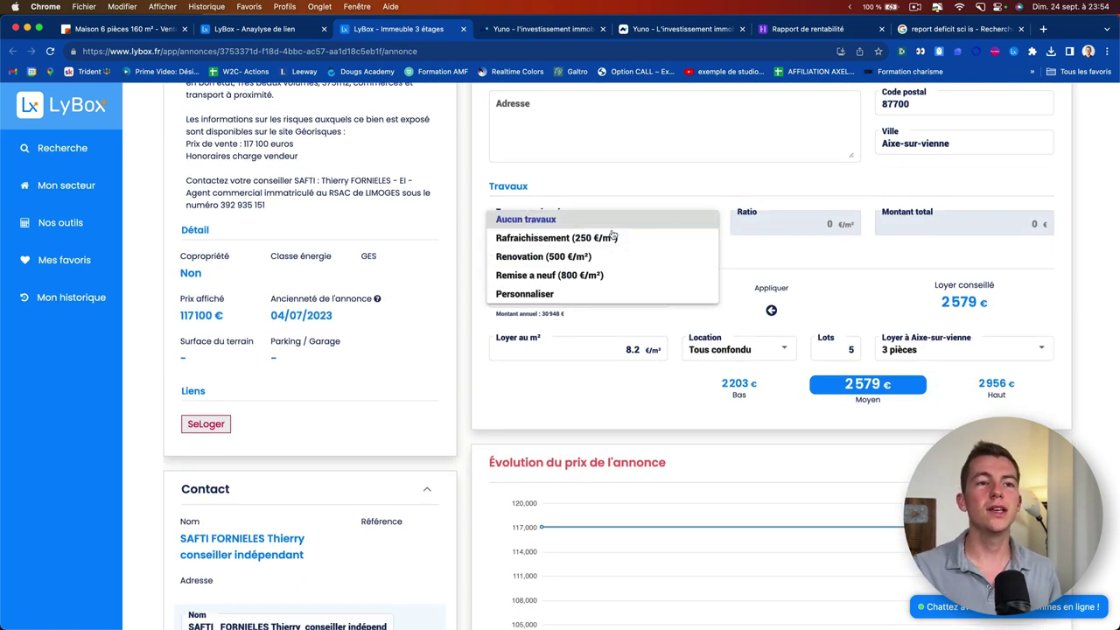
click(600, 224)
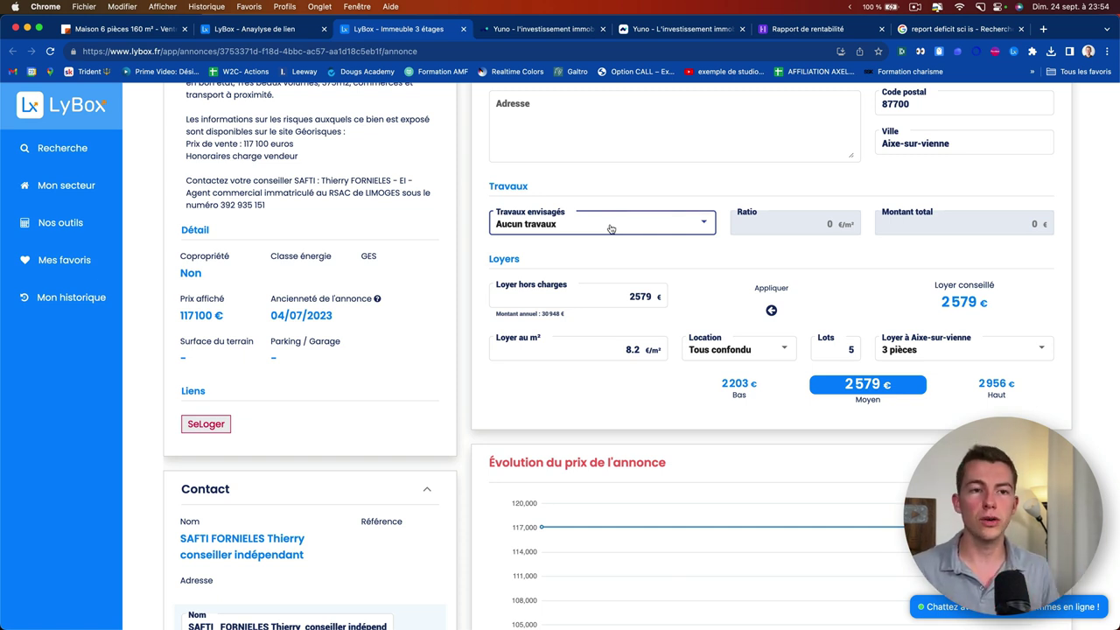
drag(494, 296, 675, 305)
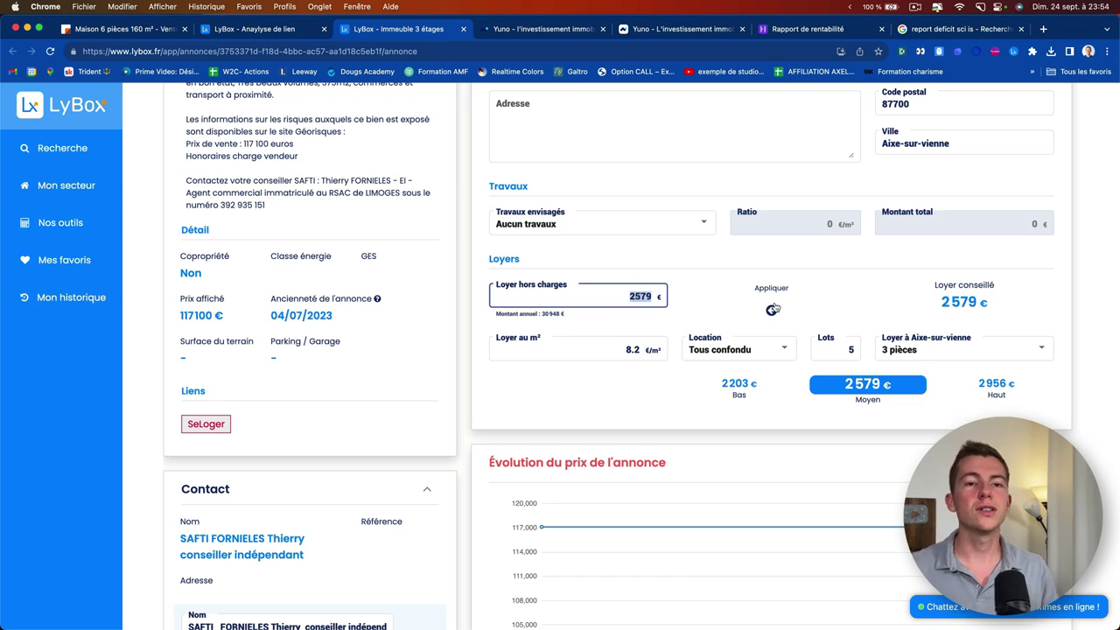
View the Aixe-sur-vienne city data for the listing and open its Travaux simulation
scroll(613, 289, up, 10)
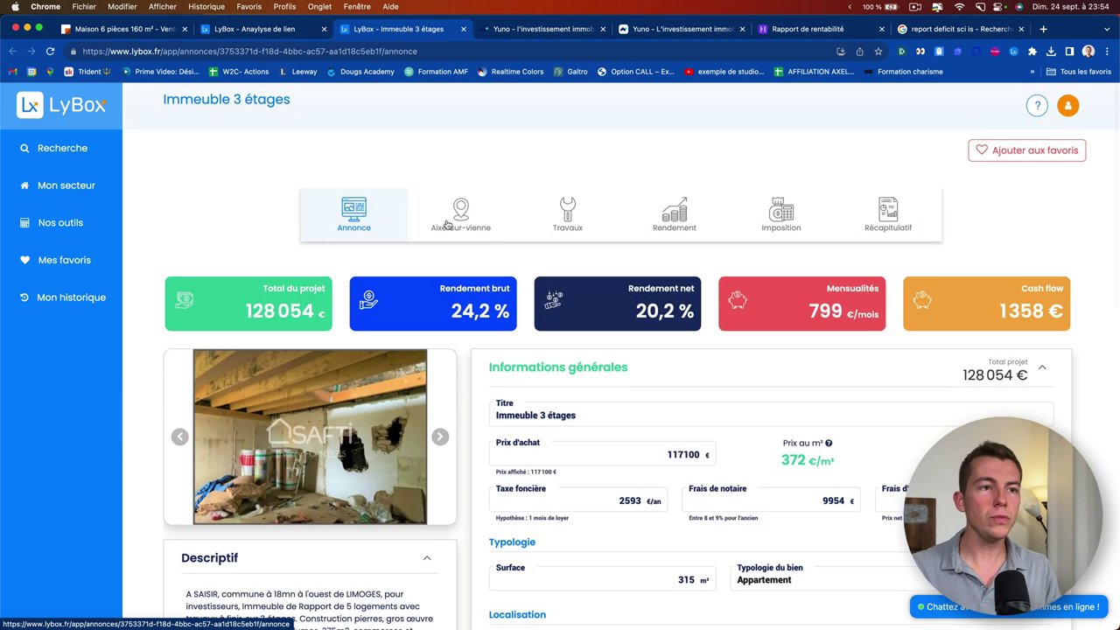
click(426, 226)
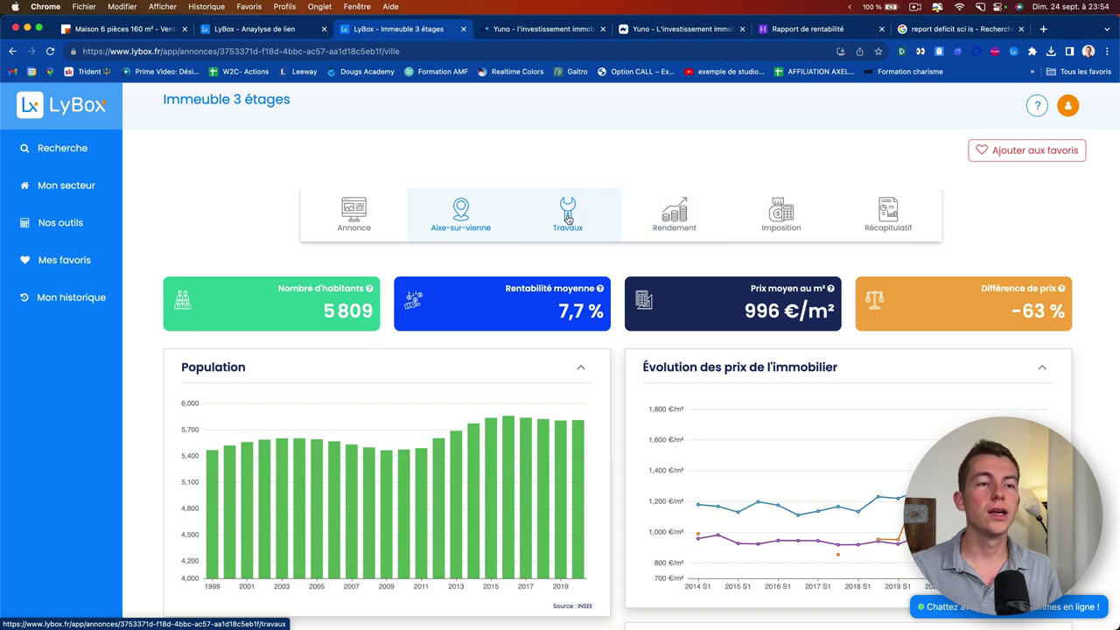
click(568, 219)
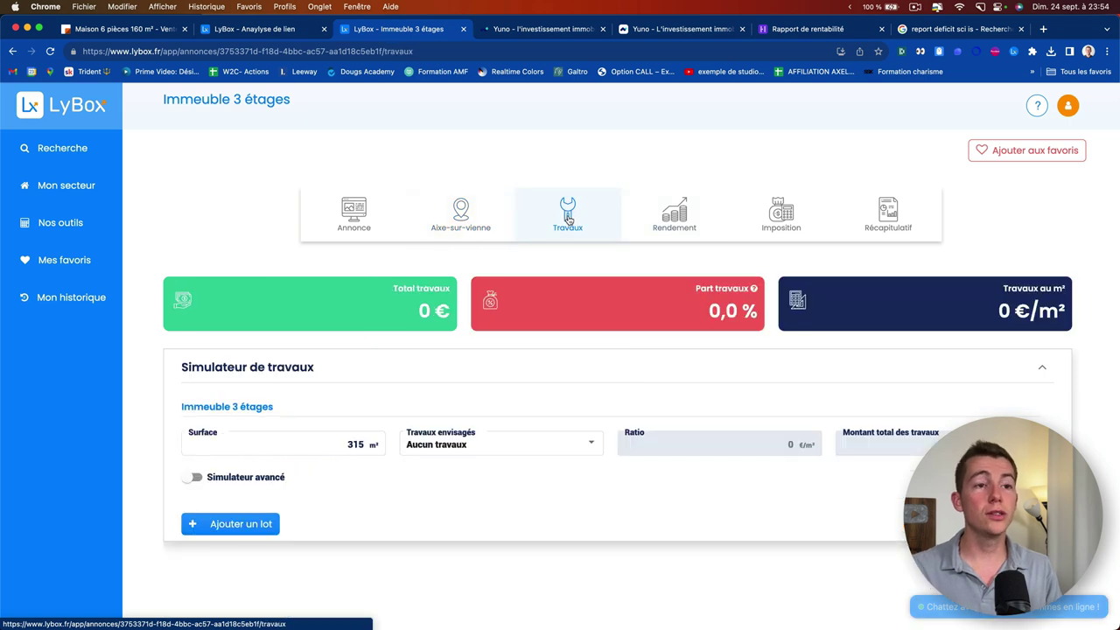
Try the Simulateur avancé for the works and switch it back off
click(238, 478)
scroll(280, 425, down, 2)
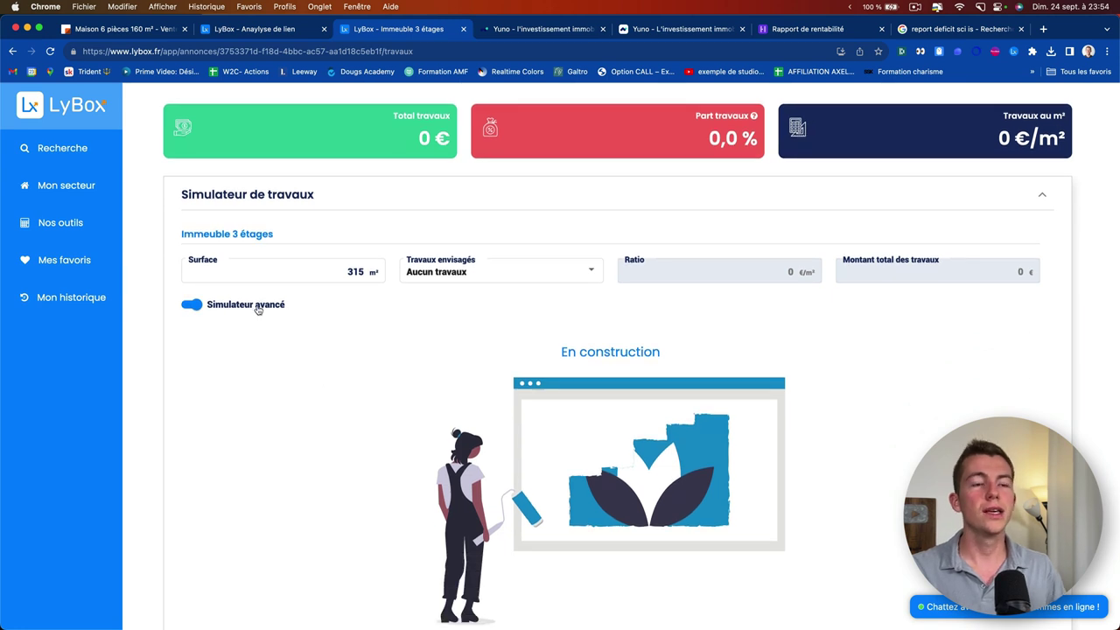
click(258, 310)
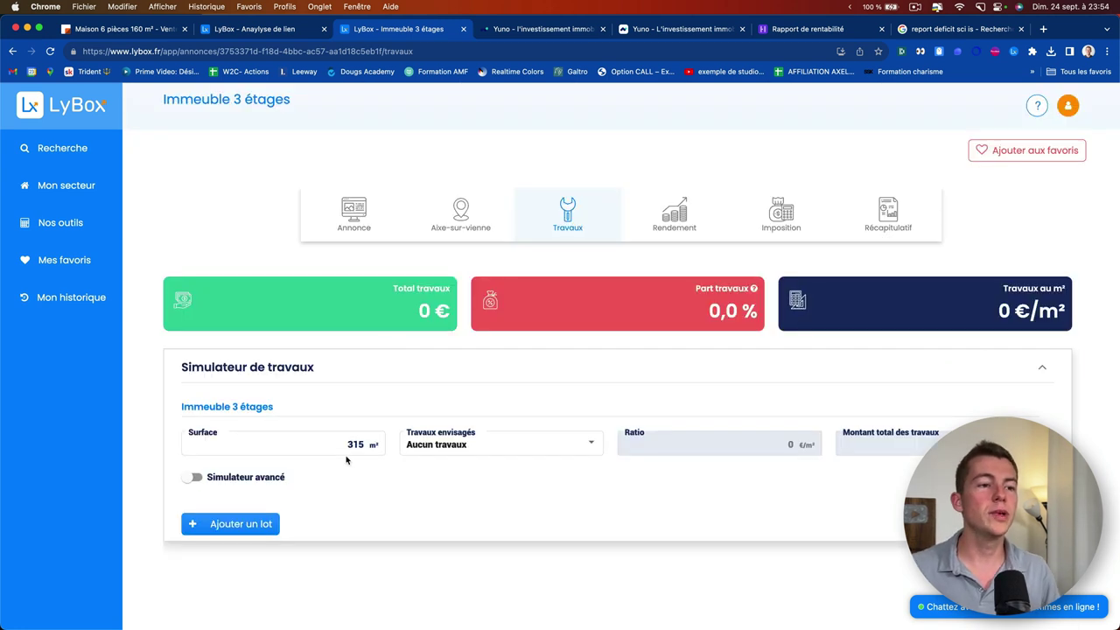
Set Travaux envisagés to Personnaliser for the Immeuble 3 étages works and move through its Ratio and total amount fields
click(528, 450)
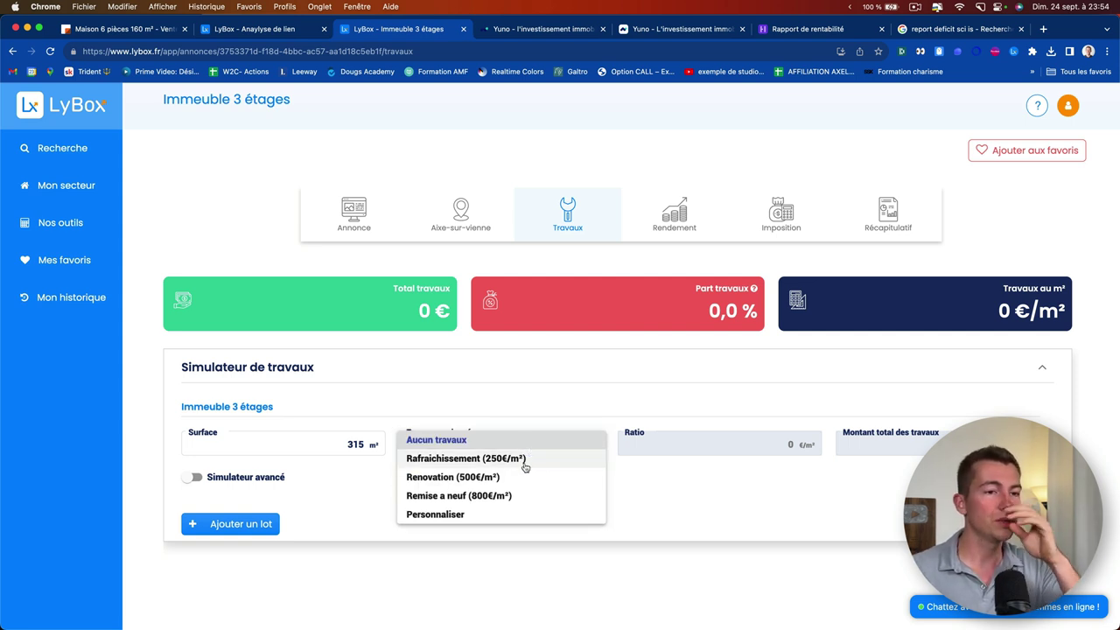
click(482, 515)
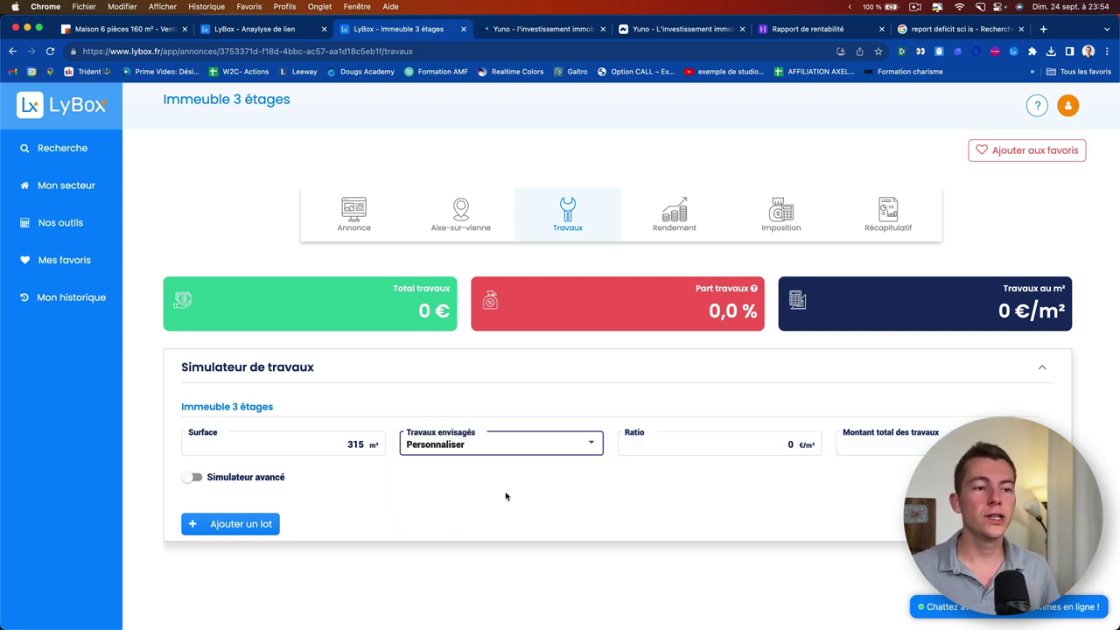
click(666, 441)
key(Tab)
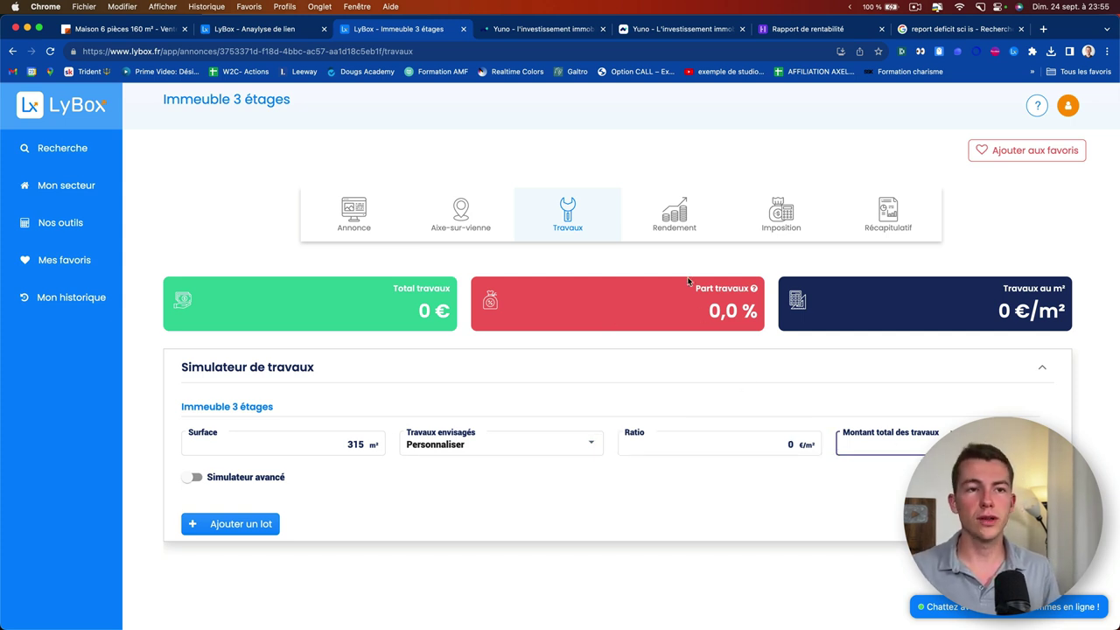
View the listing's Rendement simulation and highlight its Total des charges and Rendement brut figures
click(674, 219)
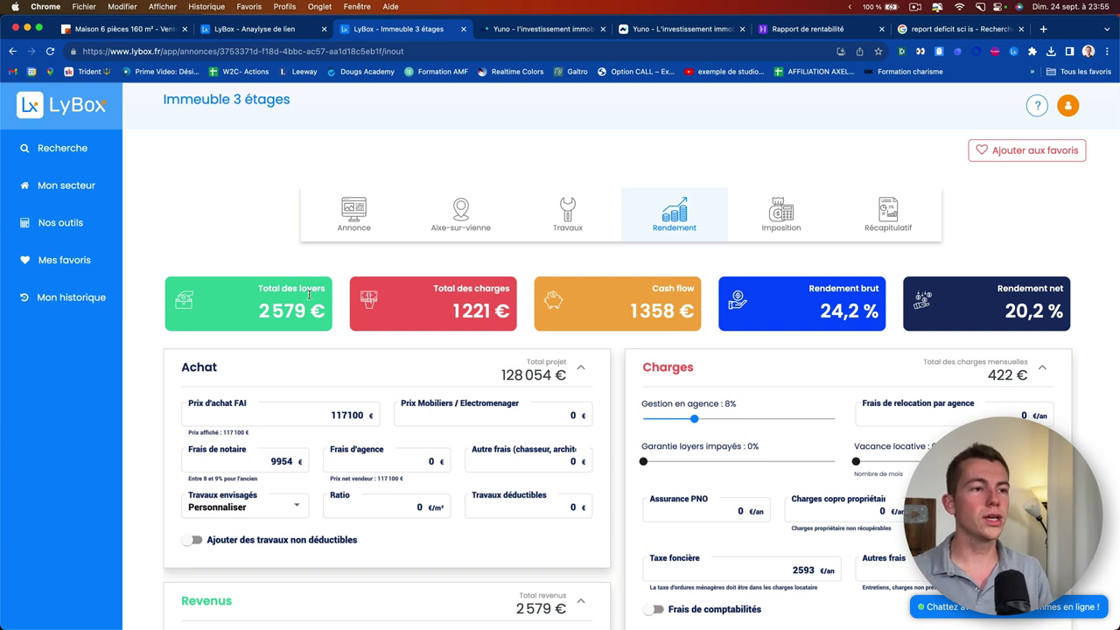
drag(447, 317, 514, 316)
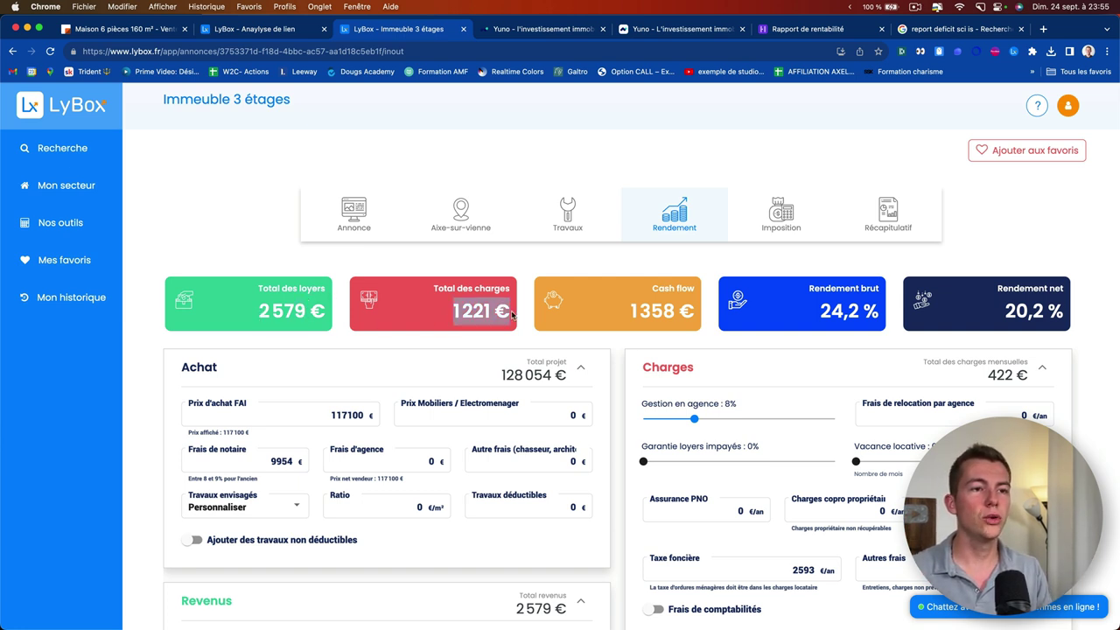
click(621, 313)
drag(815, 310, 885, 317)
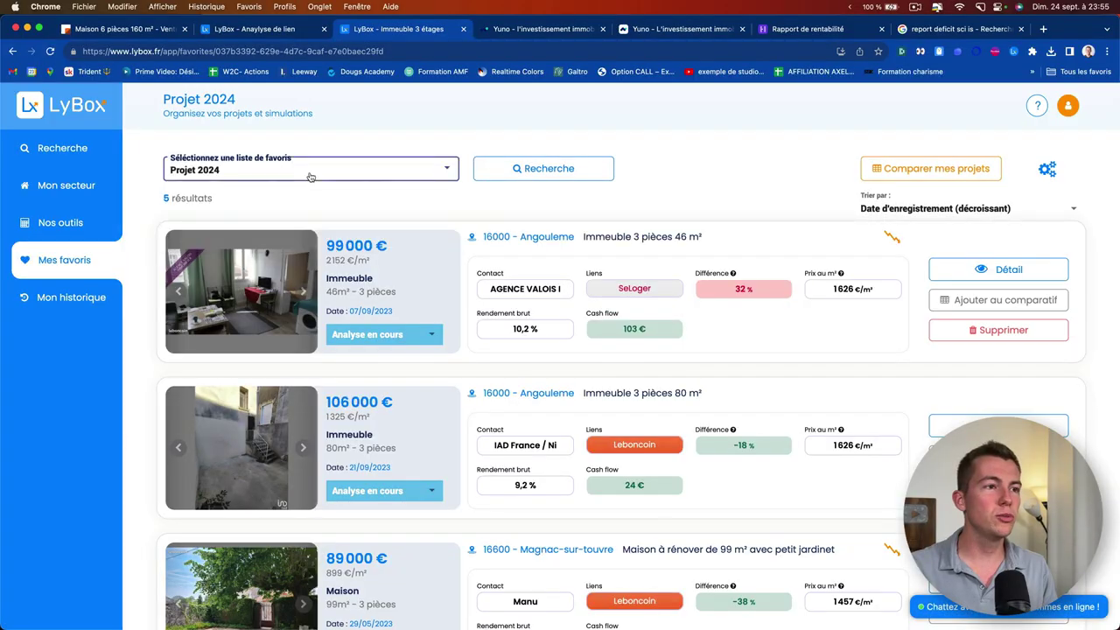
Switch the favourites to the Mes investissements list and open the Rendement simulation of #2 Immeuble Levroux
click(306, 175)
click(295, 223)
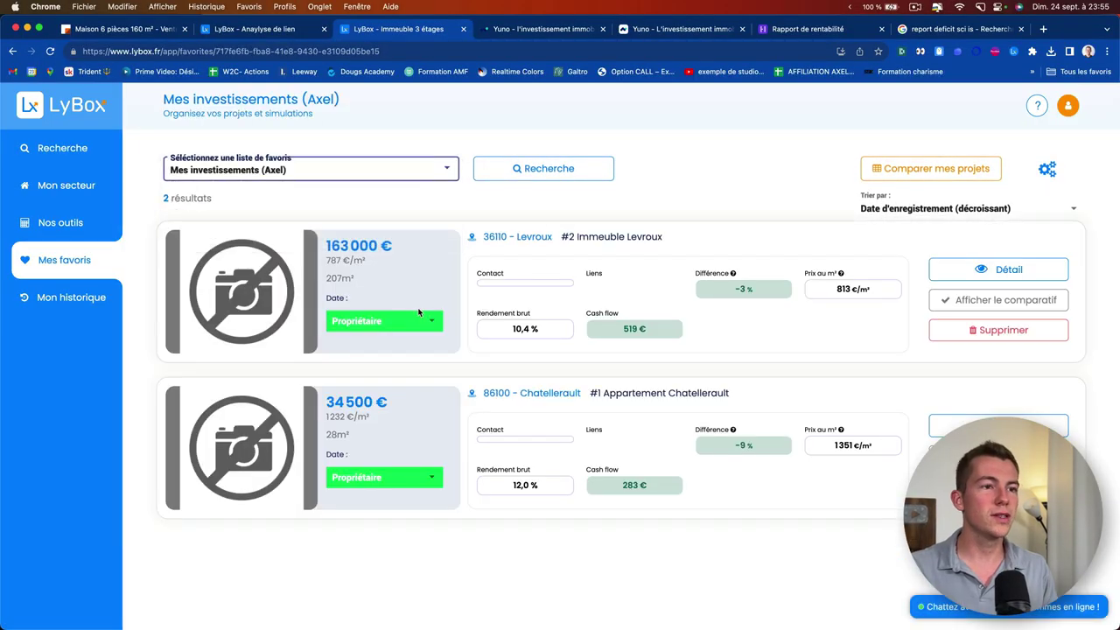
click(1000, 273)
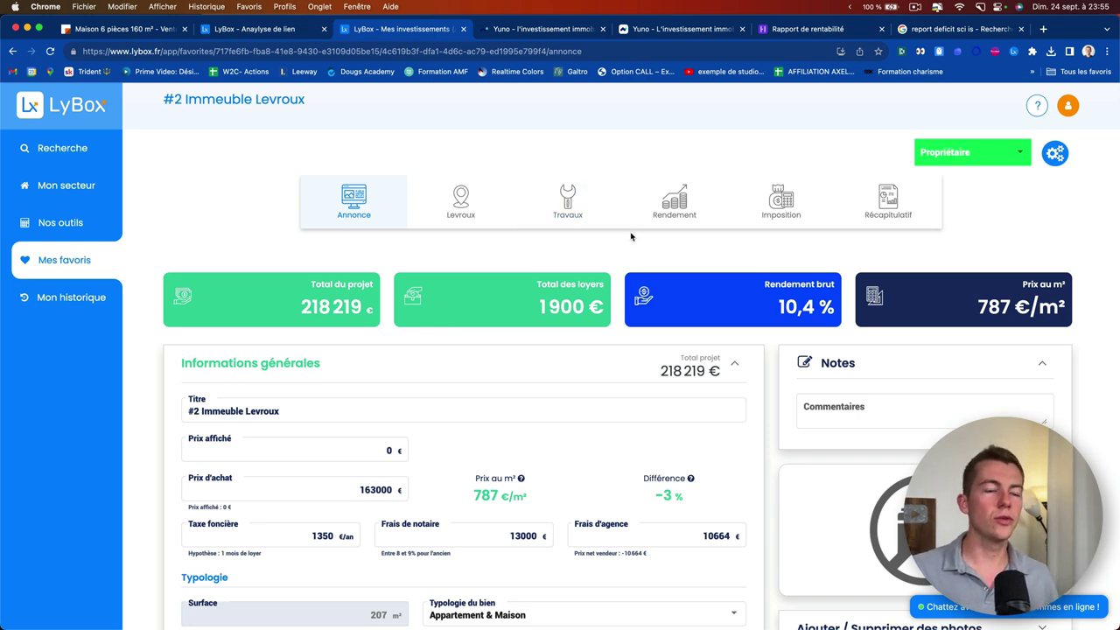
click(687, 194)
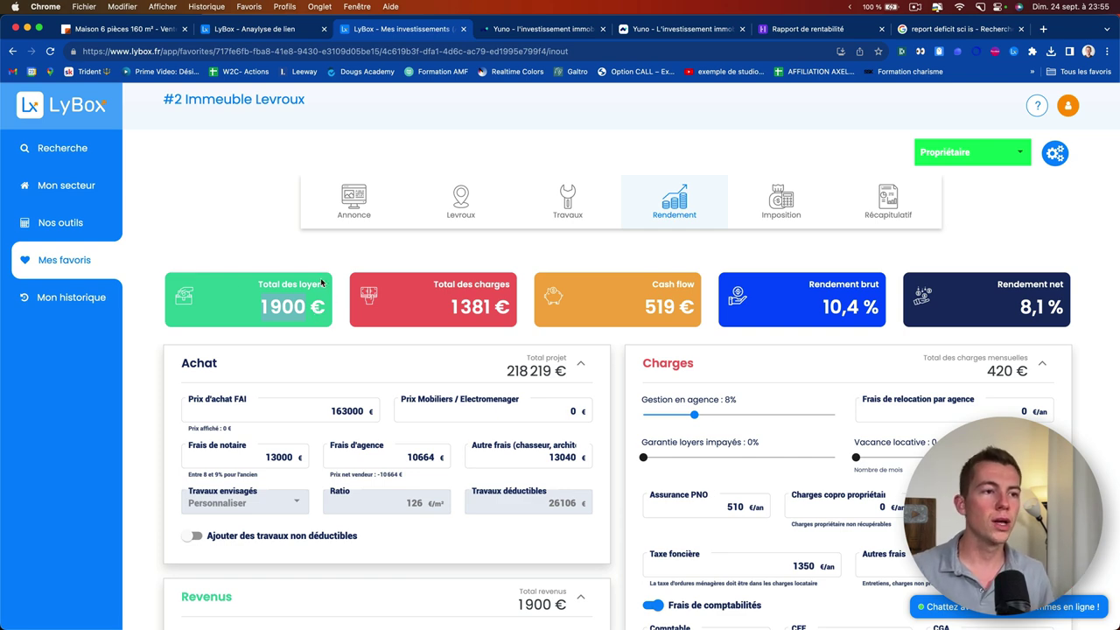
Review the Revenus section of the Levroux building and highlight the name of Lot 1
scroll(490, 333, down, 5)
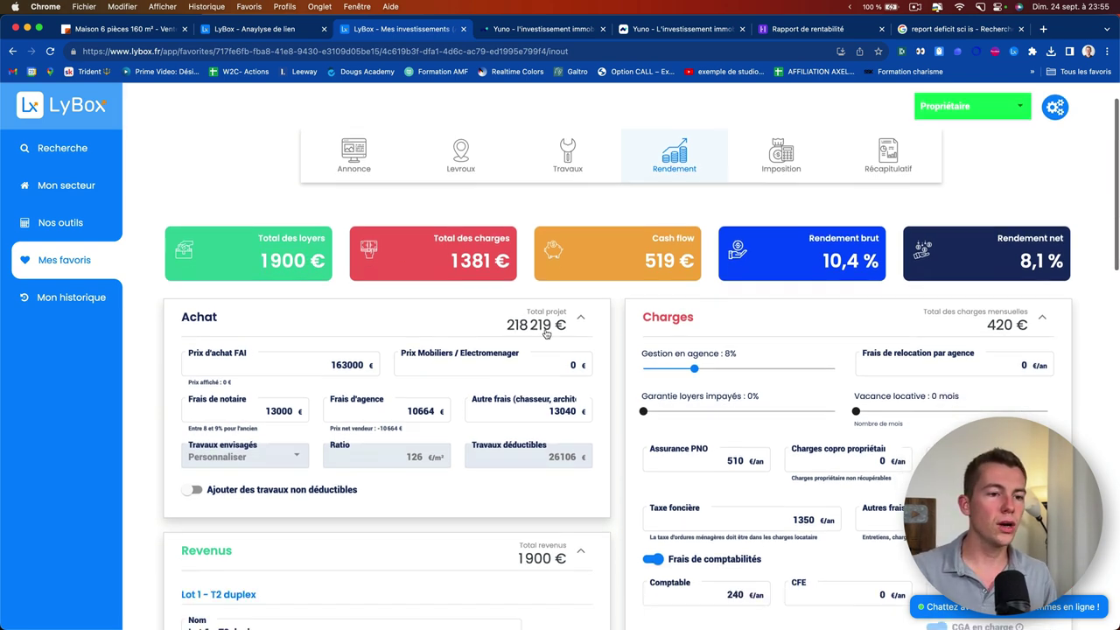
scroll(512, 366, down, 2)
click(283, 350)
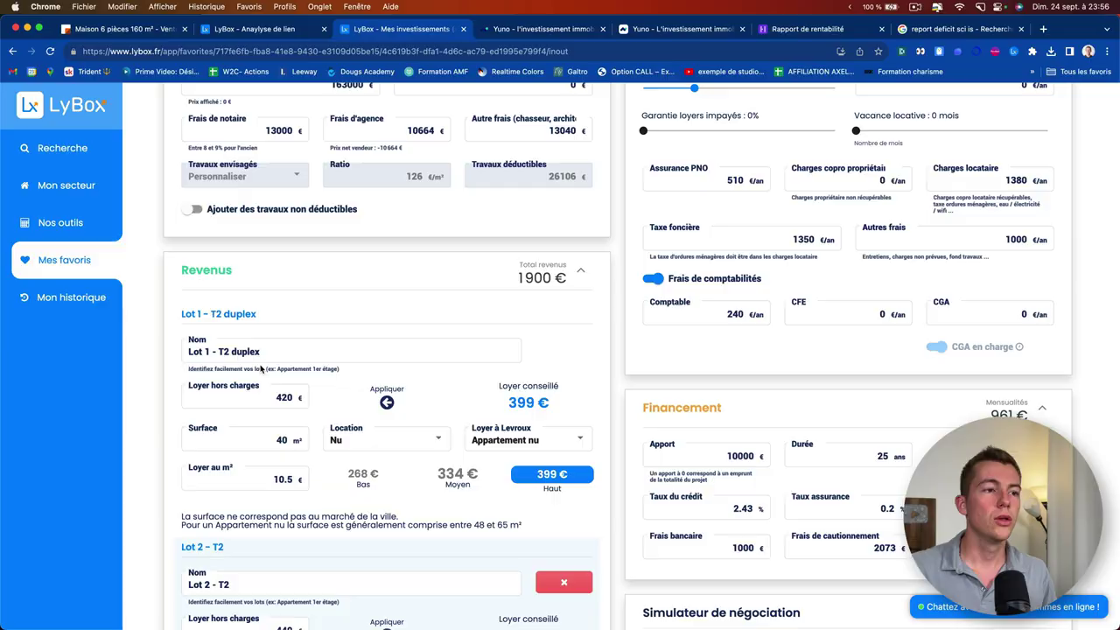
drag(192, 351, 287, 355)
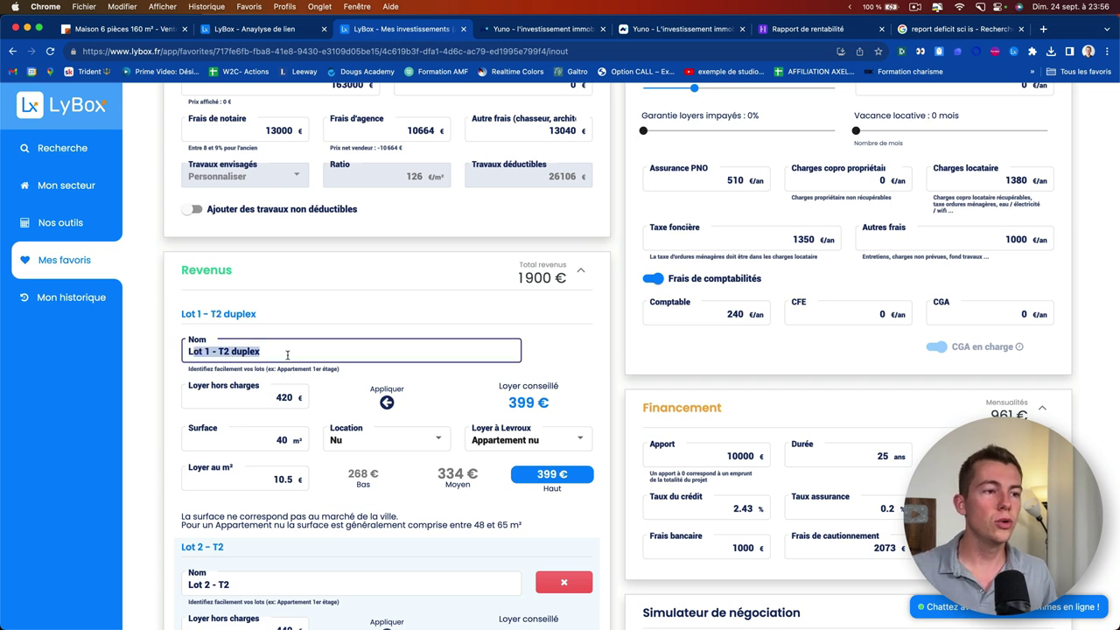
click(251, 380)
click(256, 351)
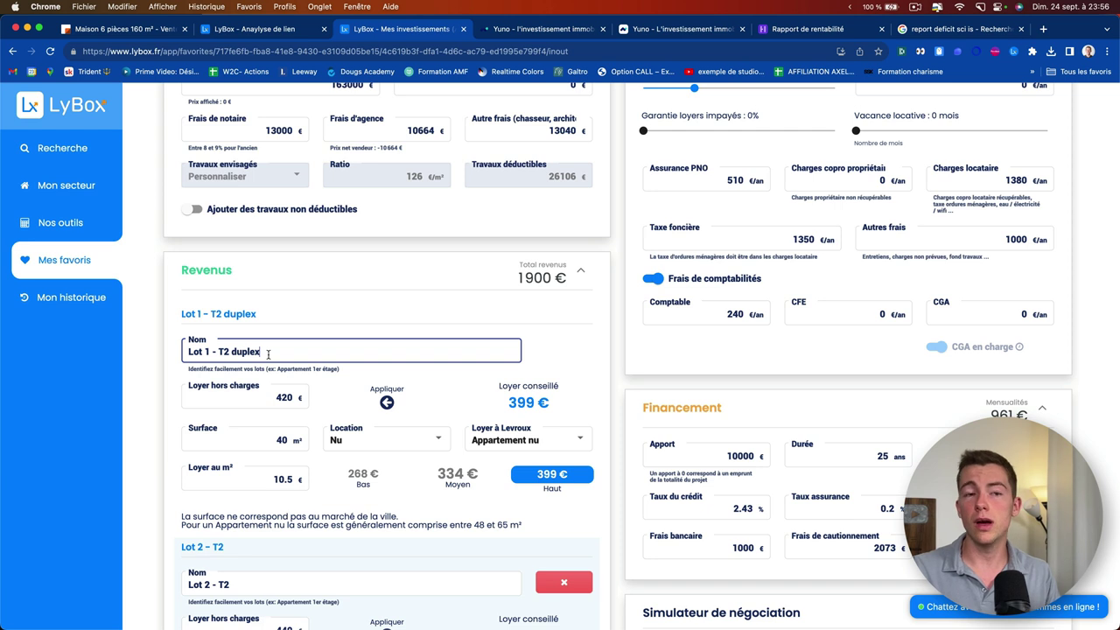
Inspect Lot 1's Loyer hors charges, Surface and Location options, keeping the rental type Nu
drag(267, 398, 300, 398)
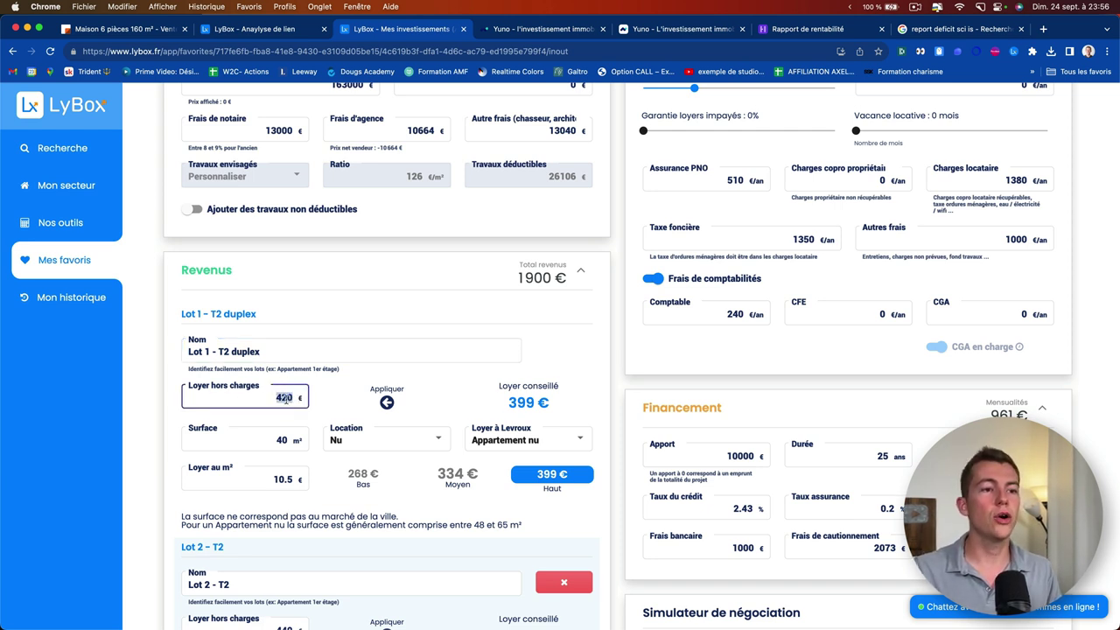
click(282, 440)
click(364, 446)
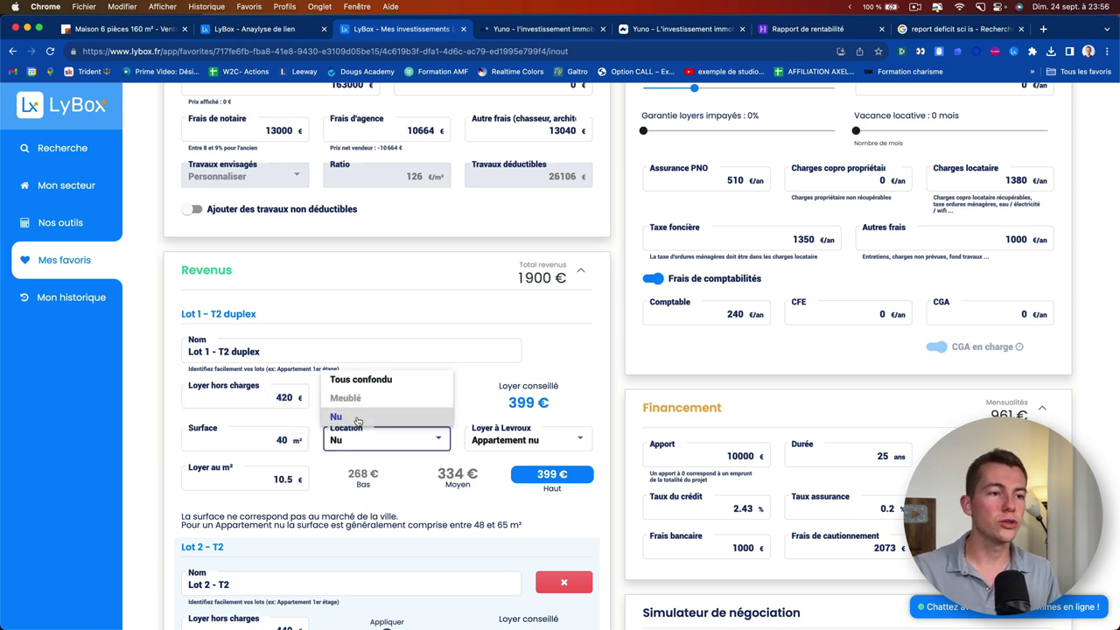
click(362, 451)
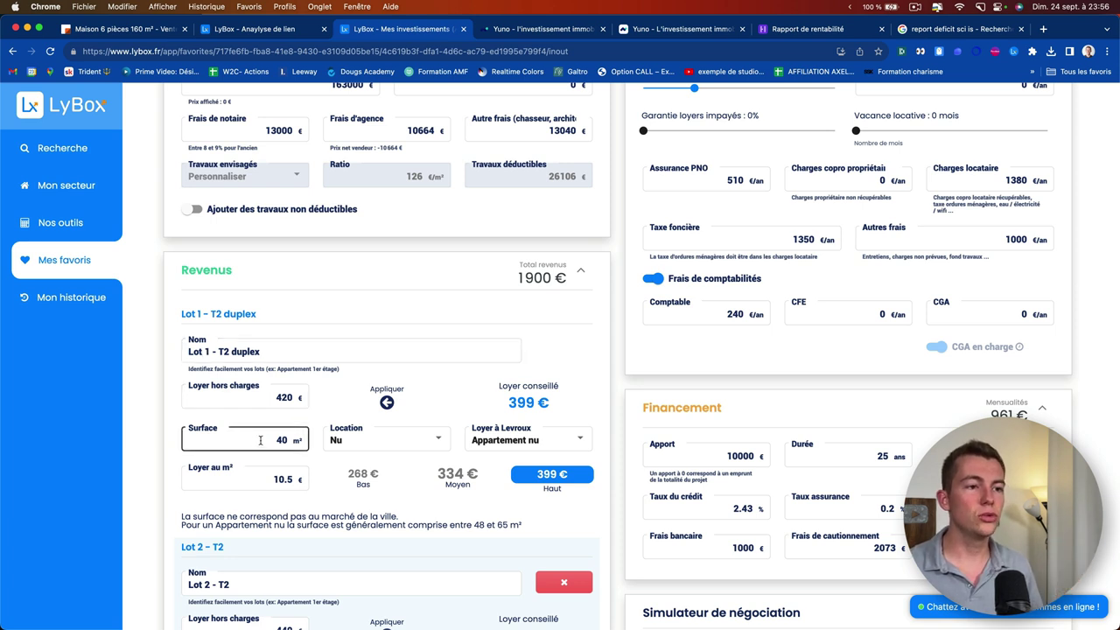
double_click(278, 440)
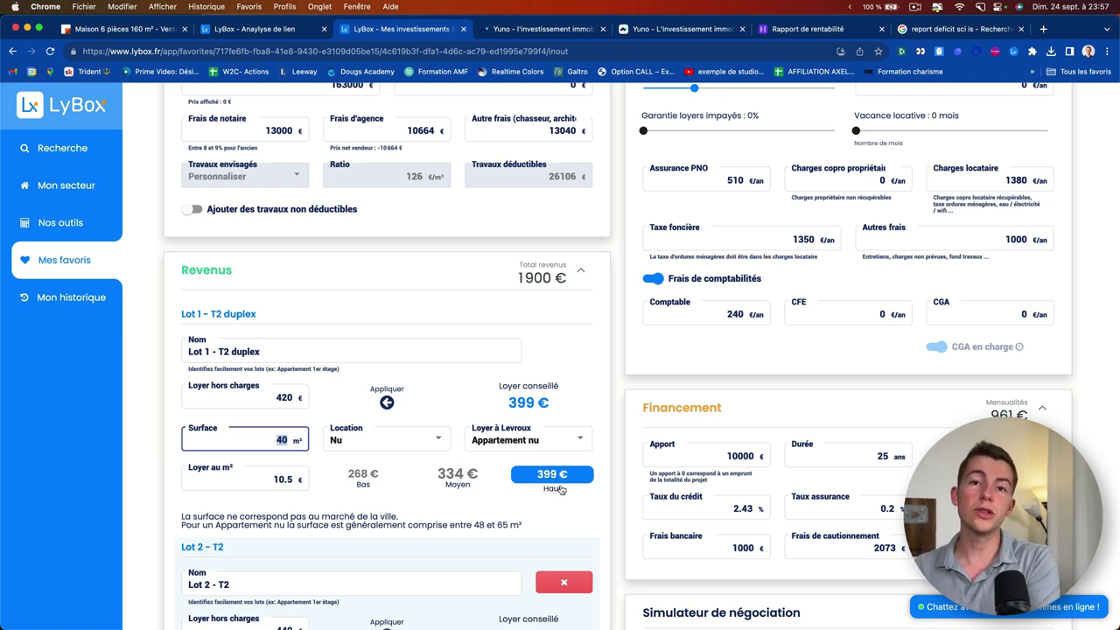
click(281, 397)
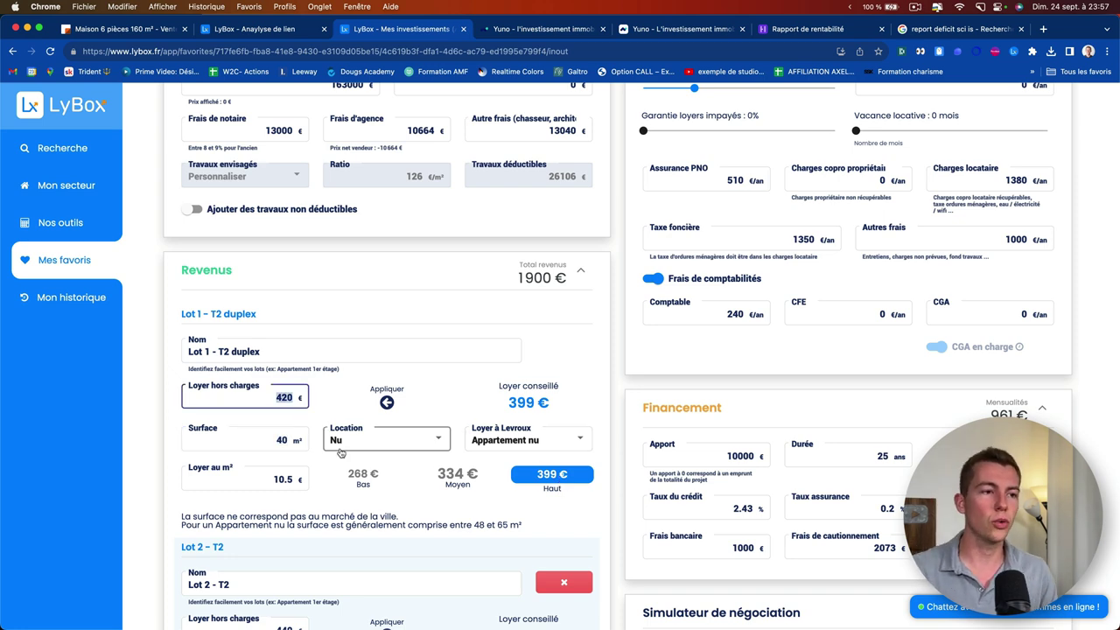
Select the Moyen suggested rent for Lot 1 - T2 duplex and highlight its Loyer hors charges for comparison
scroll(277, 417, down, 3)
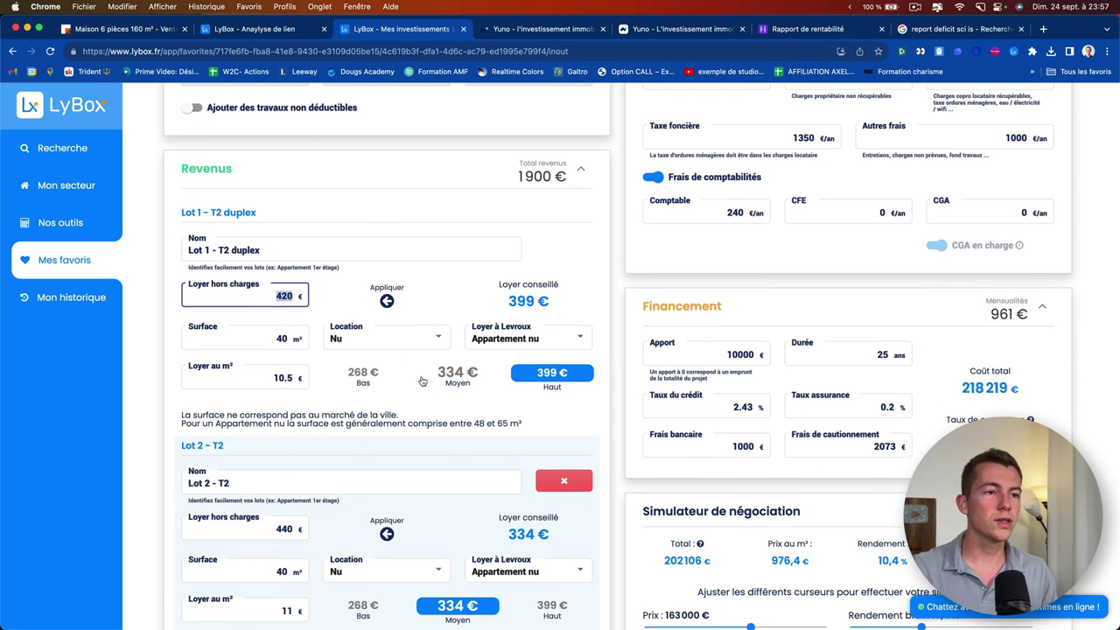
click(470, 378)
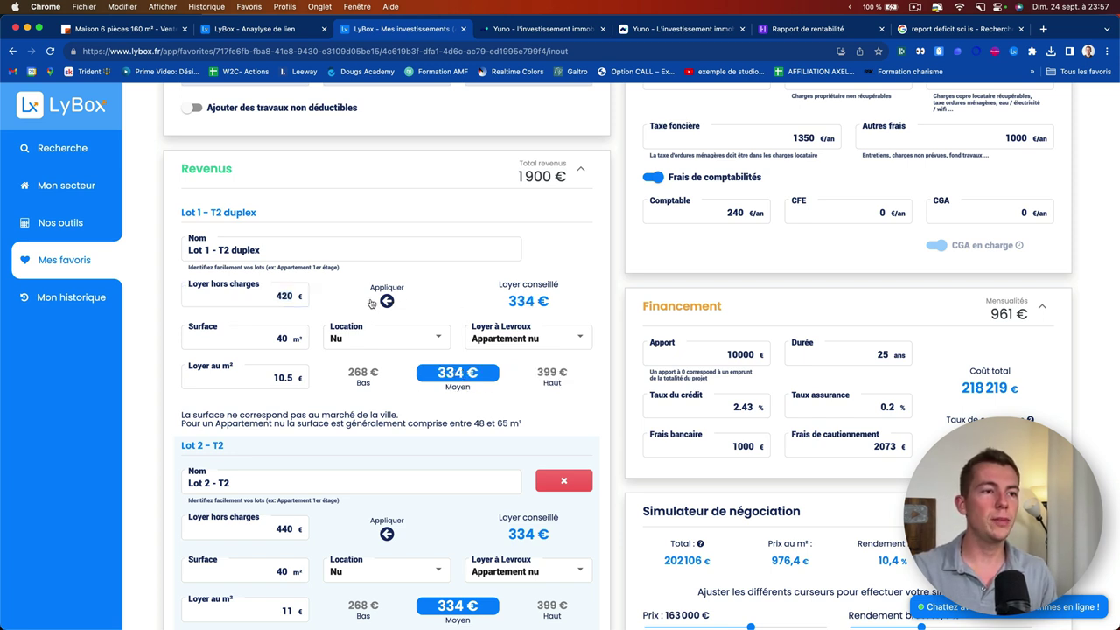
double_click(248, 297)
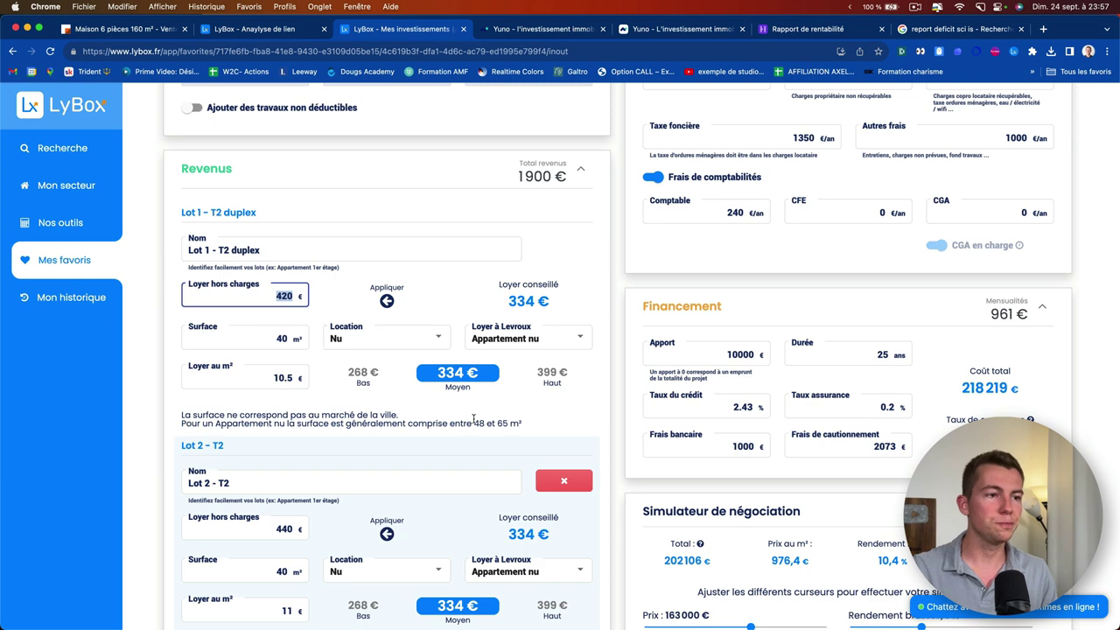
Look through the rents of Lots 2 to 4 and the Répartition des charges mensuelles chart
scroll(477, 422, down, 4)
scroll(378, 385, down, 3)
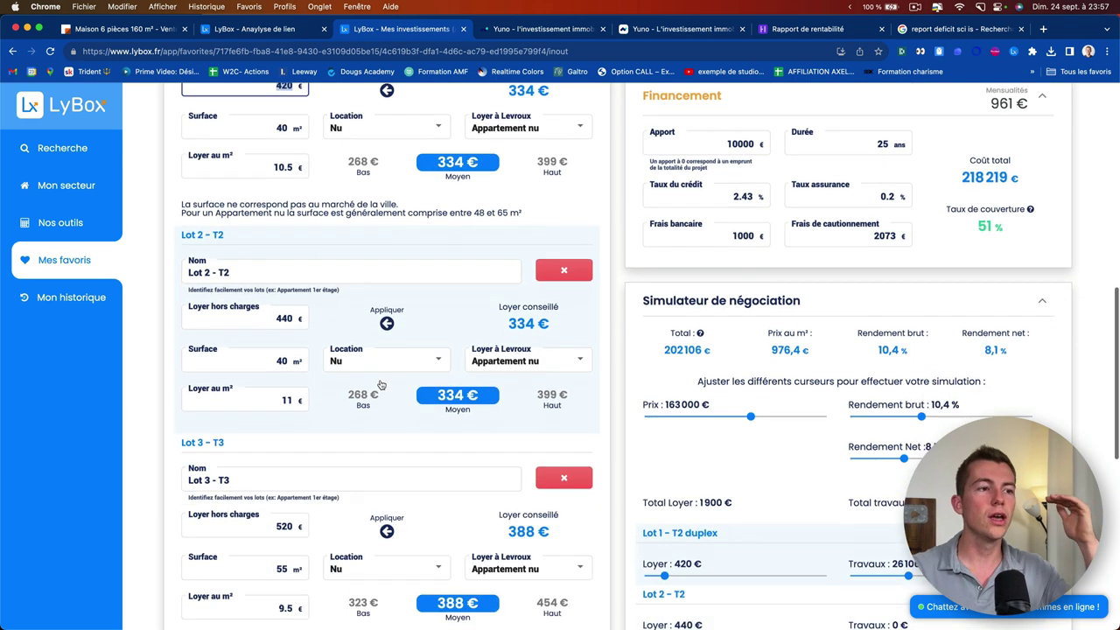
scroll(380, 385, down, 10)
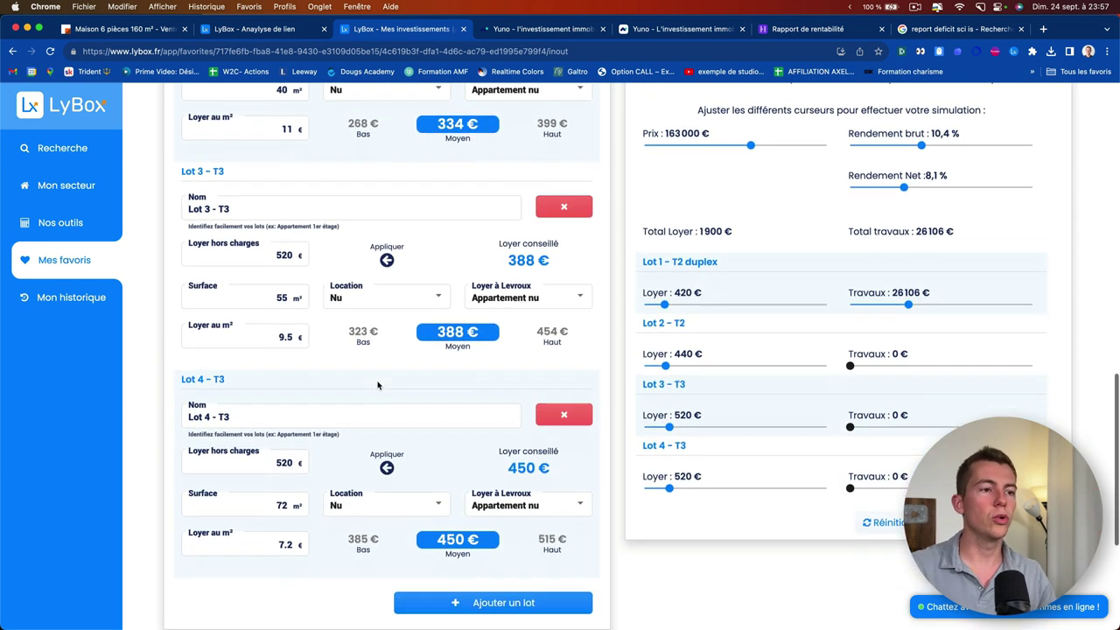
scroll(378, 386, down, 2)
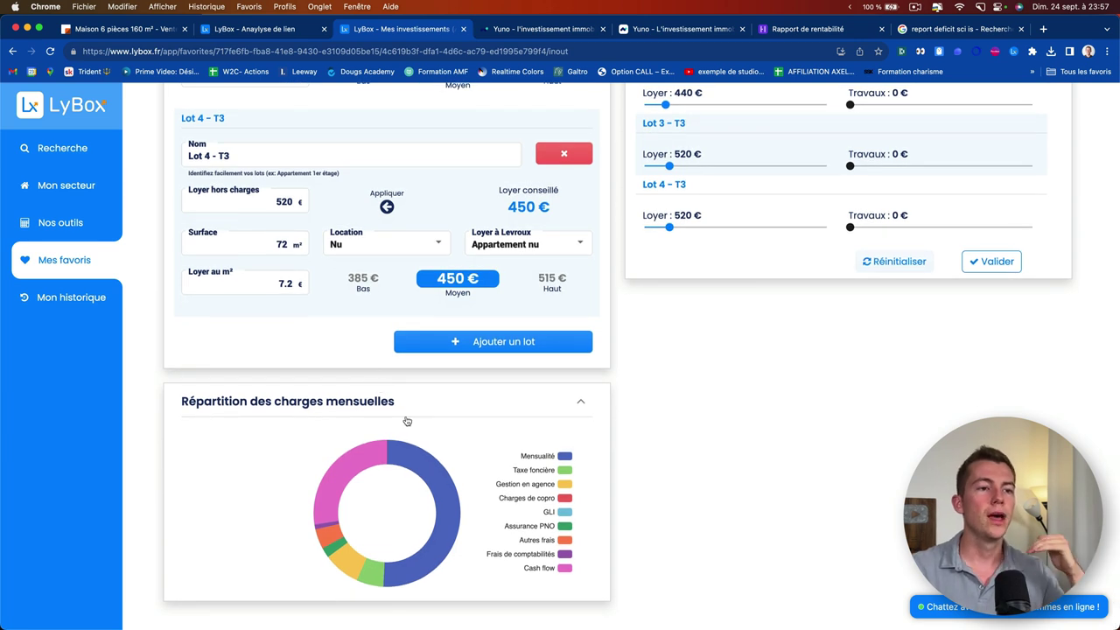
mouse_move(416, 466)
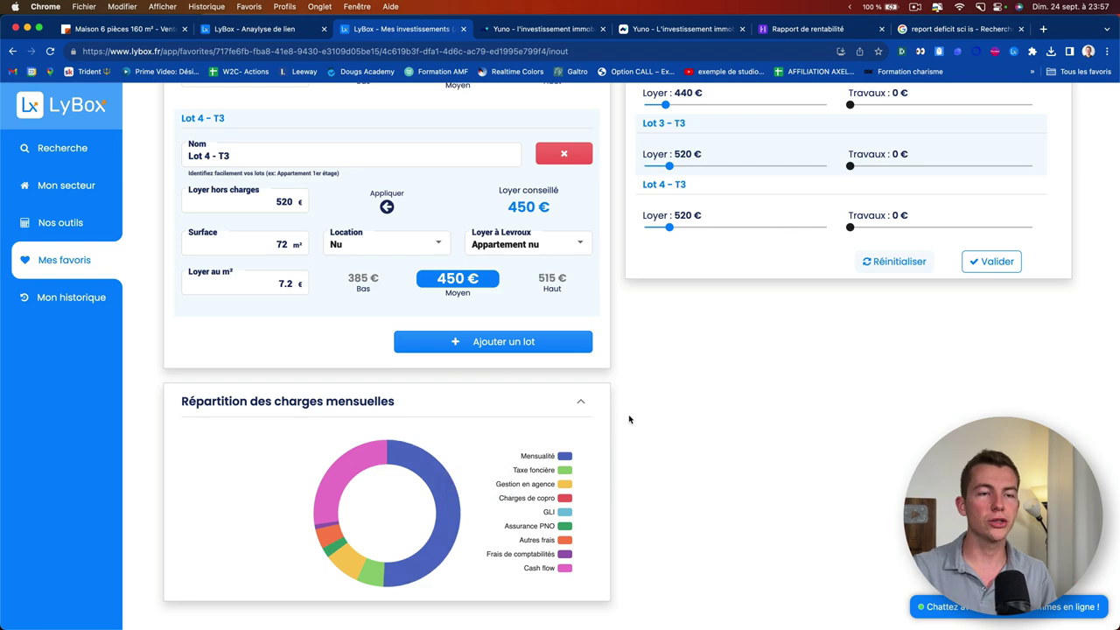
Return to the Achat section and examine its Prix d'achat FAI and Prix Mobiliers / Electromenager values
scroll(626, 420, up, 15)
scroll(626, 420, up, 10)
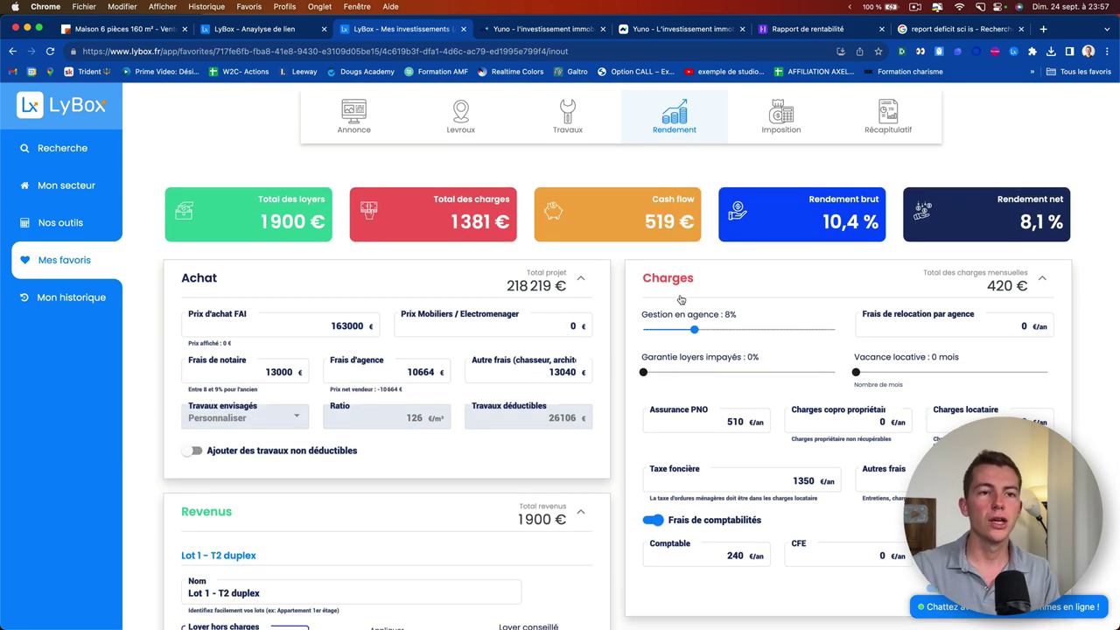
scroll(679, 300, down, 1)
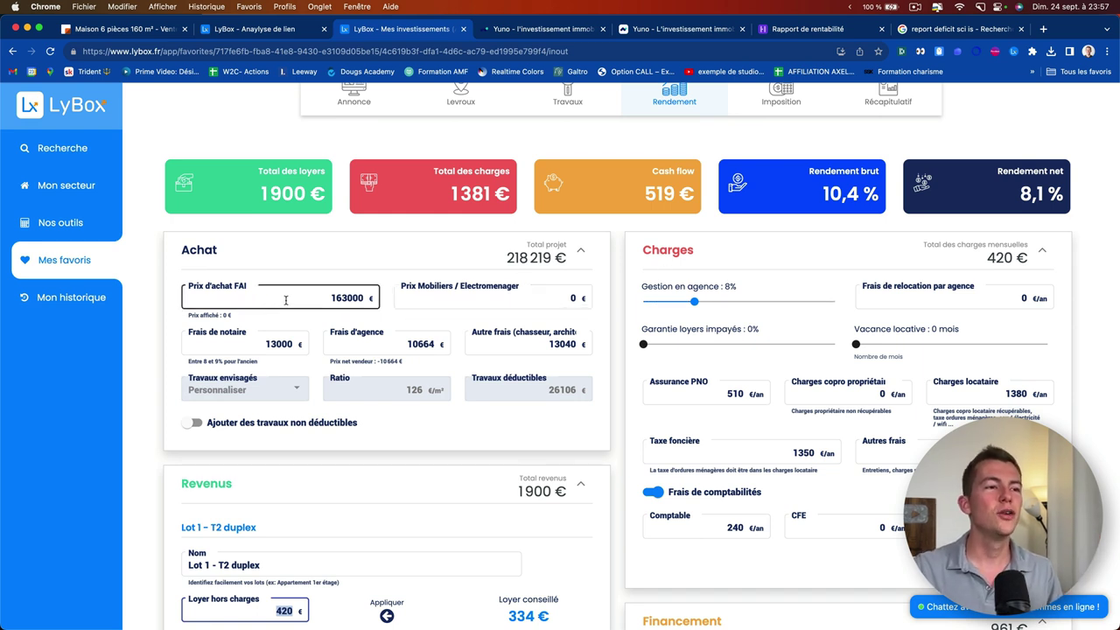
click(254, 293)
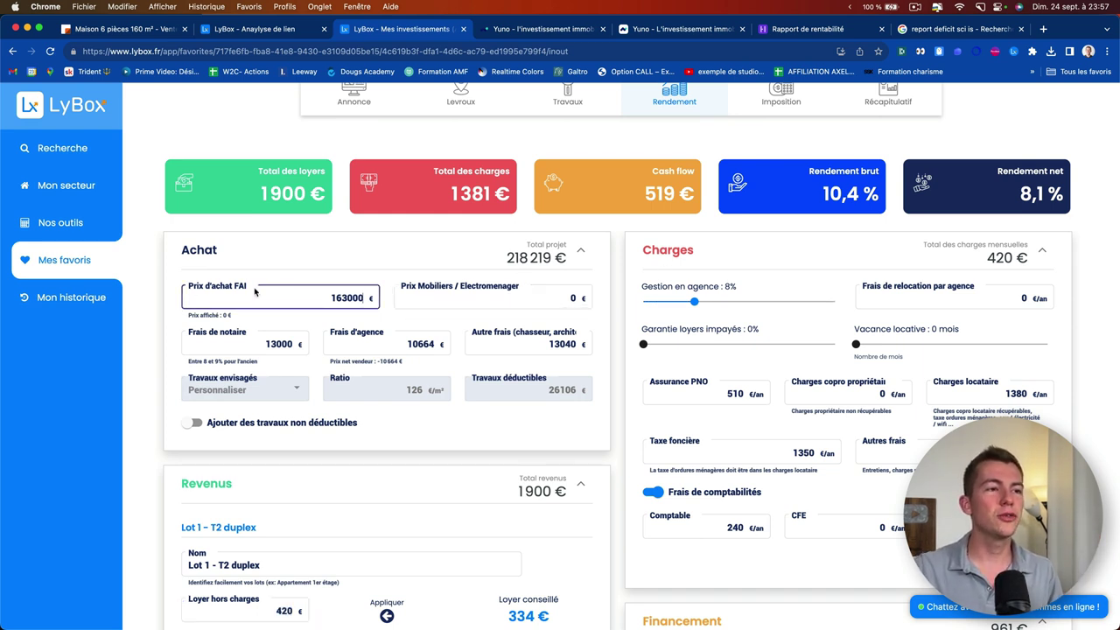
double_click(344, 298)
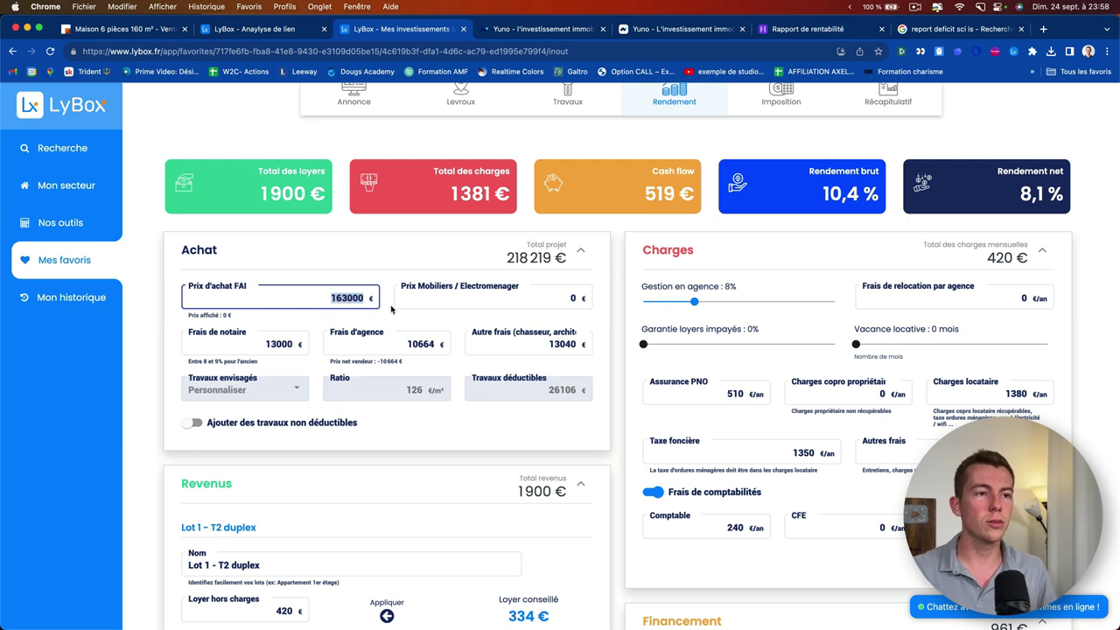
double_click(575, 300)
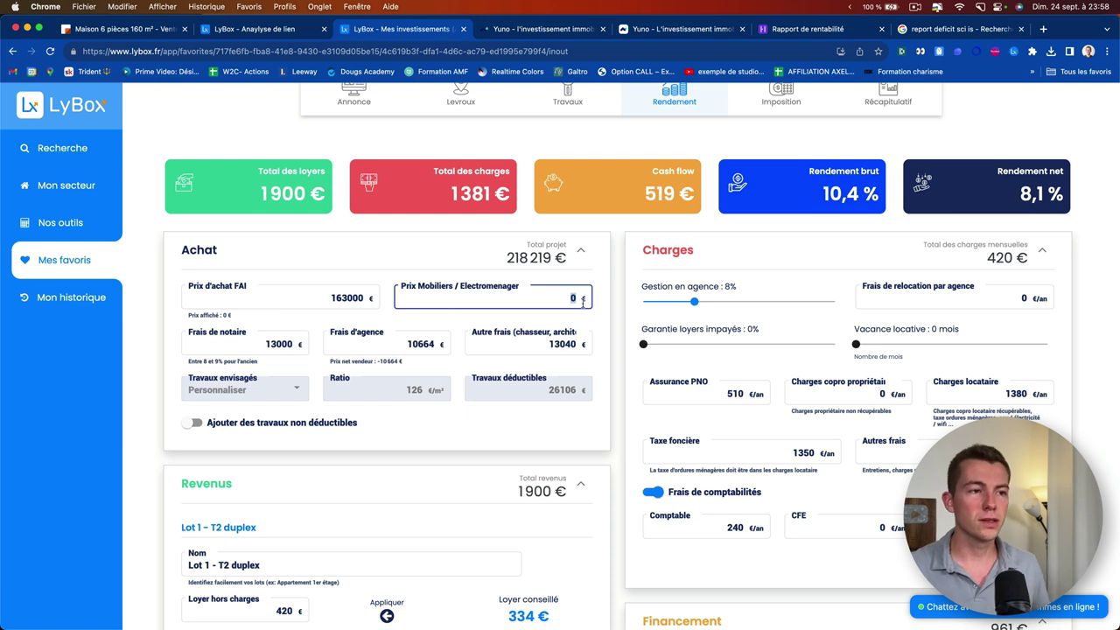
Examine the Frais de notaire, Frais d'agence and Autre frais values in the Achat section
click(267, 345)
double_click(271, 345)
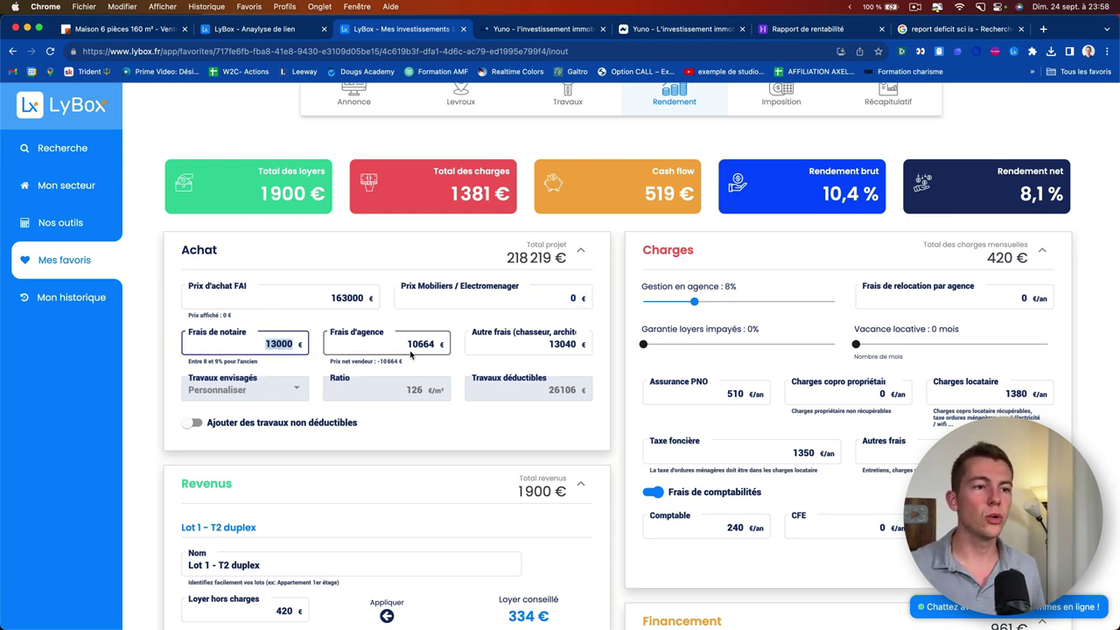
click(442, 343)
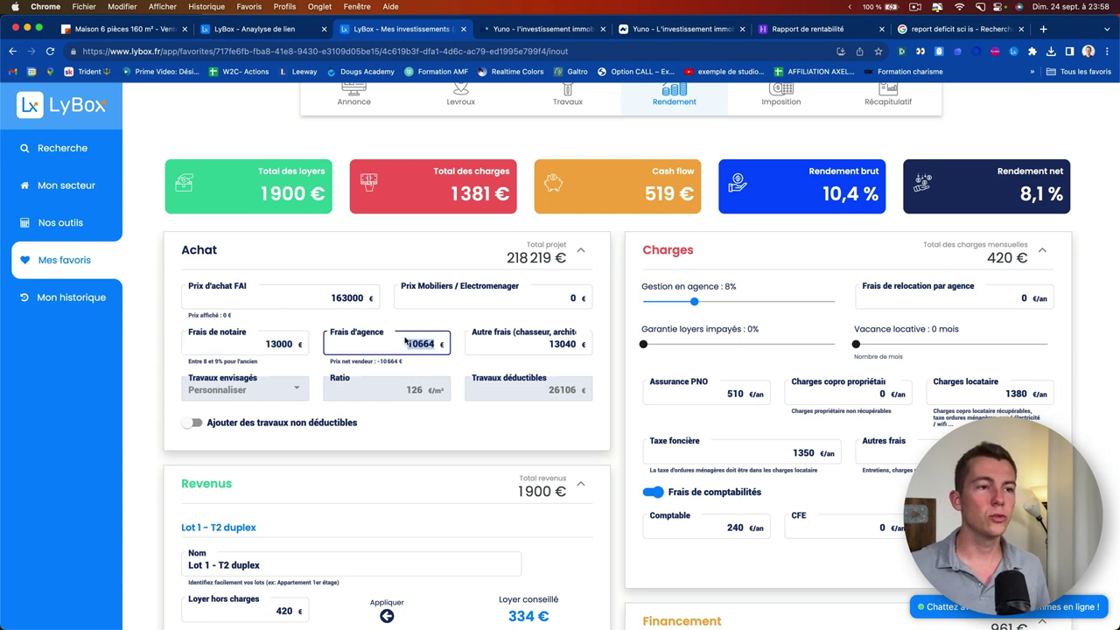
click(362, 299)
click(429, 345)
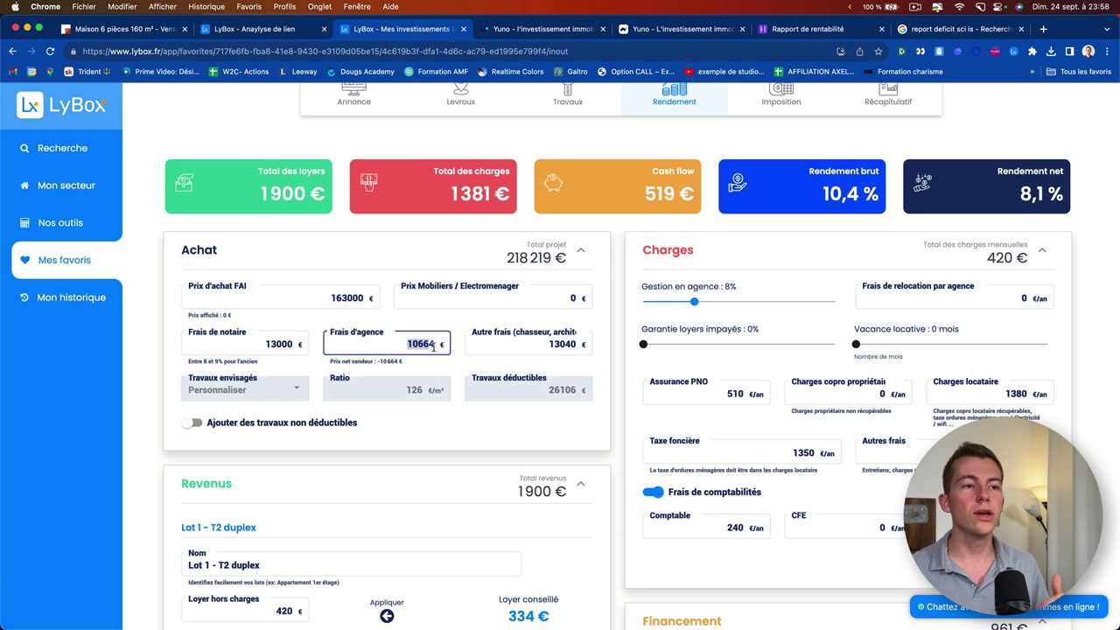
drag(556, 346, 547, 347)
click(543, 345)
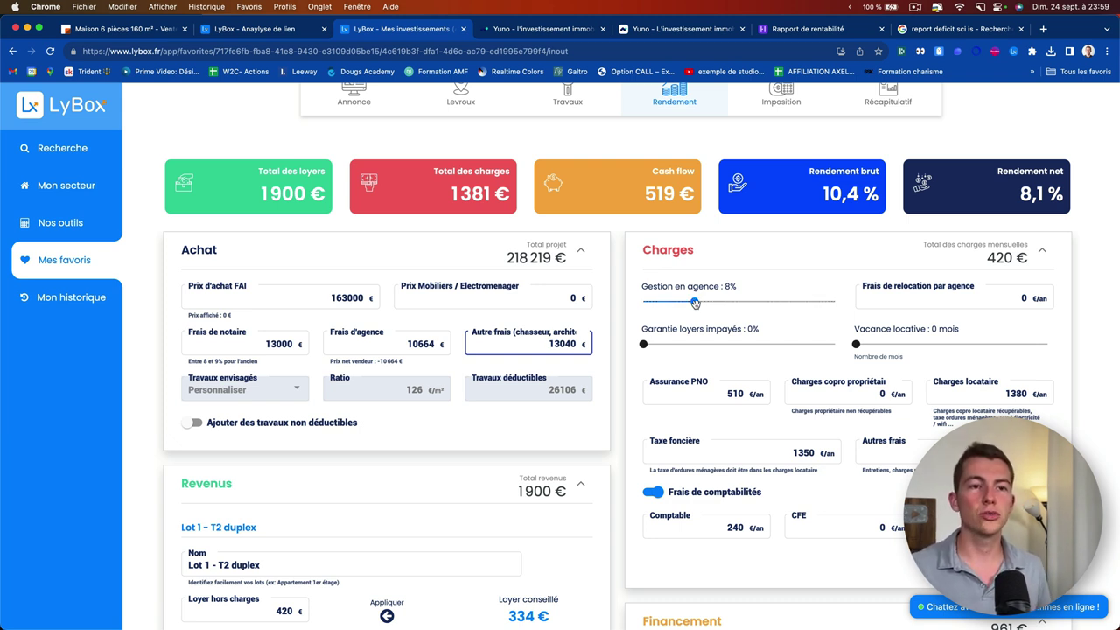
Try 1000 €/an for Frais de relocation par agence in the Charges section and set it back to 0
click(970, 300)
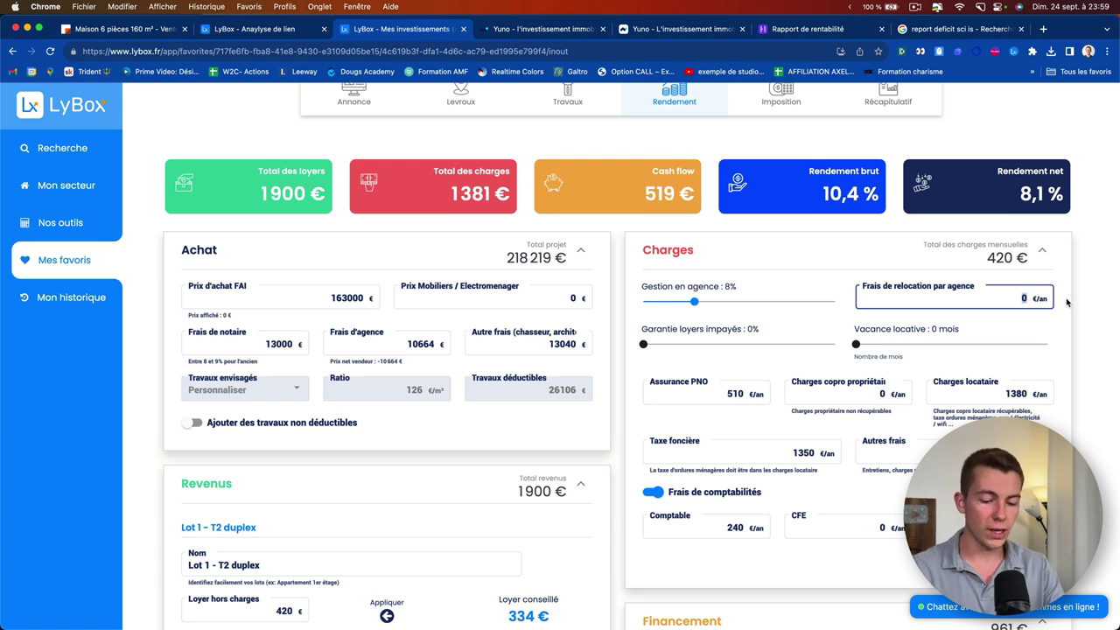
text(1000)
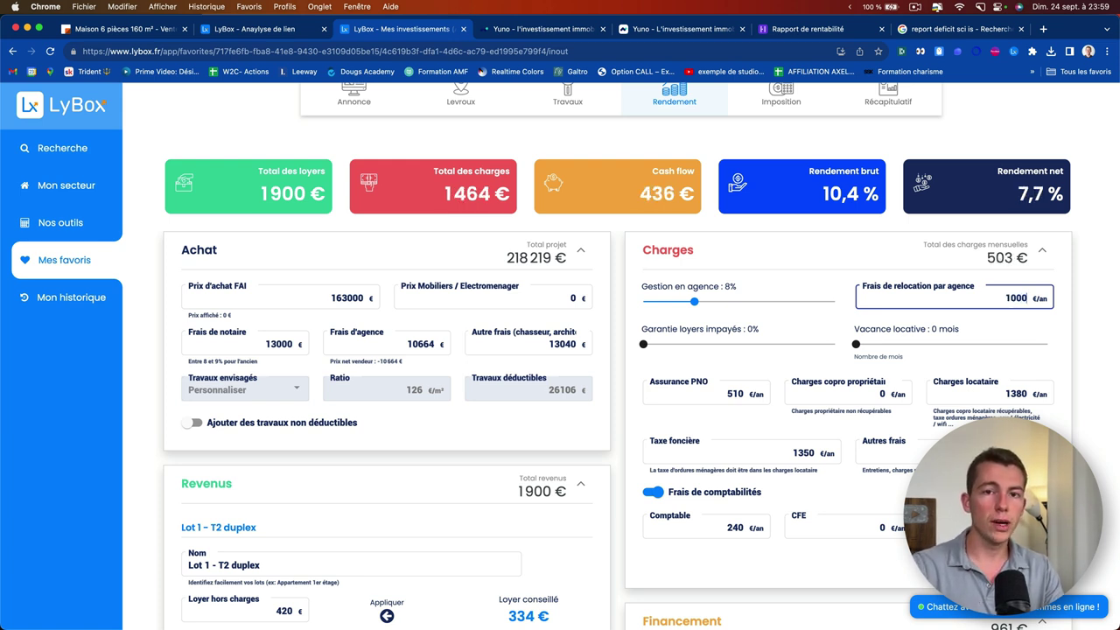
key(BackSpace)
key(BackSpace)
key(BackSpace)
key(BackSpace)
text(0)
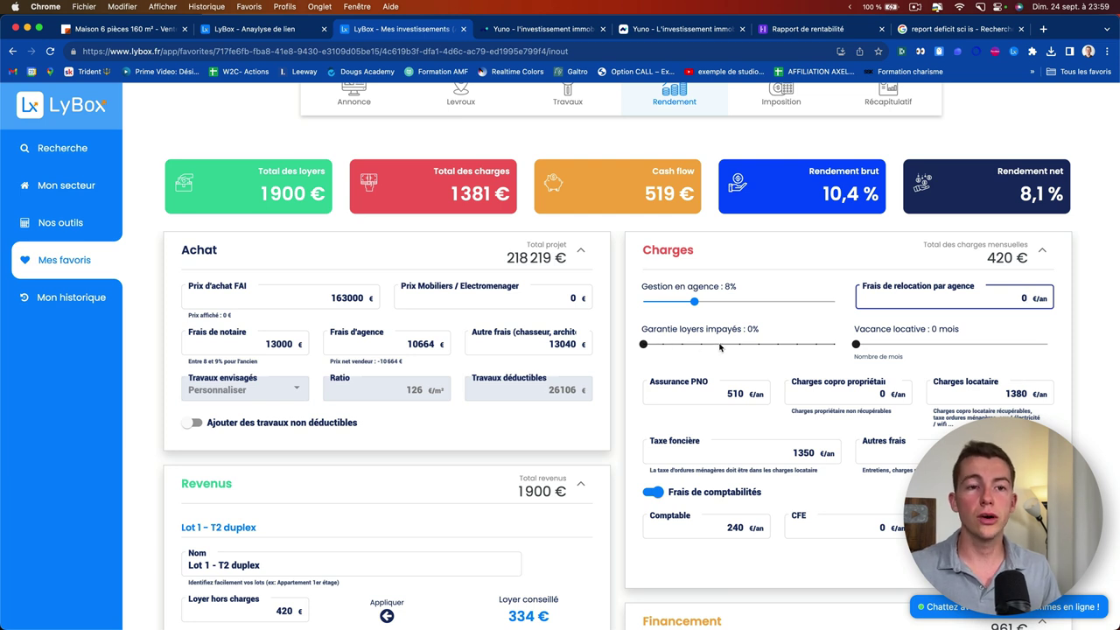
Try a rental vacancy of 1 month in the charges, and return it to 0 months
drag(857, 344, 872, 345)
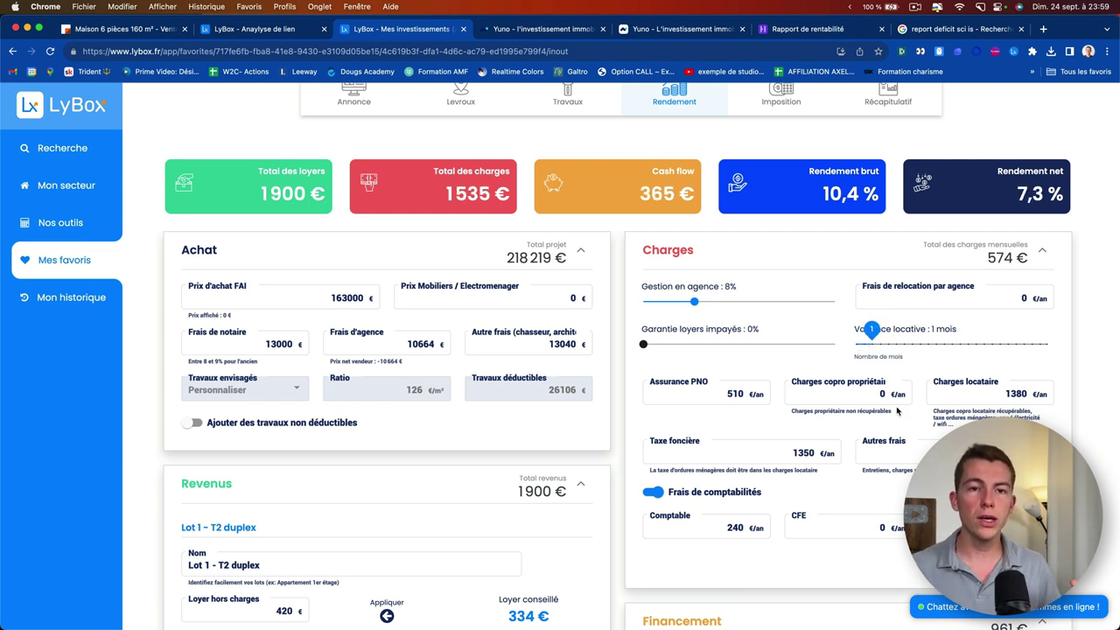
mouse_move(873, 347)
mouse_down()
mouse_move(888, 350)
mouse_move(856, 348)
mouse_up()
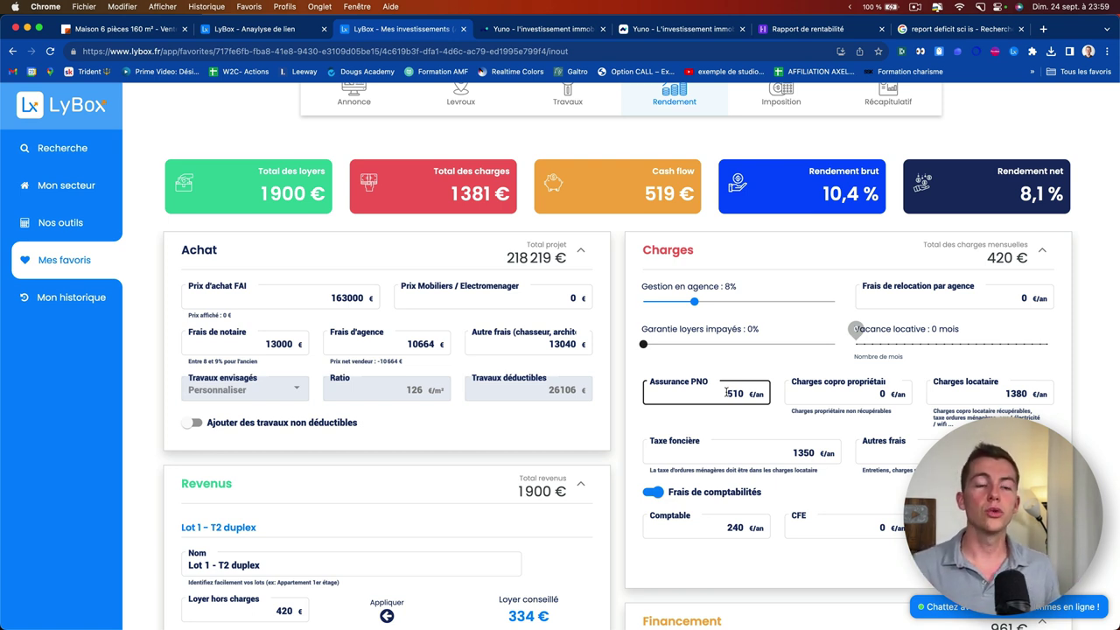
Review the annual charges of the Levroux building: PNO insurance, co-ownership charges, tenant charges, property tax and accounting fees
drag(726, 393, 740, 395)
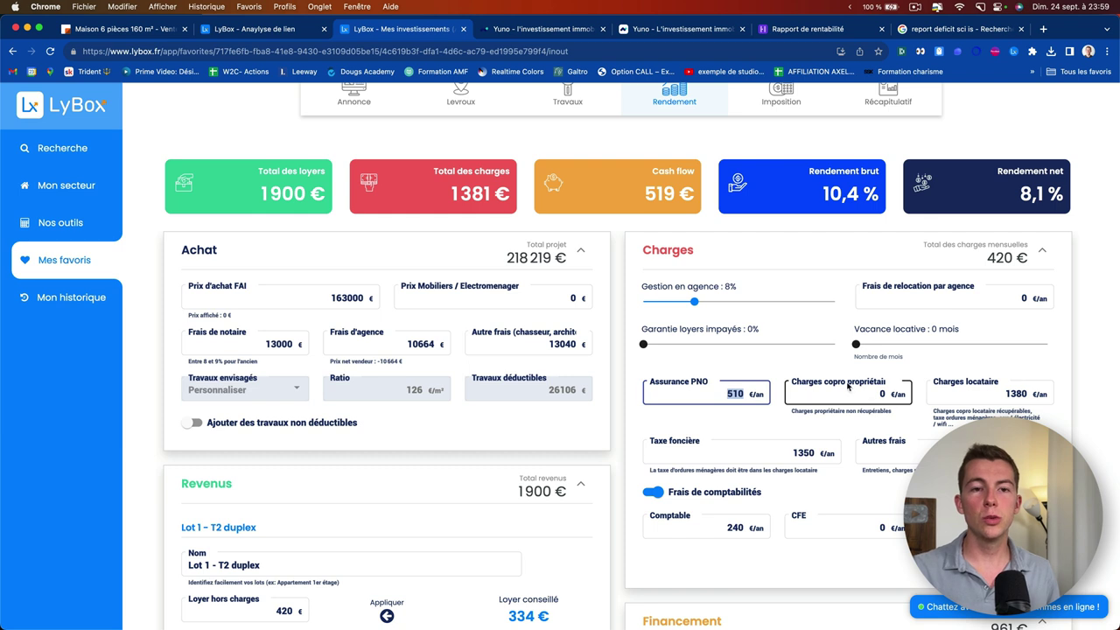
click(872, 398)
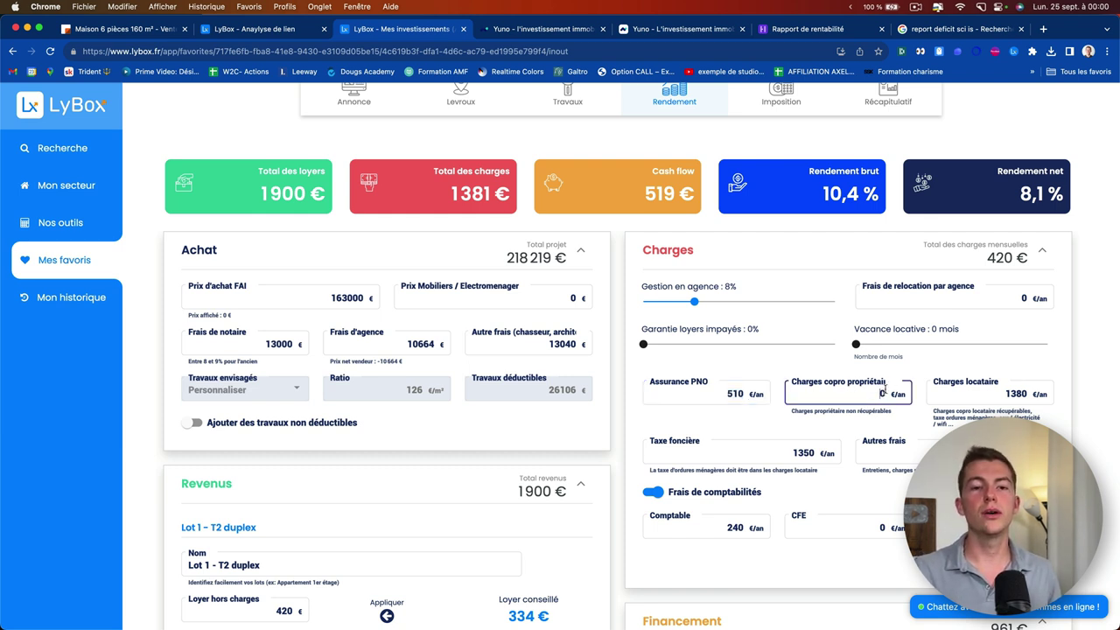
double_click(882, 395)
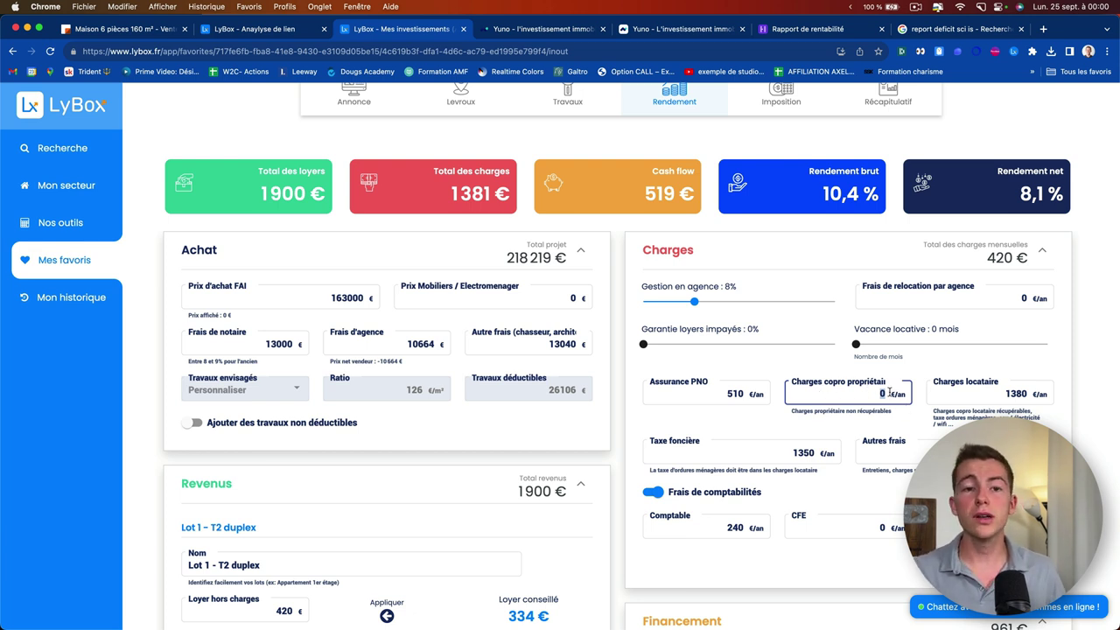
double_click(1020, 393)
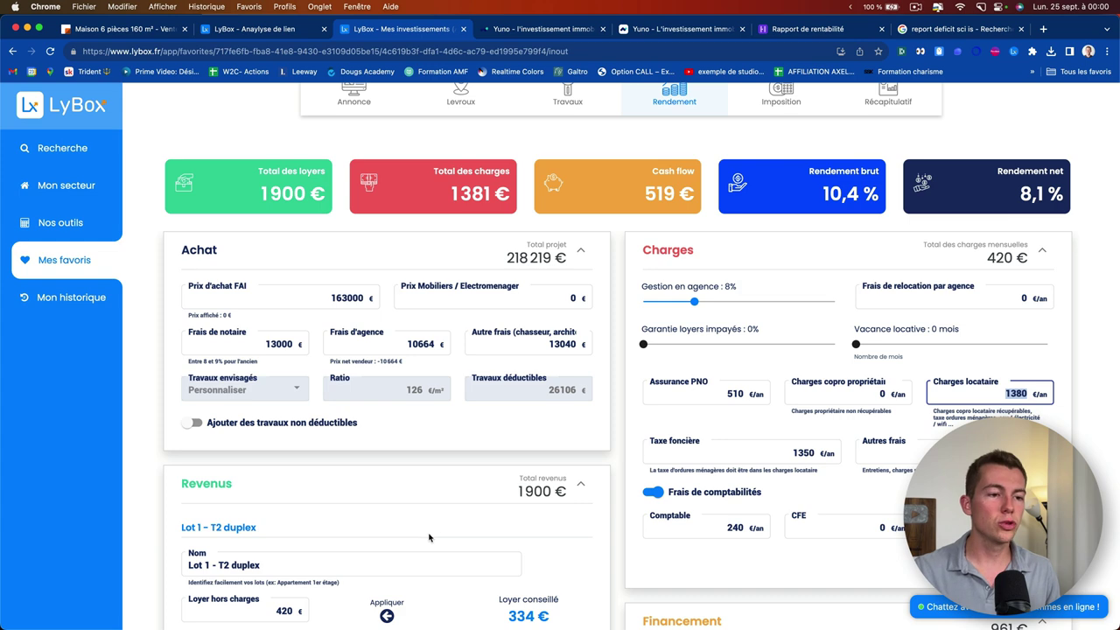
scroll(431, 539, down, 1)
double_click(272, 609)
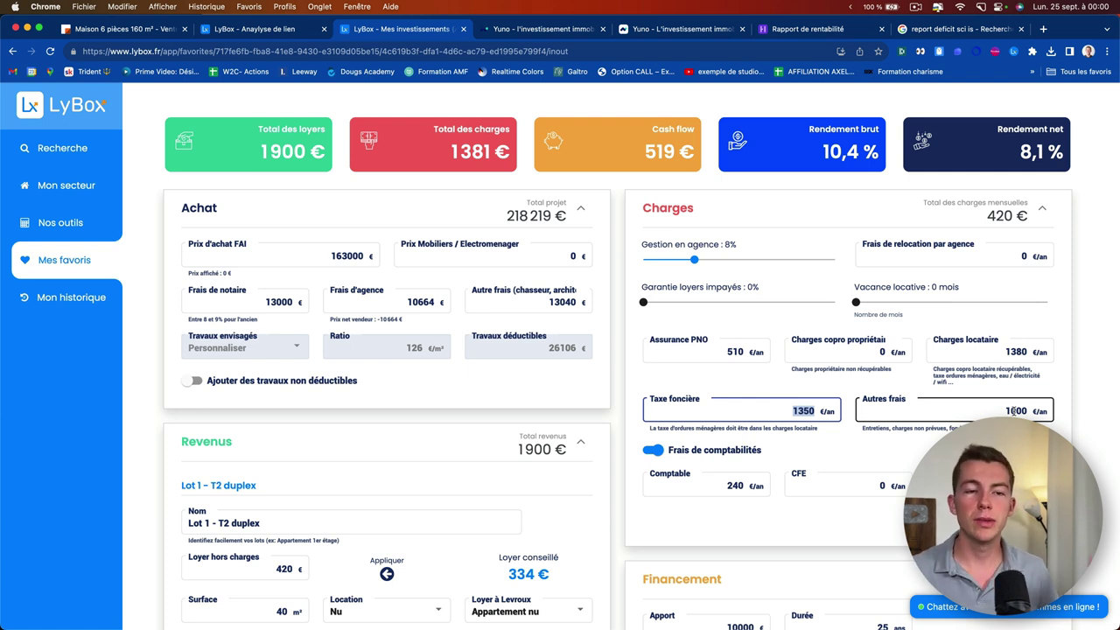
scroll(667, 422, up, 1)
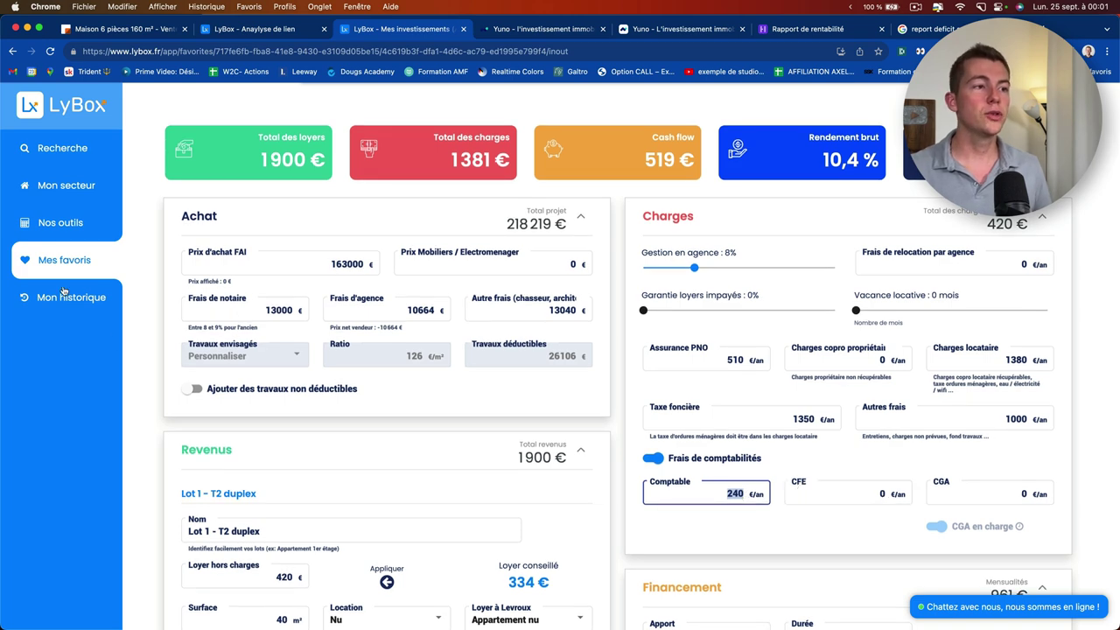
Open the favourites in a new browser tab and display the "Mes investissements" list
right_click(42, 255)
click(88, 264)
click(492, 28)
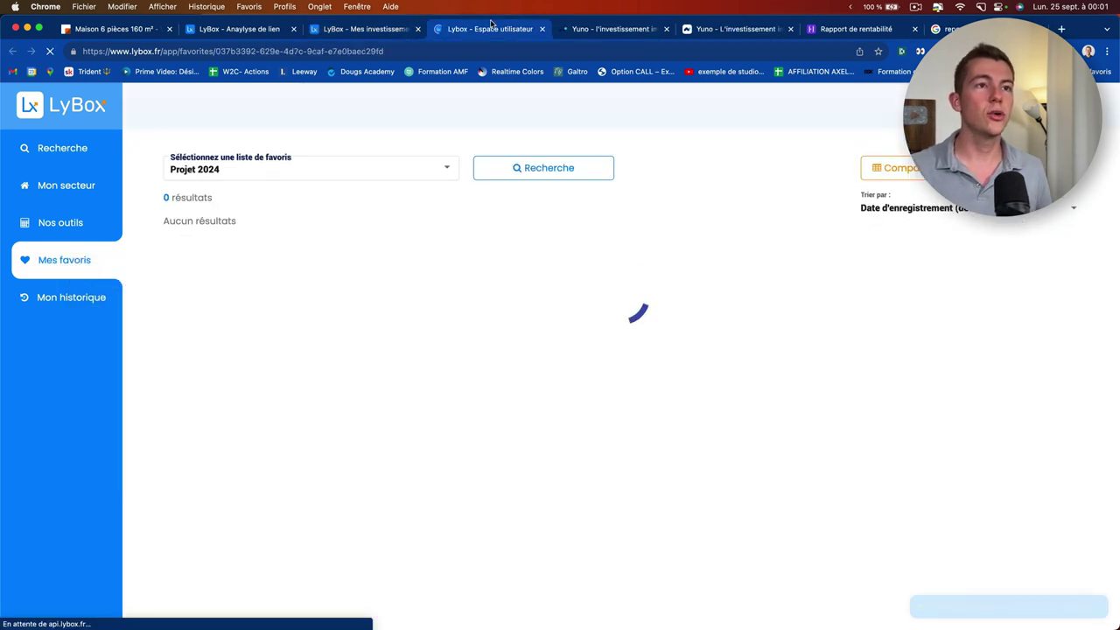
click(388, 169)
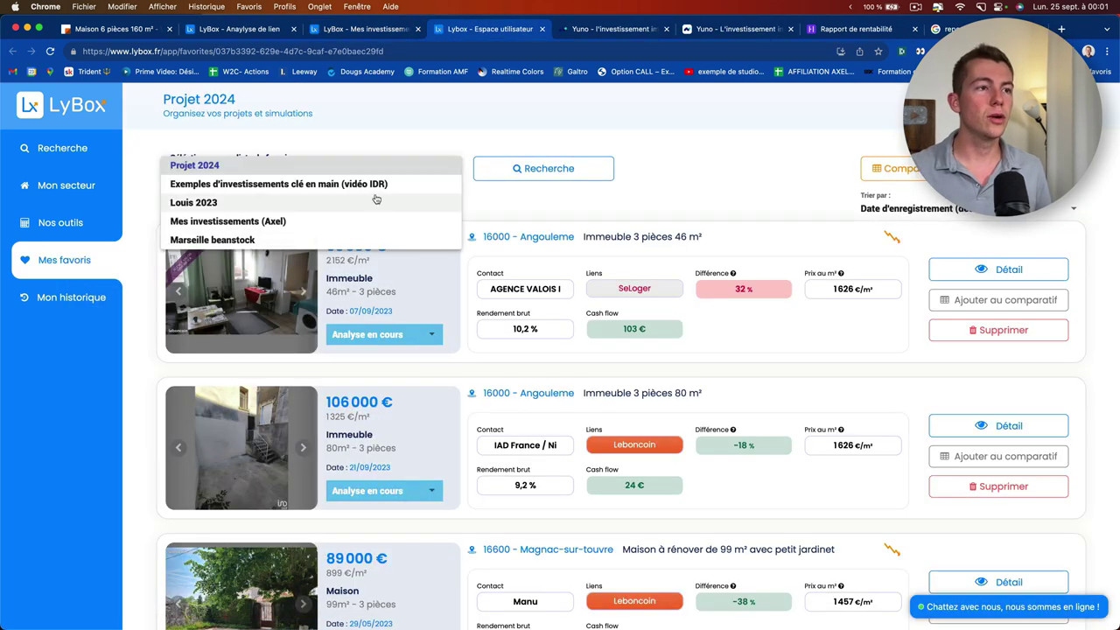
click(306, 220)
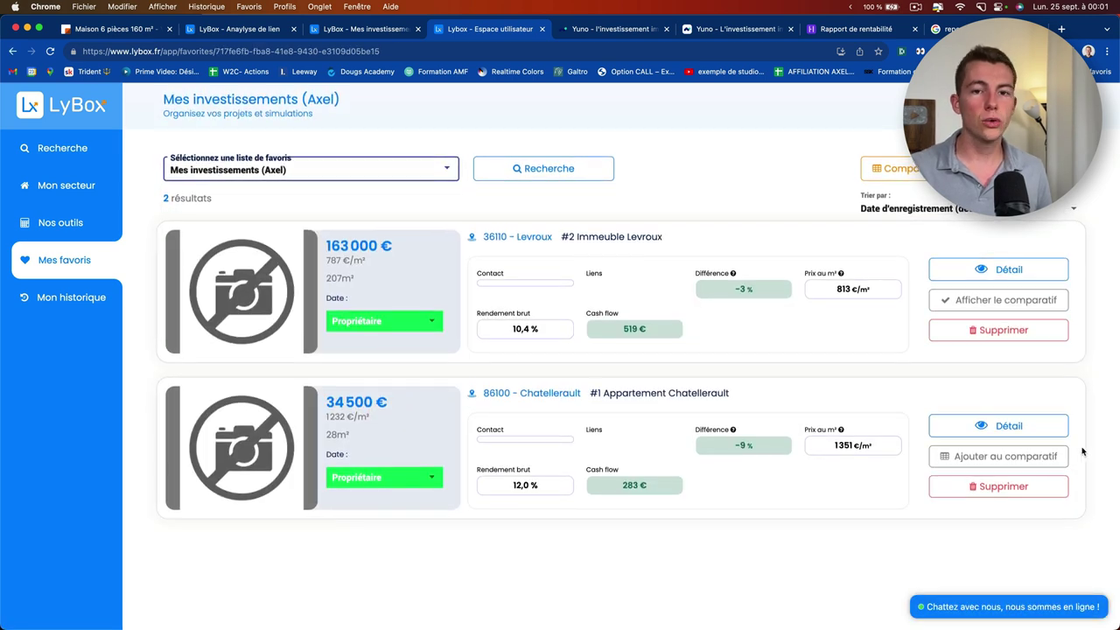
Open the Rendement page of #1 Appartement Chatellerault and examine its accountant and CGA fees
click(1019, 424)
click(602, 216)
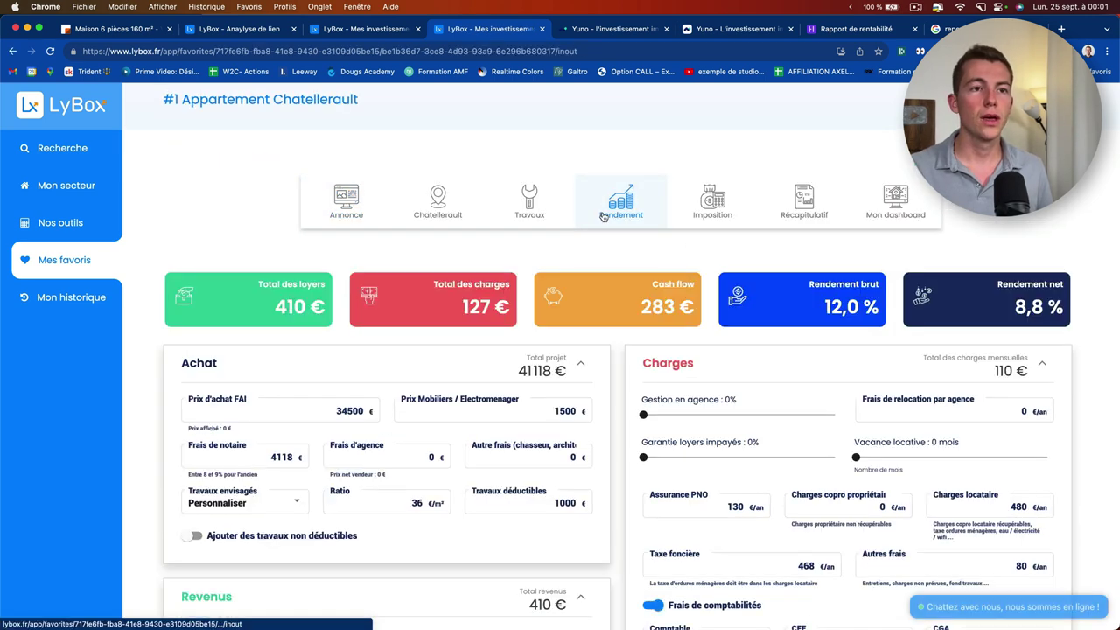
scroll(1015, 446, down, 5)
scroll(1097, 446, up, 3)
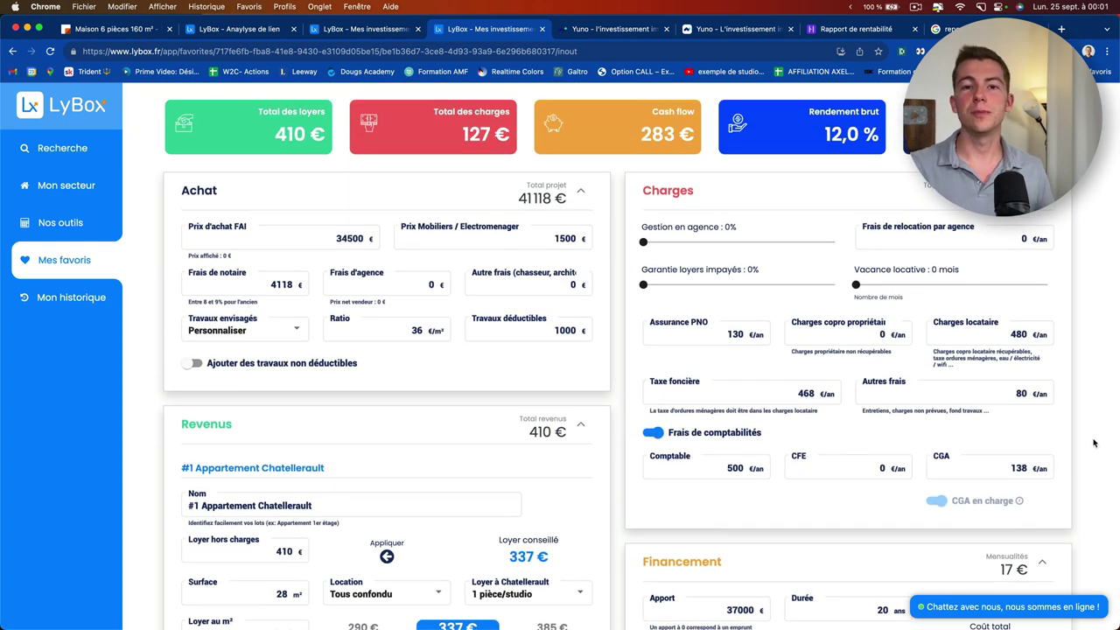
scroll(1093, 444, up, 1)
double_click(724, 514)
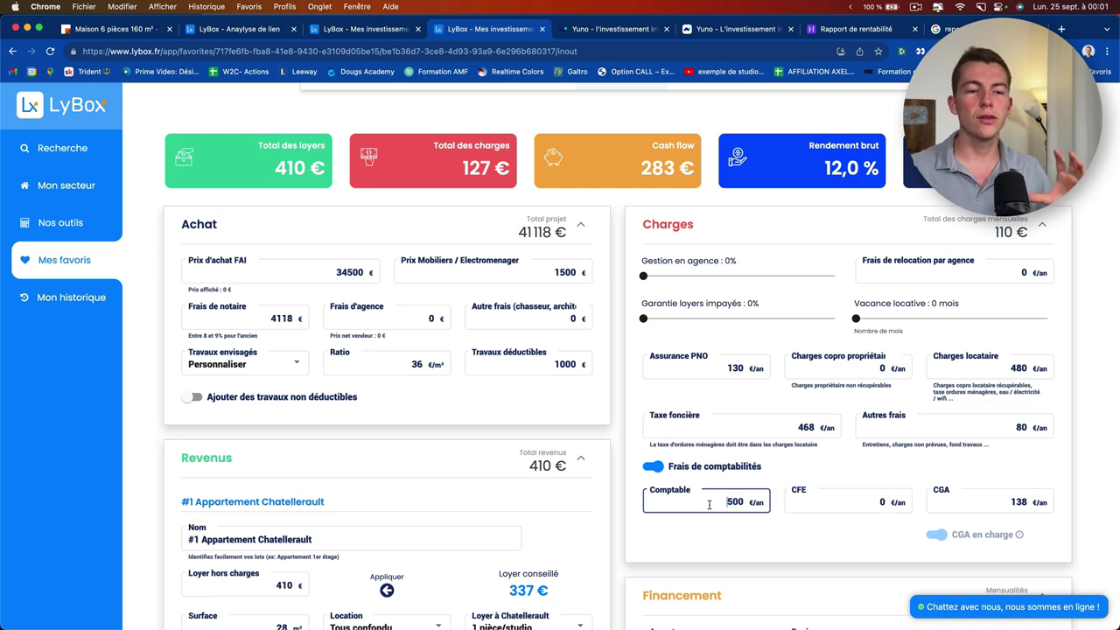
double_click(989, 503)
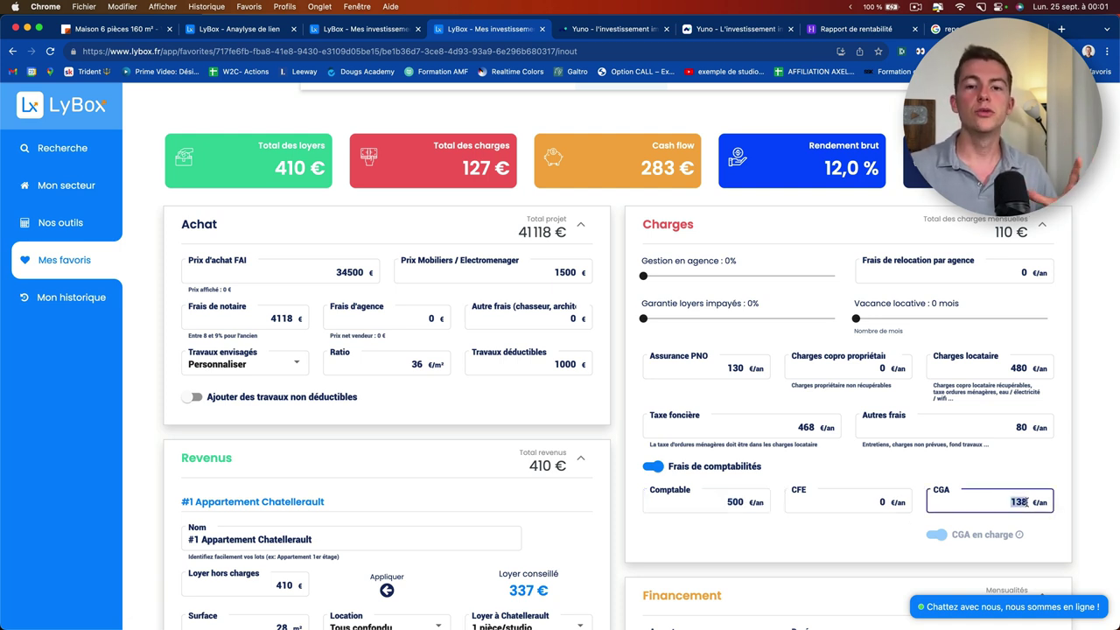
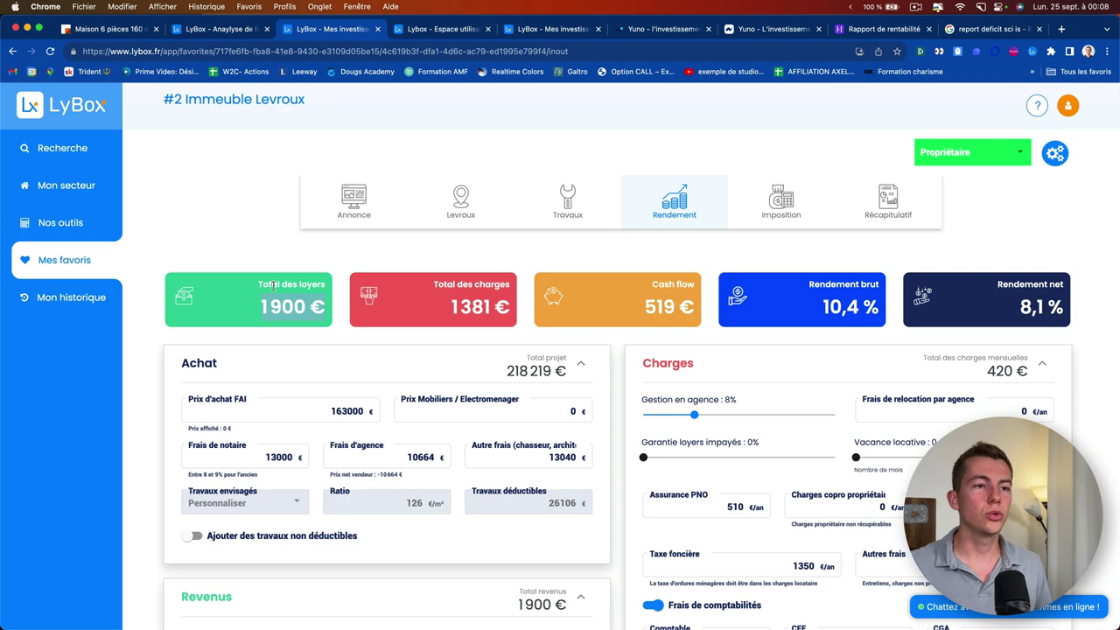
Examine the total charges of #2 Immeuble Levroux and the slices of its monthly charges breakdown chart
drag(447, 285, 490, 306)
click(504, 307)
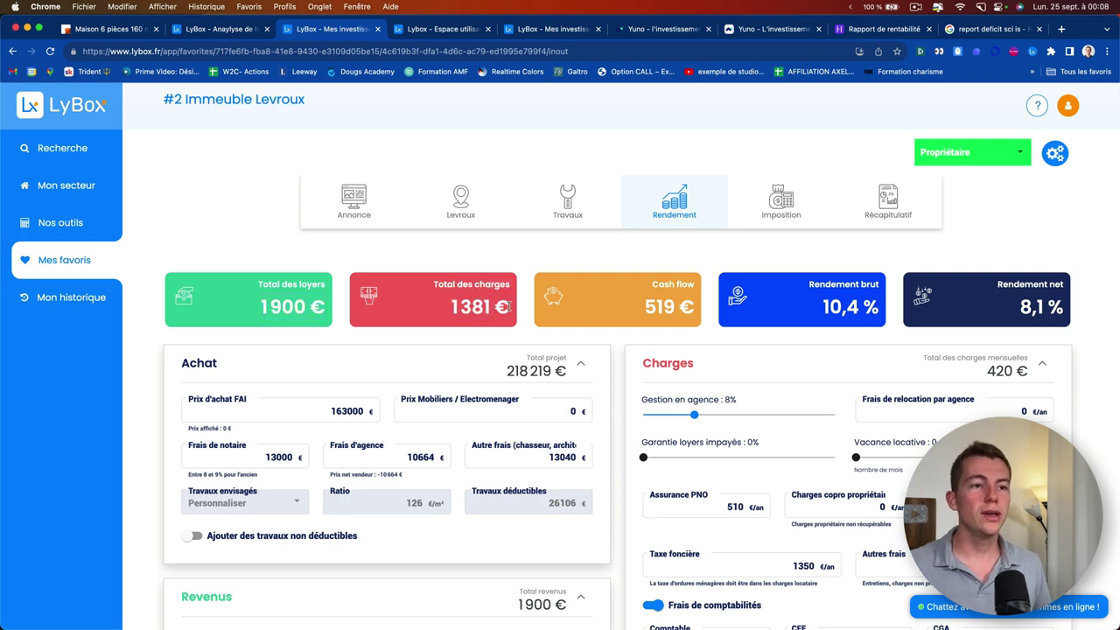
scroll(522, 303, down, 15)
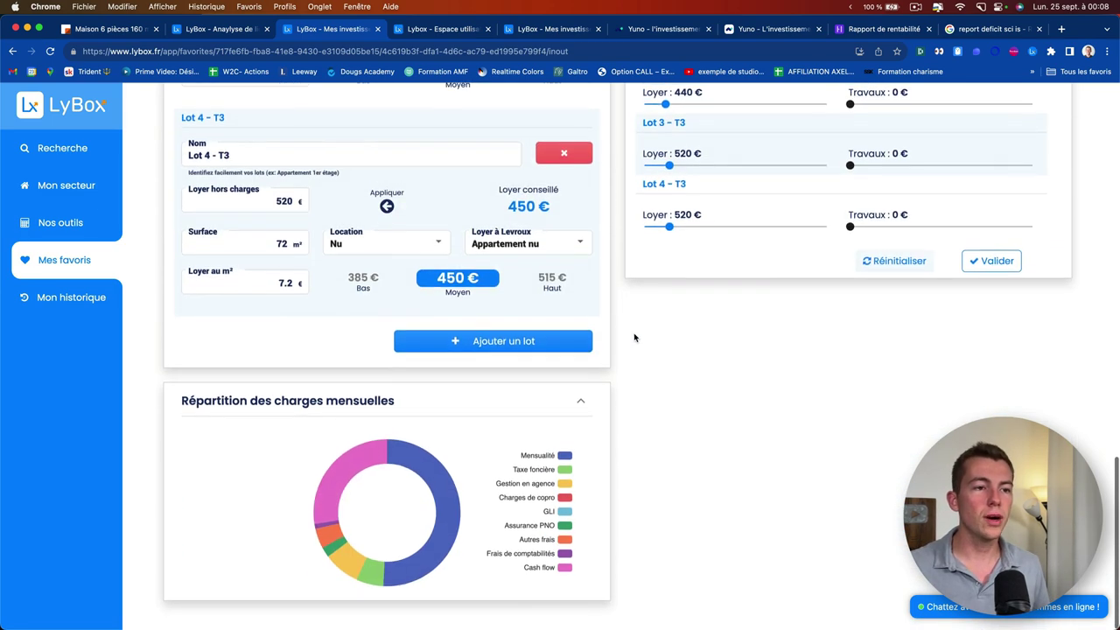
mouse_move(430, 425)
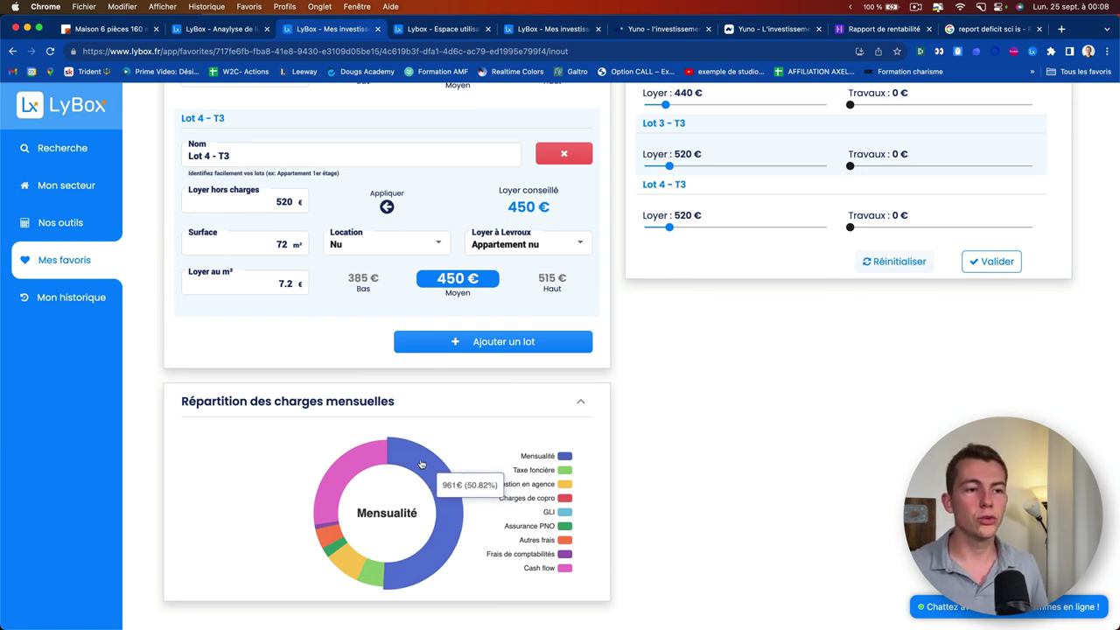
mouse_move(378, 574)
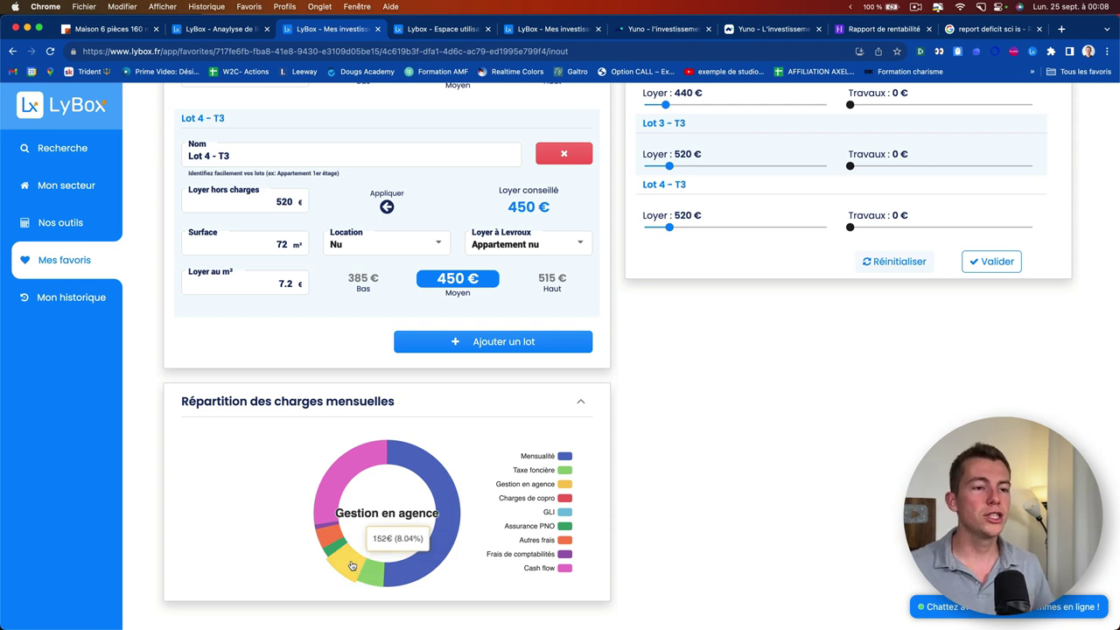
mouse_move(335, 548)
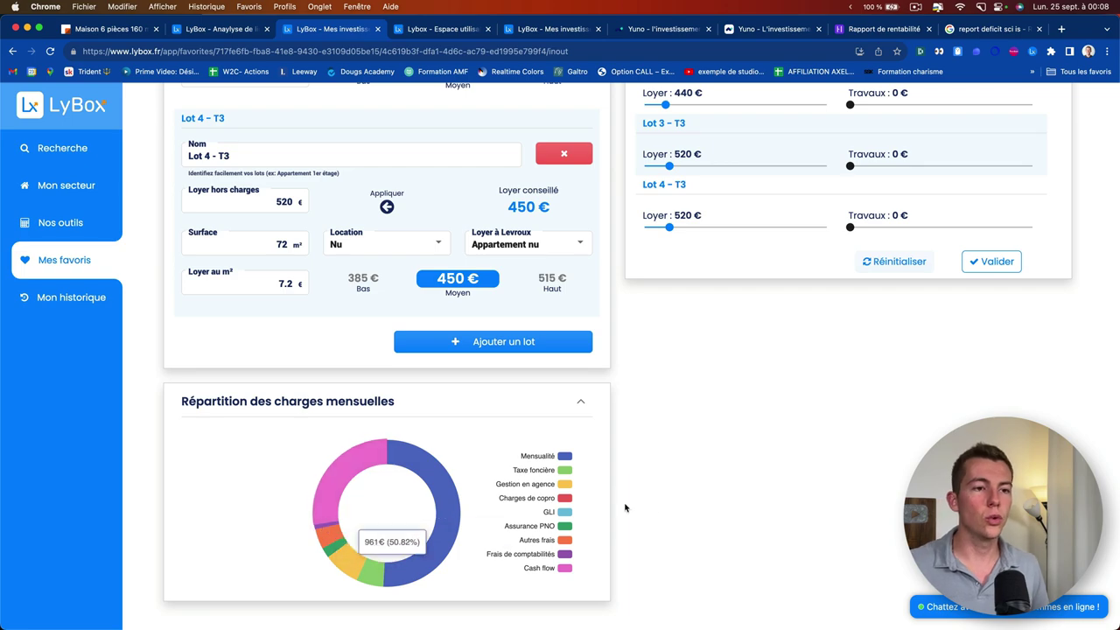
scroll(632, 421, up, 15)
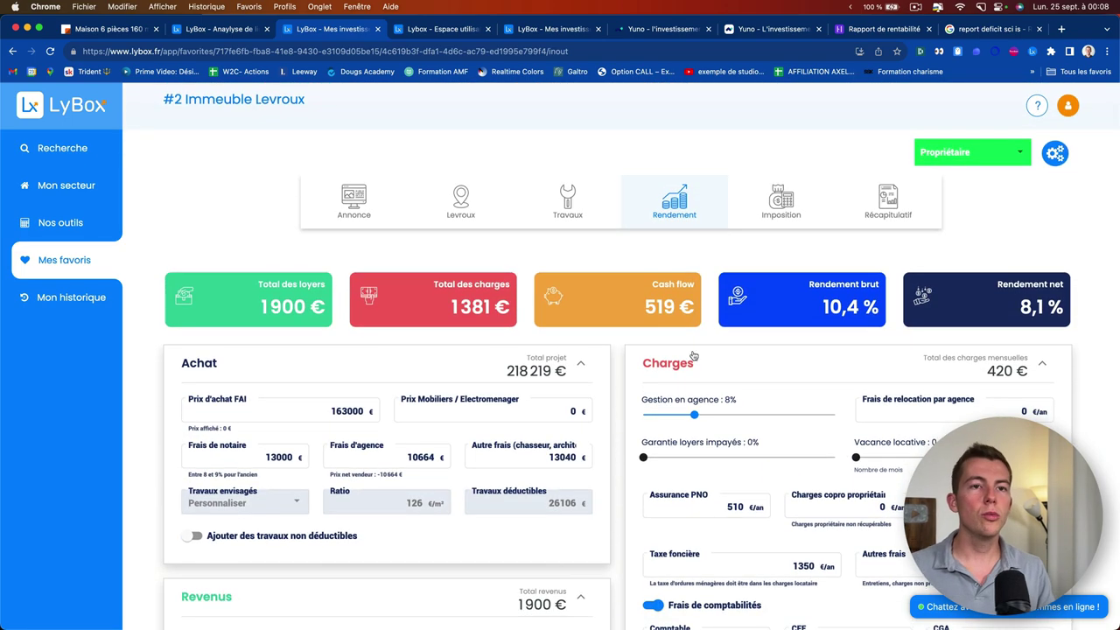
Review the gross return, net return and cash flow figures of the Levroux building on the Rendement page
click(782, 226)
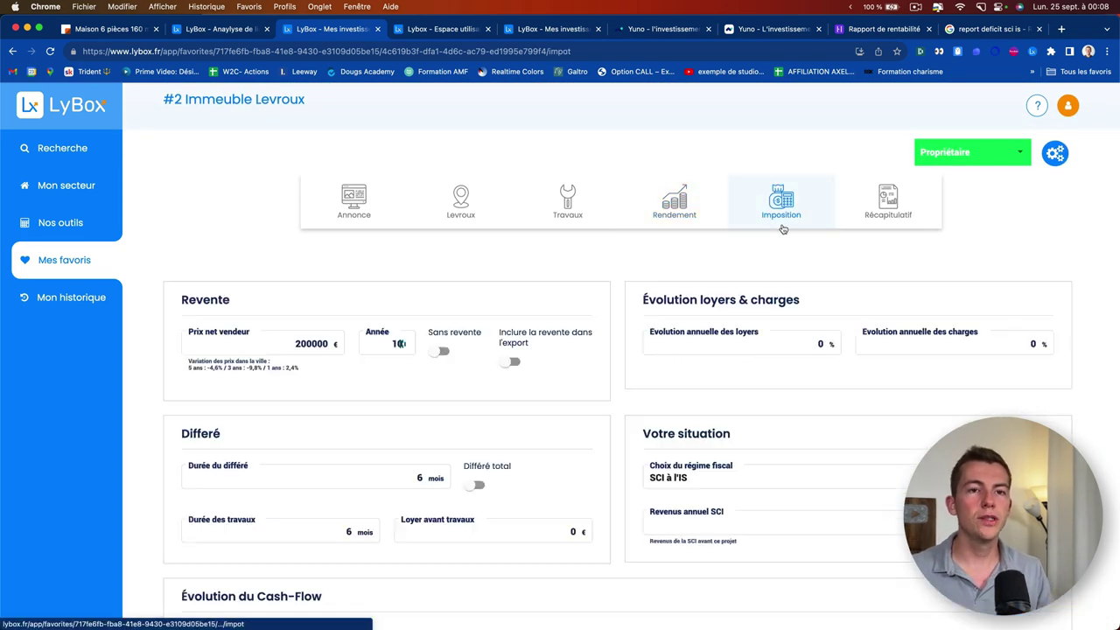
click(674, 203)
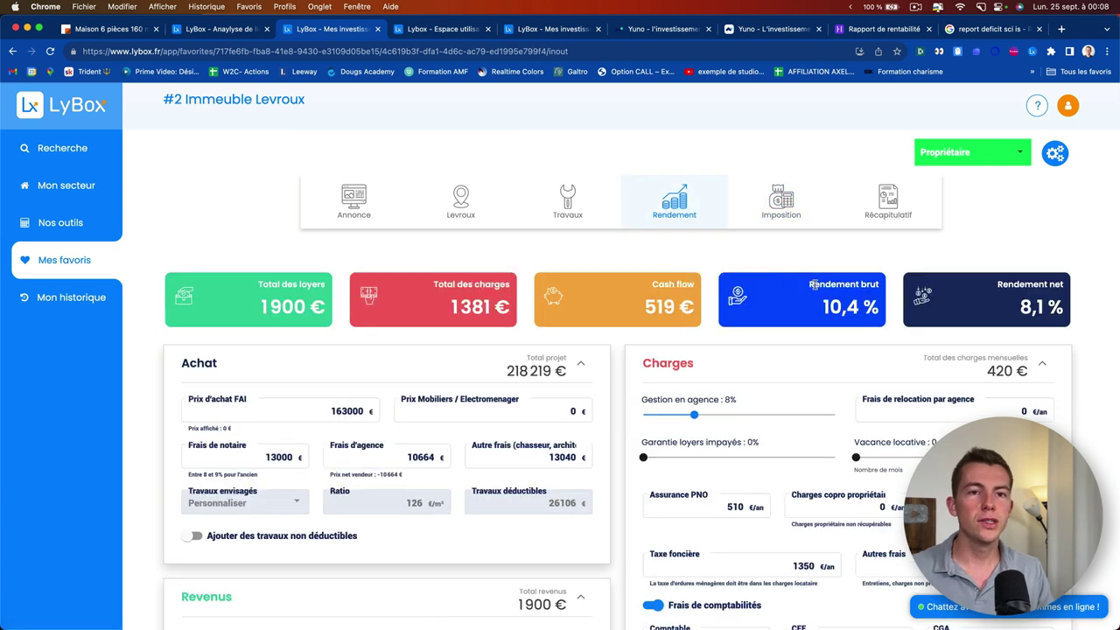
drag(810, 284, 886, 288)
drag(998, 284, 1055, 286)
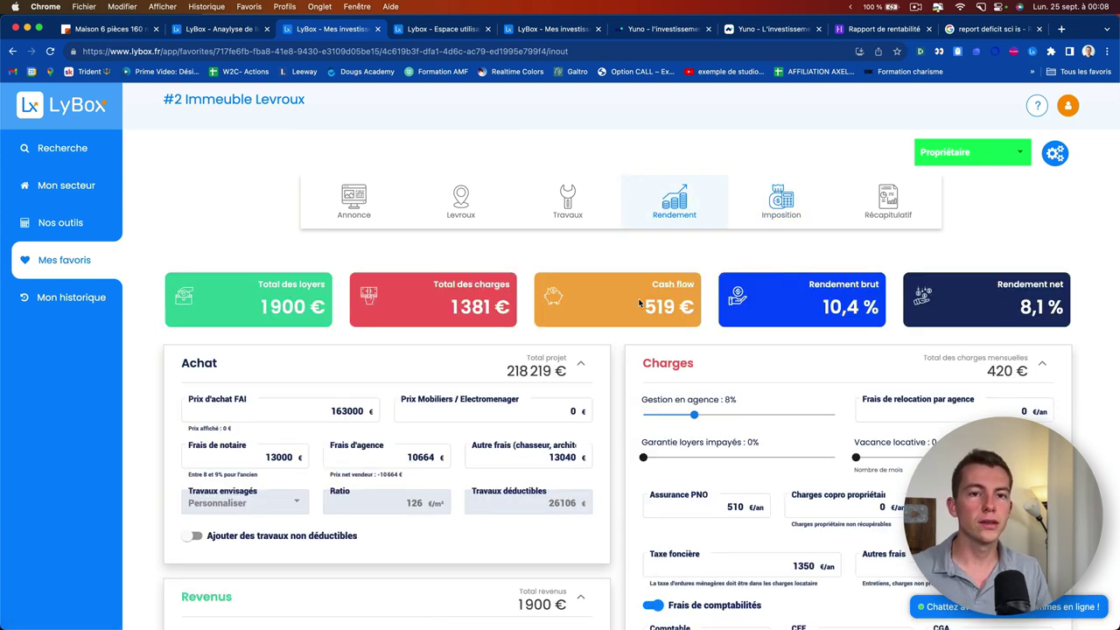
drag(644, 308, 678, 308)
click(678, 308)
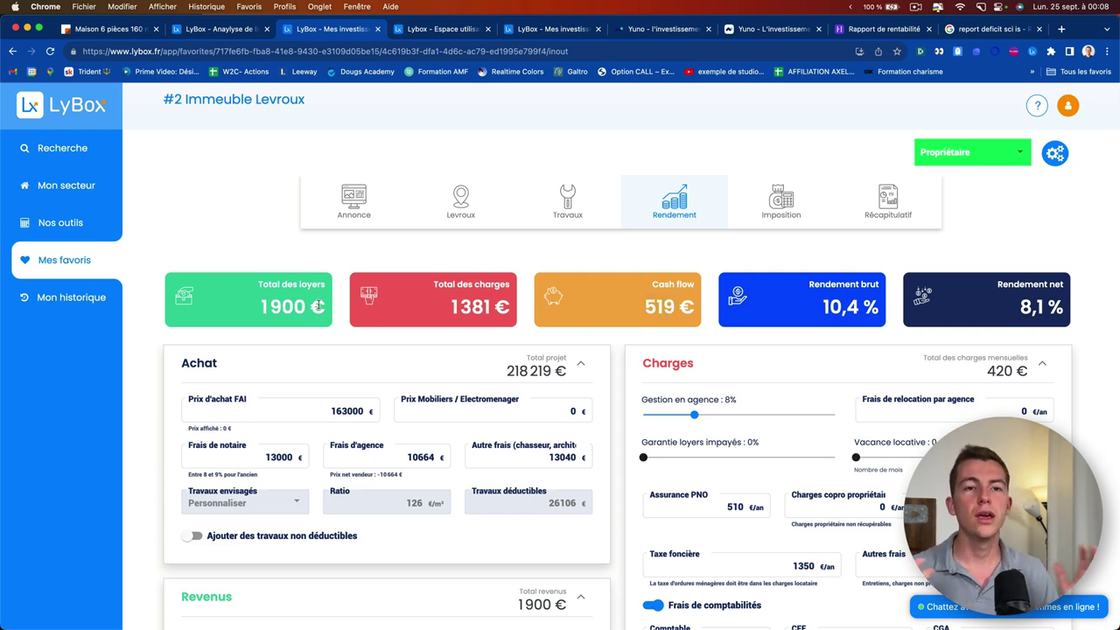
drag(644, 306, 674, 303)
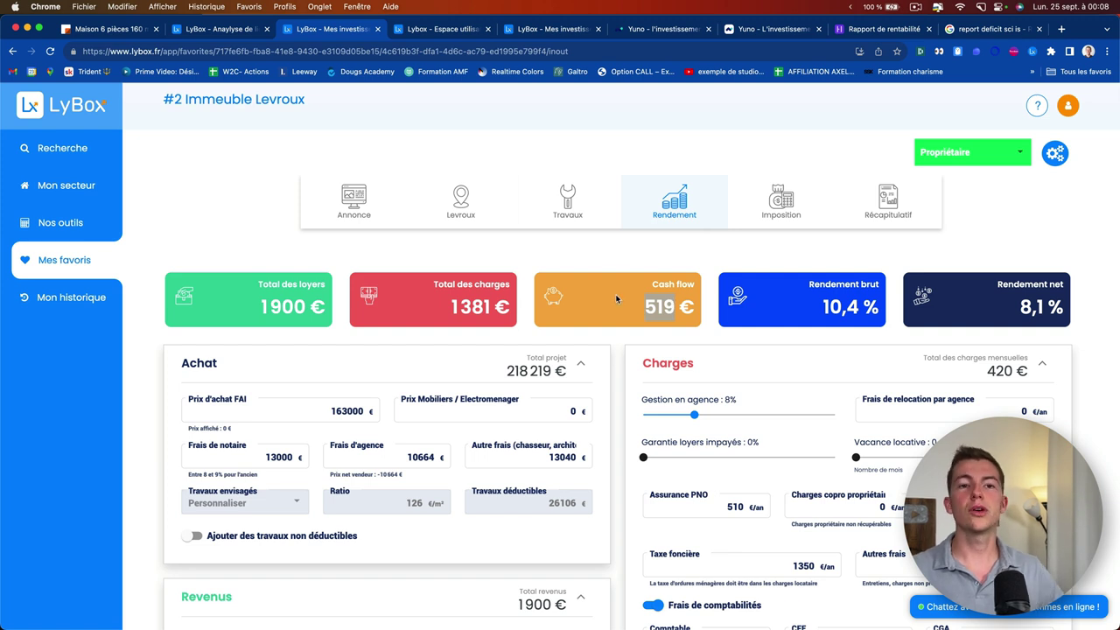
Open the Imposition page of the Levroux building and examine the net selling price in the Revente section
click(765, 219)
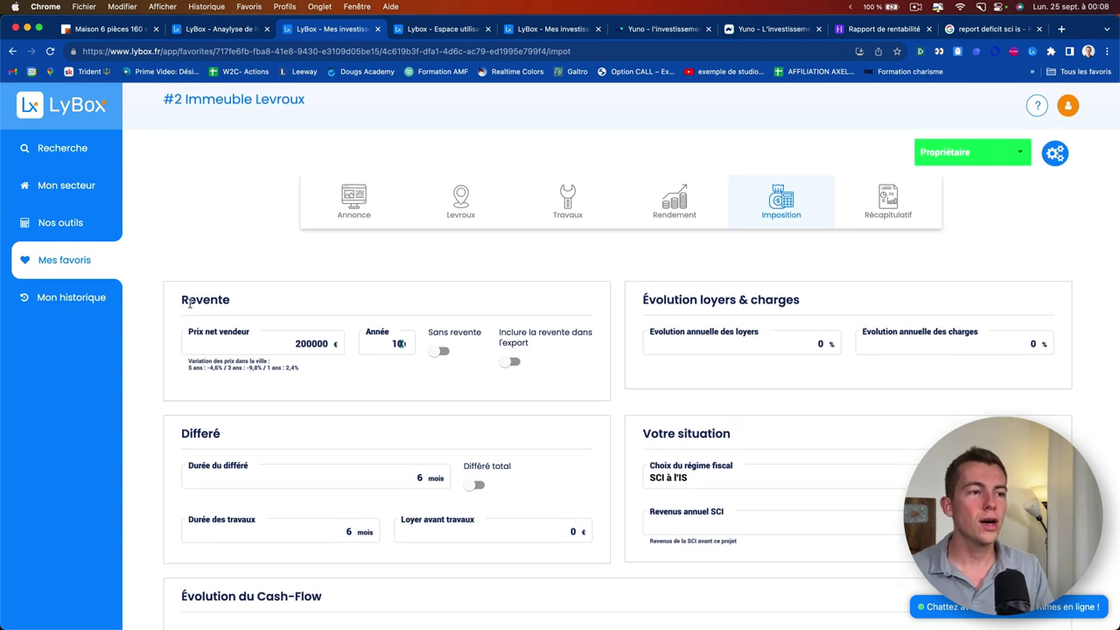
drag(181, 300, 280, 302)
click(282, 307)
click(305, 344)
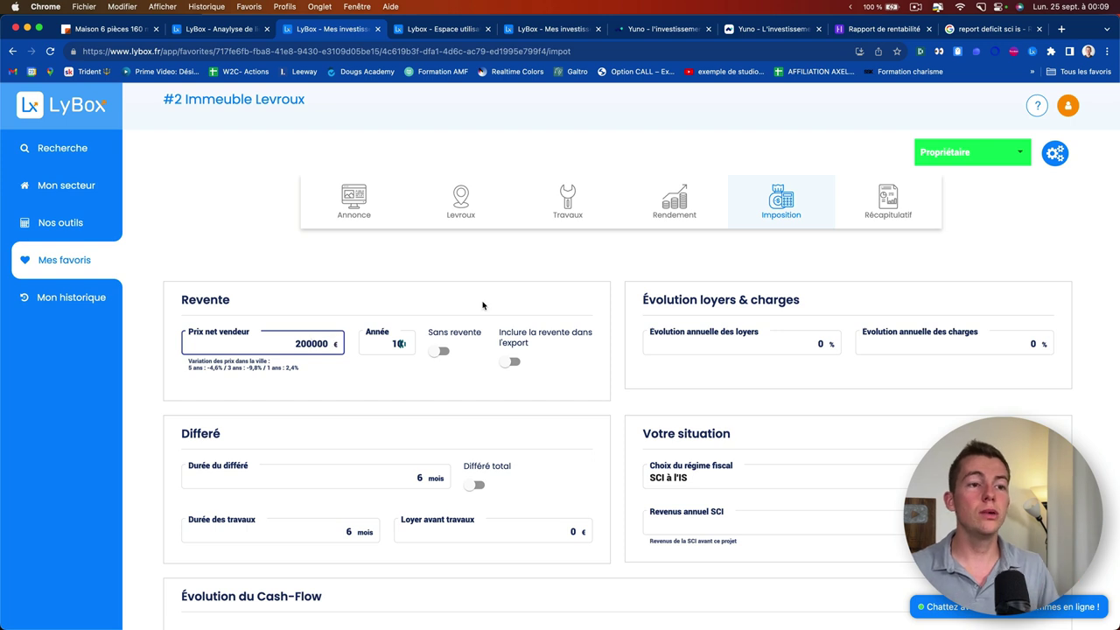
Switch the "Sans revente" option on and back off, and set the resale year to 15
click(440, 350)
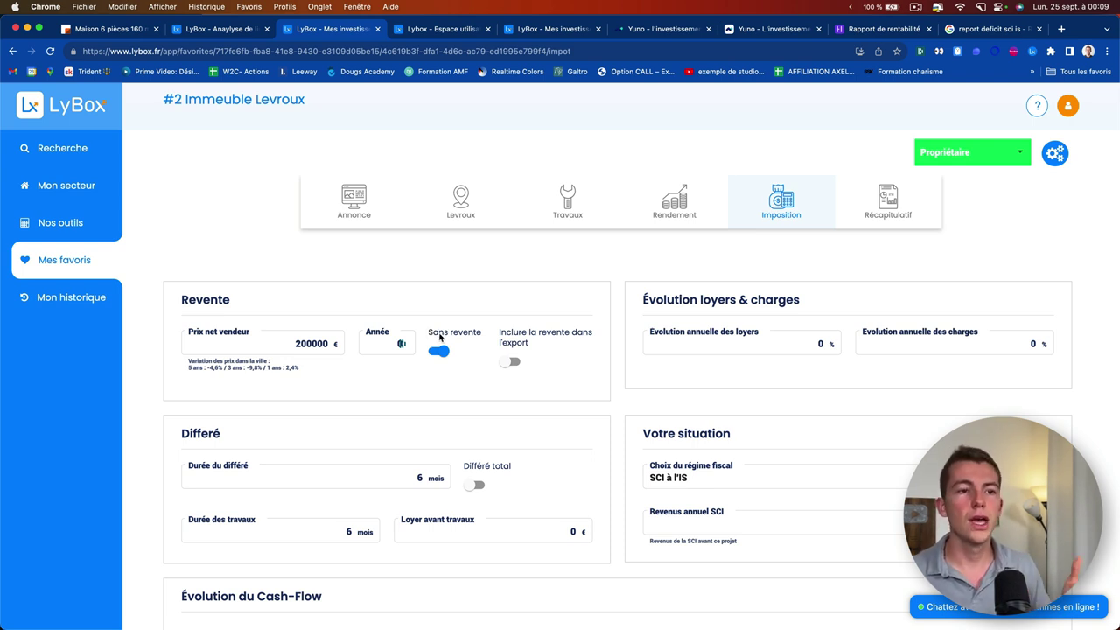
click(440, 352)
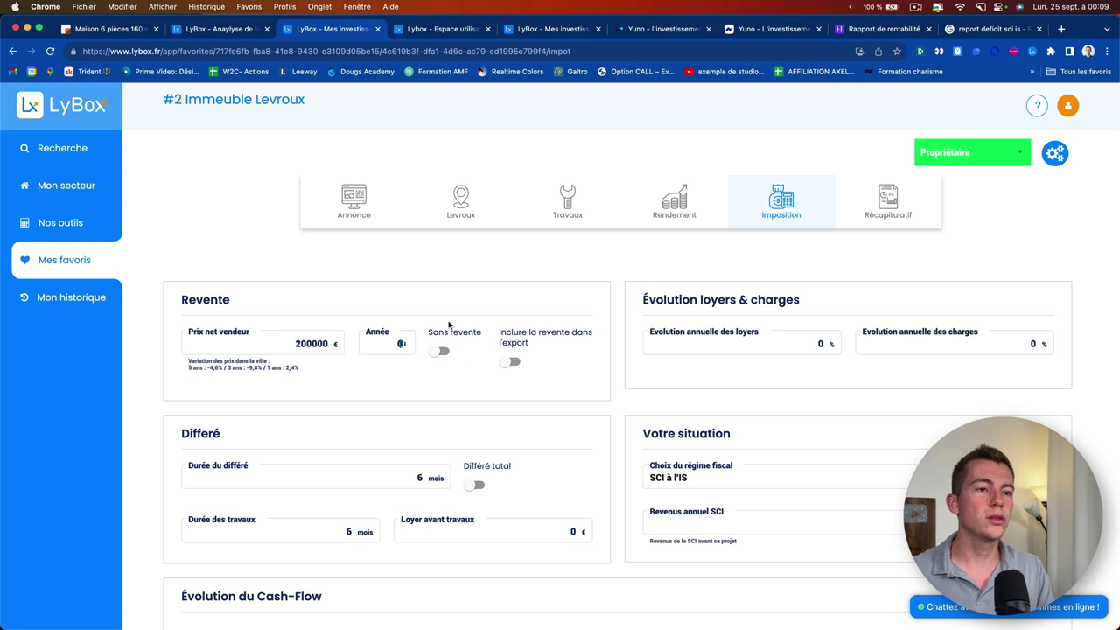
click(386, 337)
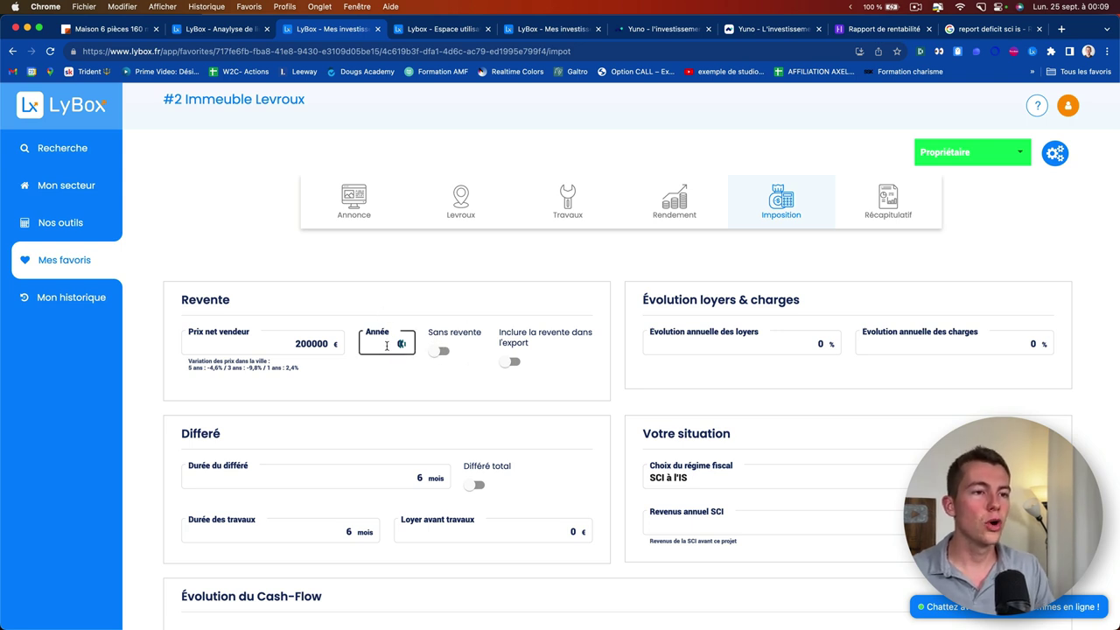
key(Escape)
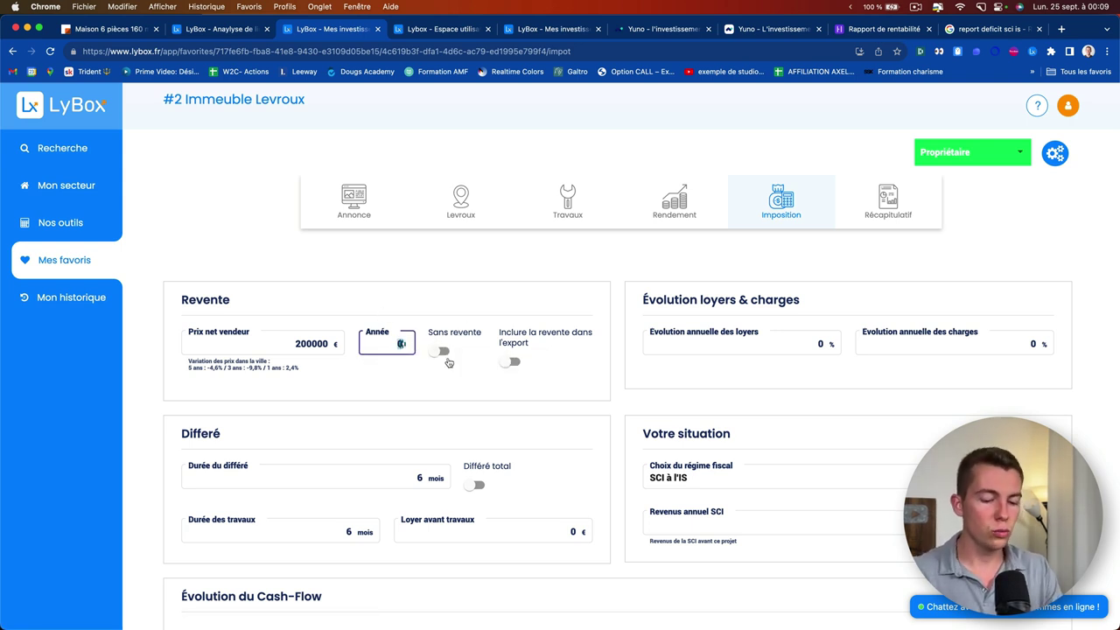
text(1)
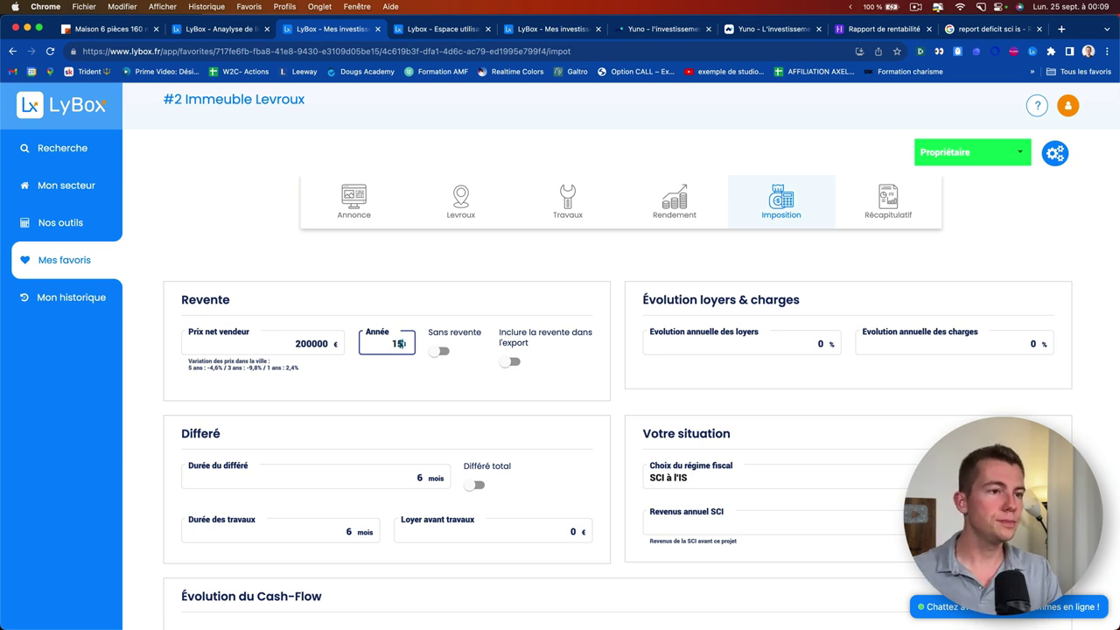
text(5)
click(289, 342)
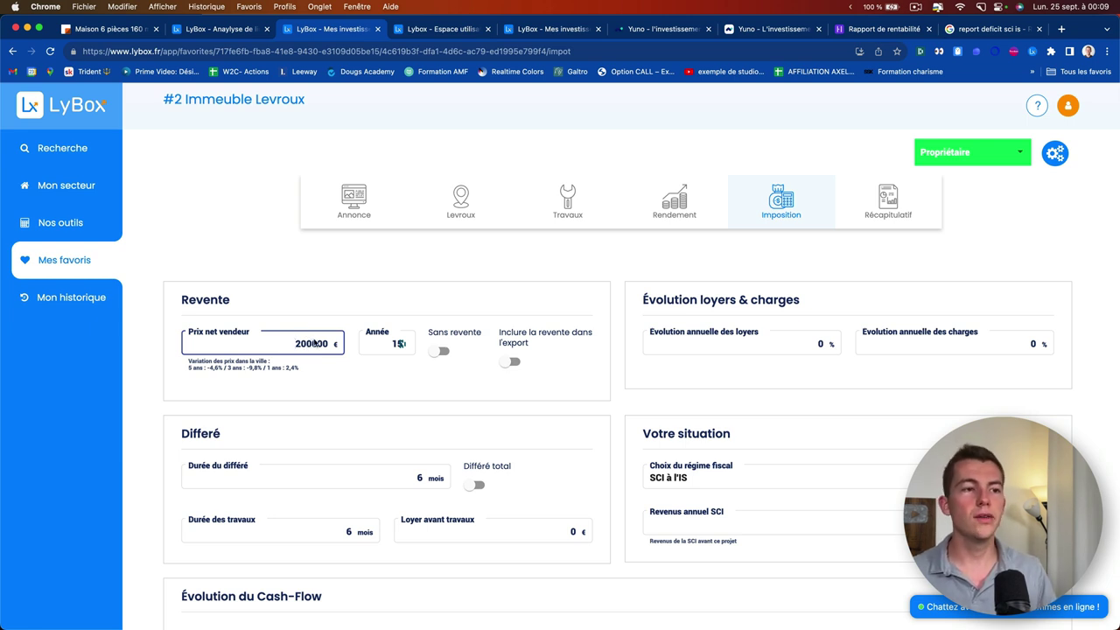
Examine the net selling price entered for the resale of the building
double_click(307, 343)
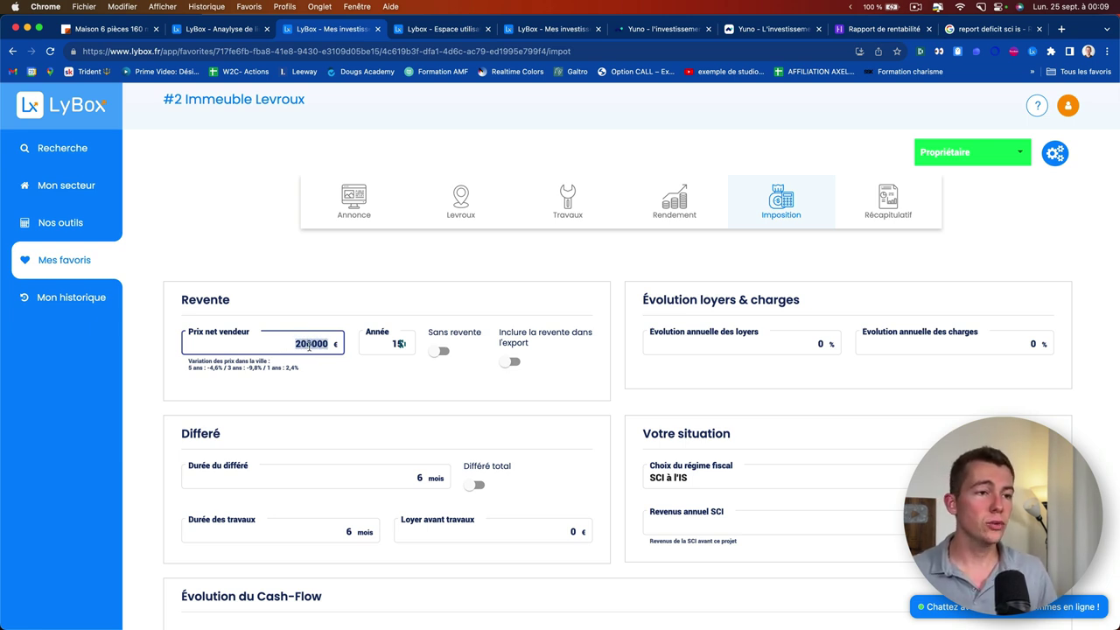
click(315, 345)
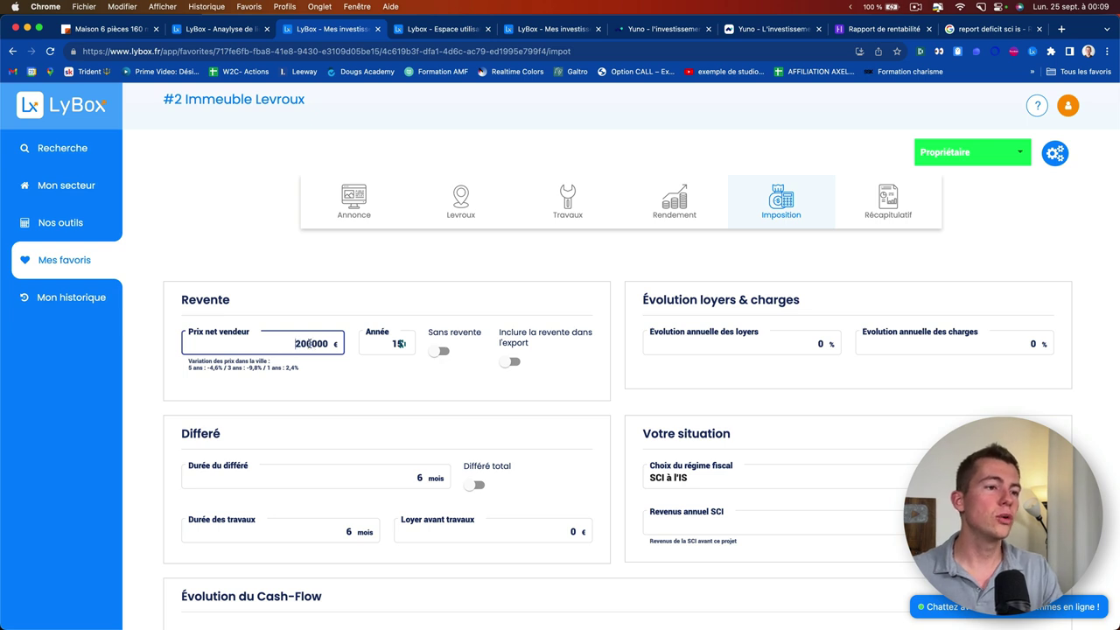
double_click(310, 345)
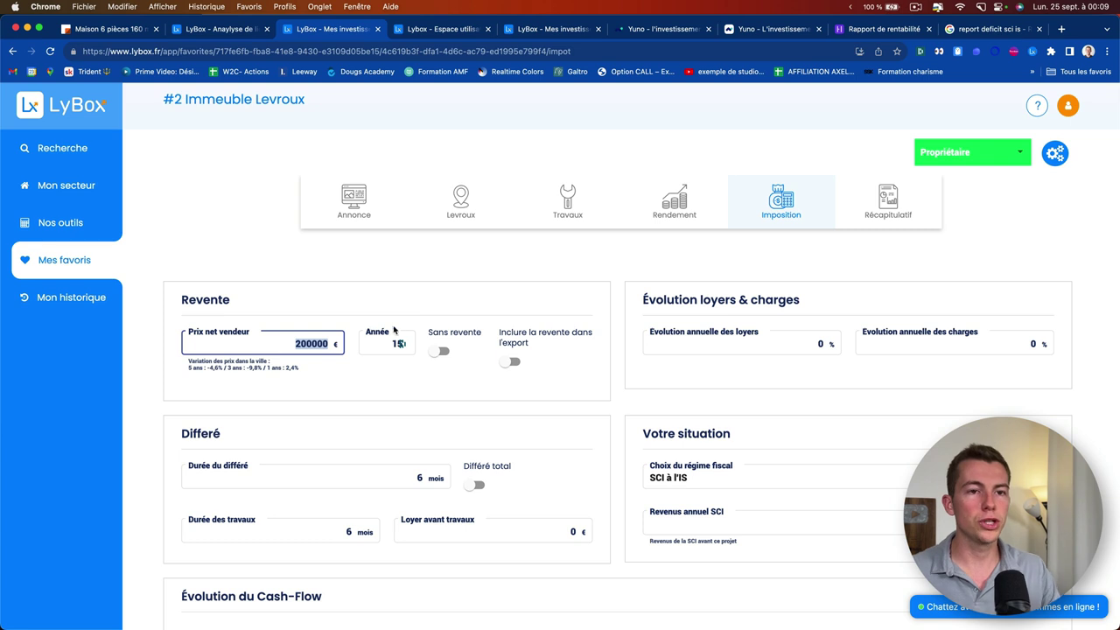
Try an annual rent evolution of 1 % and set it back to 0 %
click(749, 343)
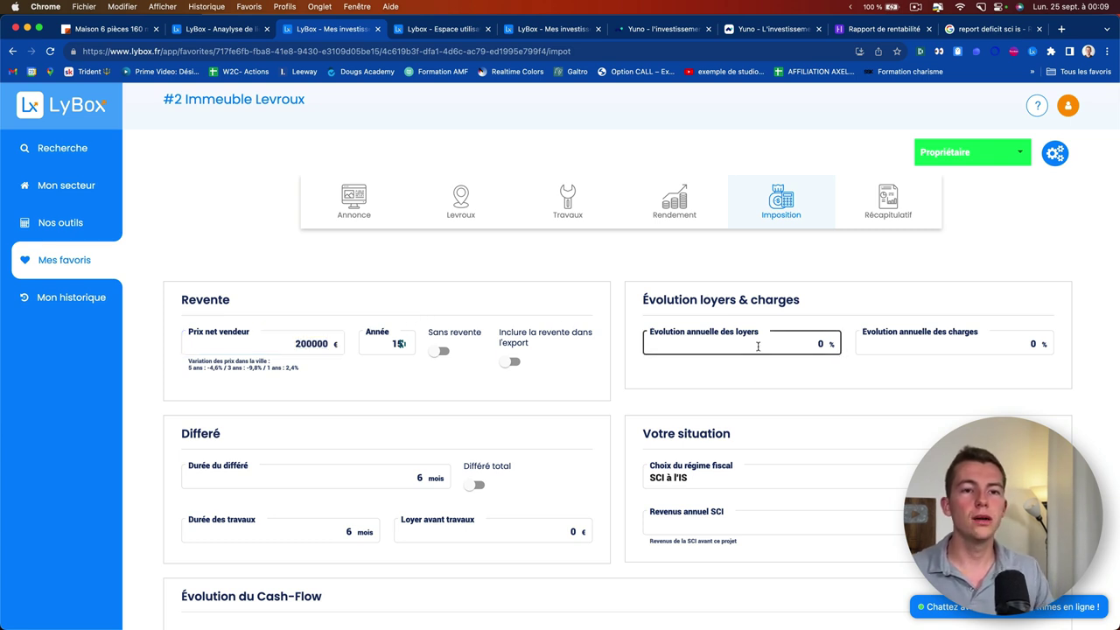
double_click(821, 344)
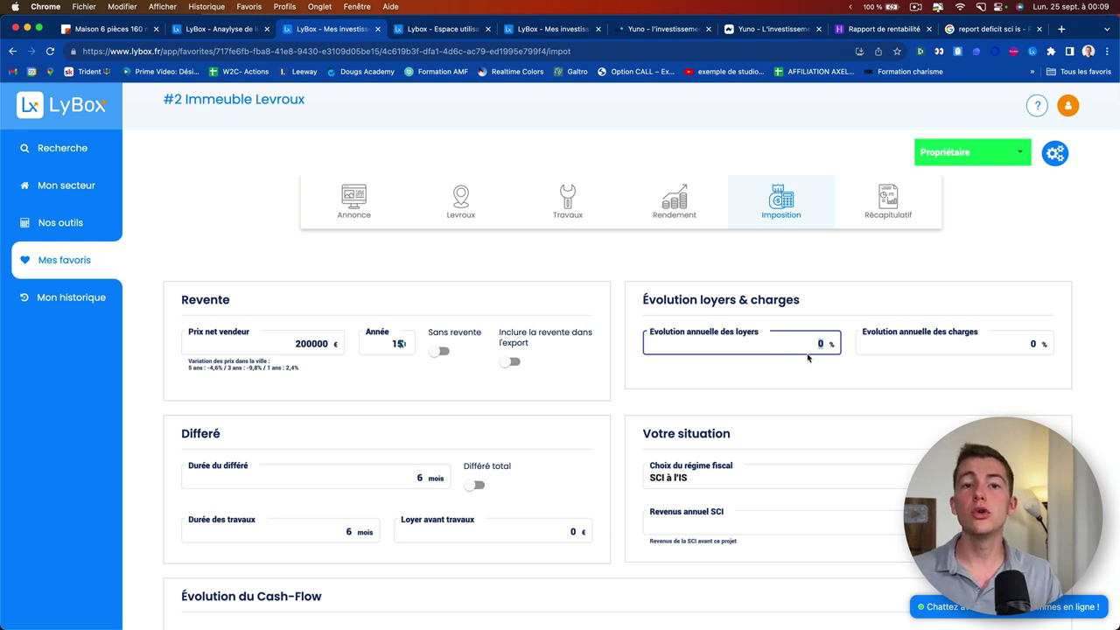
text(1)
key(BackSpace)
text(0)
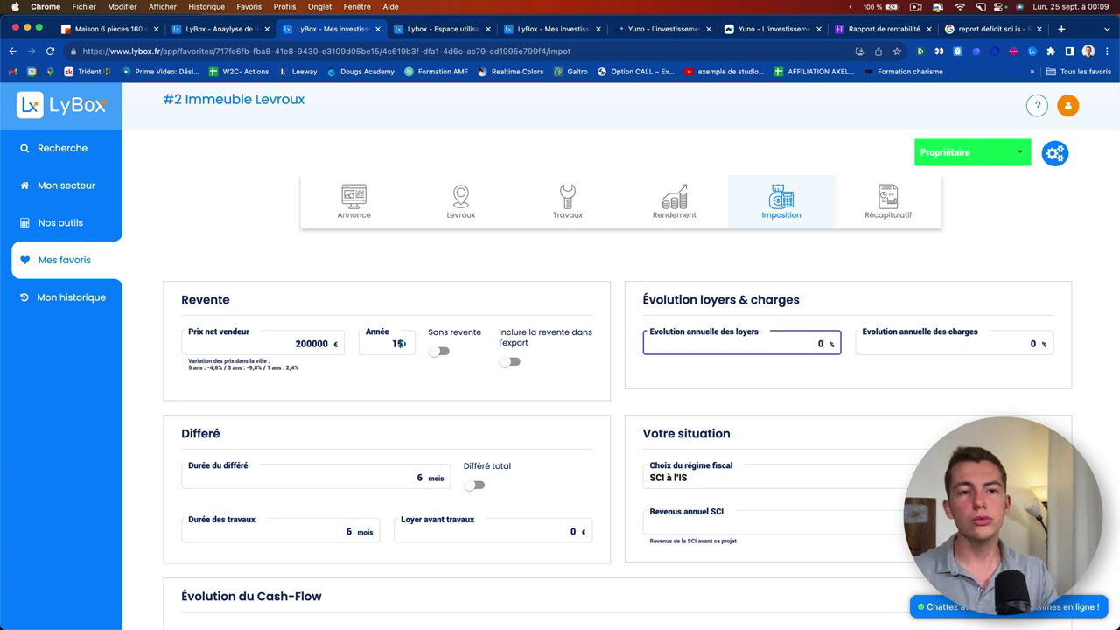
click(913, 343)
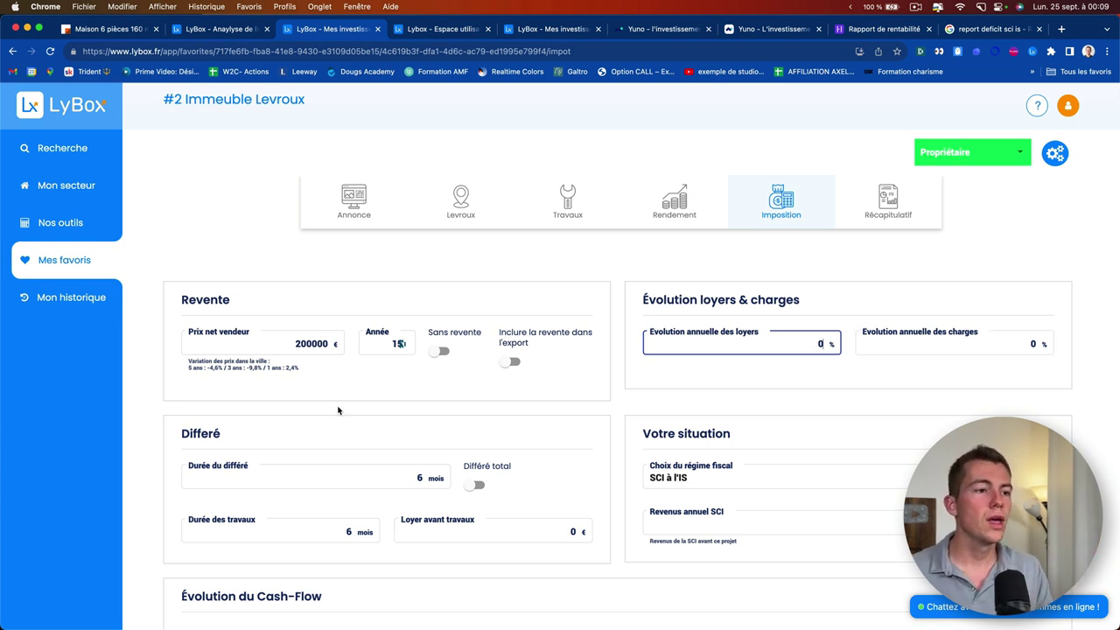
Check the deferral duration in the Differé section, and enable the "Différé total" option
scroll(338, 411, down, 2)
click(180, 370)
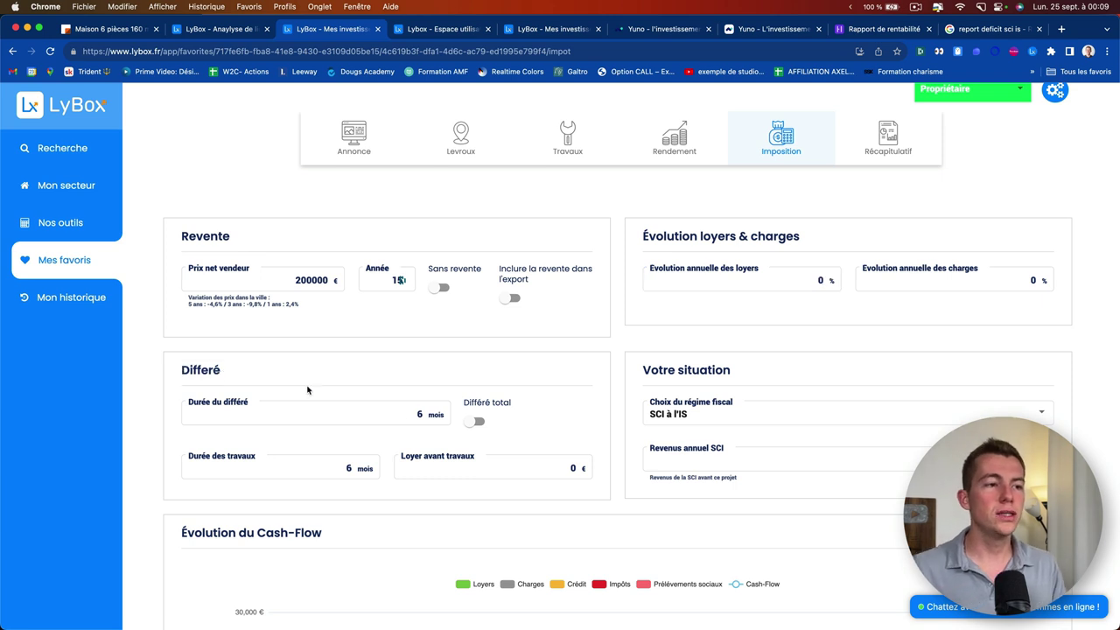
double_click(418, 417)
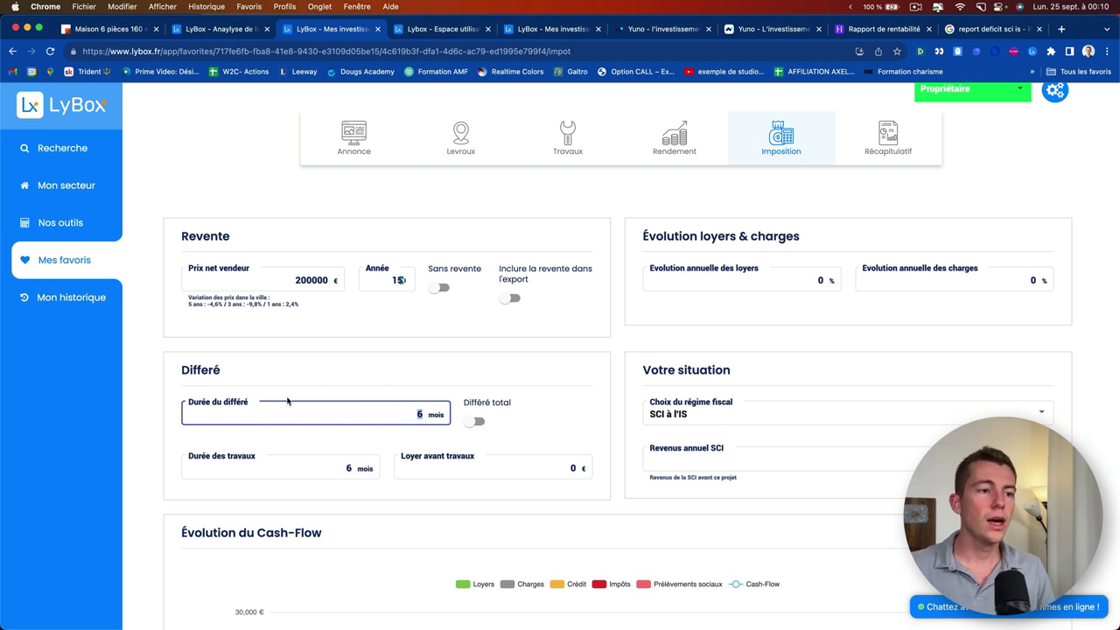
click(477, 422)
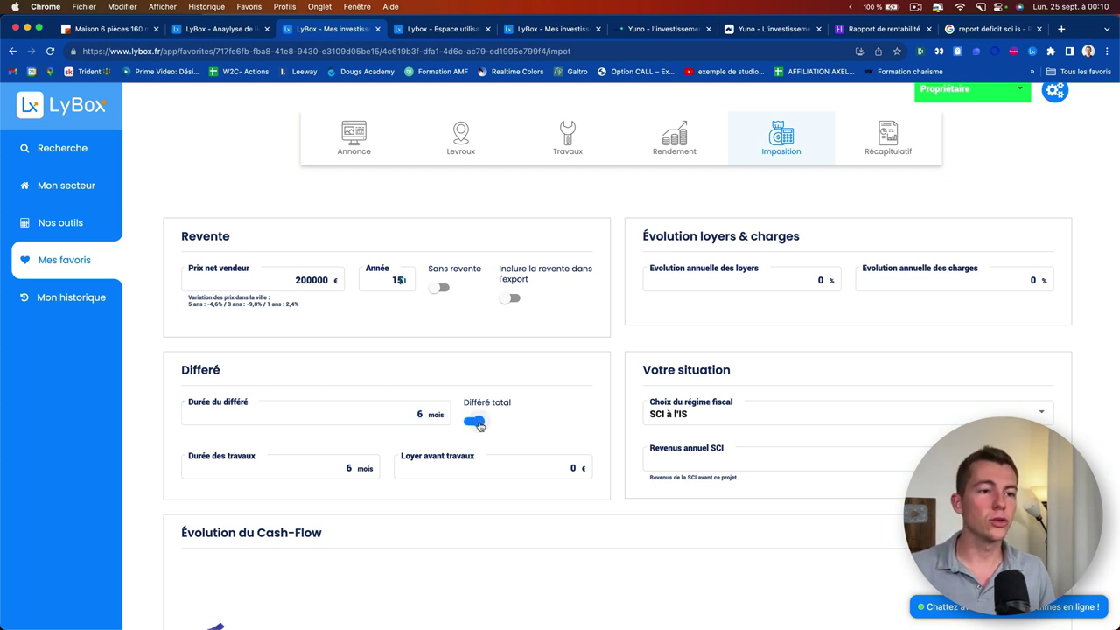
click(481, 424)
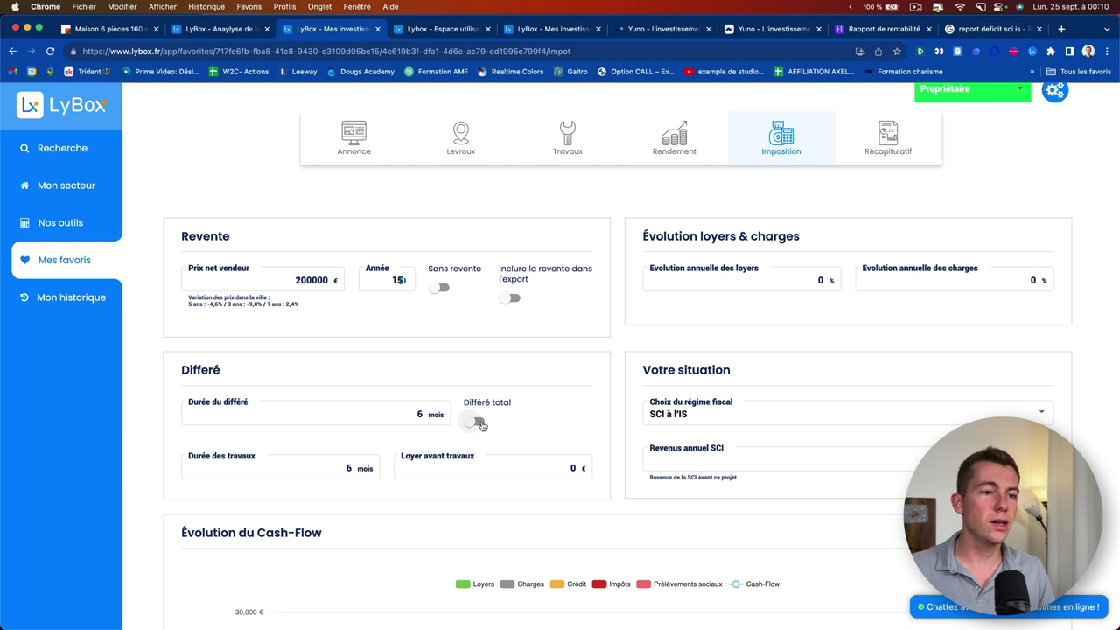
click(478, 423)
Check the works duration and the rent before works in the Differé section
click(217, 464)
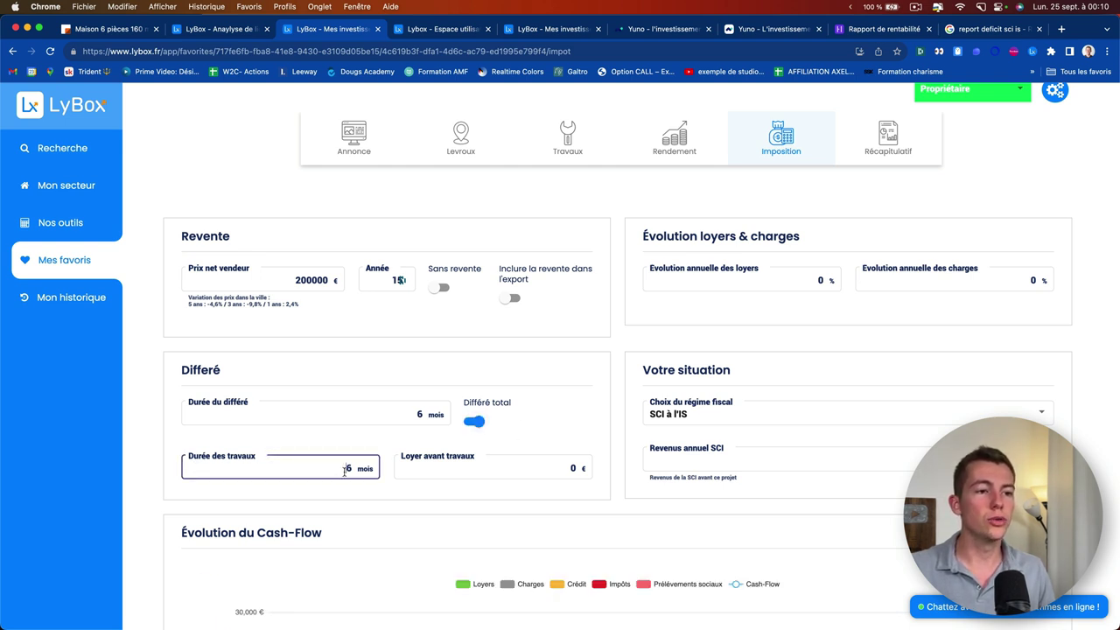
drag(337, 470, 364, 472)
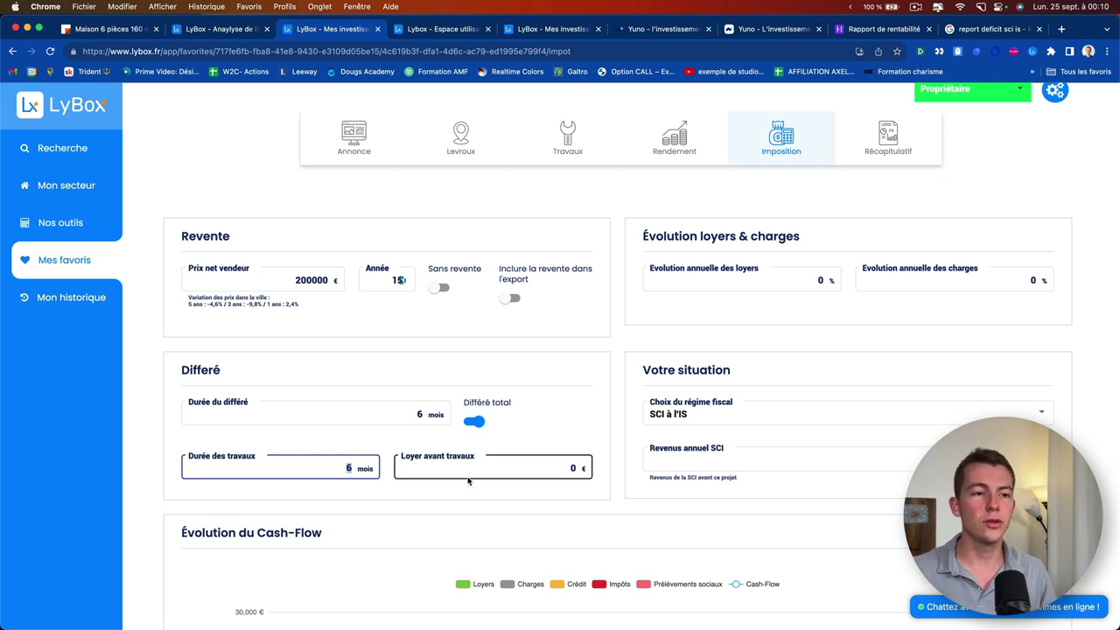
click(411, 463)
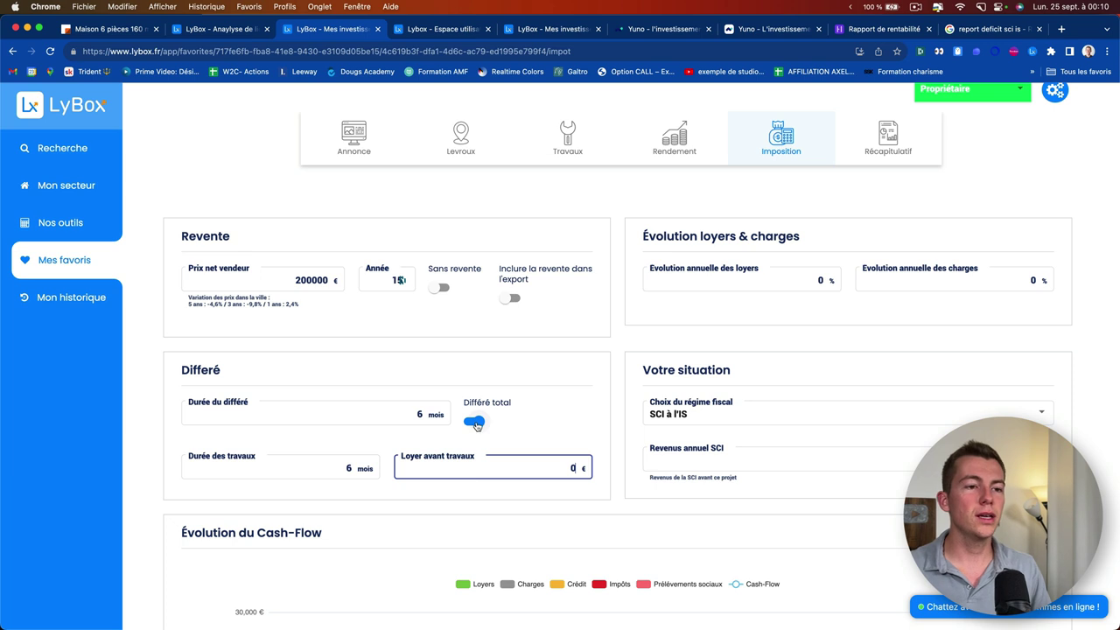
click(337, 469)
Try a rent before works of 100 € and set it back to 0 €
click(578, 466)
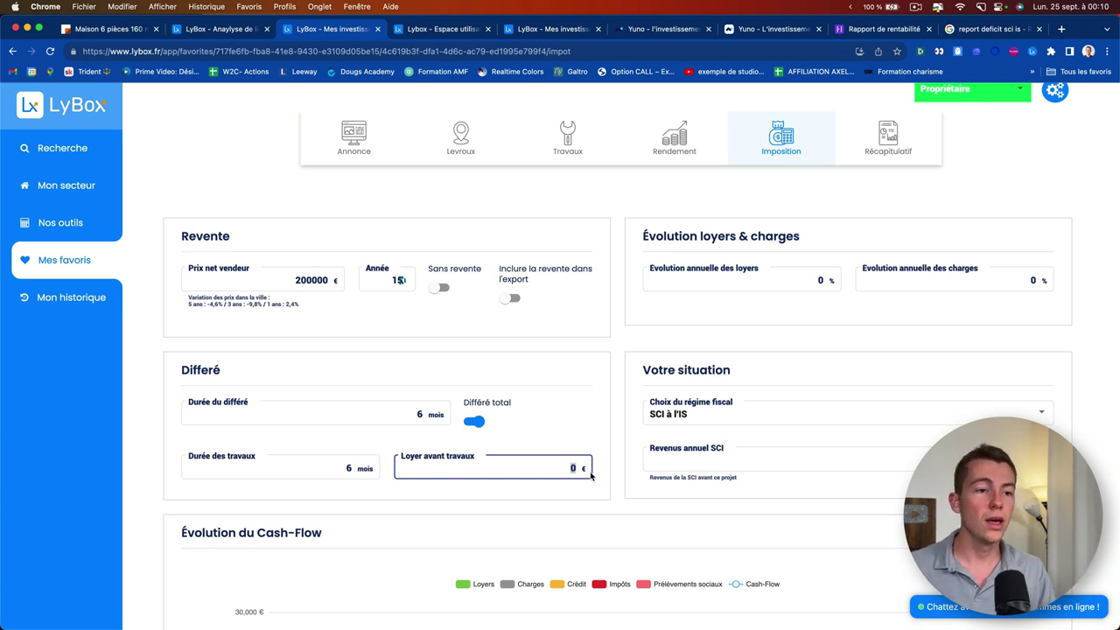
text(100)
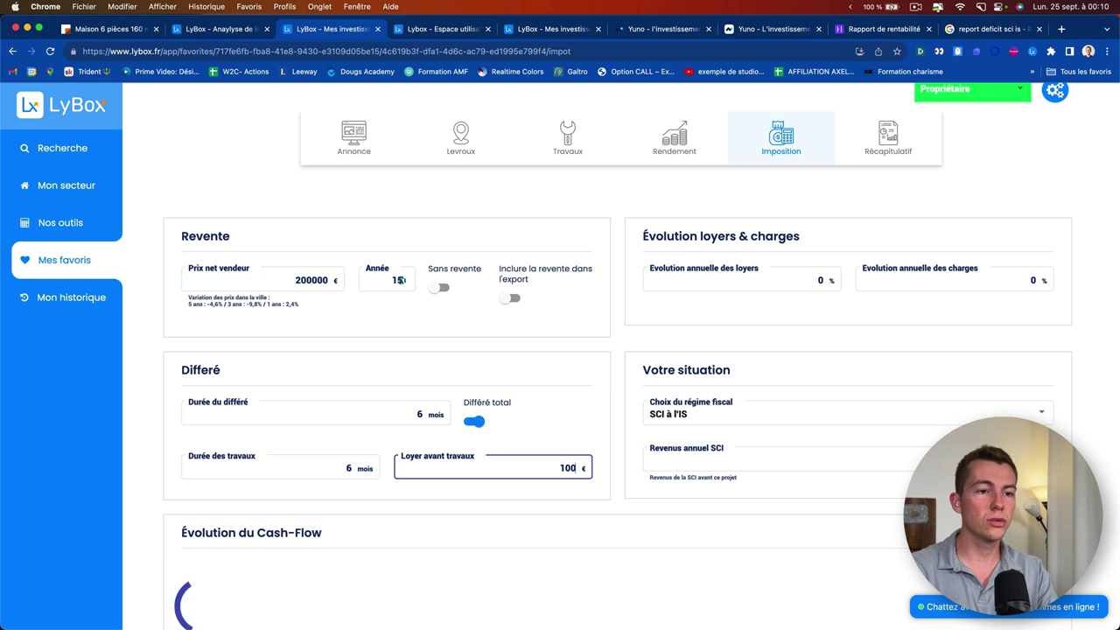
key(super+a)
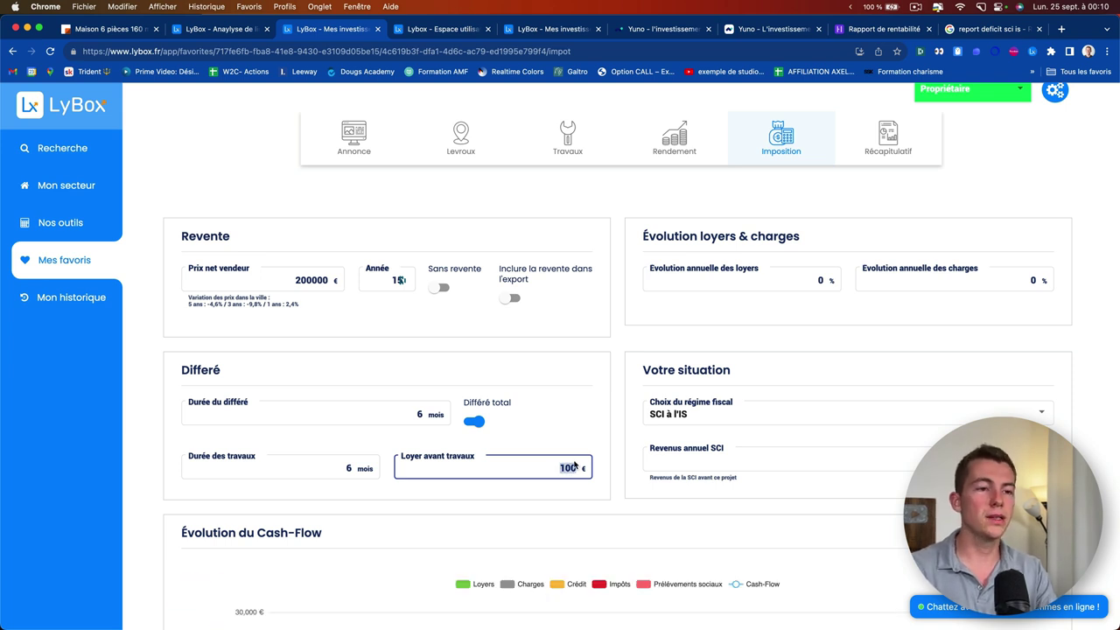
text(0)
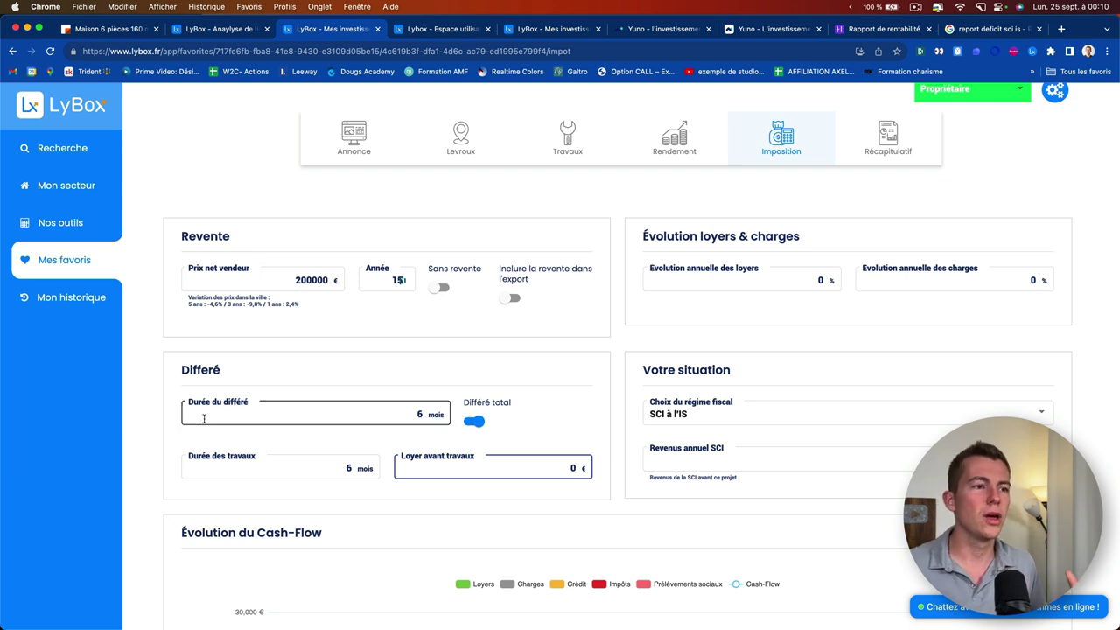
Compare the deferral duration with the works duration in the Differé section
double_click(417, 415)
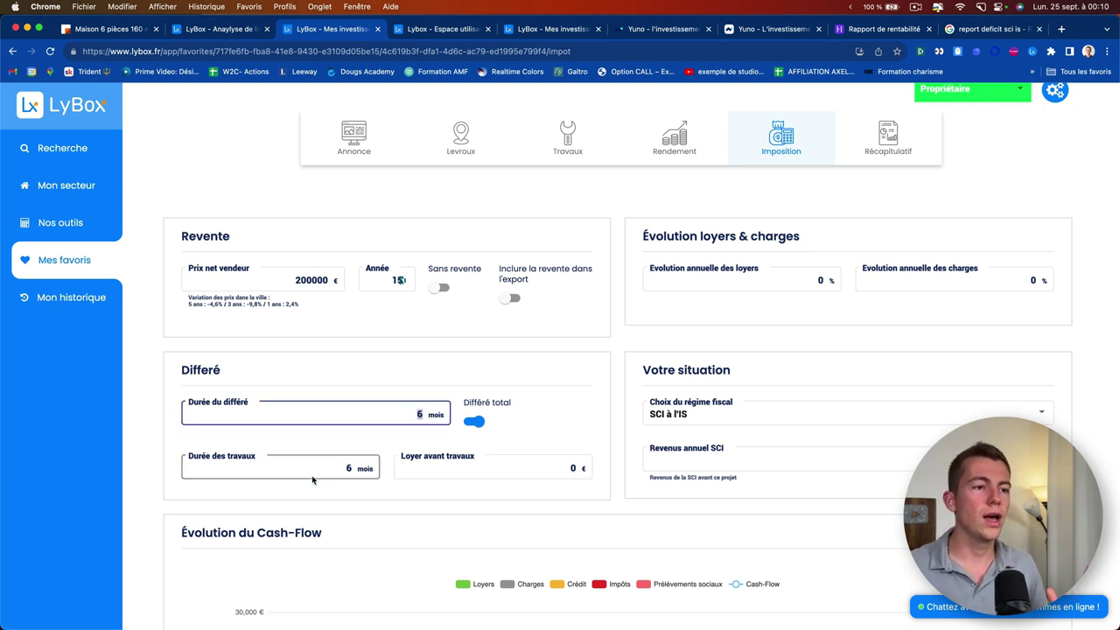
double_click(358, 470)
click(611, 446)
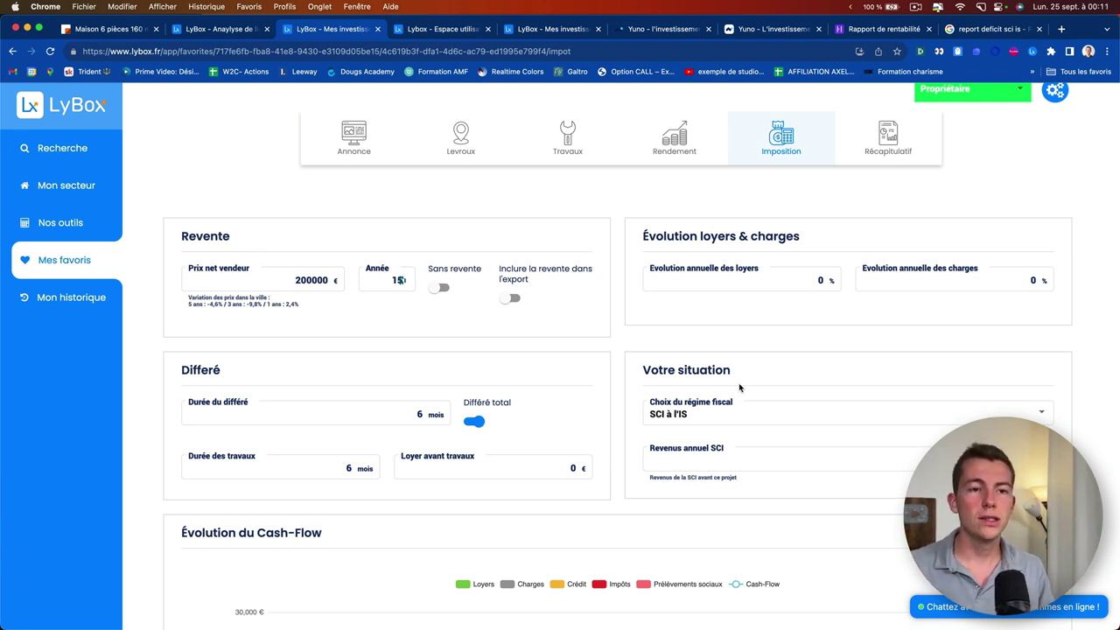
Choose "SCI à l'IS" as the tax regime under Votre situation, and check the annual SCI income
click(737, 422)
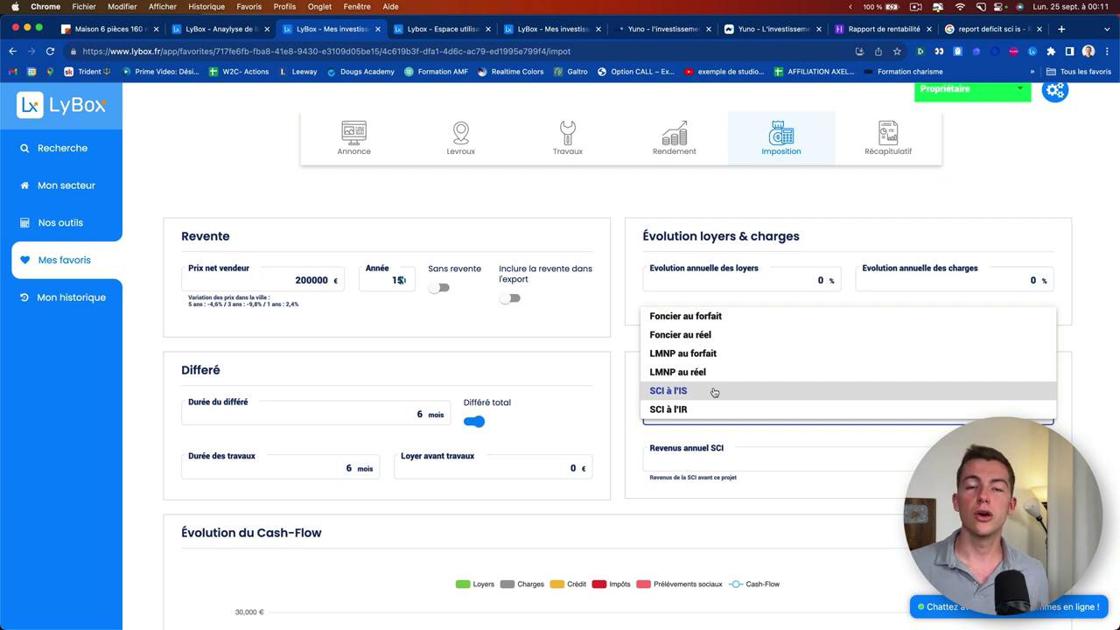
click(651, 394)
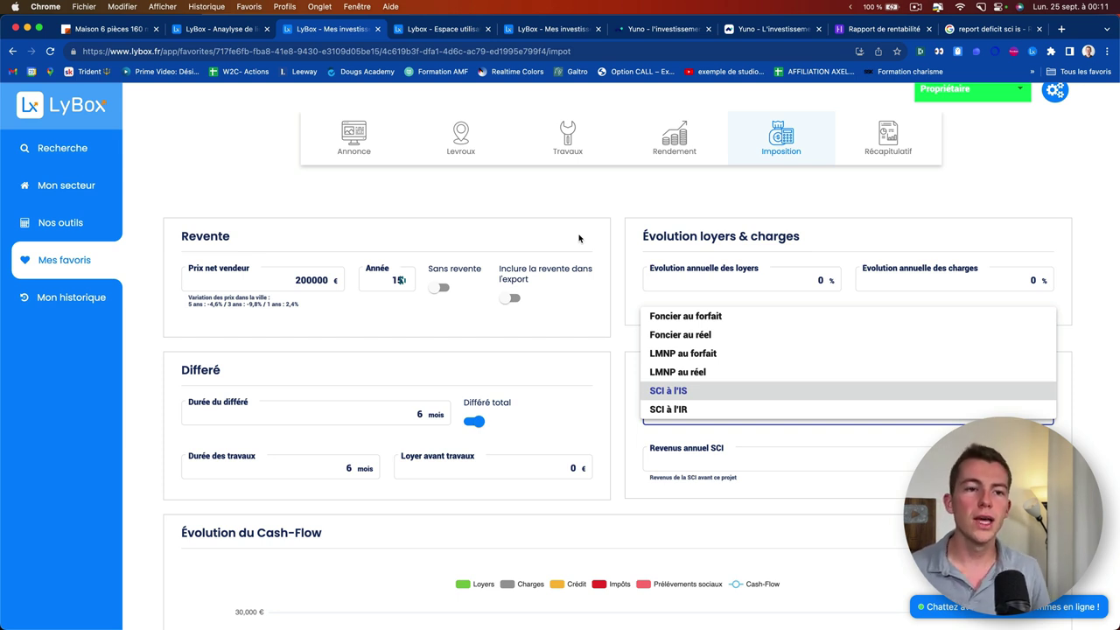
click(676, 396)
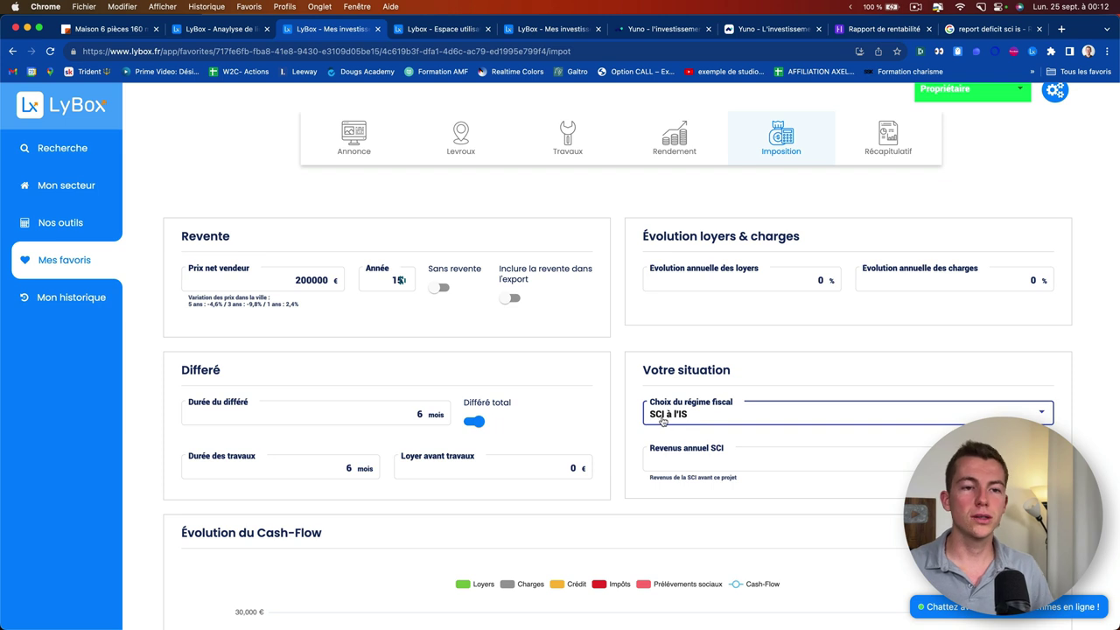
scroll(711, 425, down, 1)
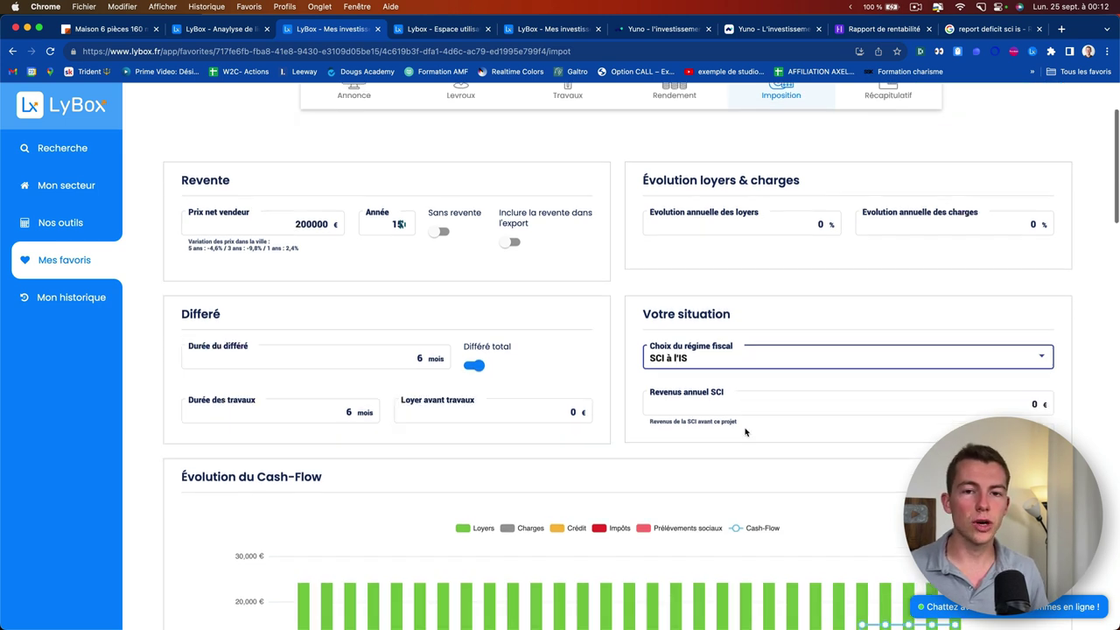
click(1036, 403)
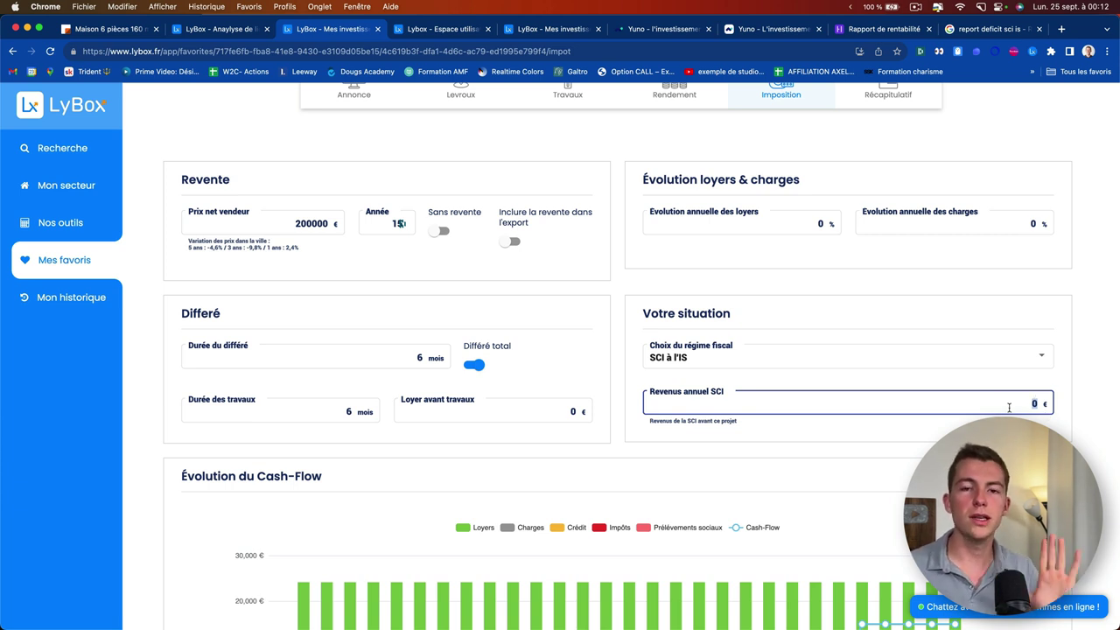
Hide every series of the Évolution du Cash-Flow chart except Loyers
scroll(1078, 415, down, 5)
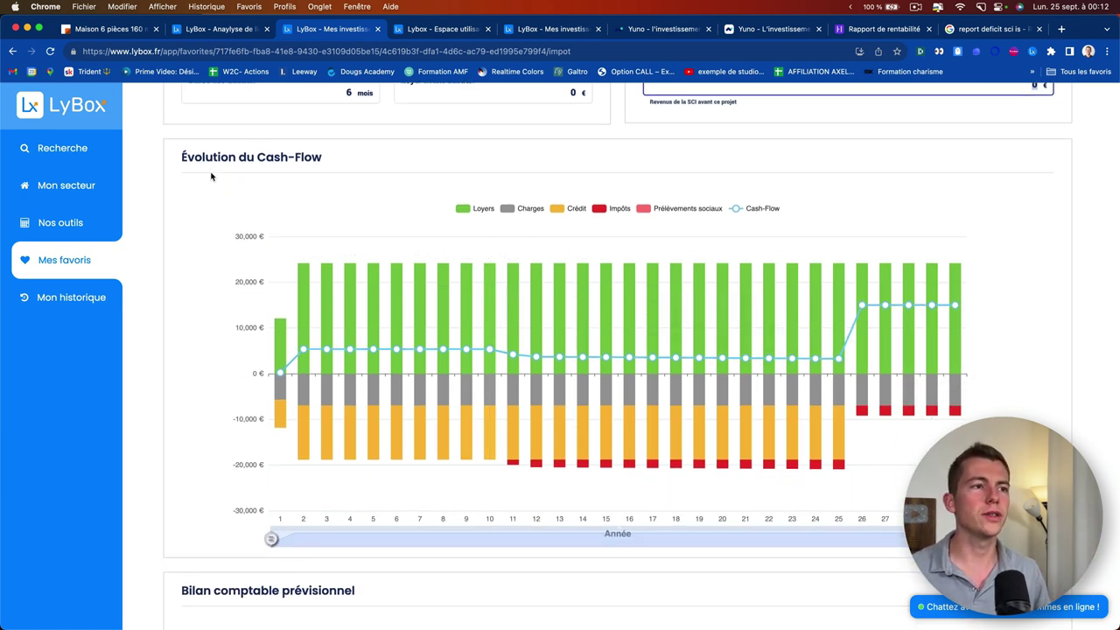
drag(183, 157, 351, 159)
click(352, 160)
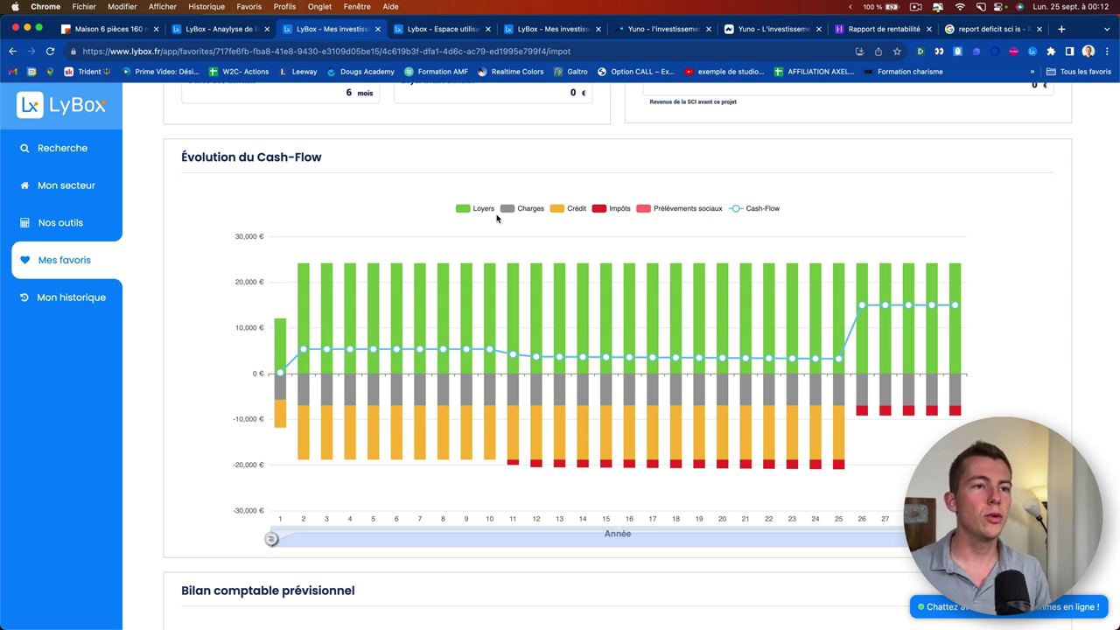
click(477, 208)
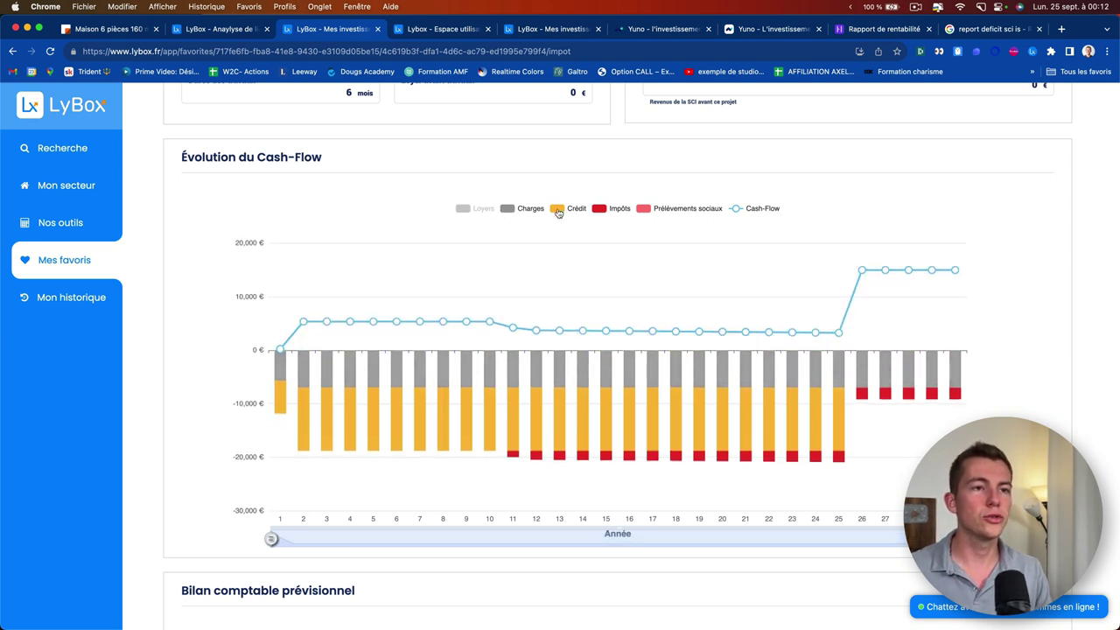
click(620, 210)
click(564, 208)
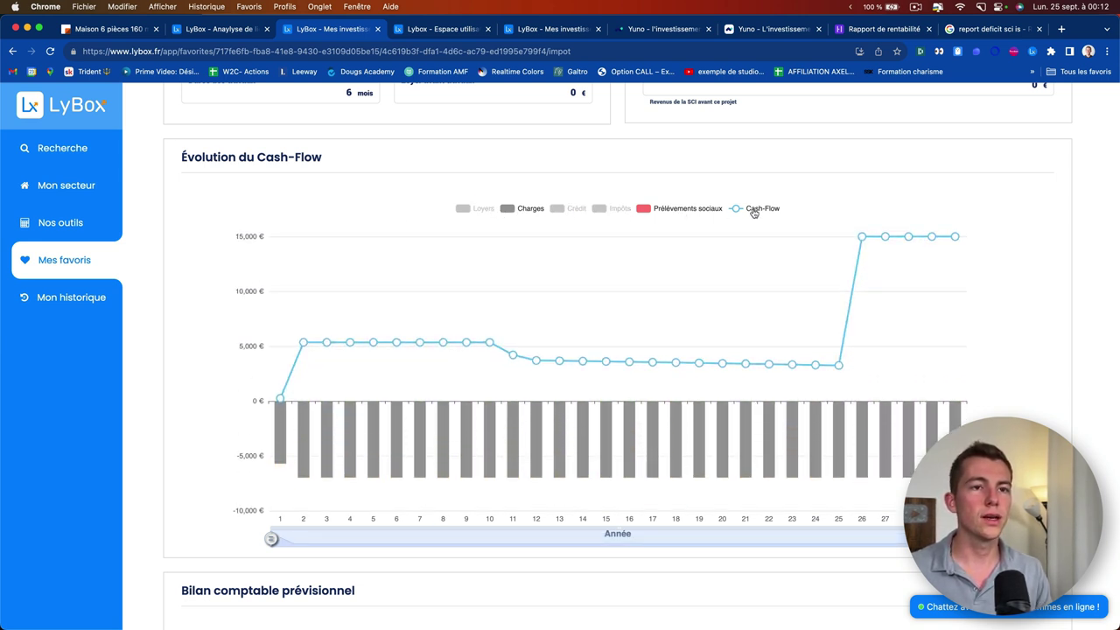
click(754, 211)
click(663, 211)
click(508, 209)
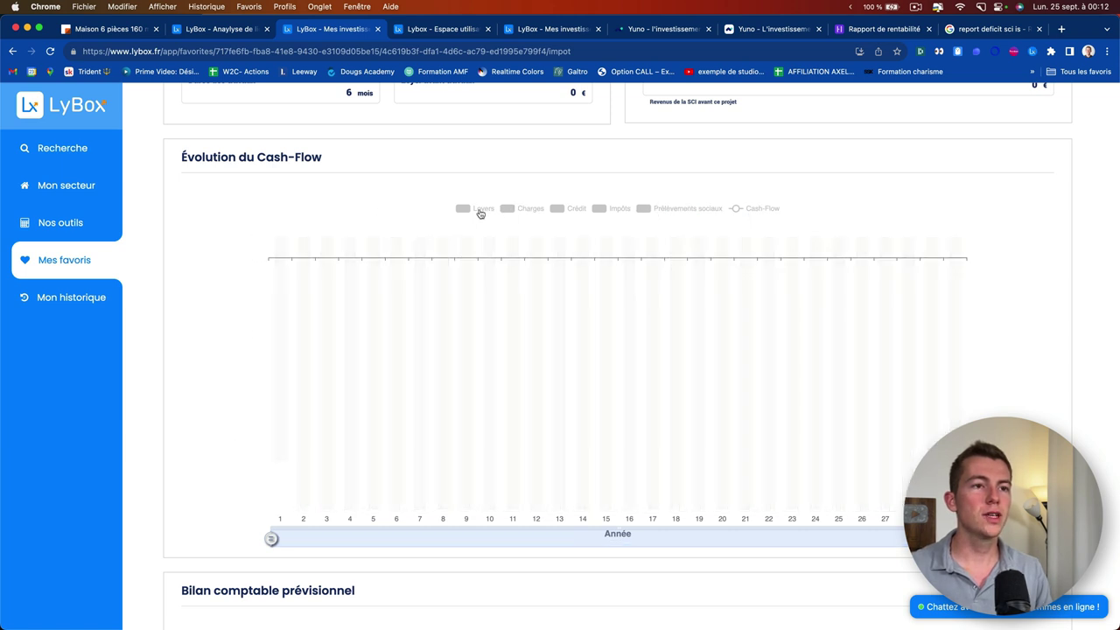
click(480, 208)
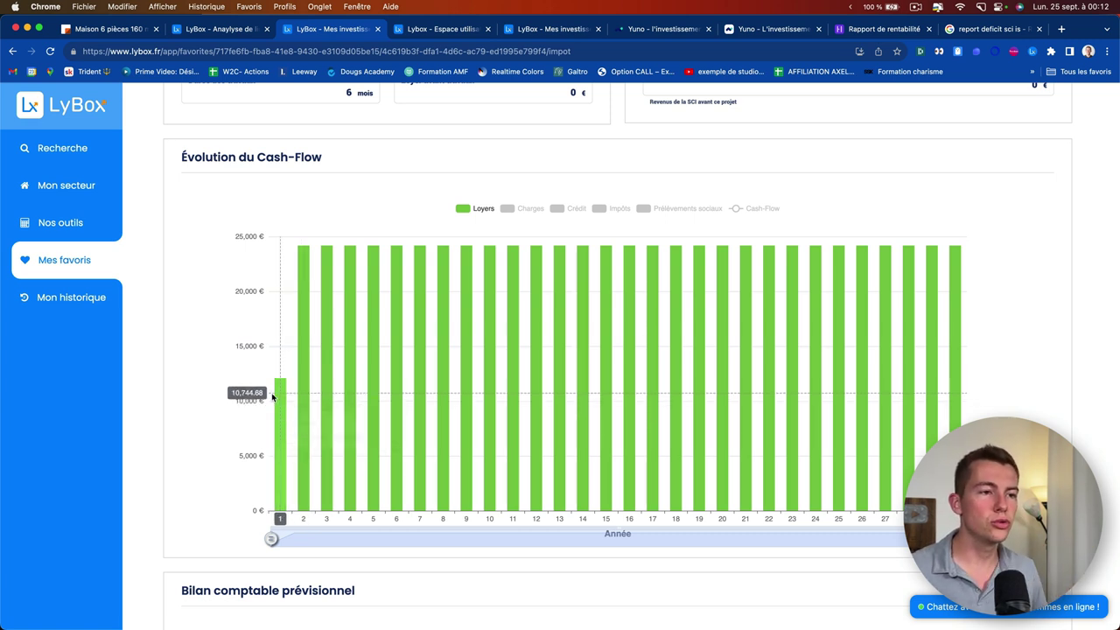
Compare the yearly rents in the cash-flow chart with the works duration in the Differé section
scroll(280, 402, up, 5)
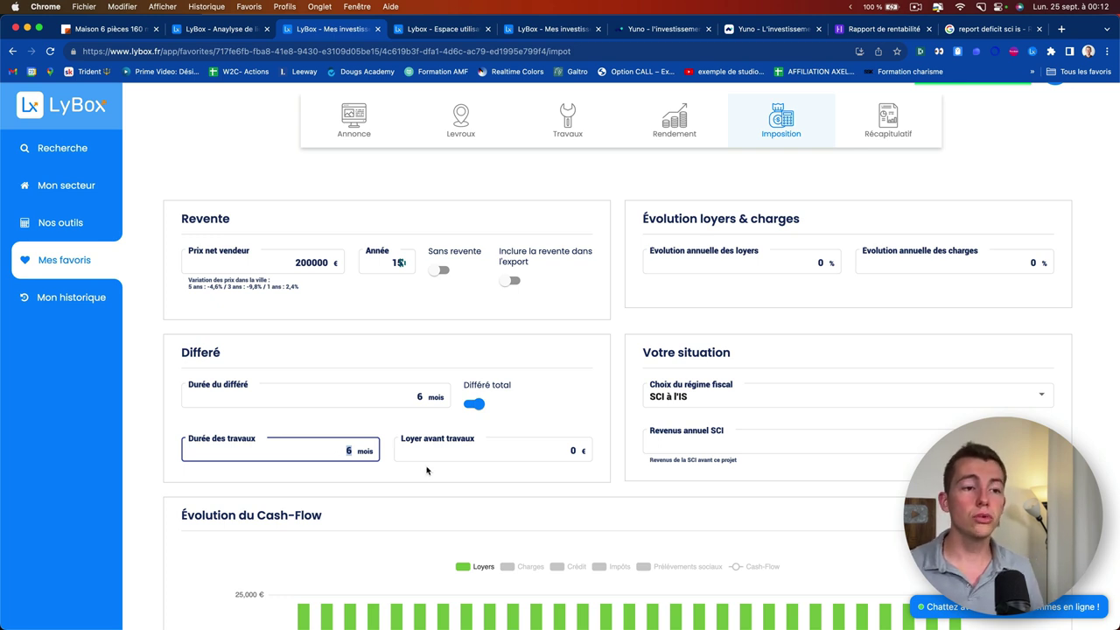
scroll(420, 471, down, 3)
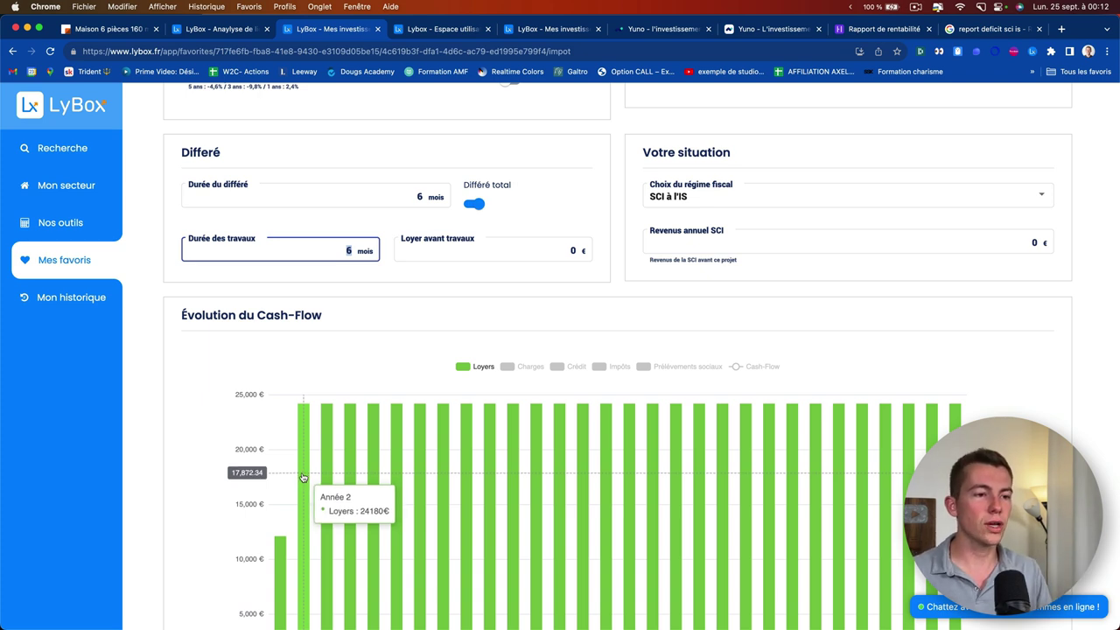
scroll(420, 394, down, 5)
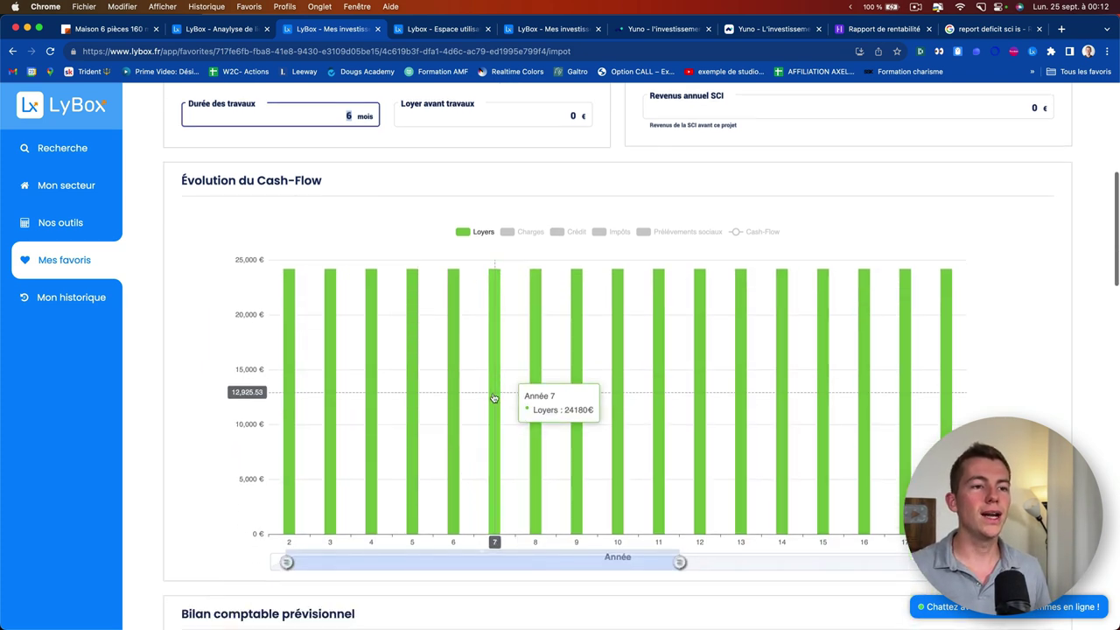
scroll(248, 225, up, 10)
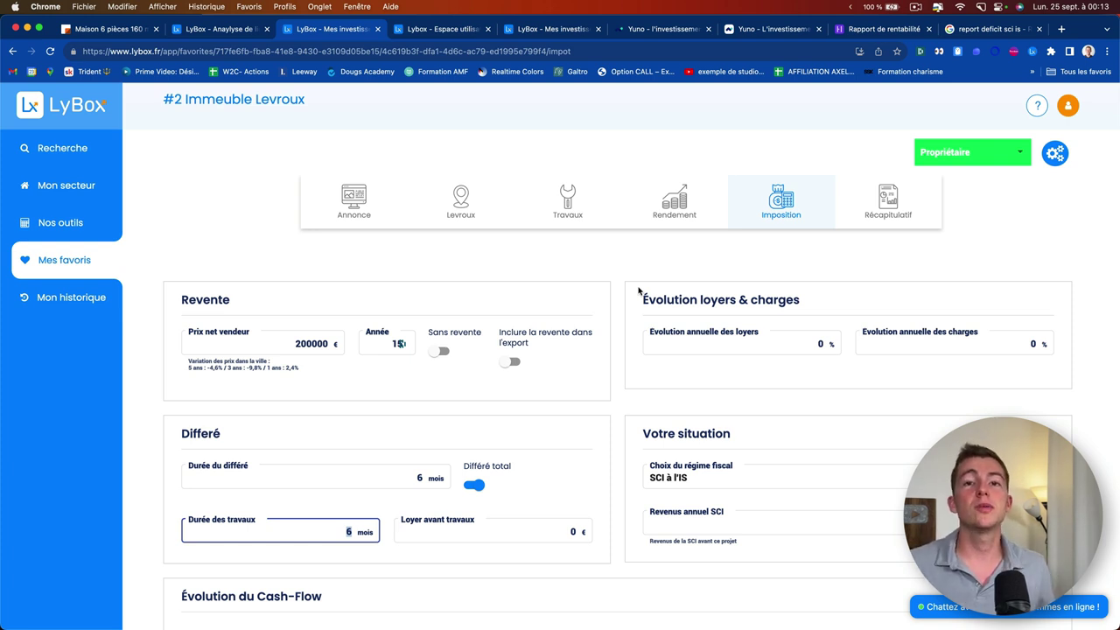
Isolate the Charges series and then the Crédit series in the Évolution du Cash-Flow chart to view each one alone
scroll(355, 305, down, 5)
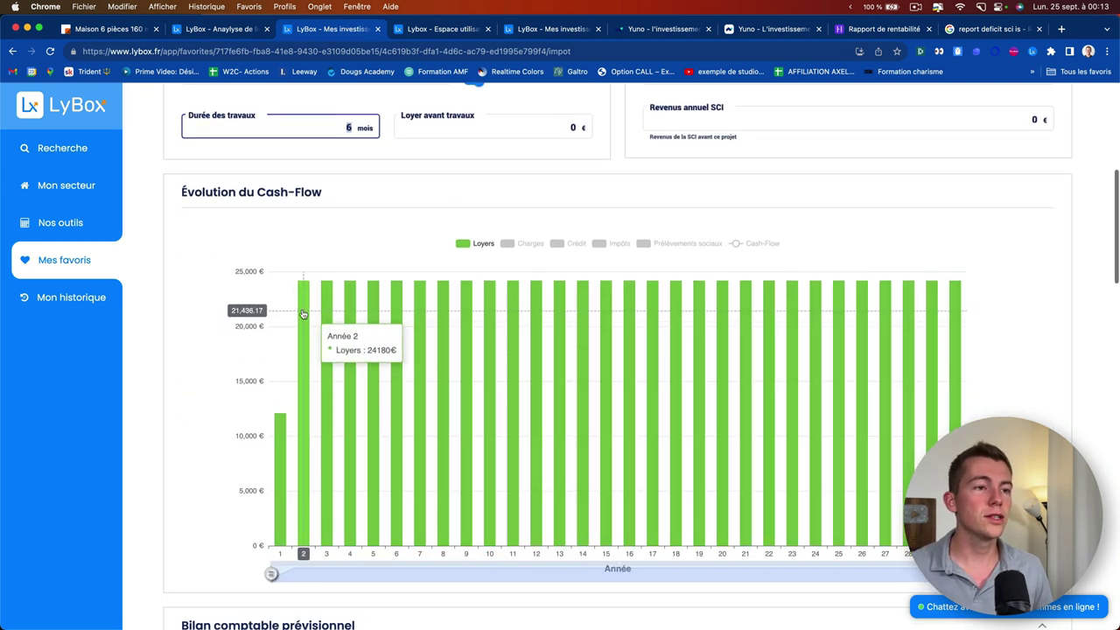
click(477, 244)
click(530, 245)
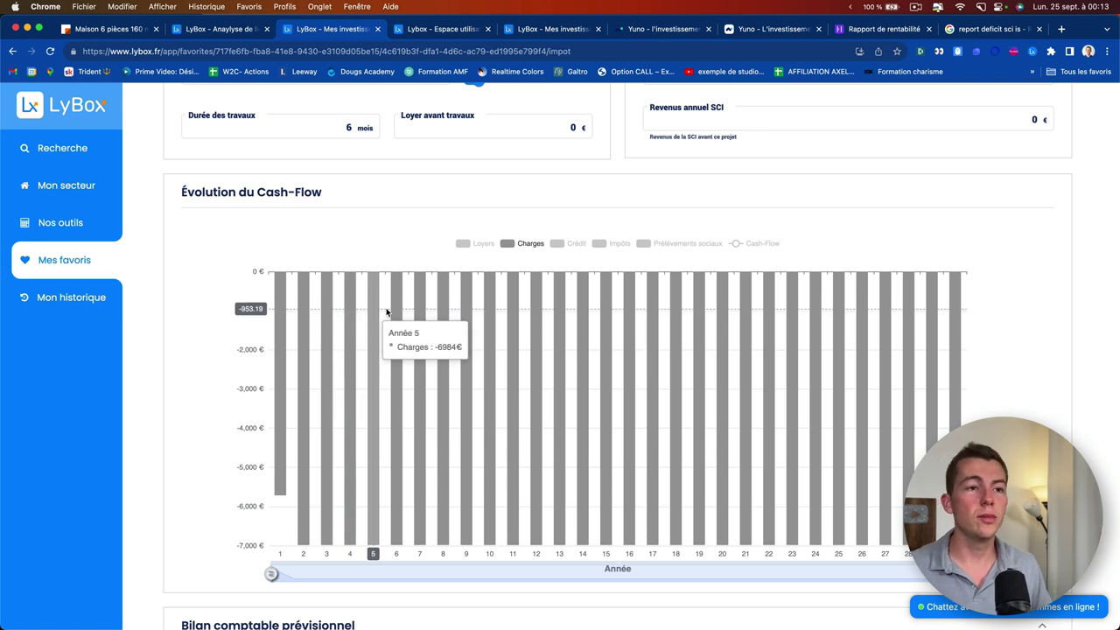
click(530, 245)
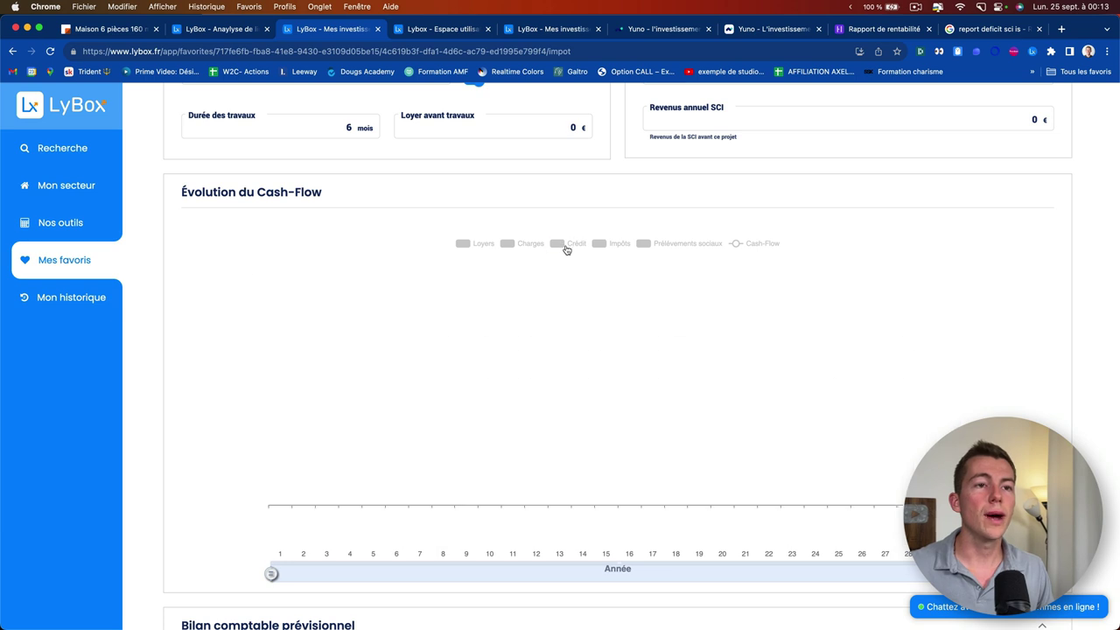
click(565, 246)
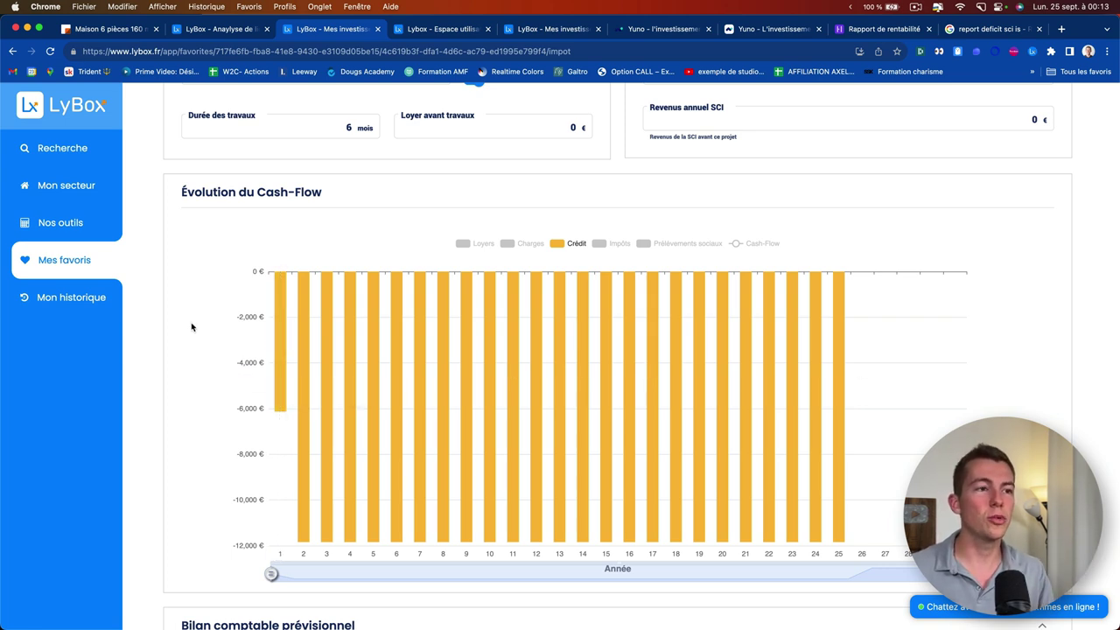
Set the deferral duration to 36 months and check the cash flow of the first years in the chart
scroll(192, 327, up, 3)
click(405, 236)
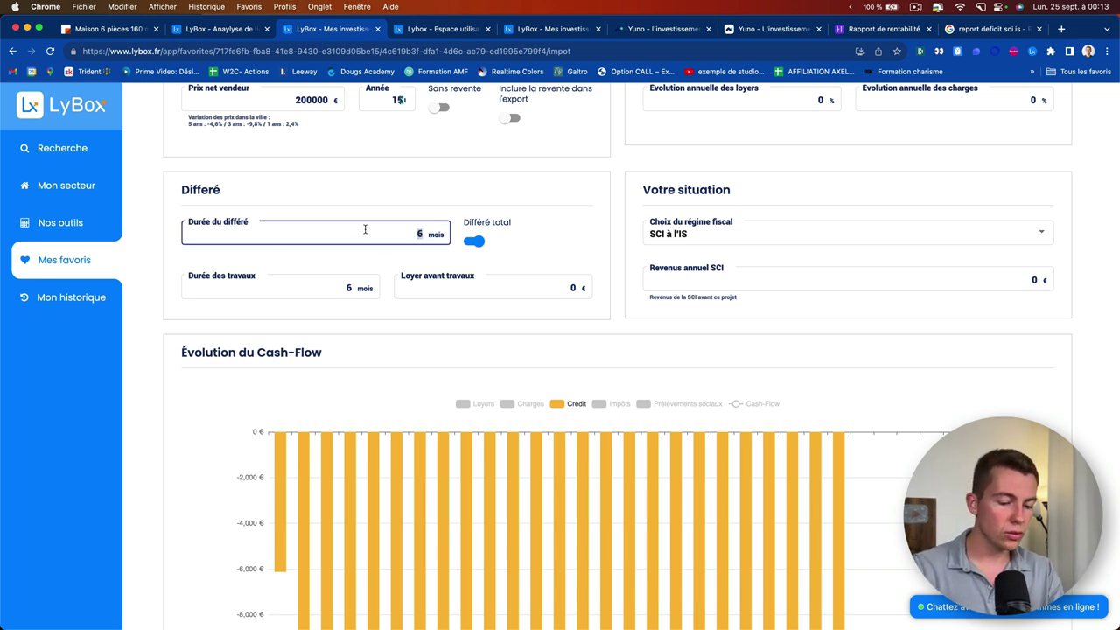
text(36)
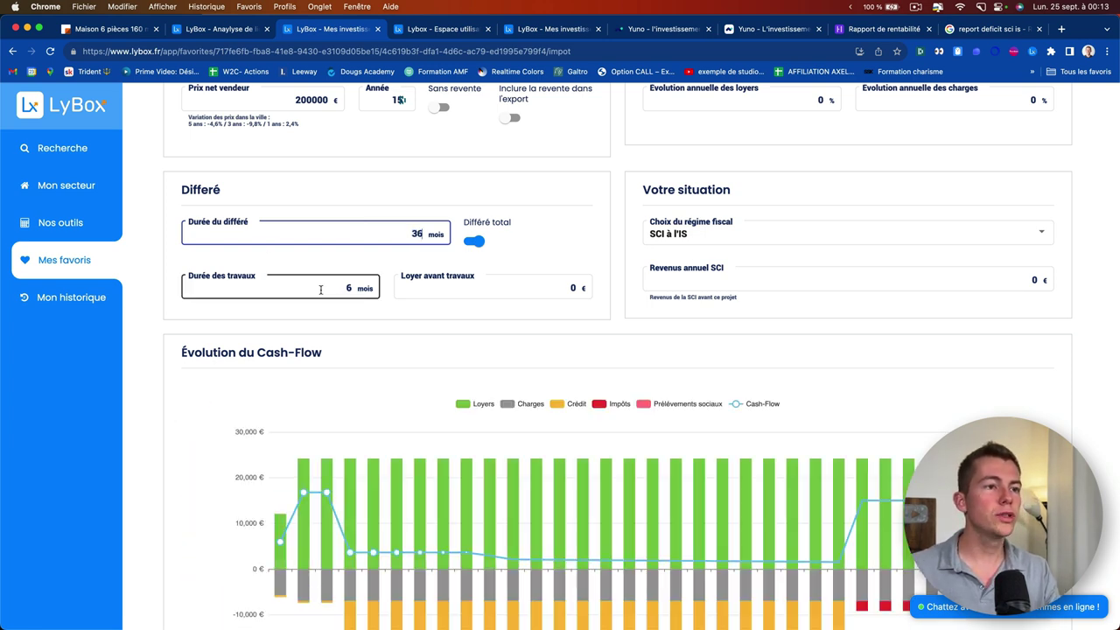
scroll(187, 325, down, 3)
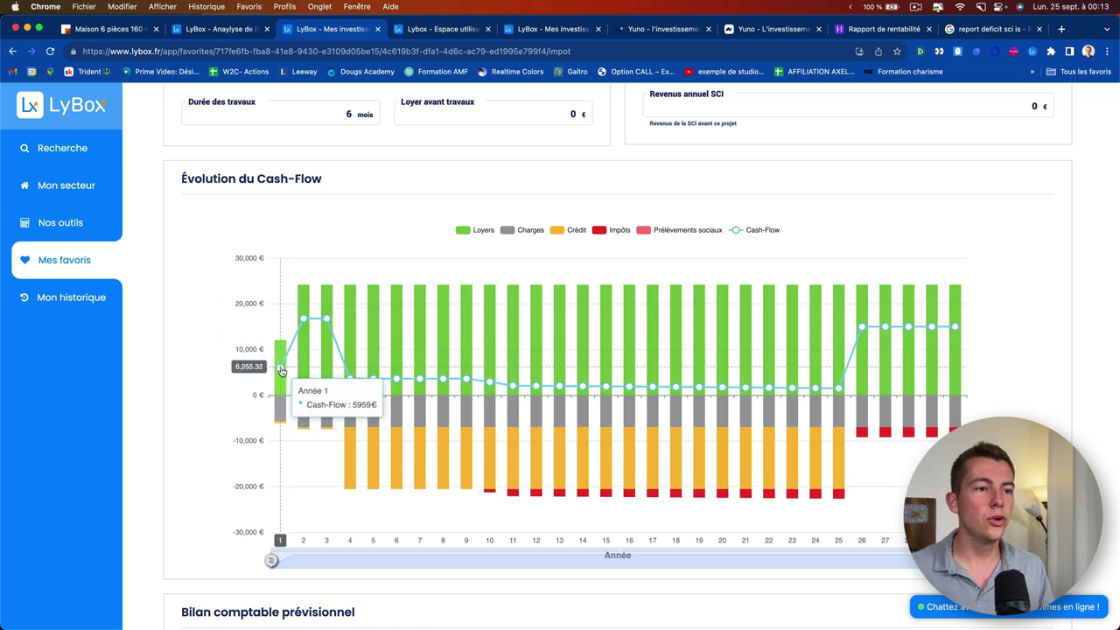
mouse_move(302, 322)
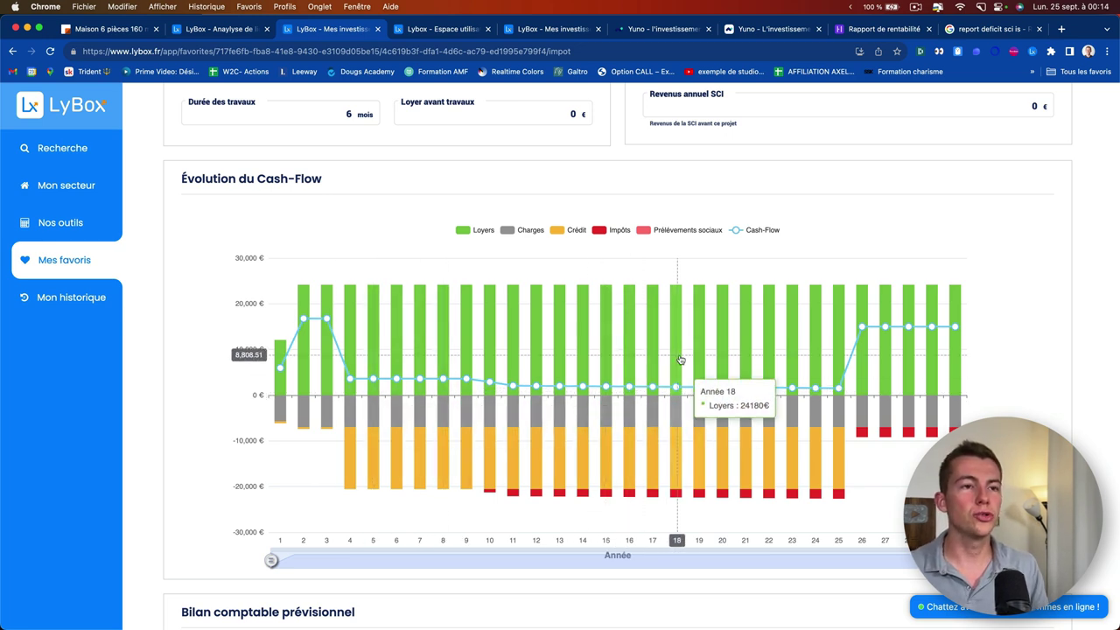
Set the deferral duration back to 6 months in the Differé section
scroll(277, 253, up, 3)
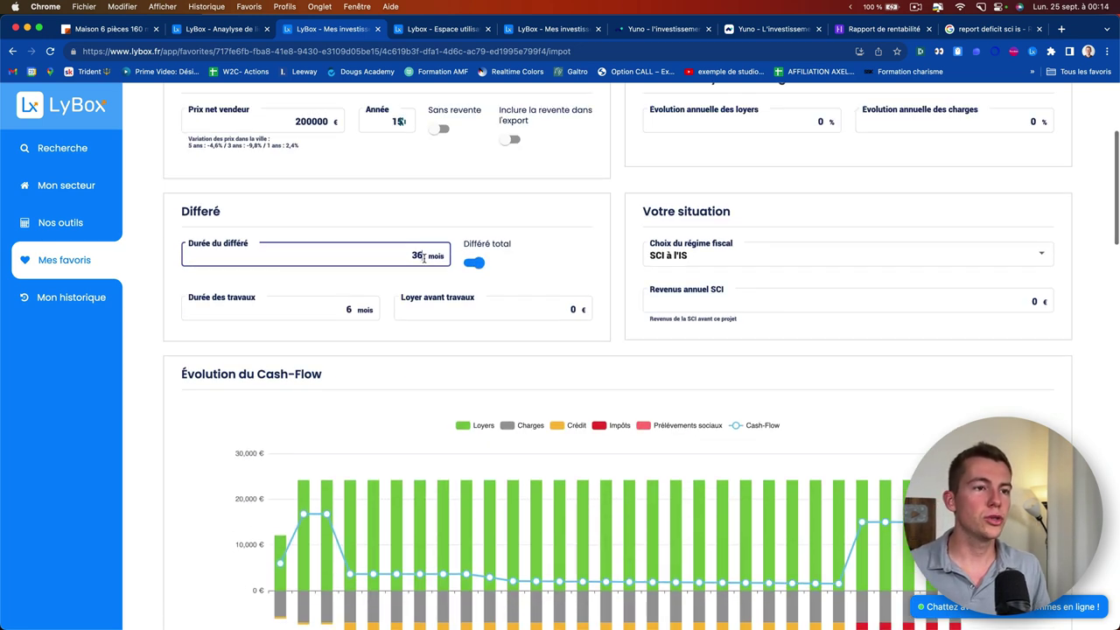
drag(425, 257, 392, 258)
text(6)
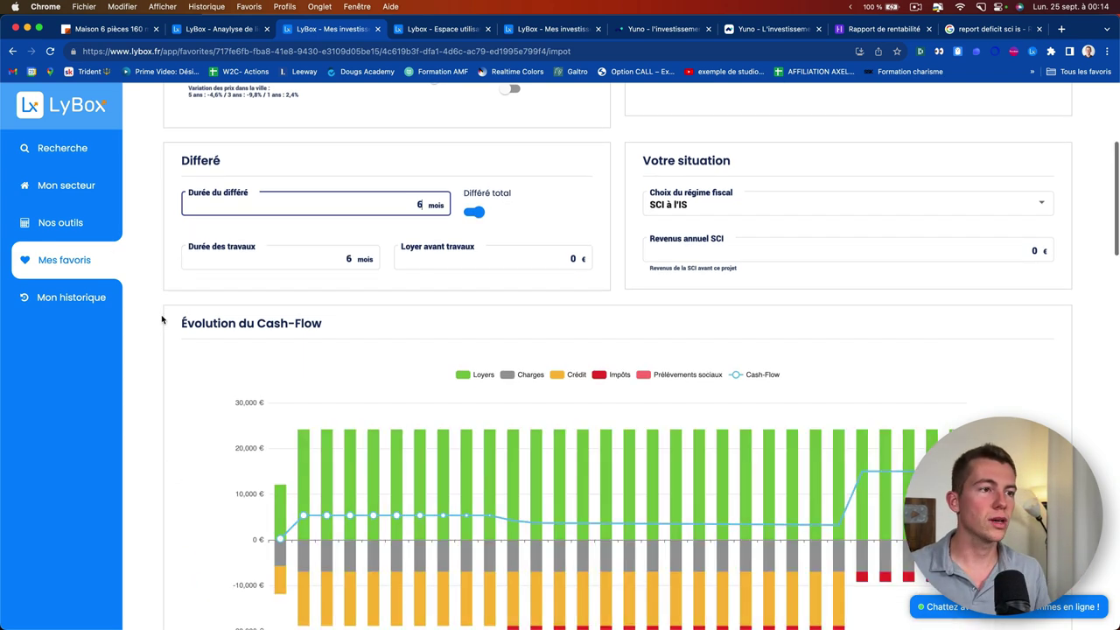
Check the Recettes of the first years in the Bilan comptable prévisionnel table and expand it to show all years
scroll(161, 319, down, 7)
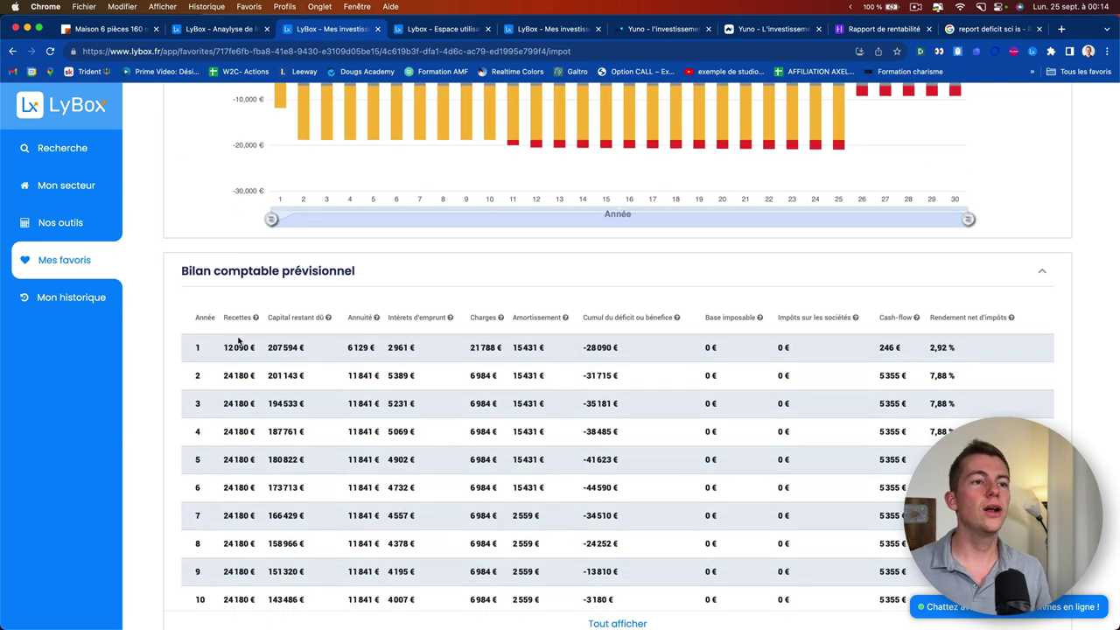
scroll(415, 437, down, 2)
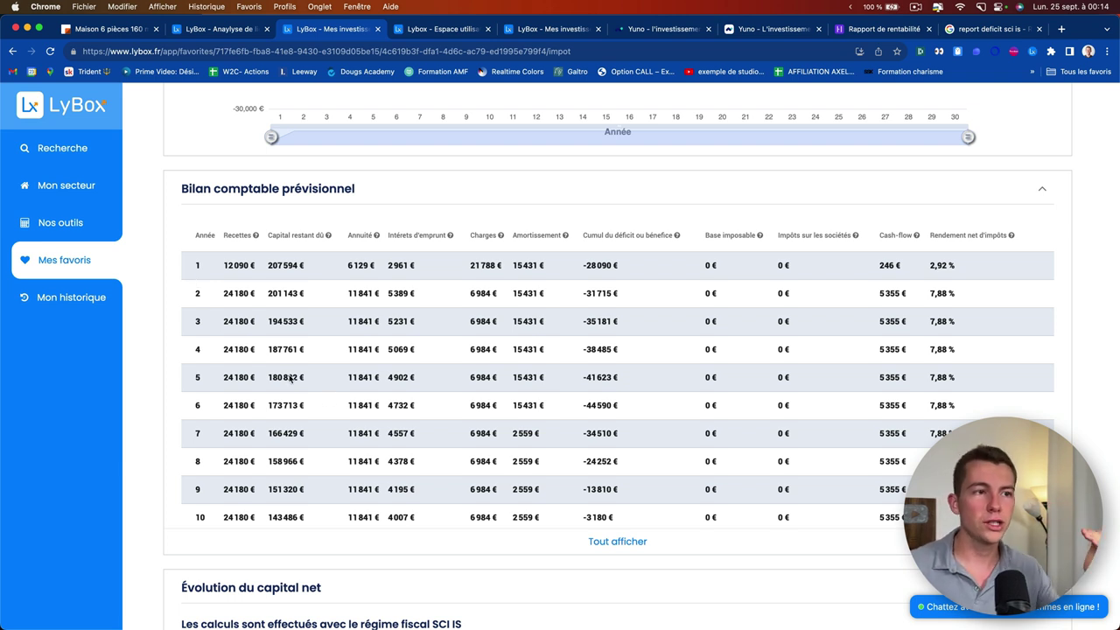
mouse_move(255, 236)
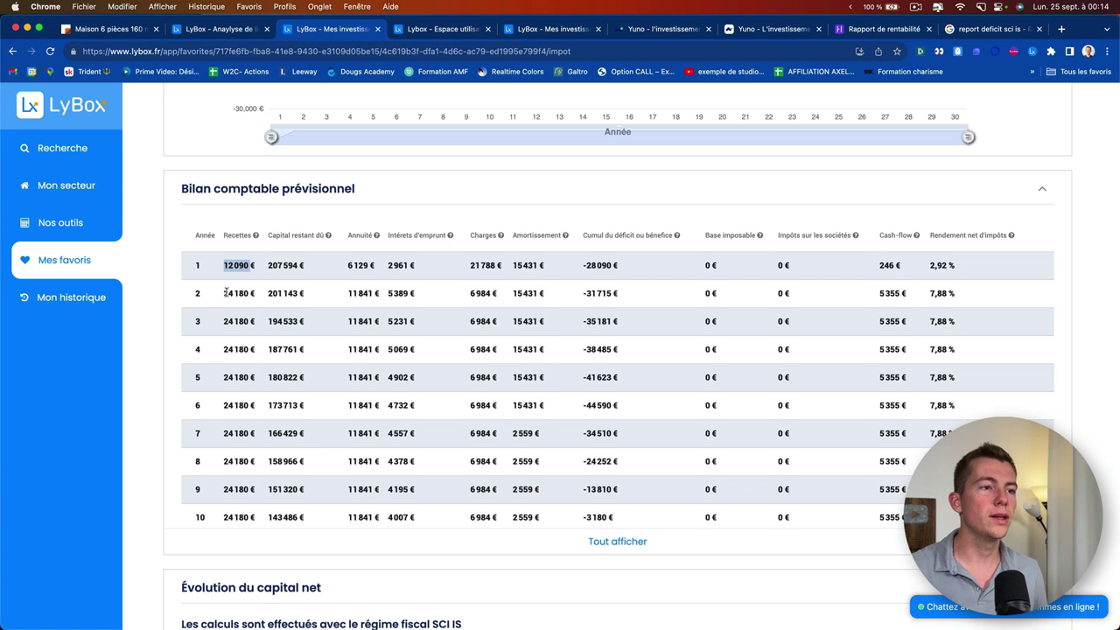
drag(224, 293, 252, 294)
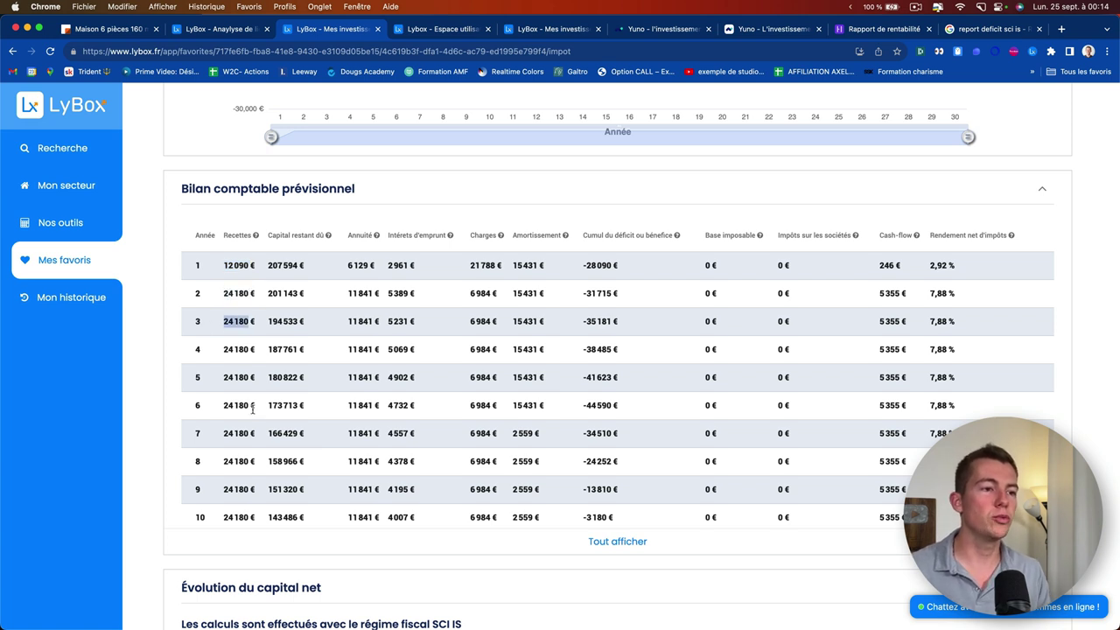
click(616, 541)
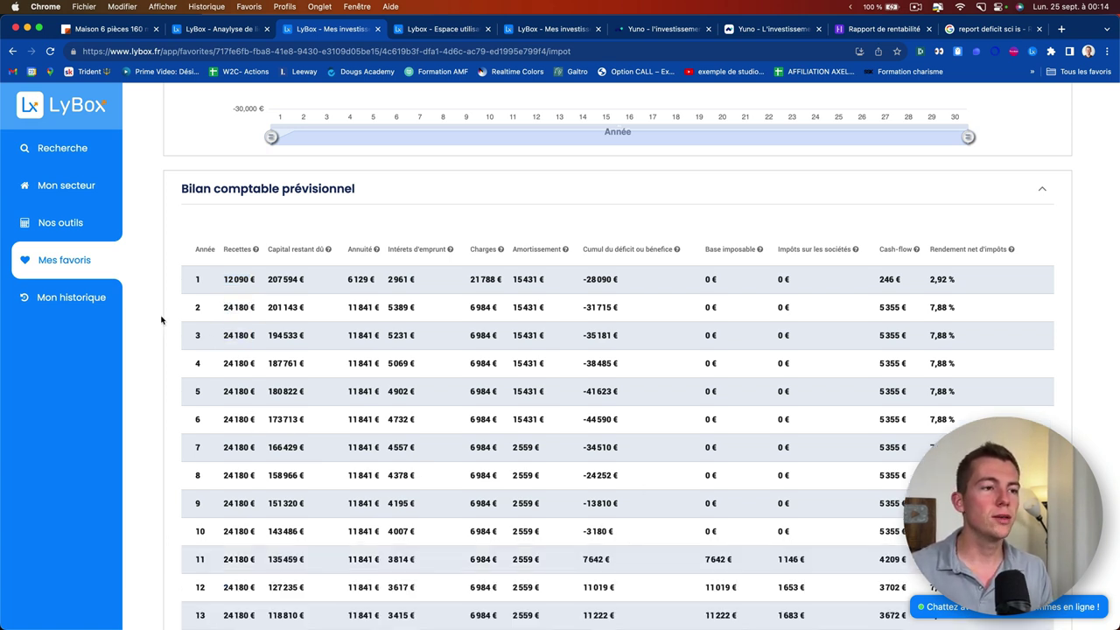
Set the annual rent evolution to 1 % and check the yearly Recettes in the forecast balance table
scroll(151, 328, up, 15)
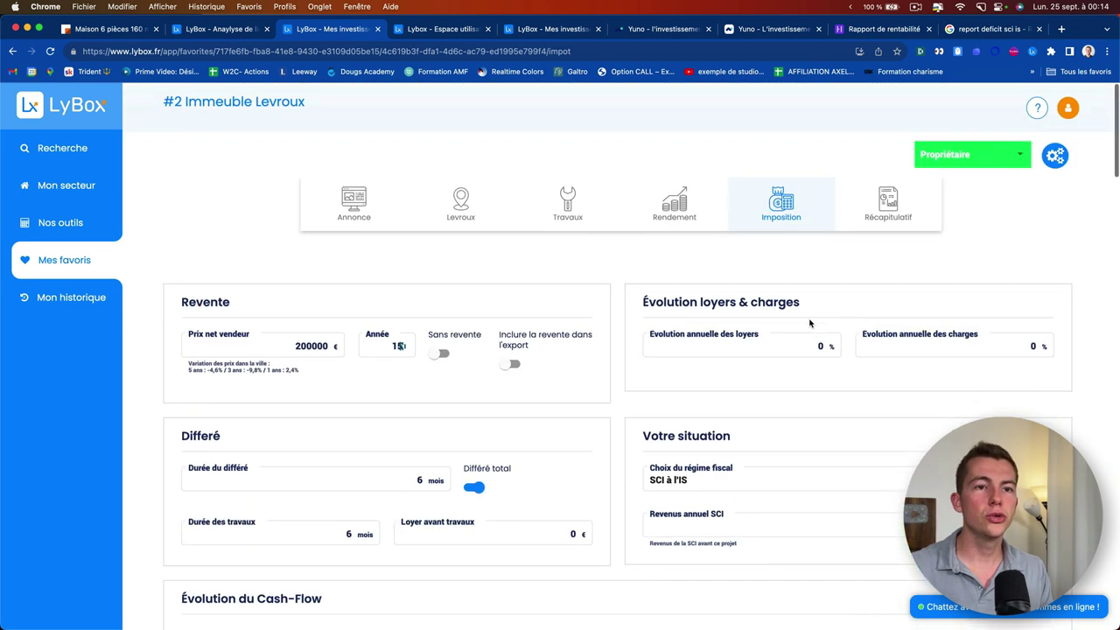
click(828, 344)
key(BackSpace)
text(1)
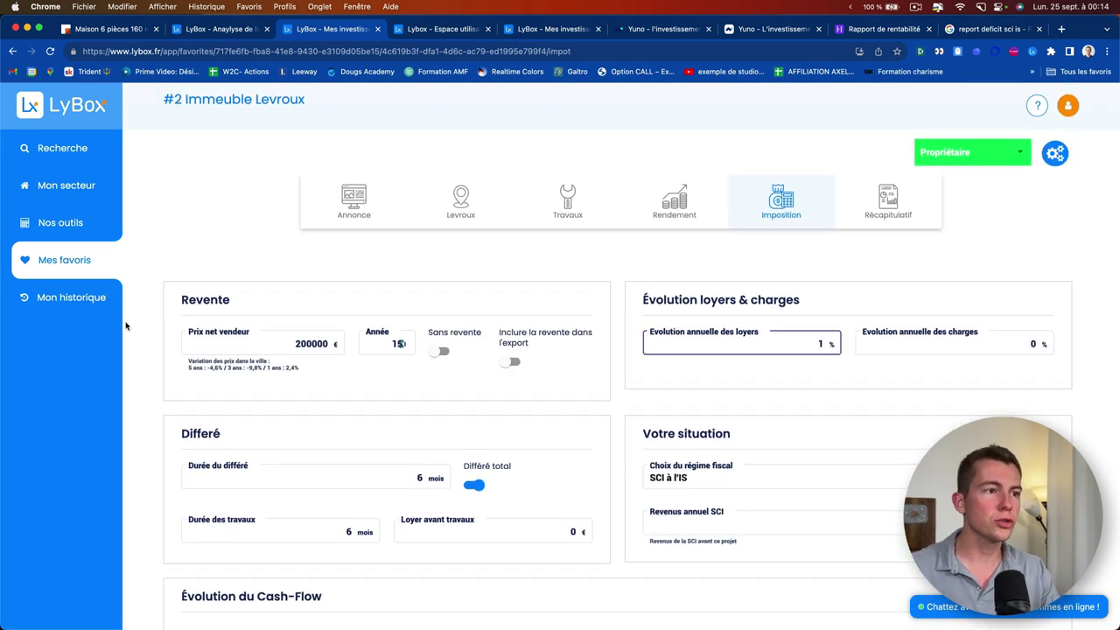
scroll(159, 328, down, 15)
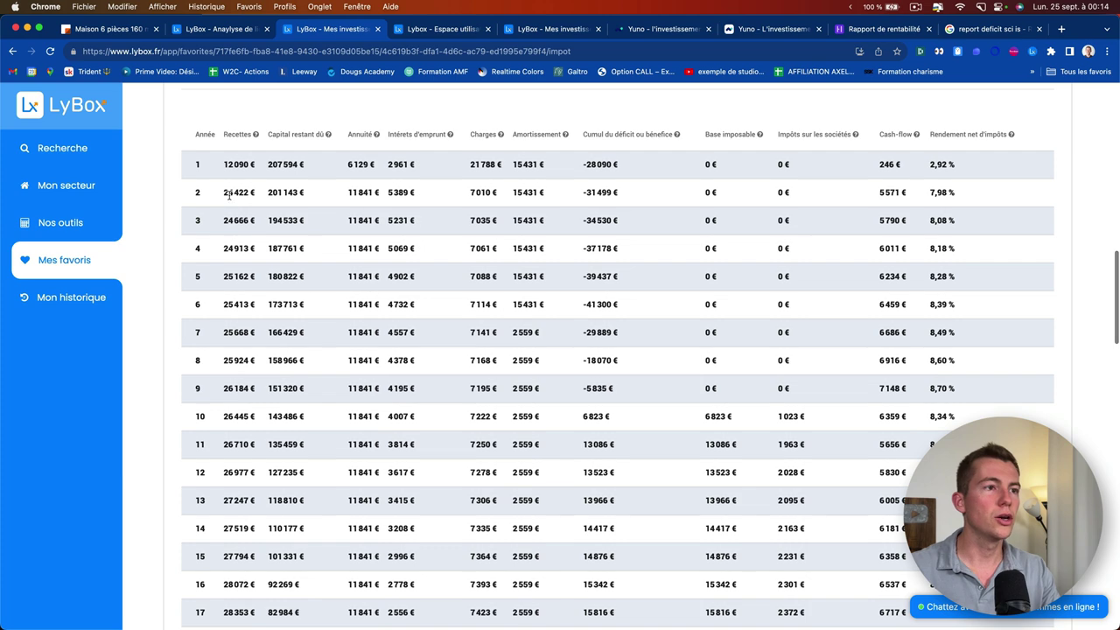
drag(226, 193, 230, 363)
click(230, 365)
Set the annual rent evolution back to 0 % and return to the forecast balance table
scroll(170, 315, up, 15)
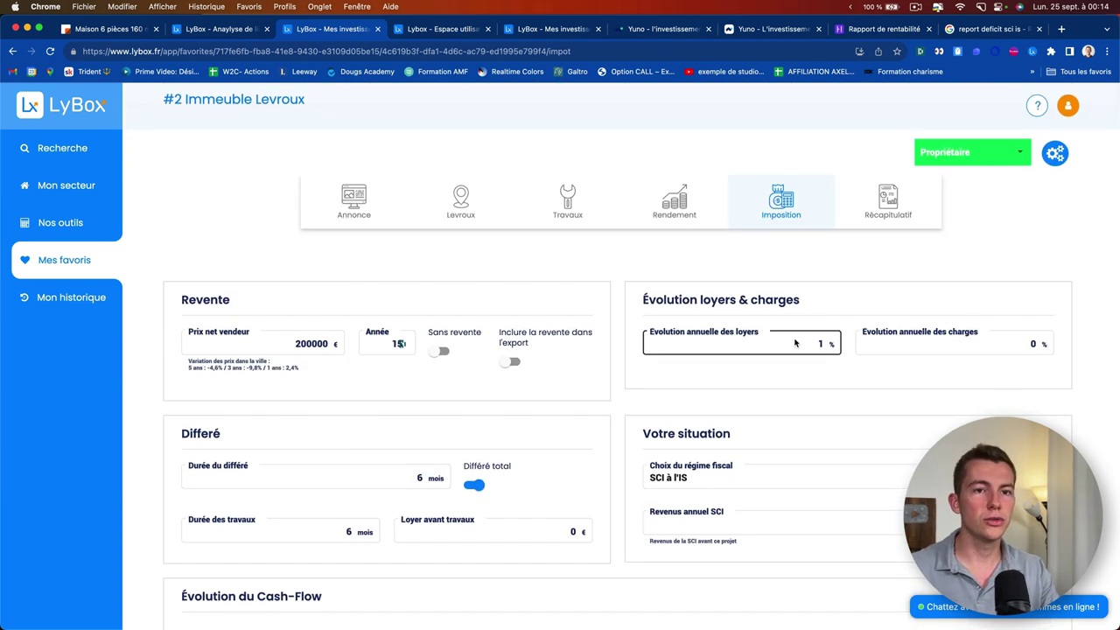
double_click(832, 344)
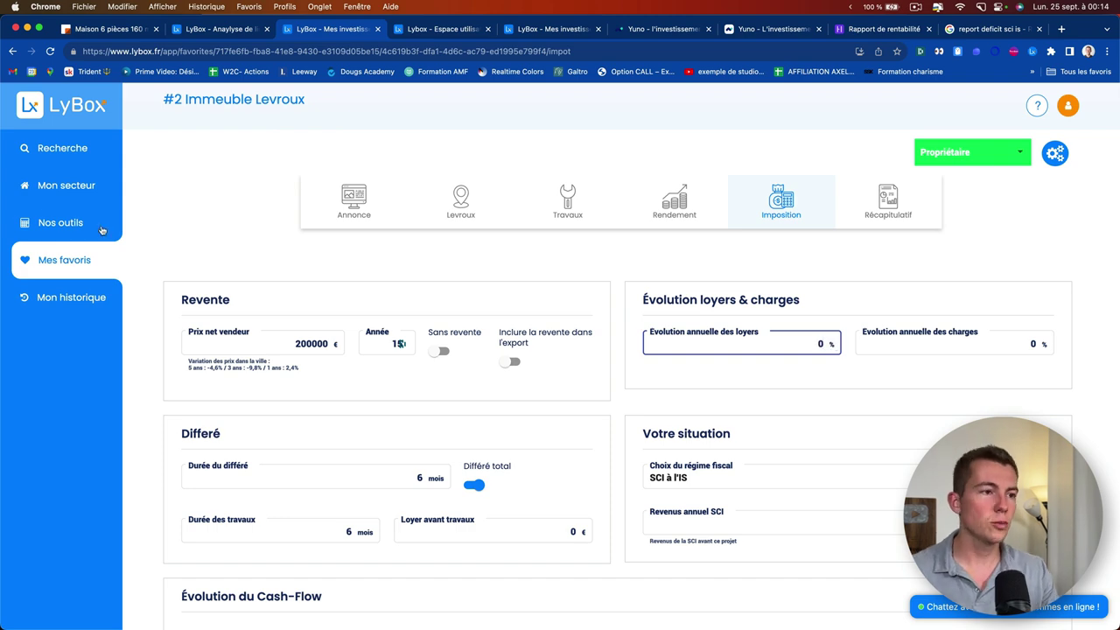
scroll(159, 295, down, 15)
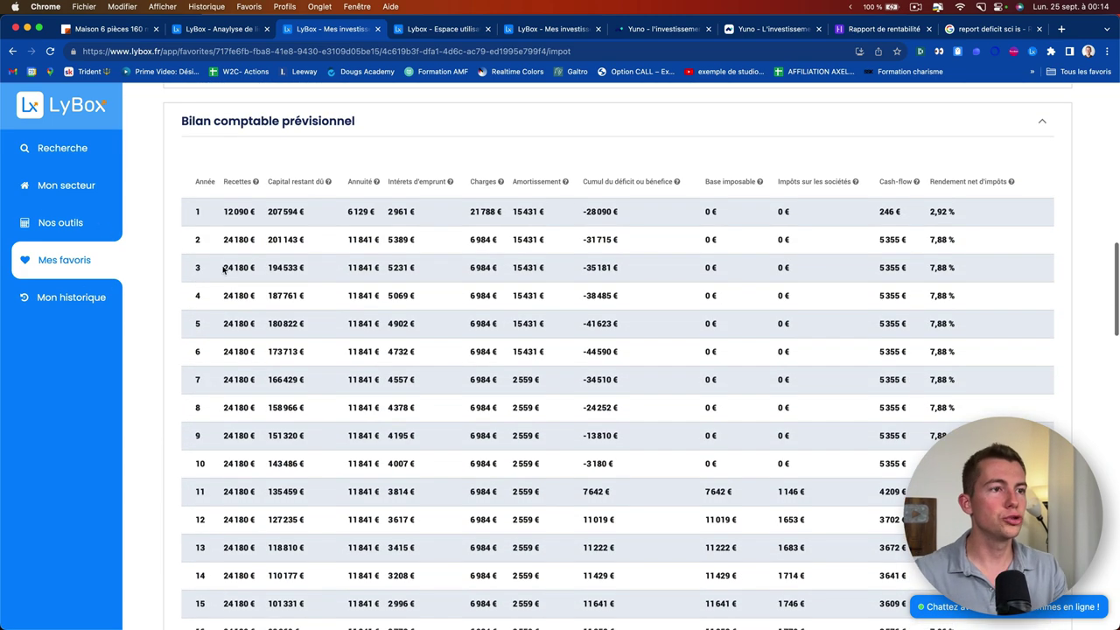
Compare the remaining capital with the loan interest for years 1, 2 and 10 in the forecast balance table
mouse_move(327, 182)
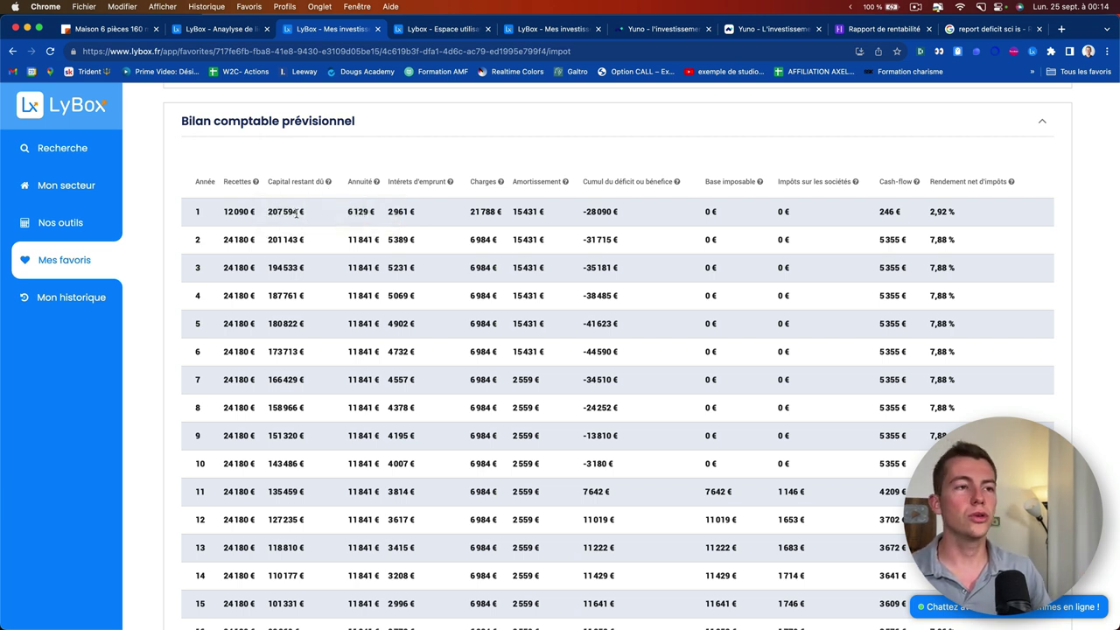
drag(267, 211, 300, 212)
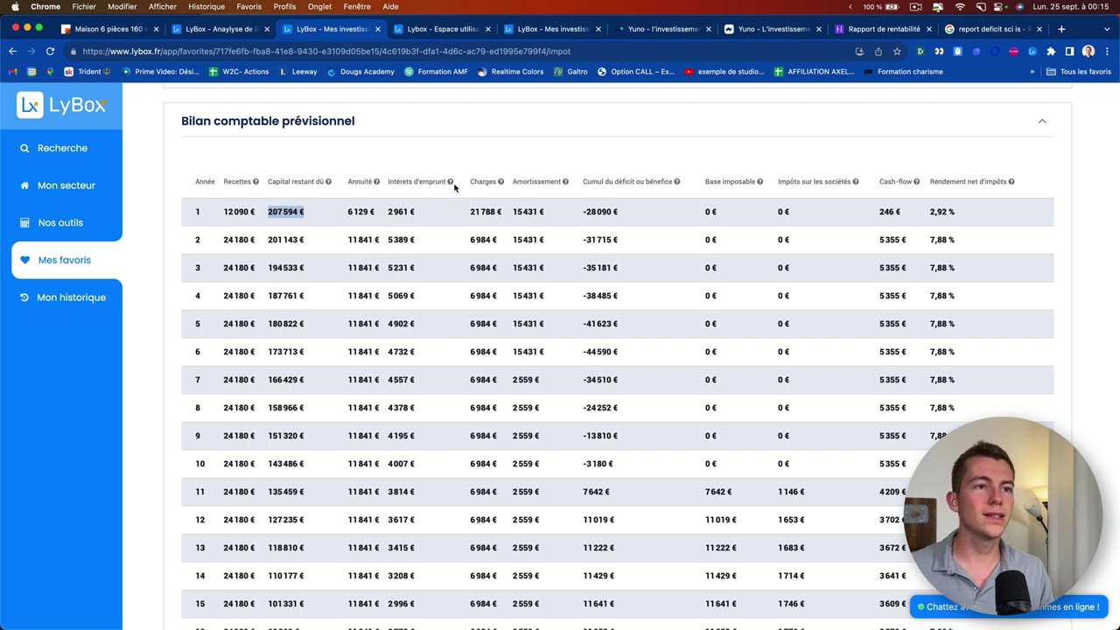
drag(388, 210, 408, 212)
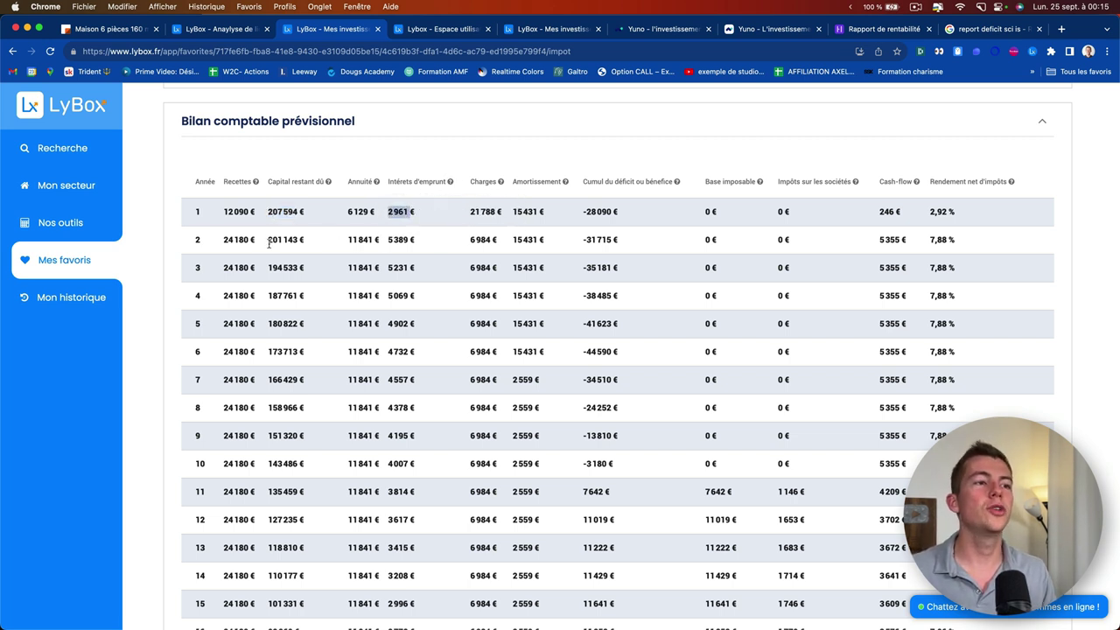
double_click(196, 242)
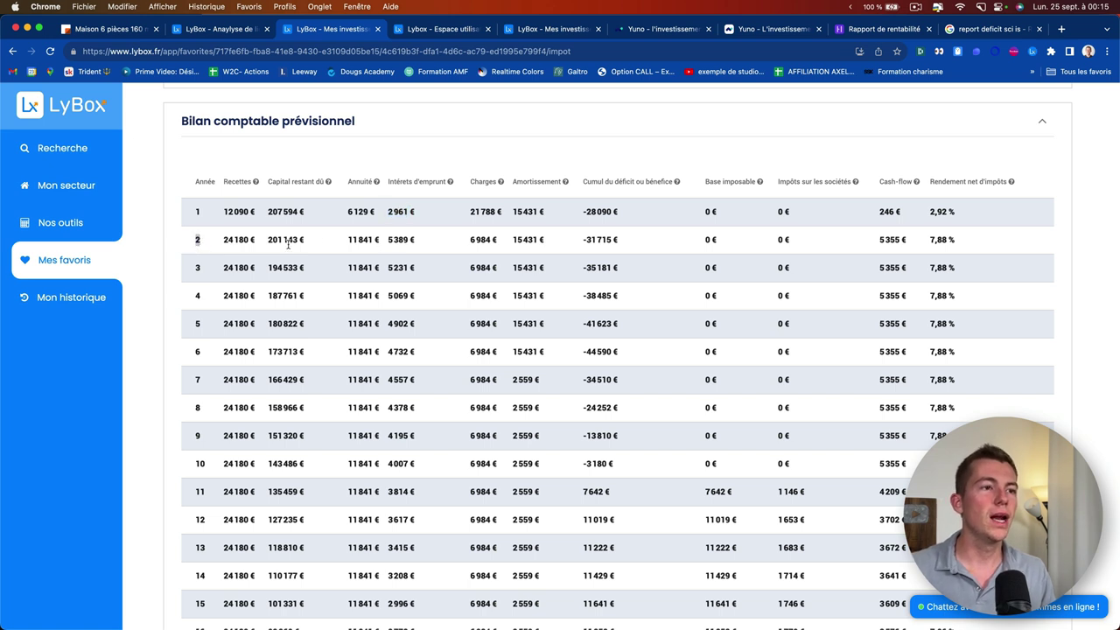
drag(267, 241, 306, 245)
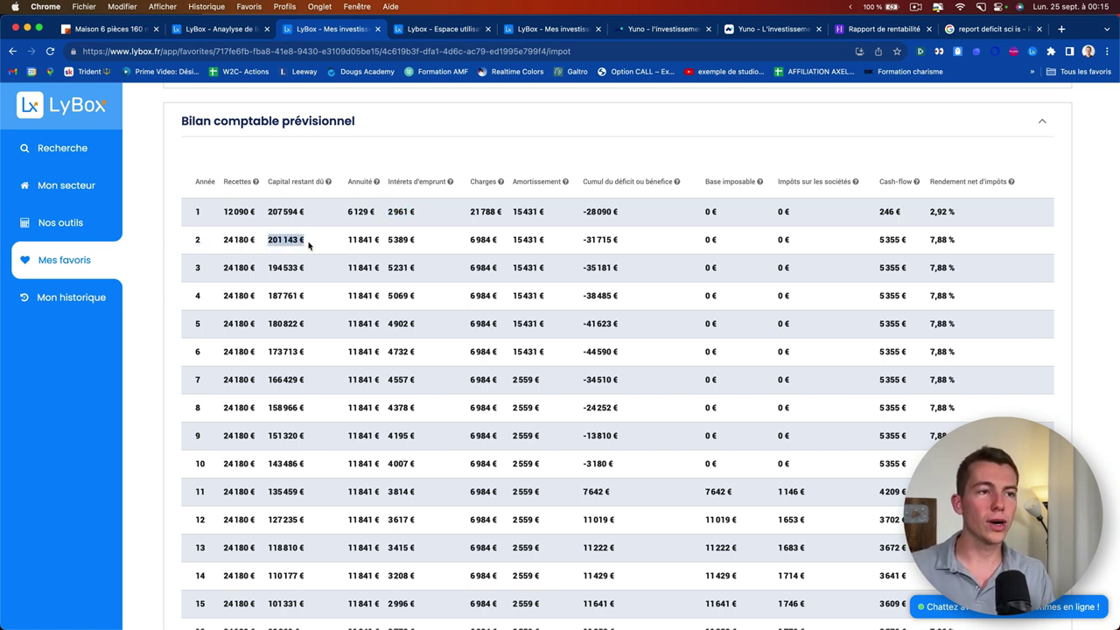
drag(389, 241, 411, 242)
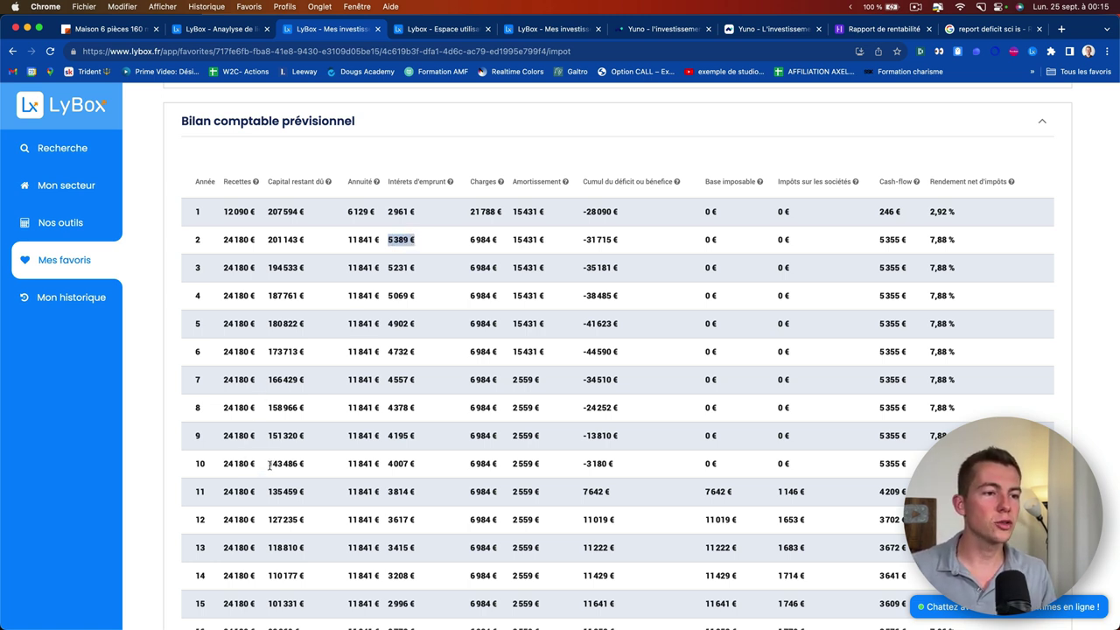
drag(268, 465, 306, 470)
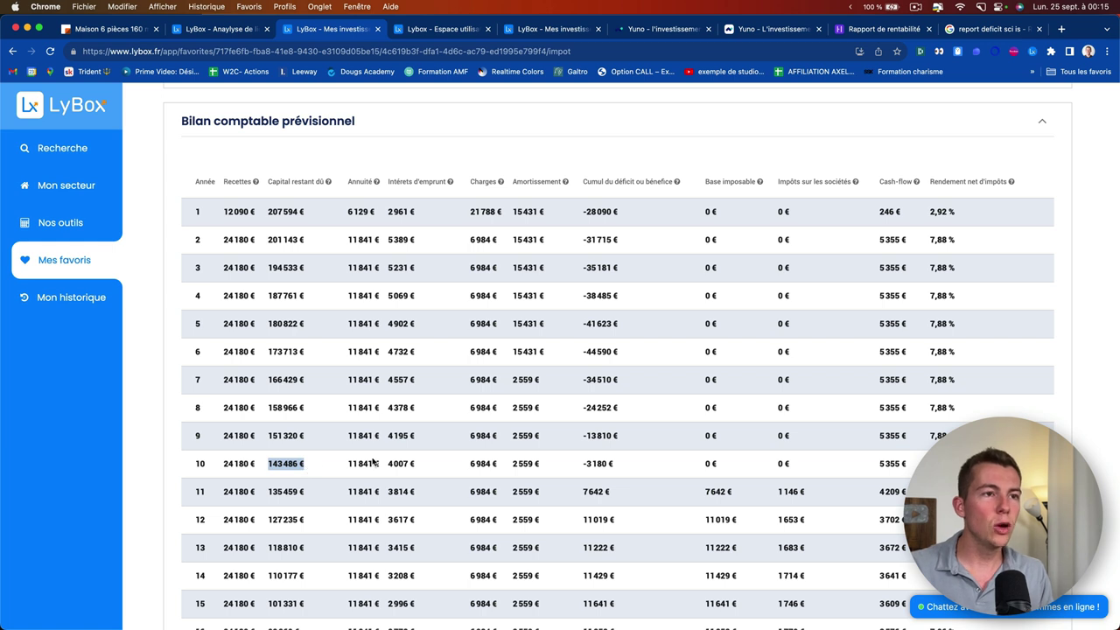
click(413, 461)
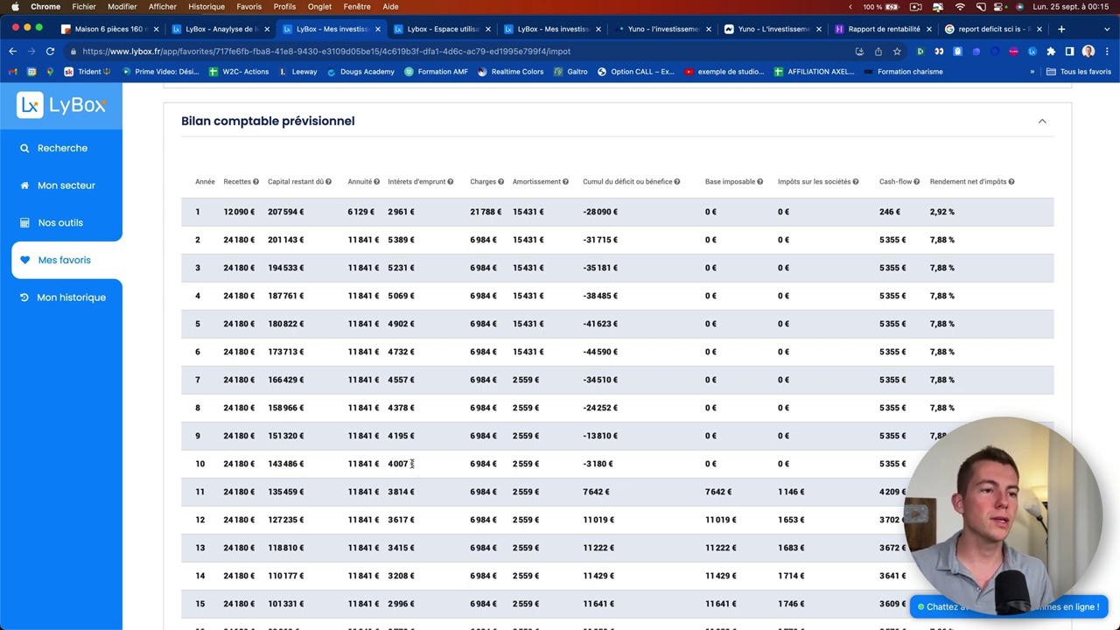
double_click(411, 463)
click(412, 469)
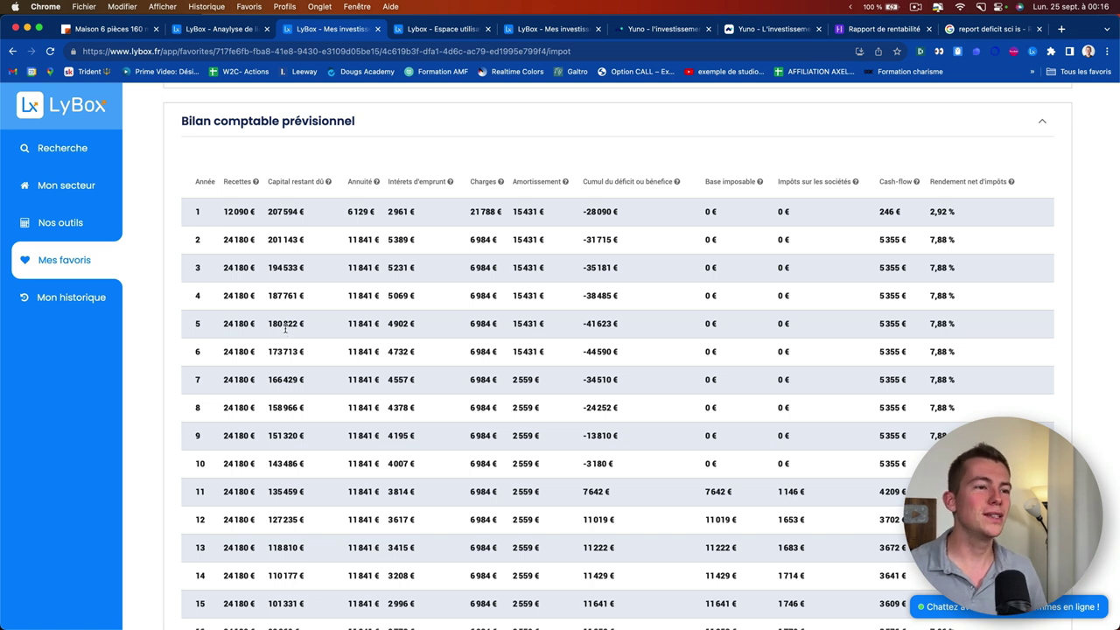
Check year 5's remaining capital and year 2's Annuité, and read the explanations of the Annuité, Intérets d'emprunt and Charges columns
drag(270, 325, 298, 325)
click(289, 362)
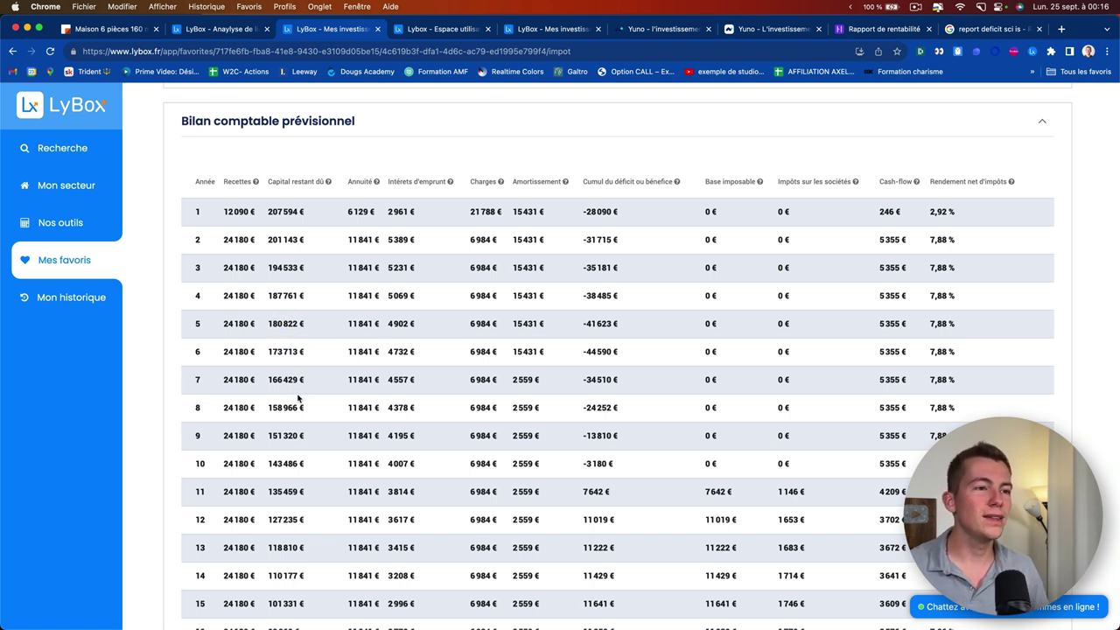
drag(347, 239, 378, 246)
click(377, 245)
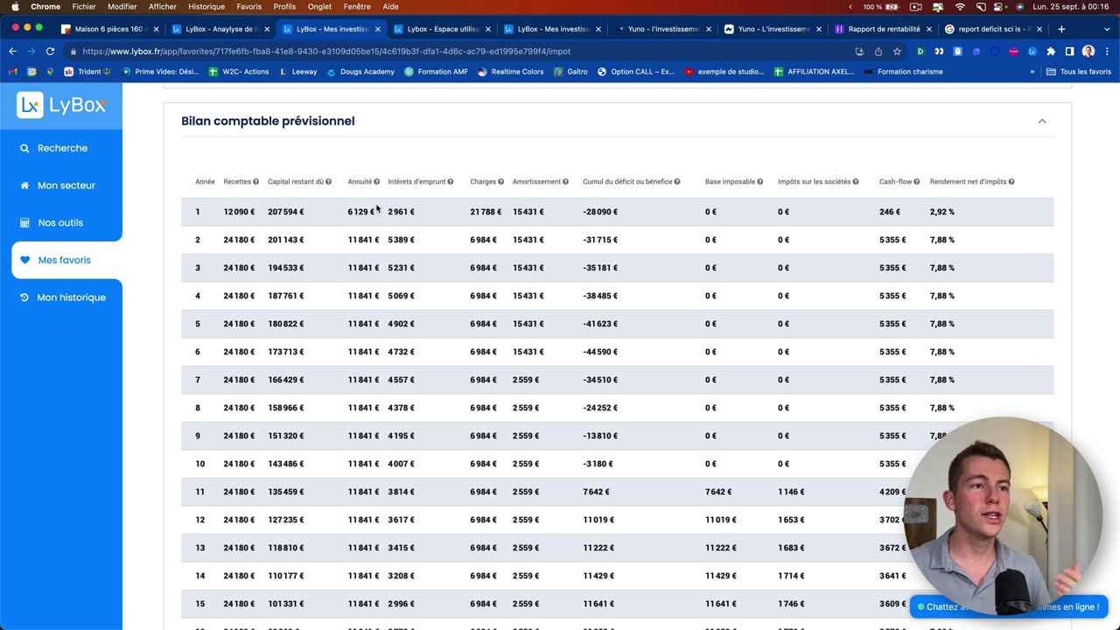
mouse_move(377, 181)
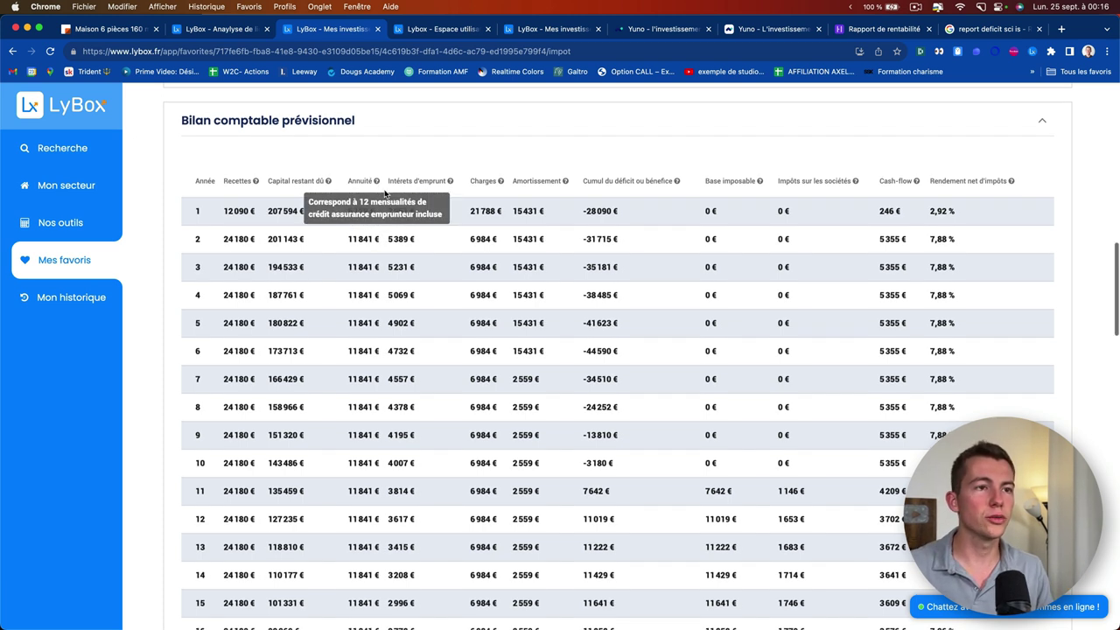
mouse_move(450, 181)
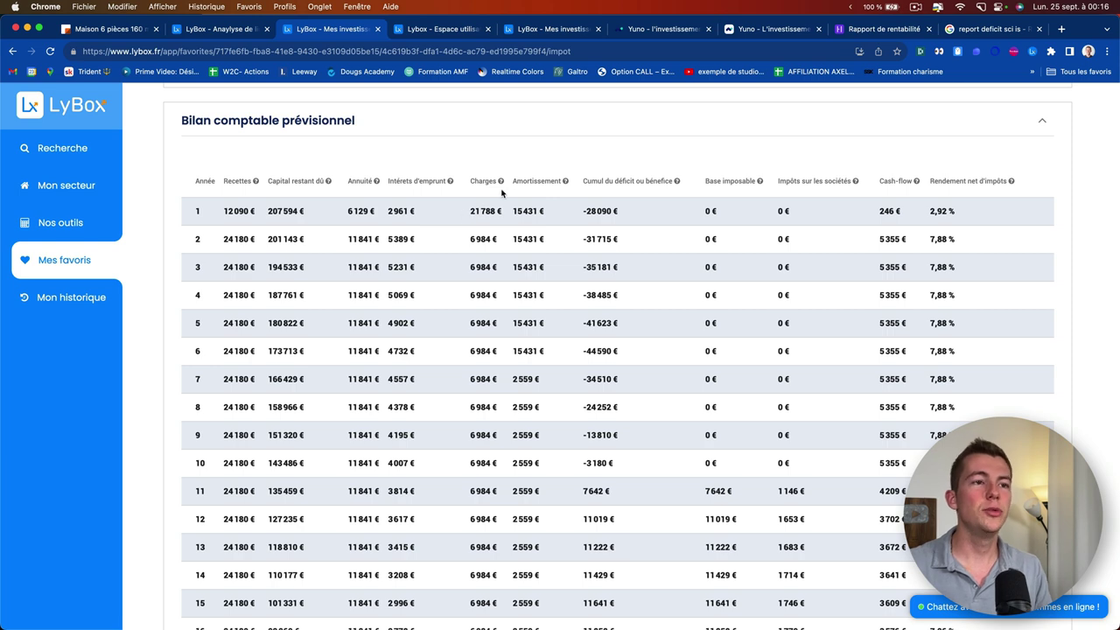
mouse_move(500, 182)
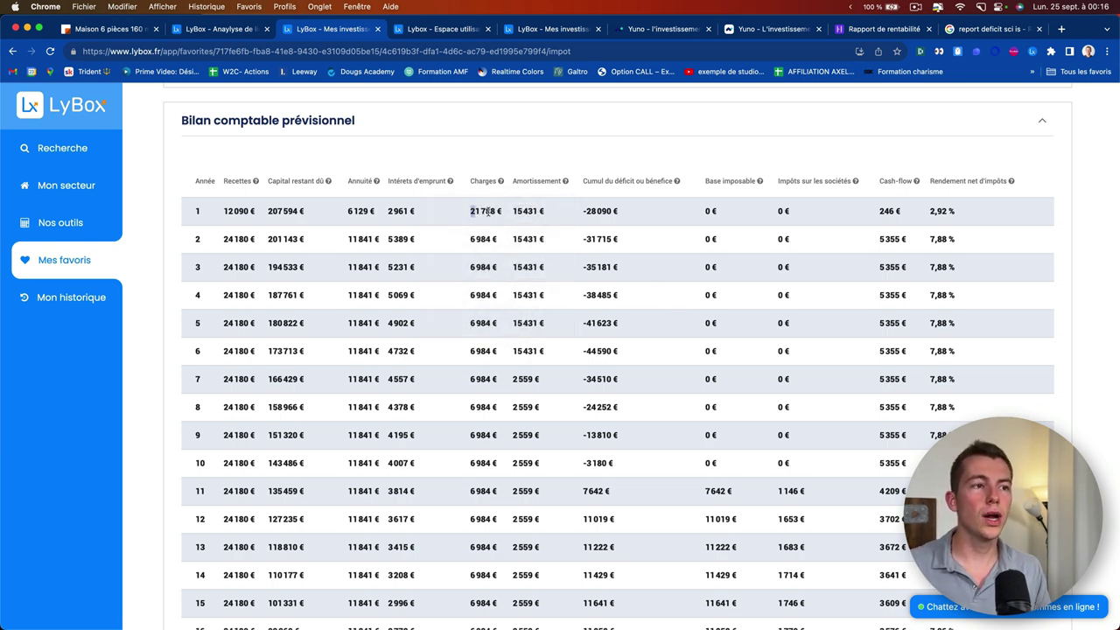
Compare year 1's Charges with those of the following years in the forecast balance table and read the Charges column explanation
double_click(488, 211)
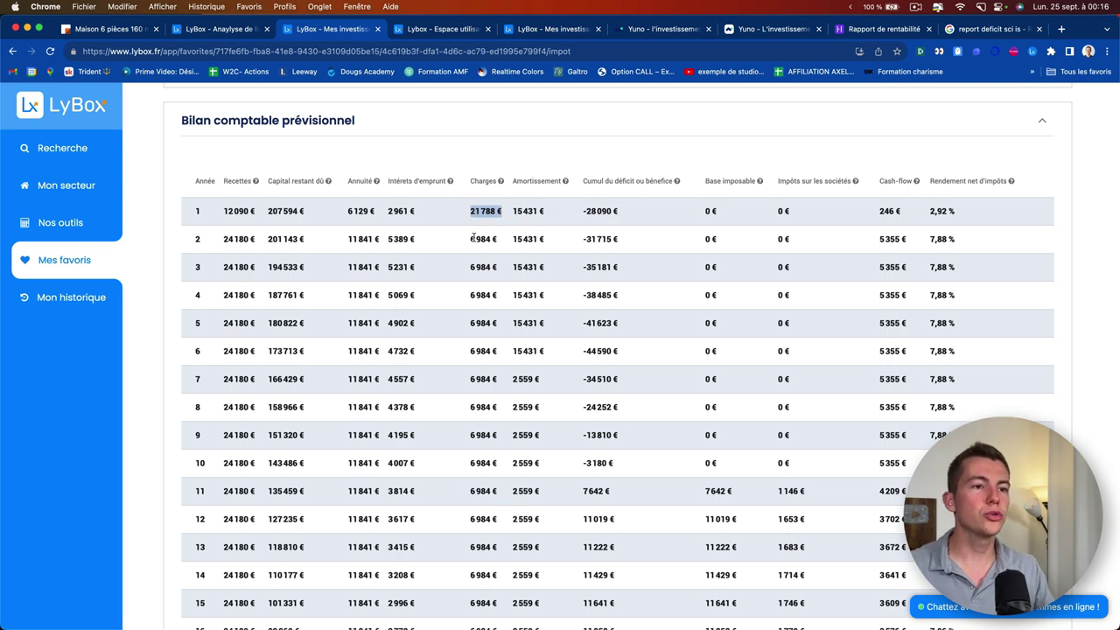
drag(479, 240, 484, 418)
click(483, 419)
scroll(492, 374, down, 2)
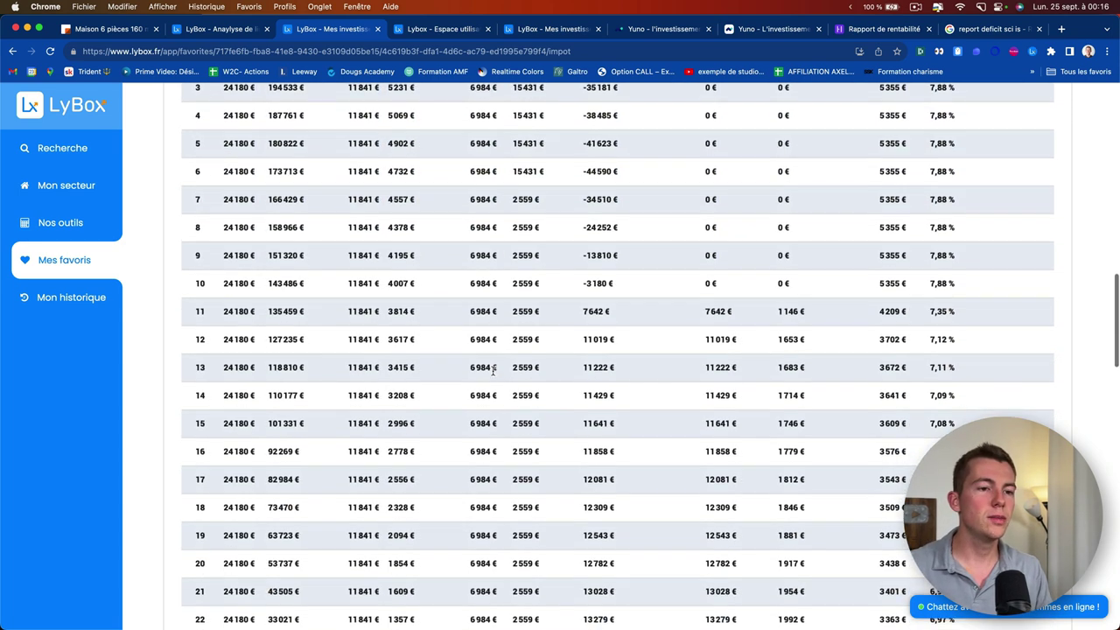
scroll(481, 332, up, 5)
drag(471, 293, 501, 293)
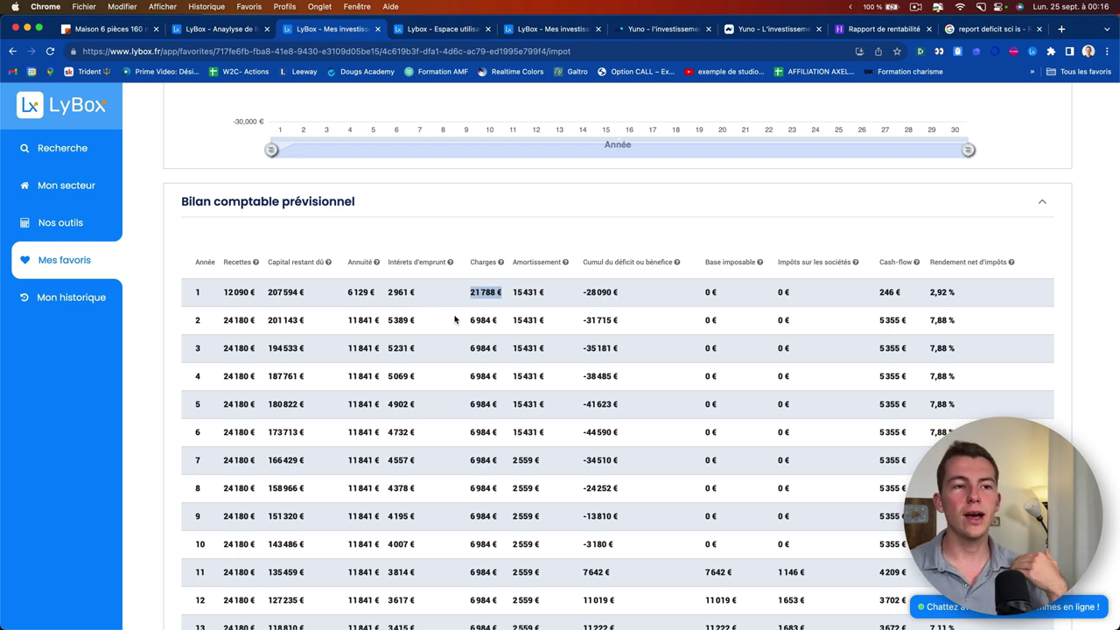
mouse_move(499, 262)
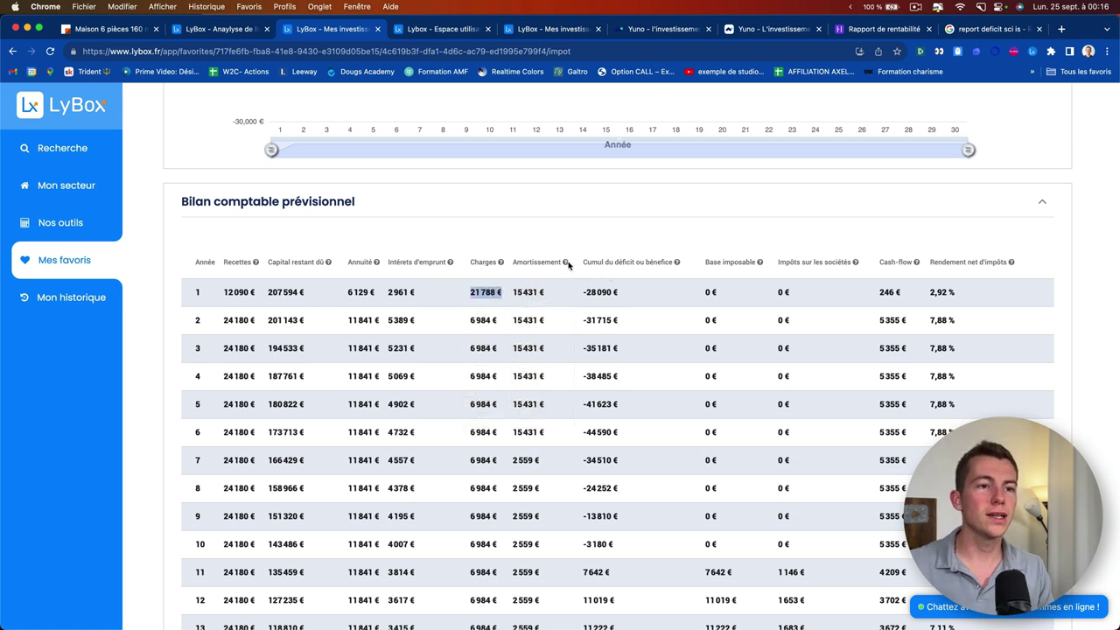
Compare the Amortissement of years 1 to 6 with year 7 and read the Amortissement column explanation
drag(513, 292, 543, 438)
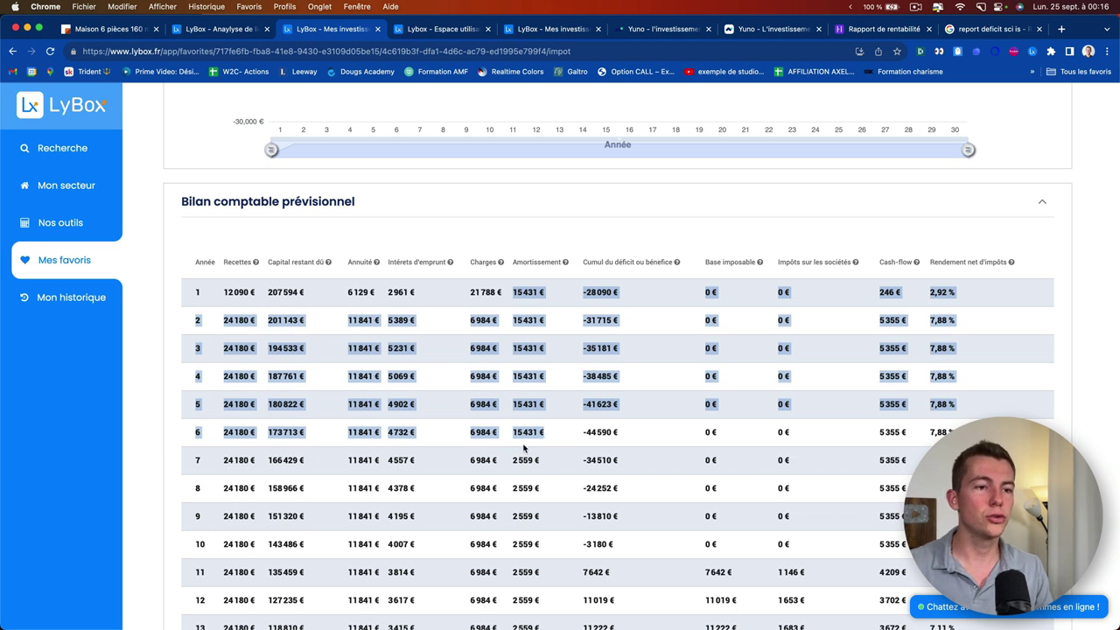
click(539, 435)
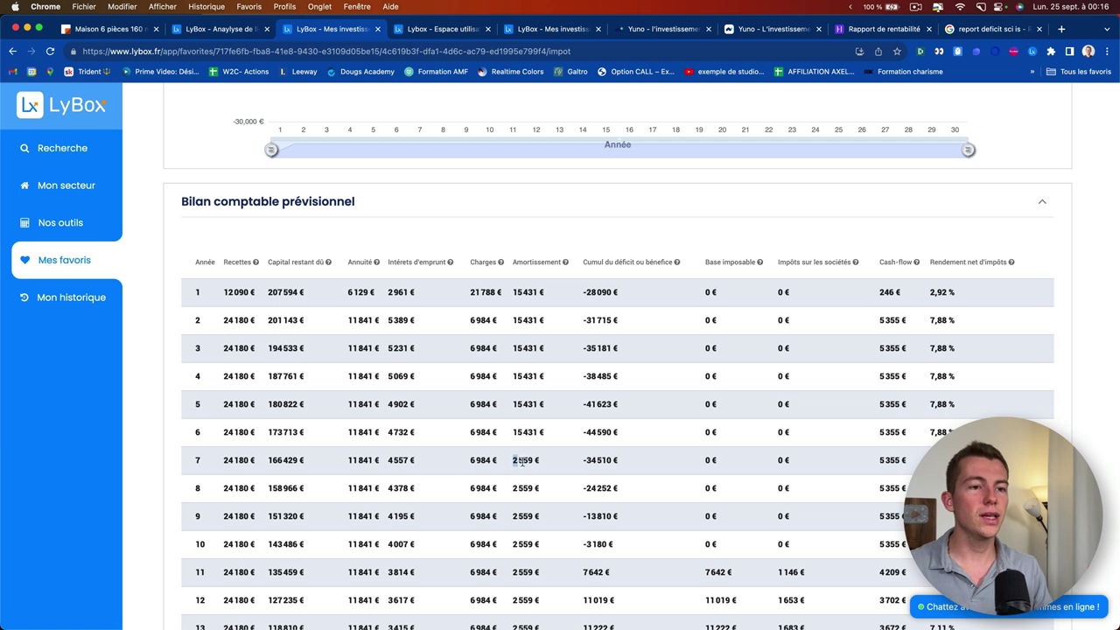
drag(515, 461, 539, 460)
click(530, 457)
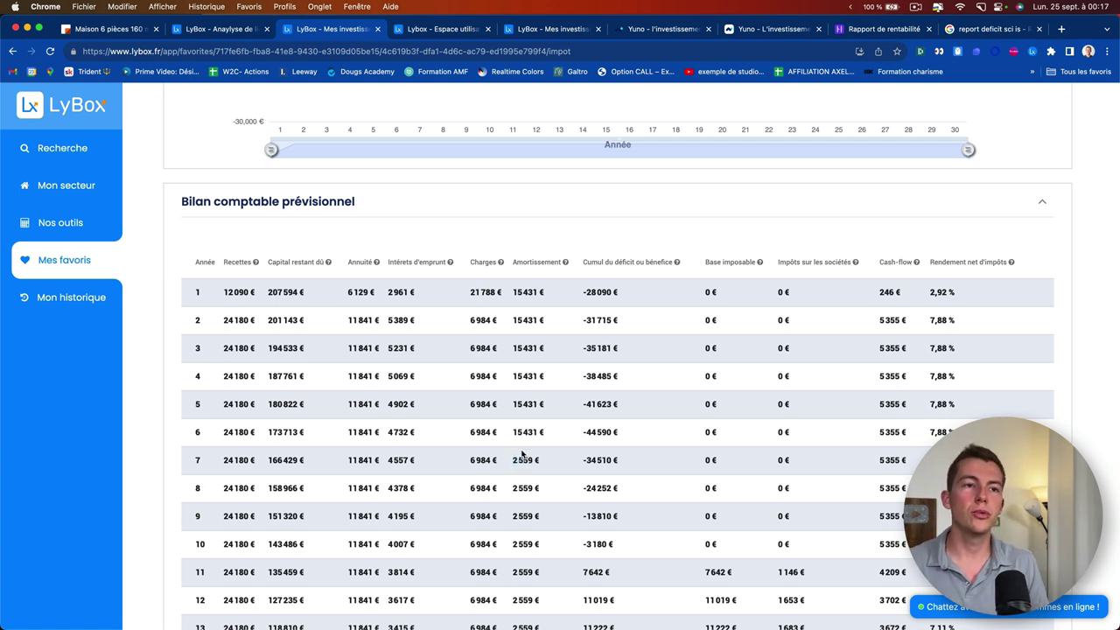
mouse_move(564, 261)
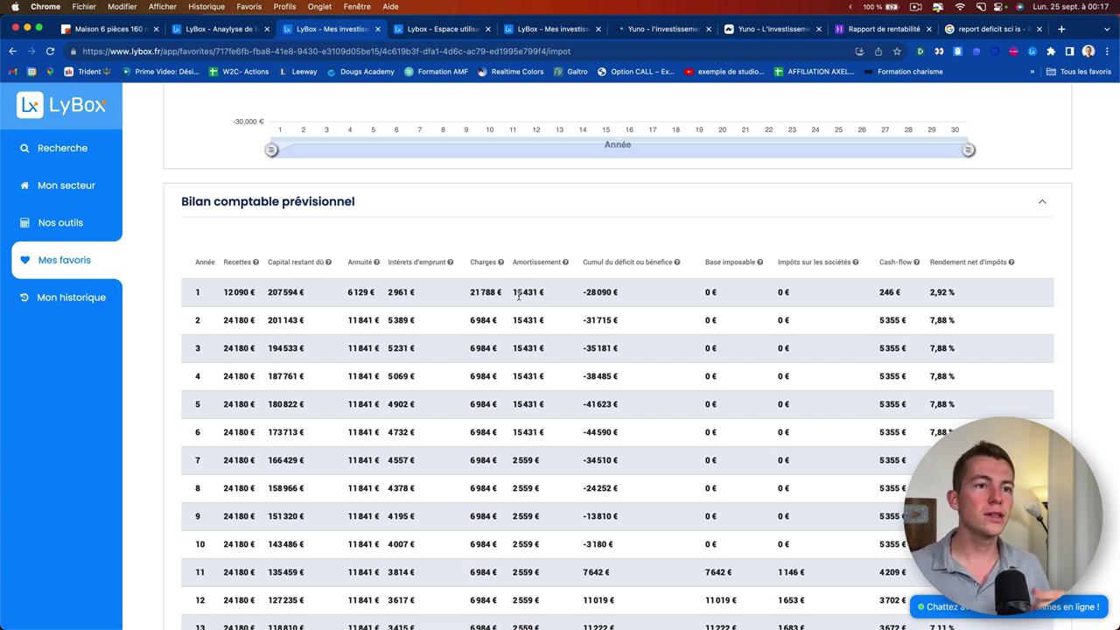
drag(514, 293, 544, 444)
click(544, 443)
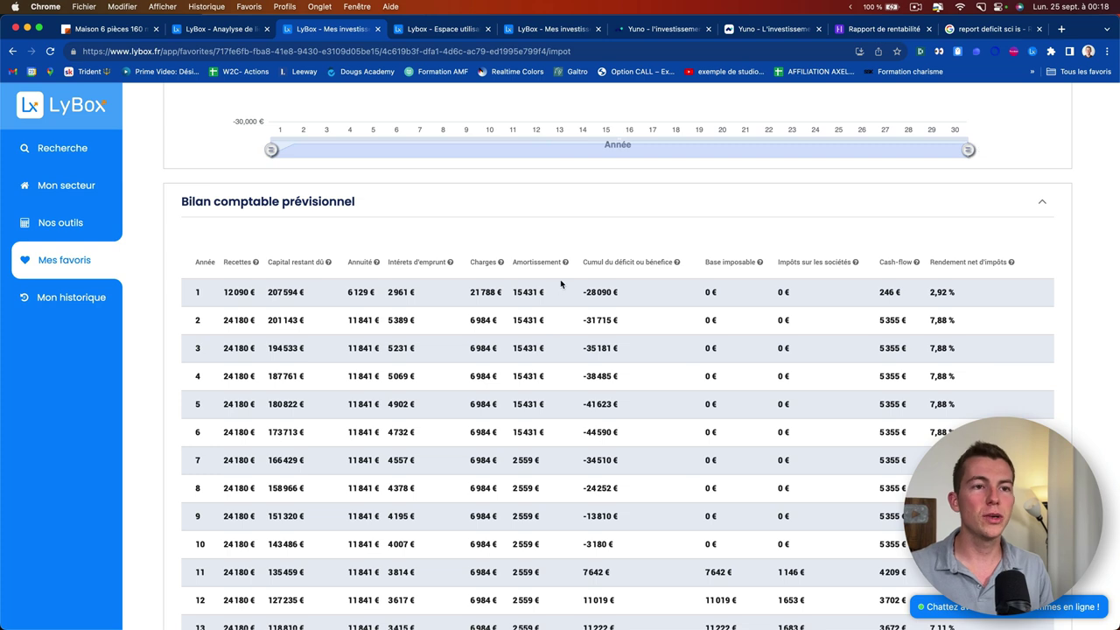
Open the account preferences in a separate tab and show the Amortissement settings
scroll(1050, 323, up, 15)
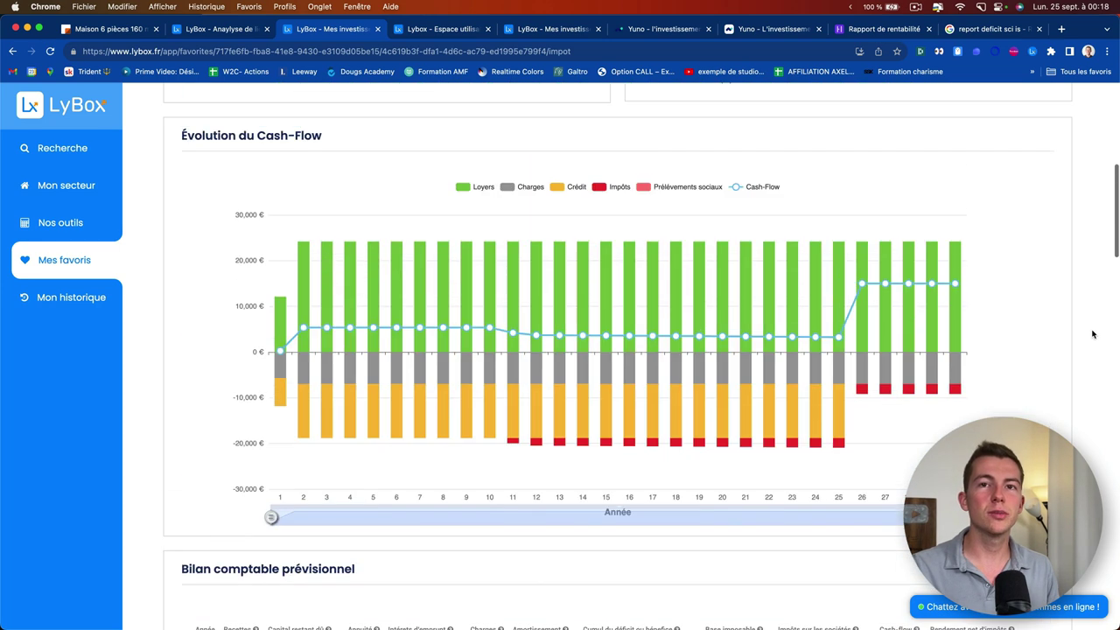
click(1068, 108)
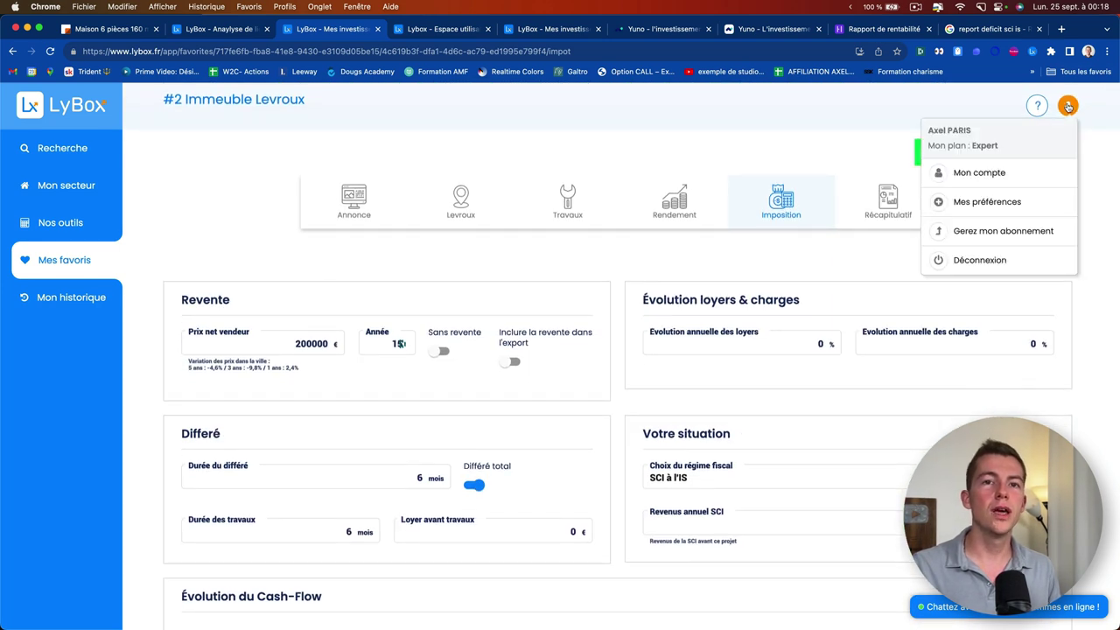
right_click(987, 201)
click(849, 204)
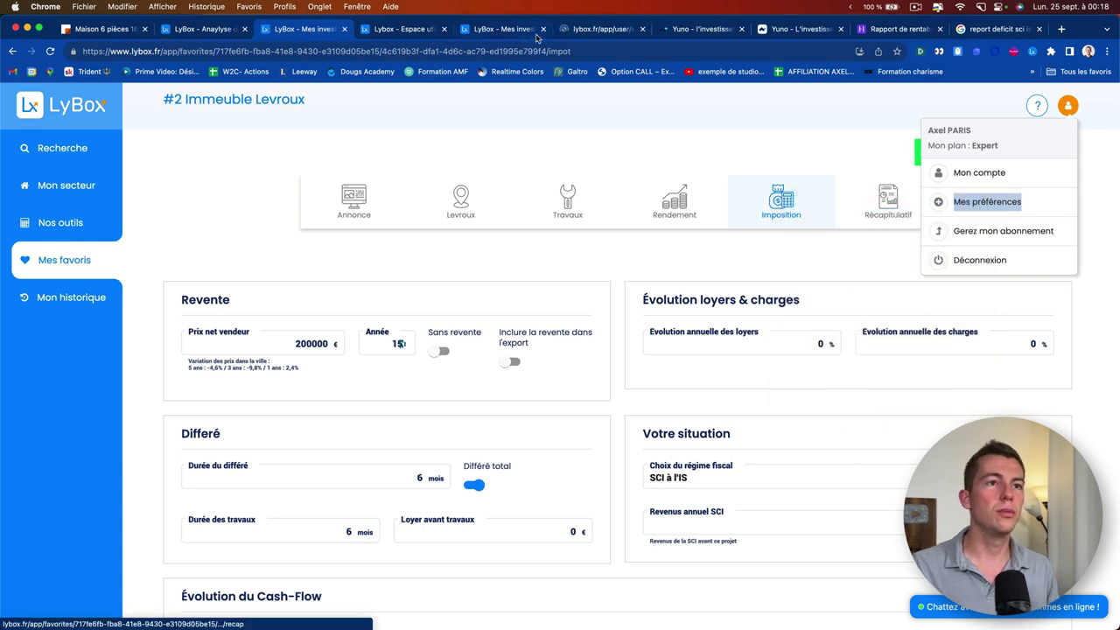
click(402, 29)
scroll(662, 349, down, 2)
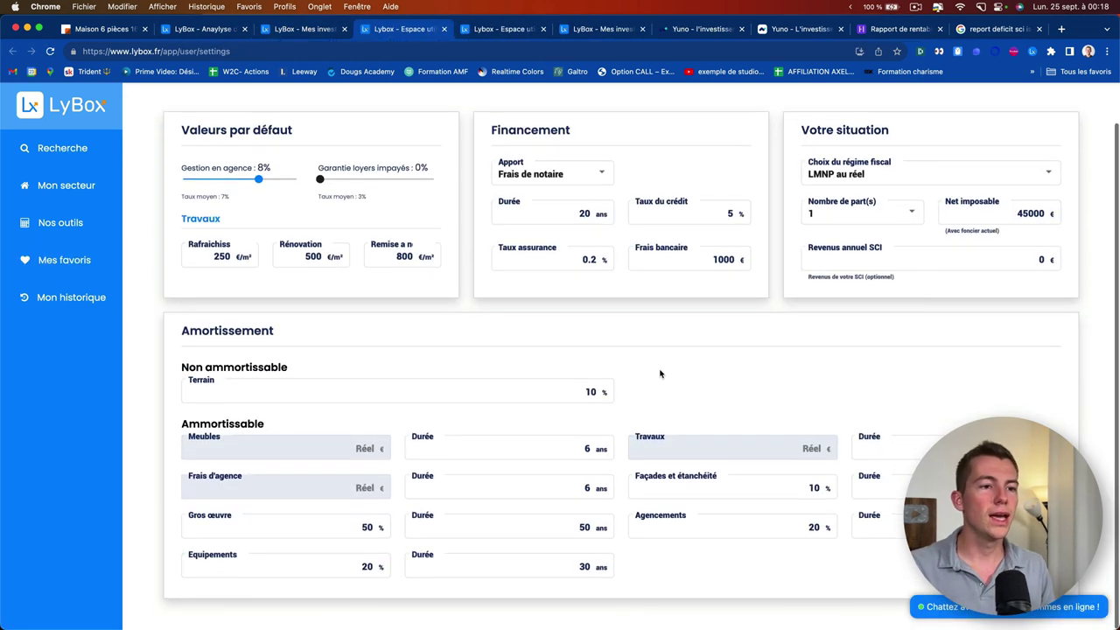
Check the amortization durations set for Meubles, Frais d'agence and Travaux in the preferences
click(446, 453)
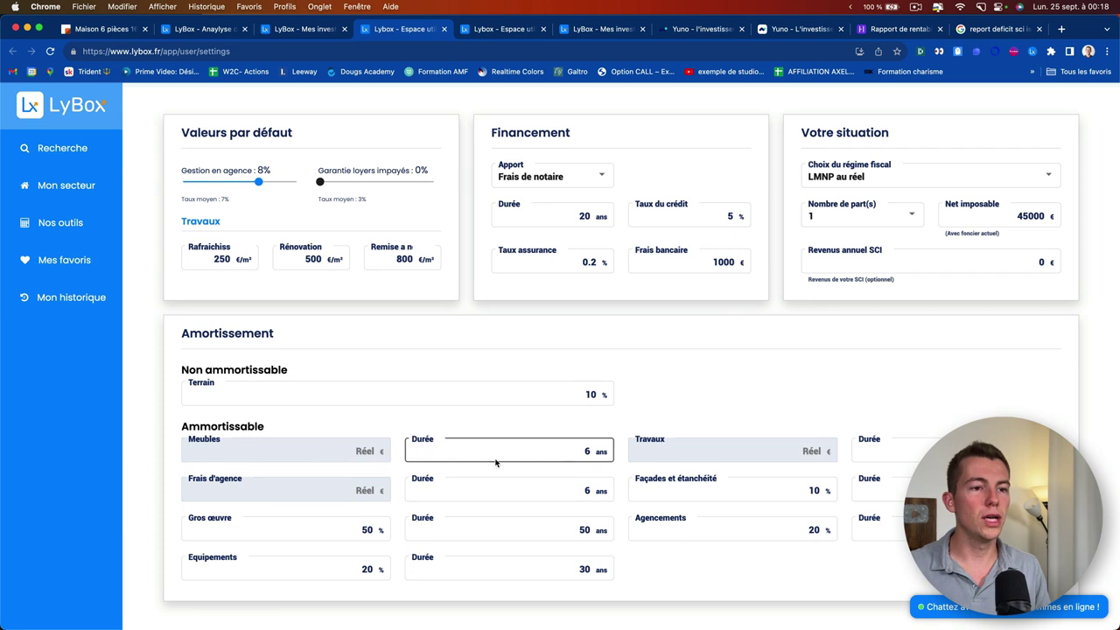
double_click(586, 448)
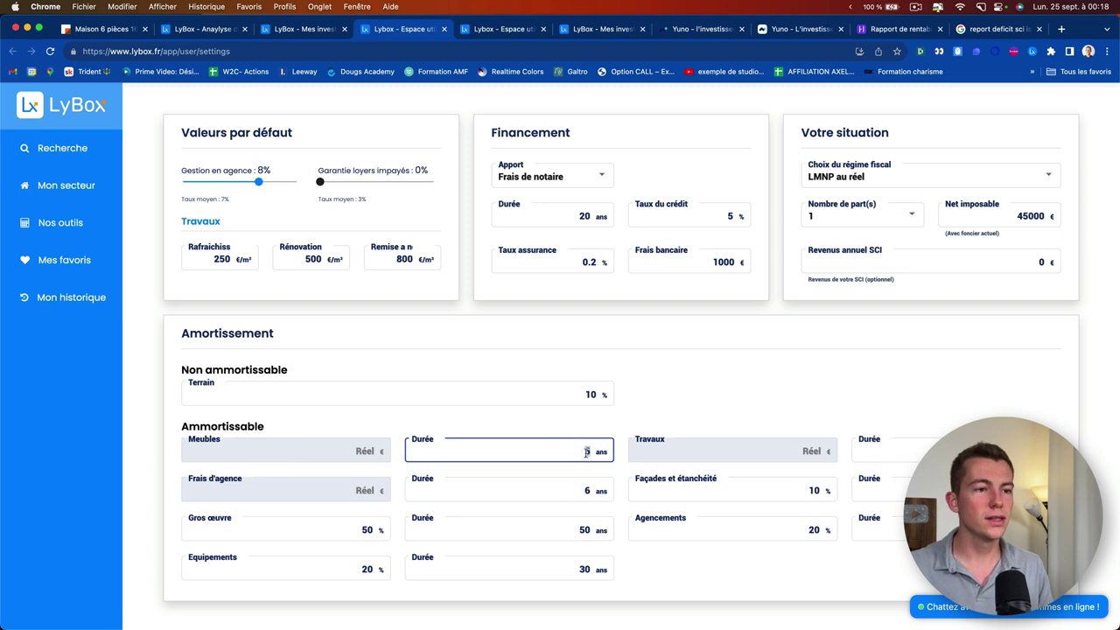
click(468, 493)
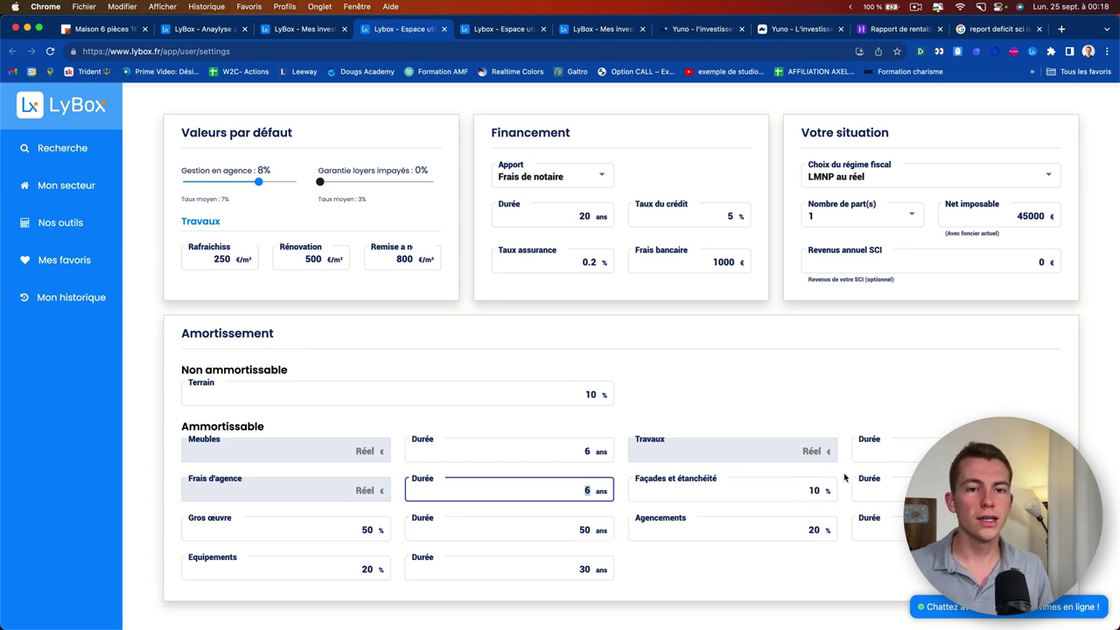
click(875, 450)
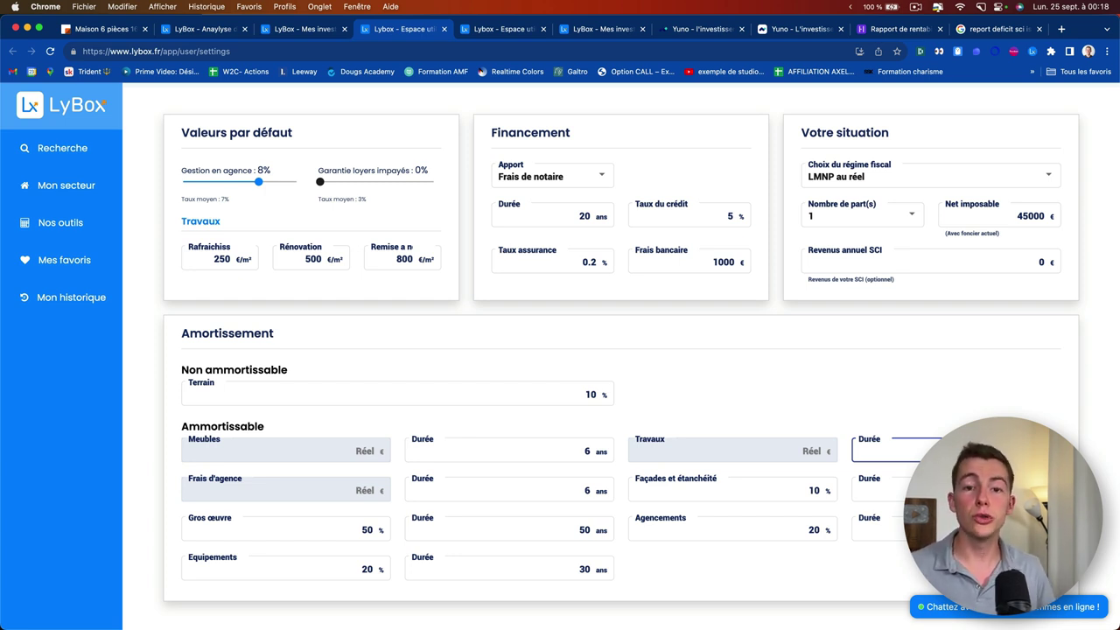
Return to the property's forecast balance table and review the Amortissement values for years 1 to 6
click(319, 29)
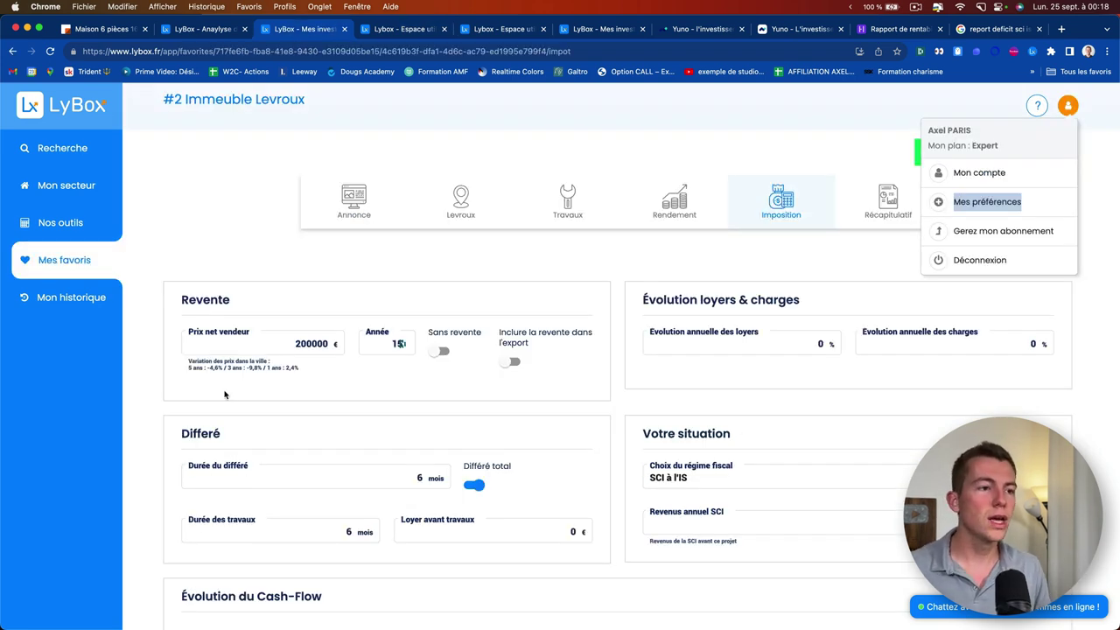
scroll(170, 385, down, 15)
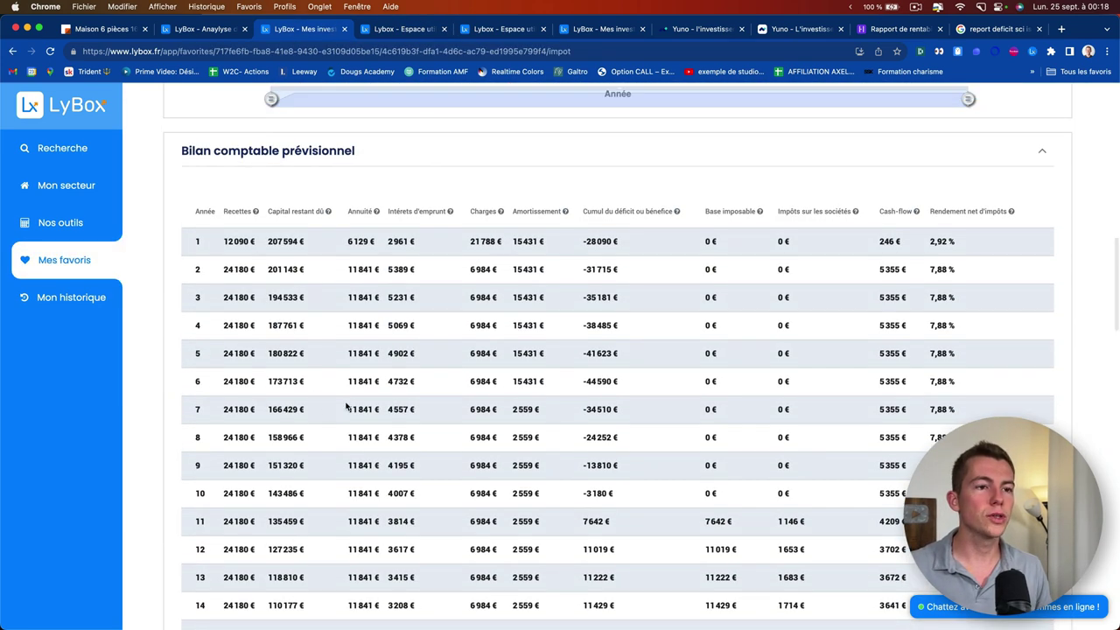
drag(509, 243, 571, 388)
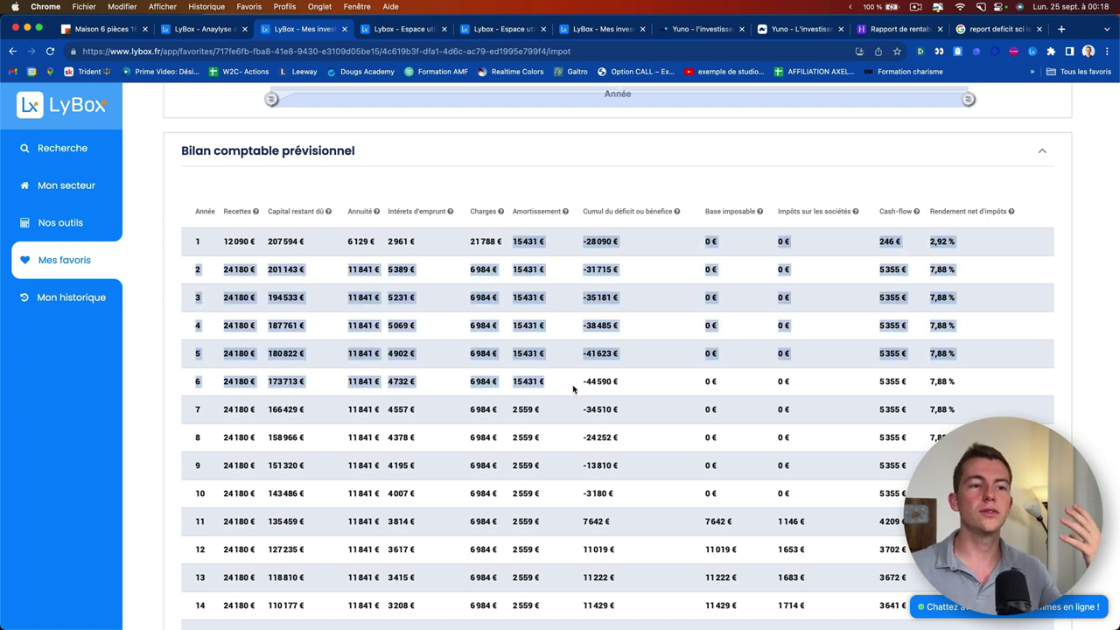
click(587, 382)
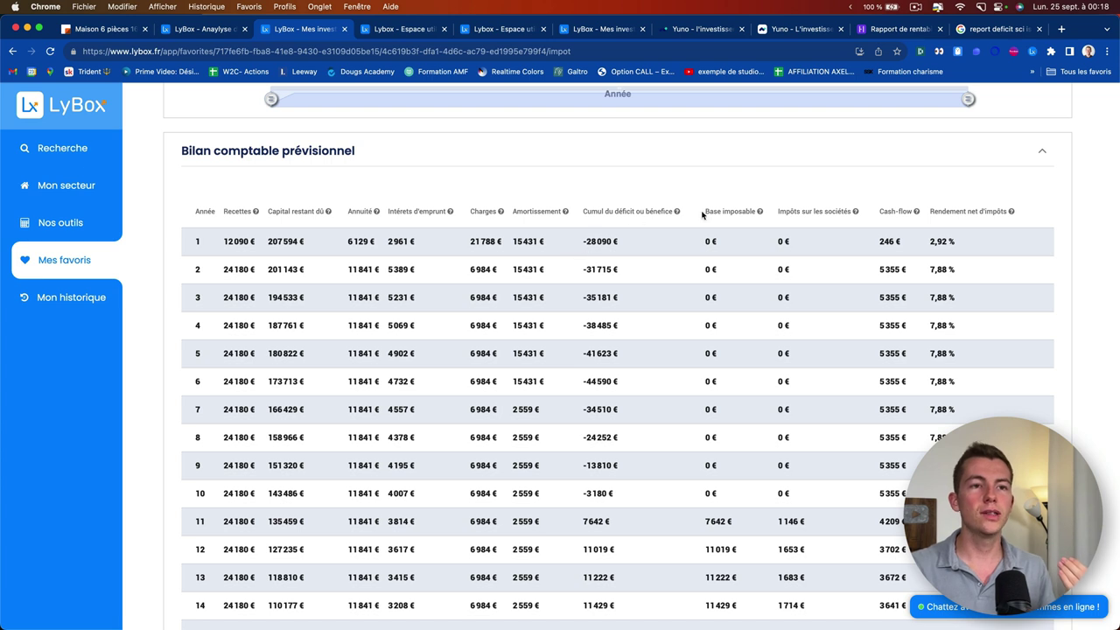
Check year 1's Cumul du déficit ou bénéfice and compare the Amortissement of year 6 with year 7
drag(580, 242, 642, 250)
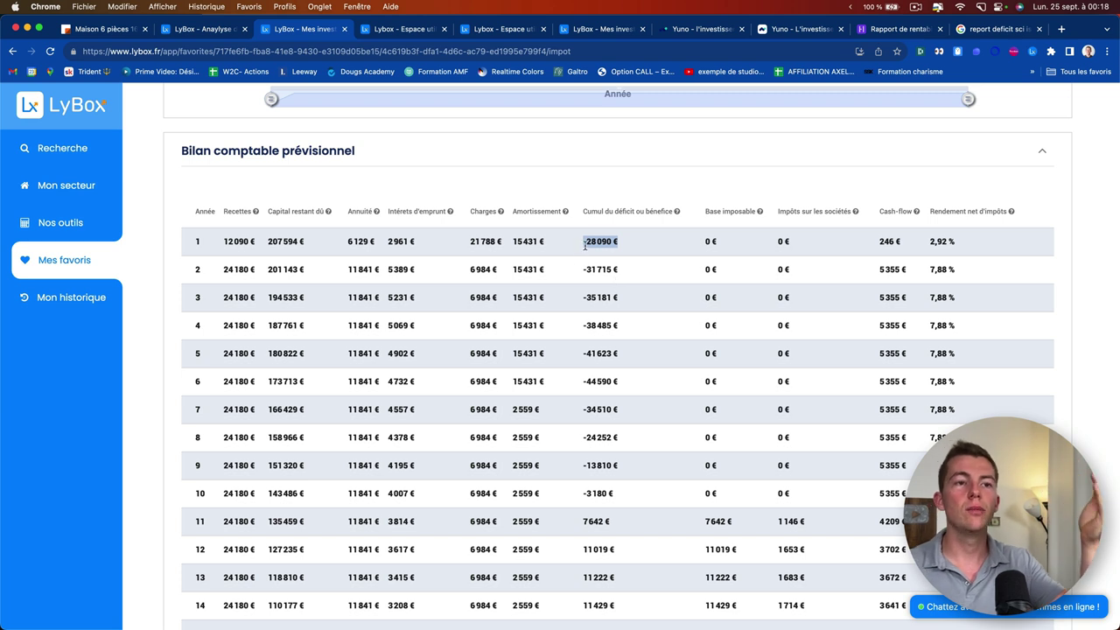
click(603, 245)
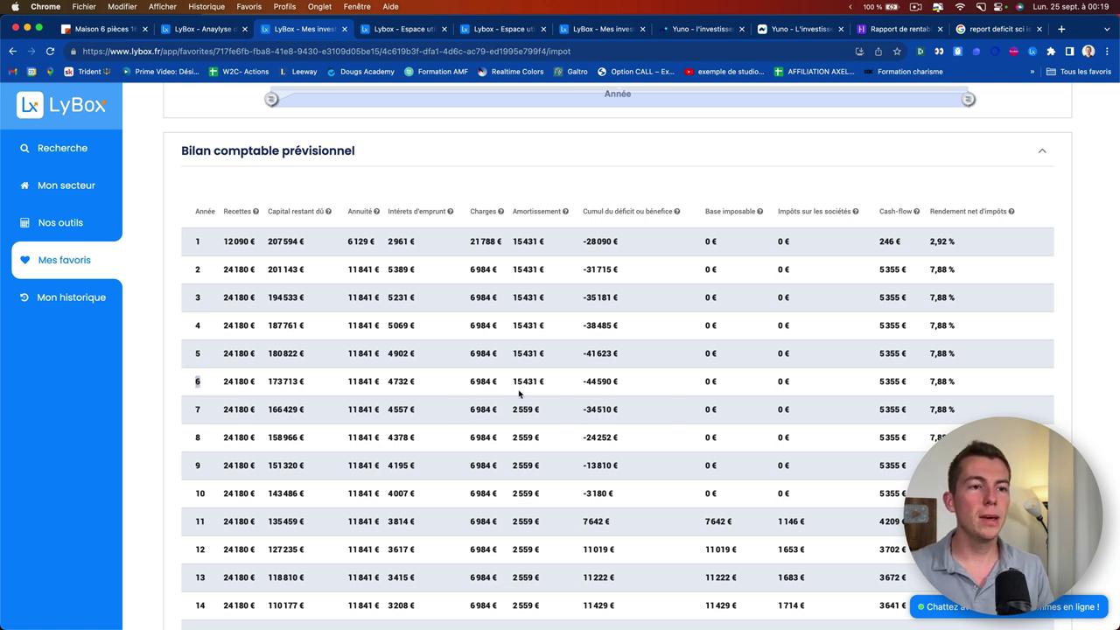
drag(513, 381, 550, 379)
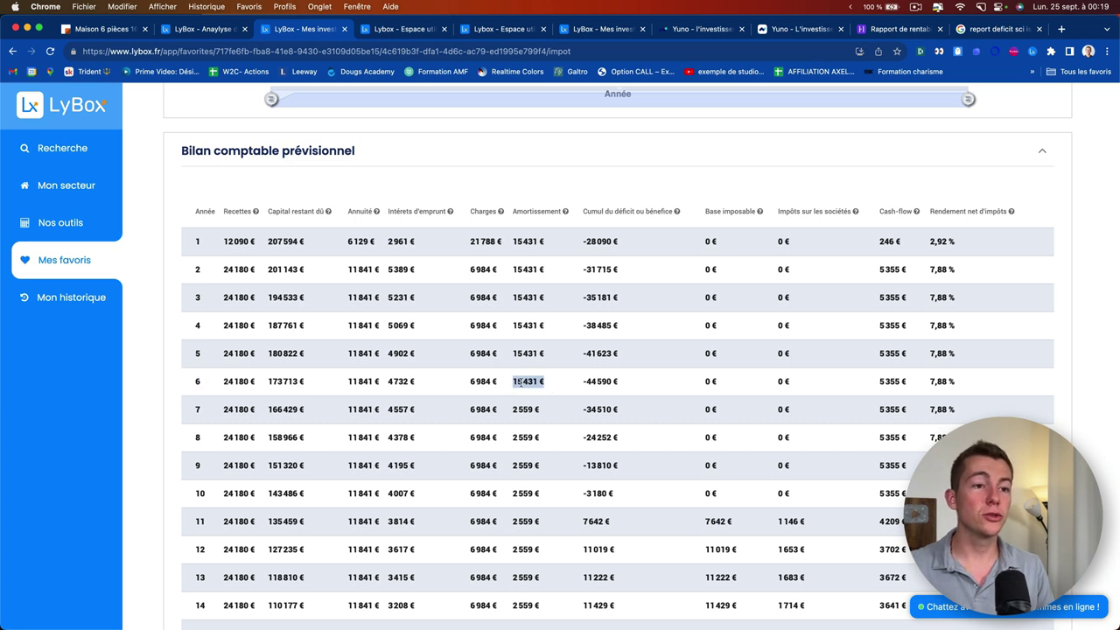
click(532, 429)
drag(511, 409, 539, 410)
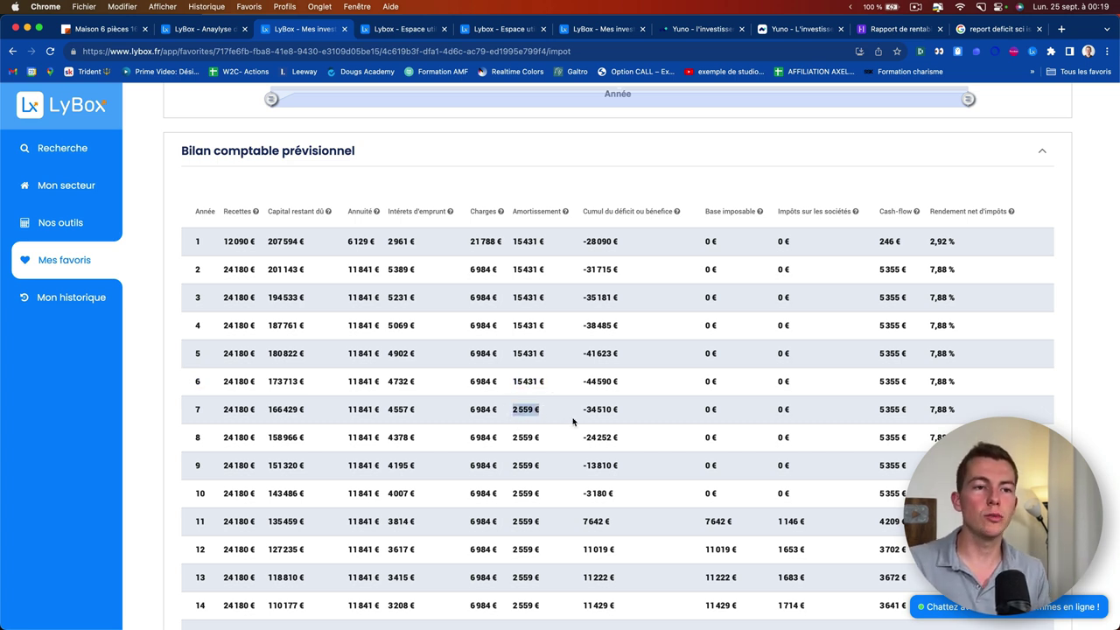
Follow the Cumul du déficit ou bénéfice from year 6 to year 10 in the forecast balance table
drag(584, 381, 639, 383)
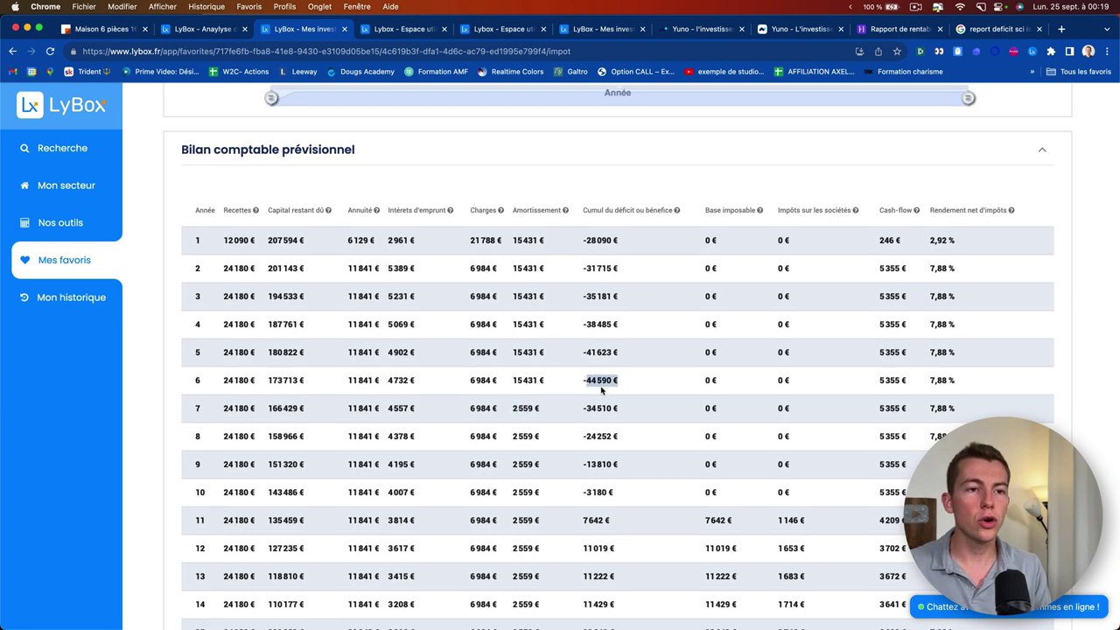
drag(587, 408, 660, 411)
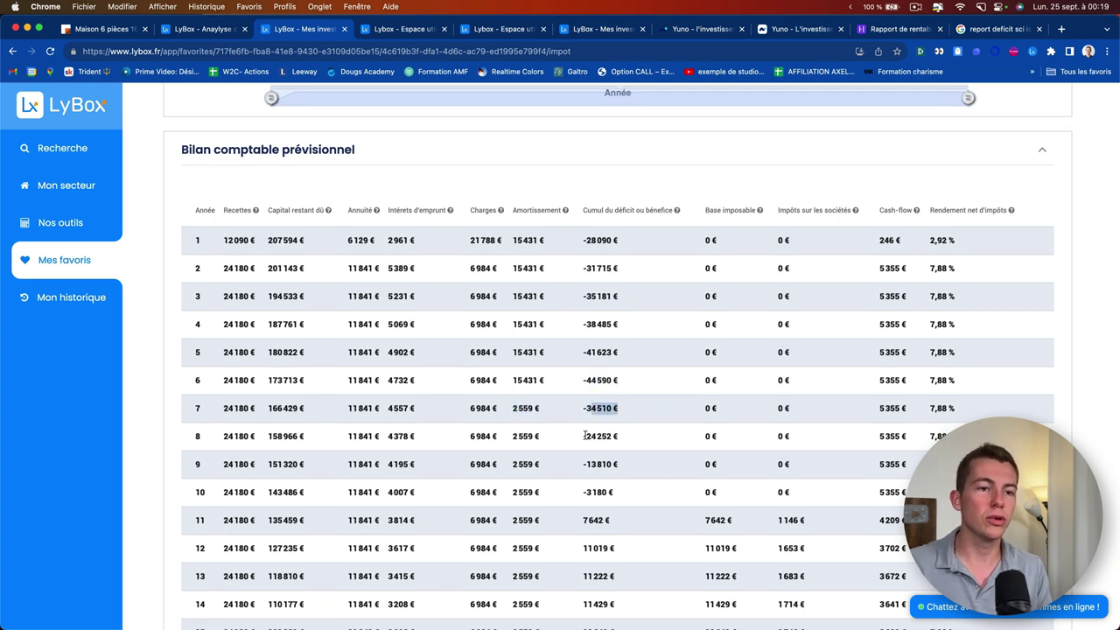
drag(584, 435, 640, 440)
drag(582, 464, 618, 496)
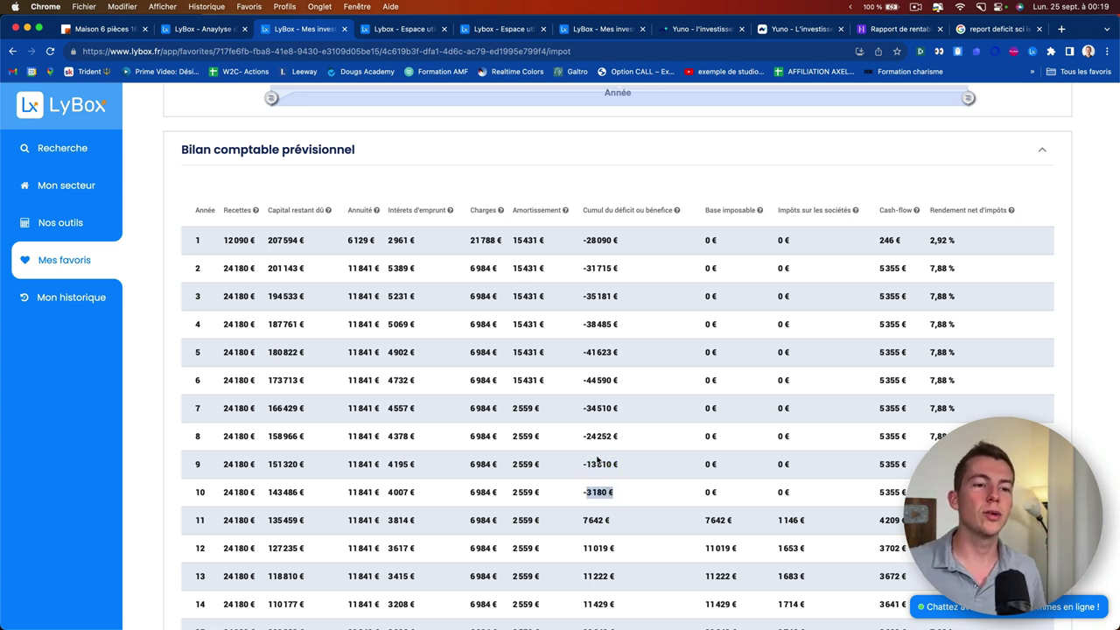
click(623, 498)
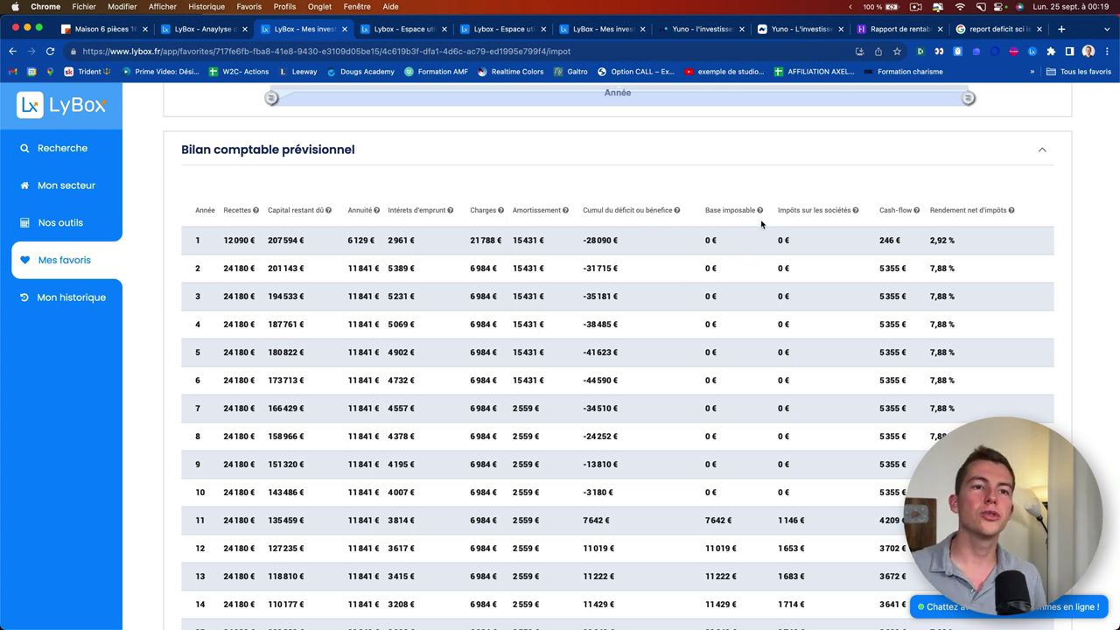
Check year 1's Base imposable and Impôts sur les sociétés, and year 2's Cash-flow and Rendement net d'impôts
mouse_move(754, 210)
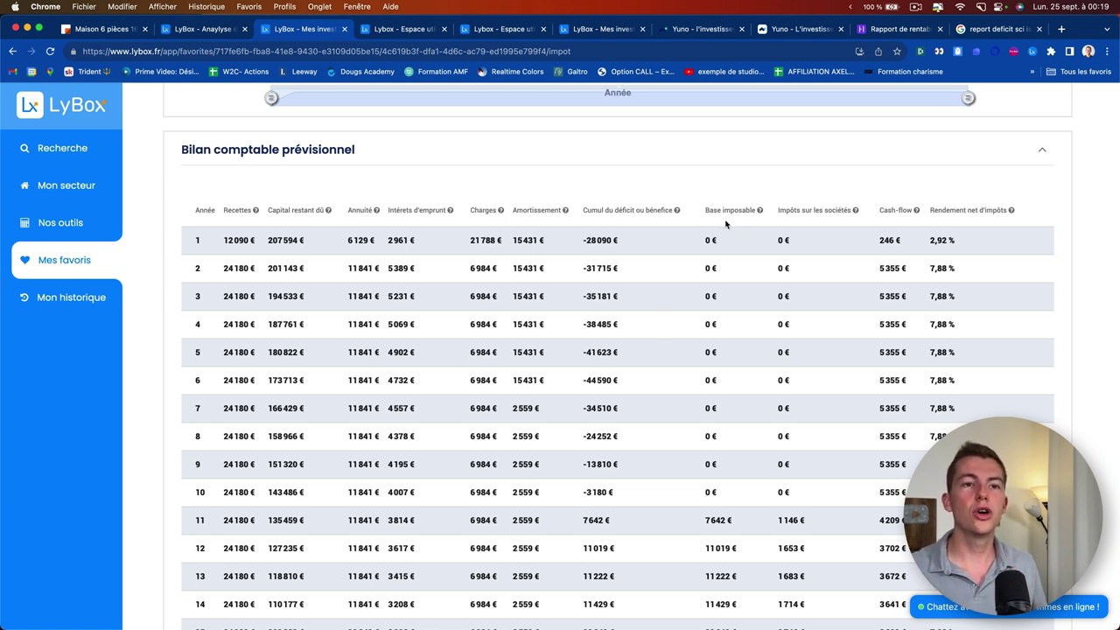
double_click(707, 240)
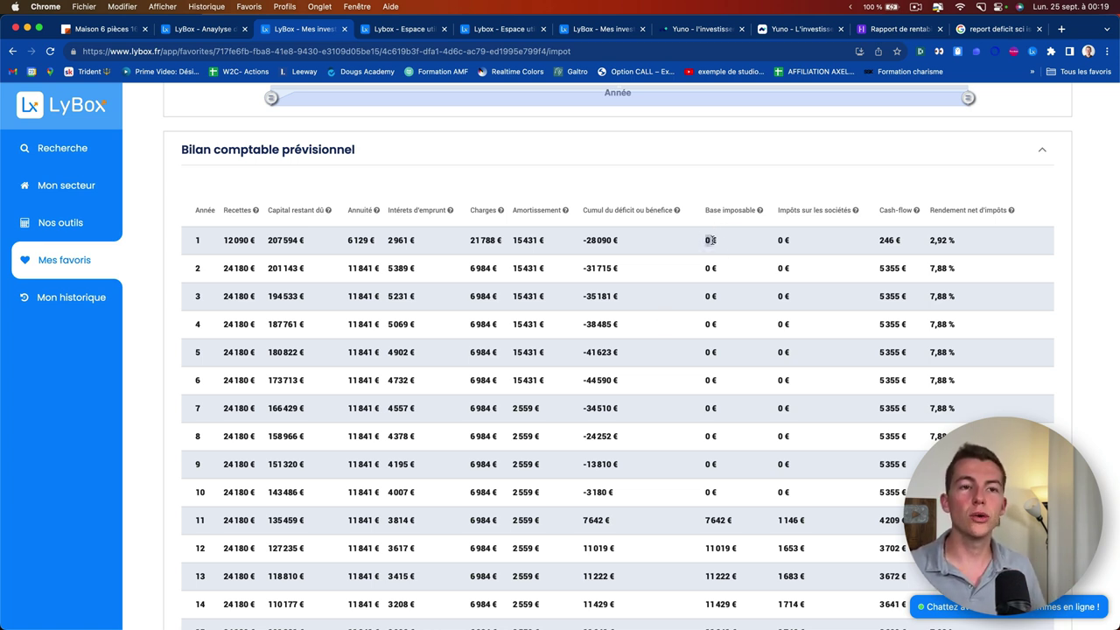
double_click(779, 240)
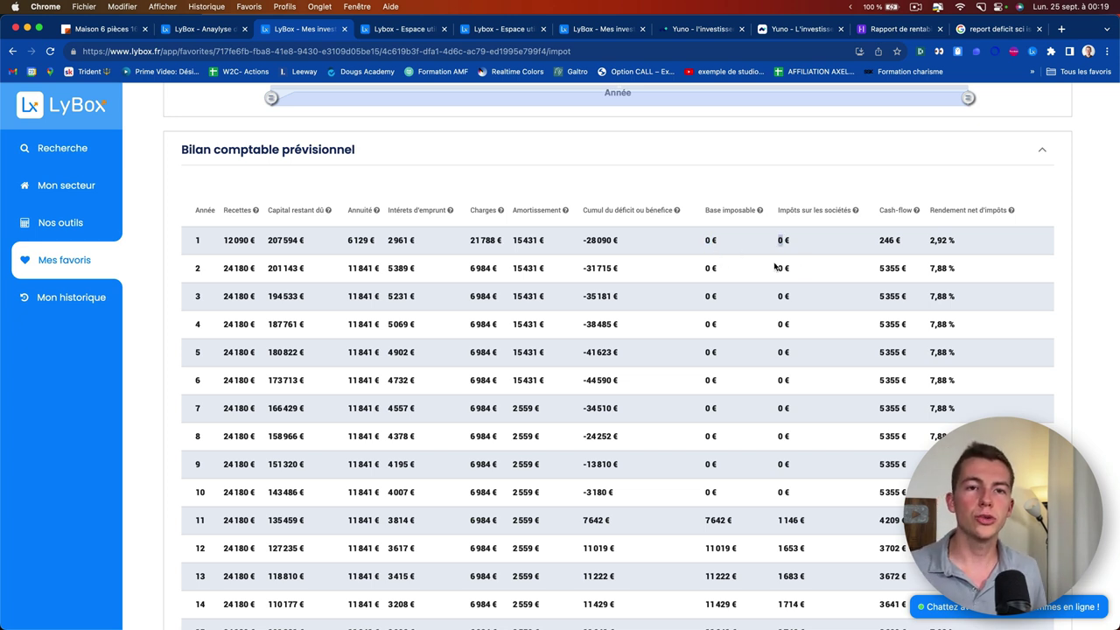
double_click(891, 267)
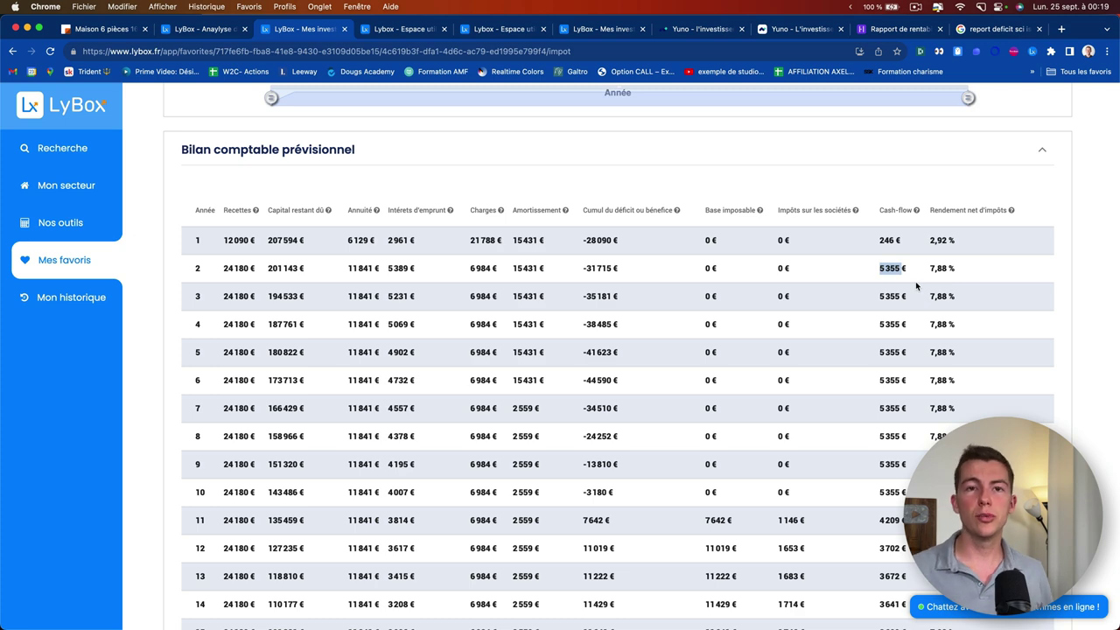
drag(922, 270, 967, 271)
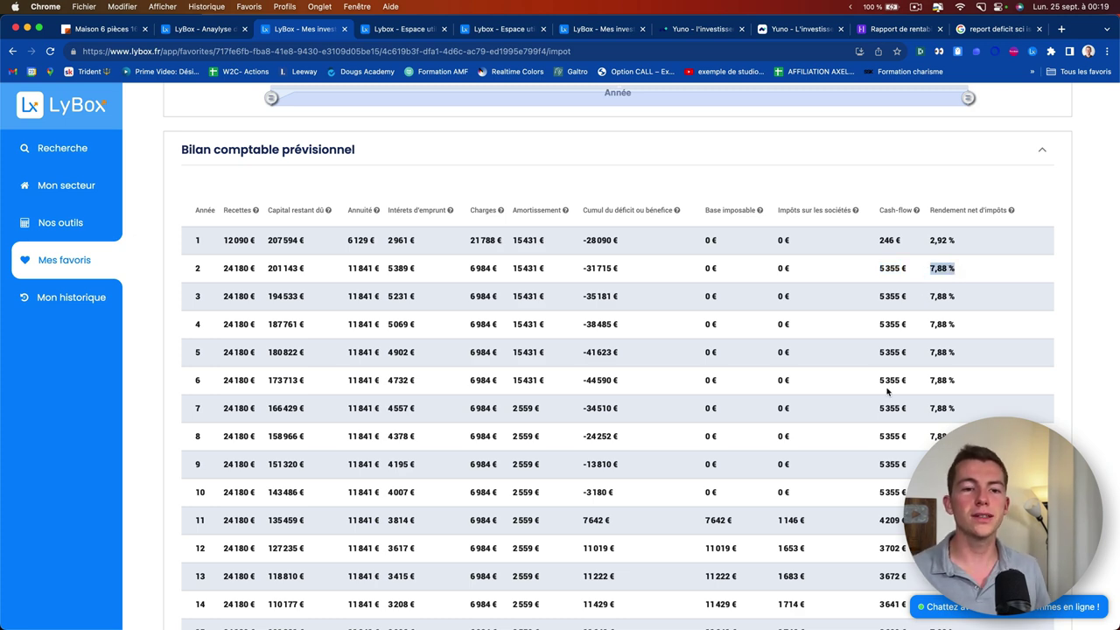
scroll(743, 403, down, 2)
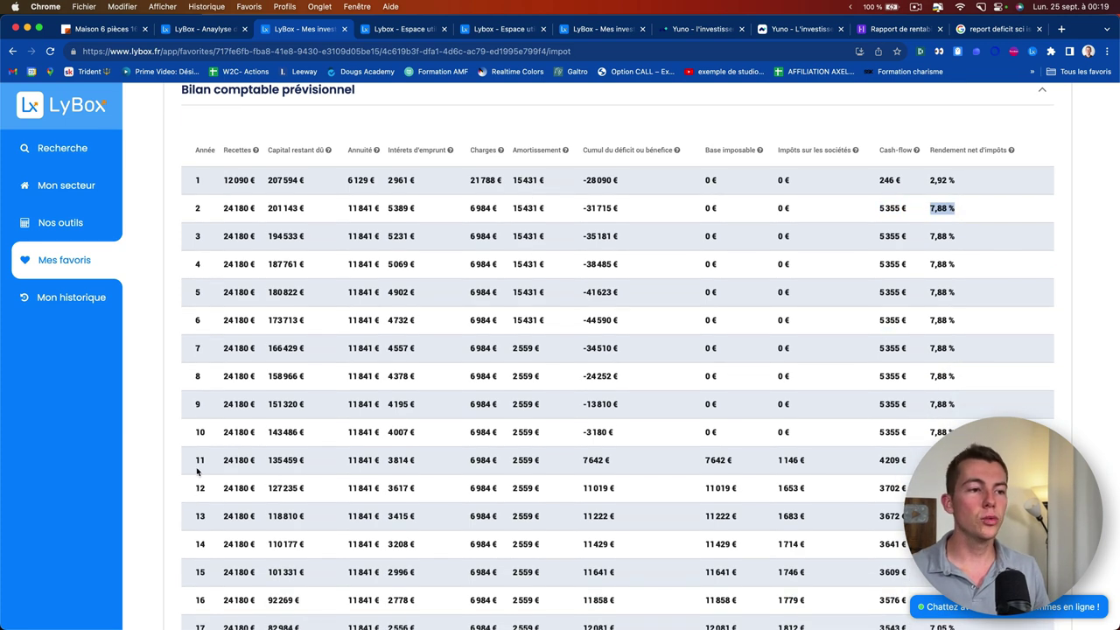
Check year 11's Cumul du déficit ou bénéfice, Base imposable, Impôts sur les sociétés and Cash-flow in the forecast balance table
drag(196, 470, 242, 464)
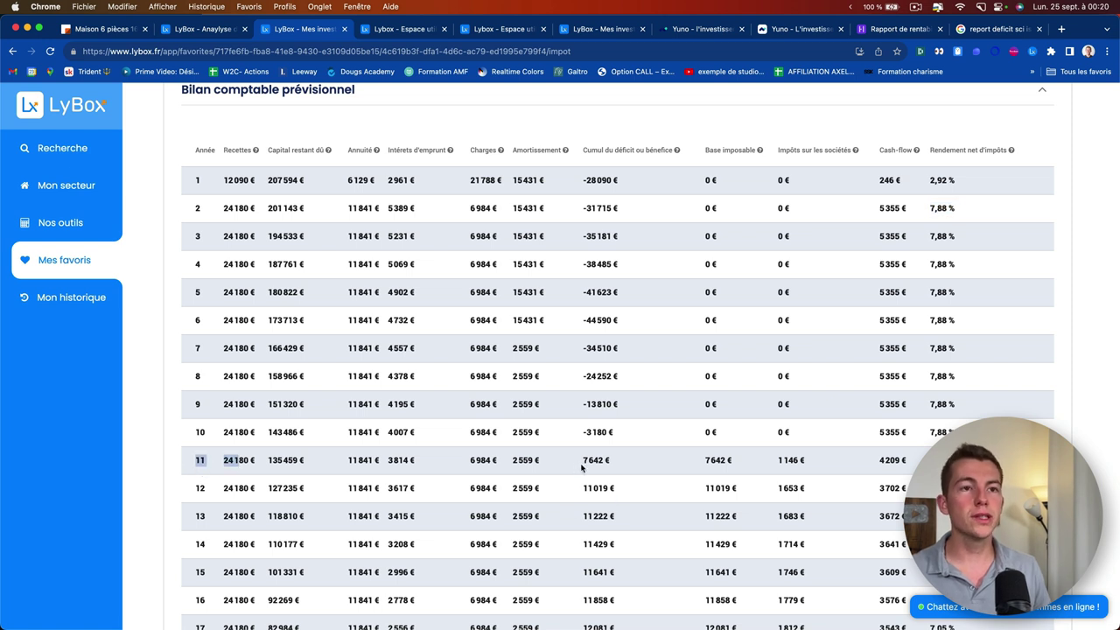
drag(583, 462, 614, 465)
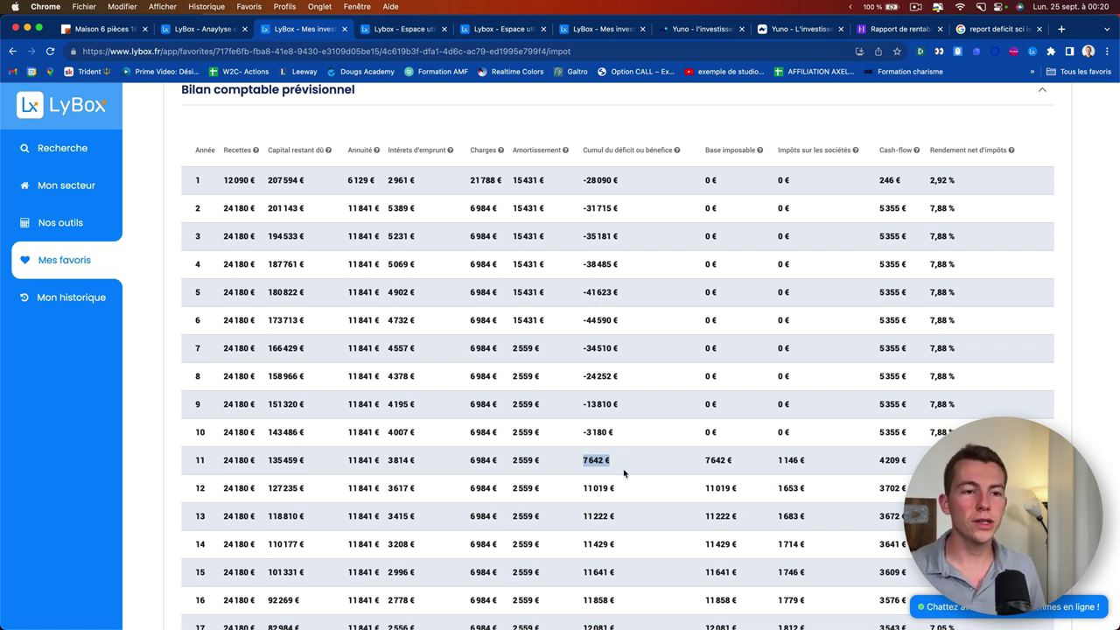
drag(704, 460, 818, 465)
click(706, 461)
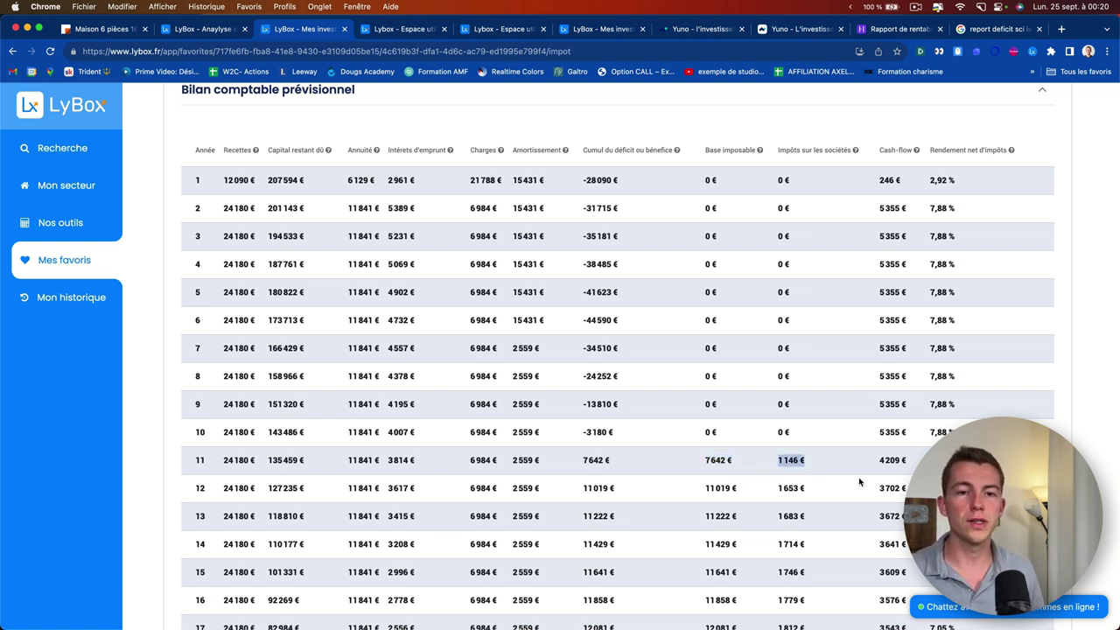
drag(880, 461, 897, 461)
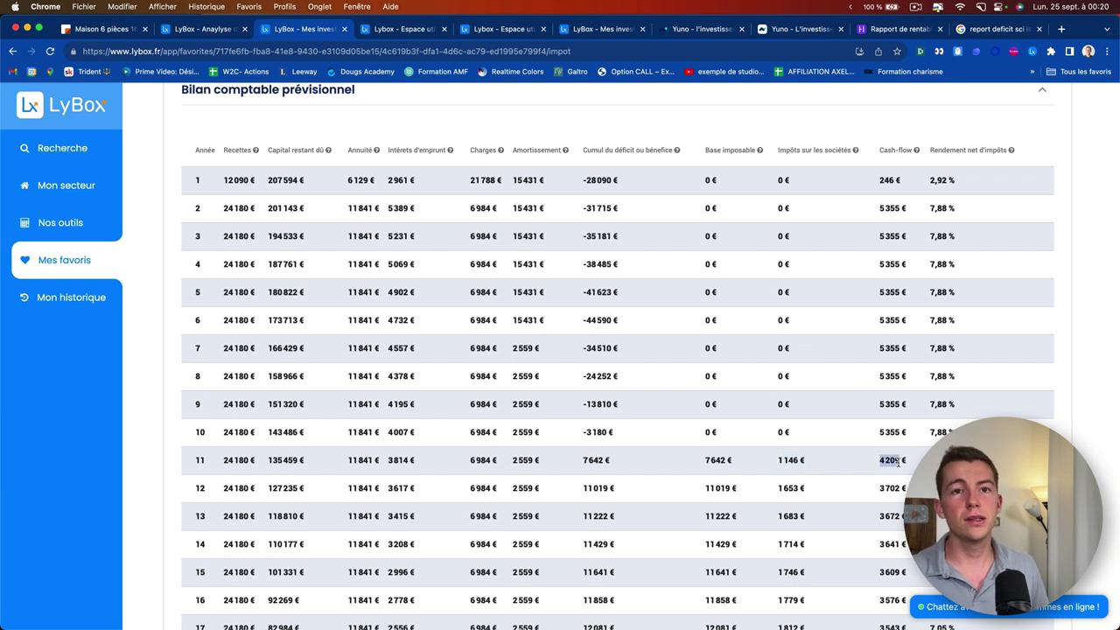
click(885, 463)
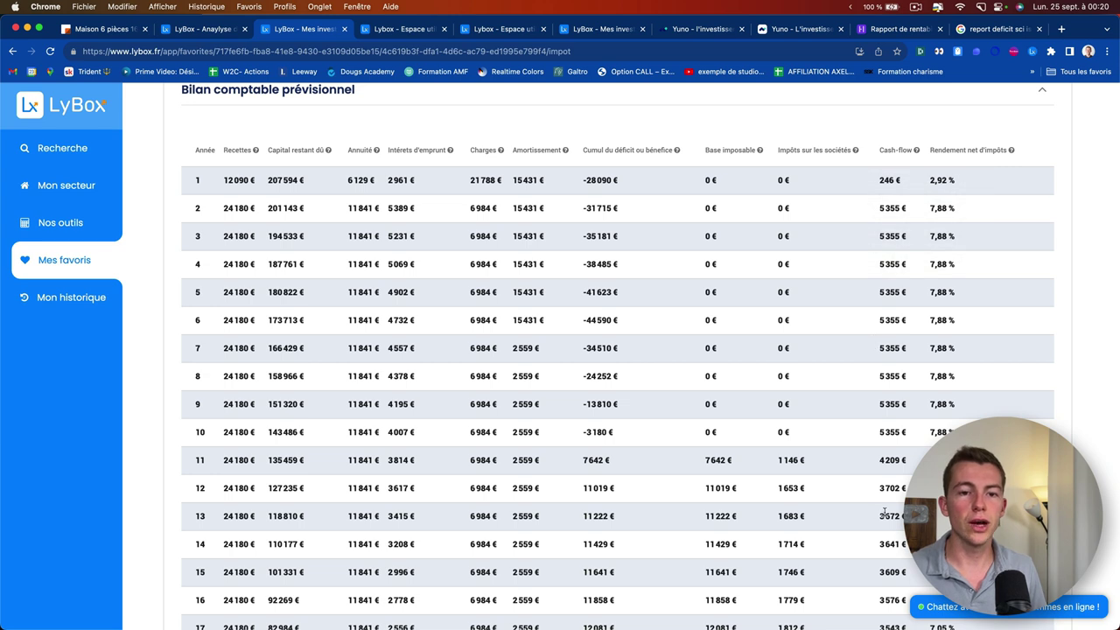
Follow the Cash-flow column of the forecast balance table from year 3 through year 30
scroll(883, 512, down, 2)
drag(879, 184, 898, 209)
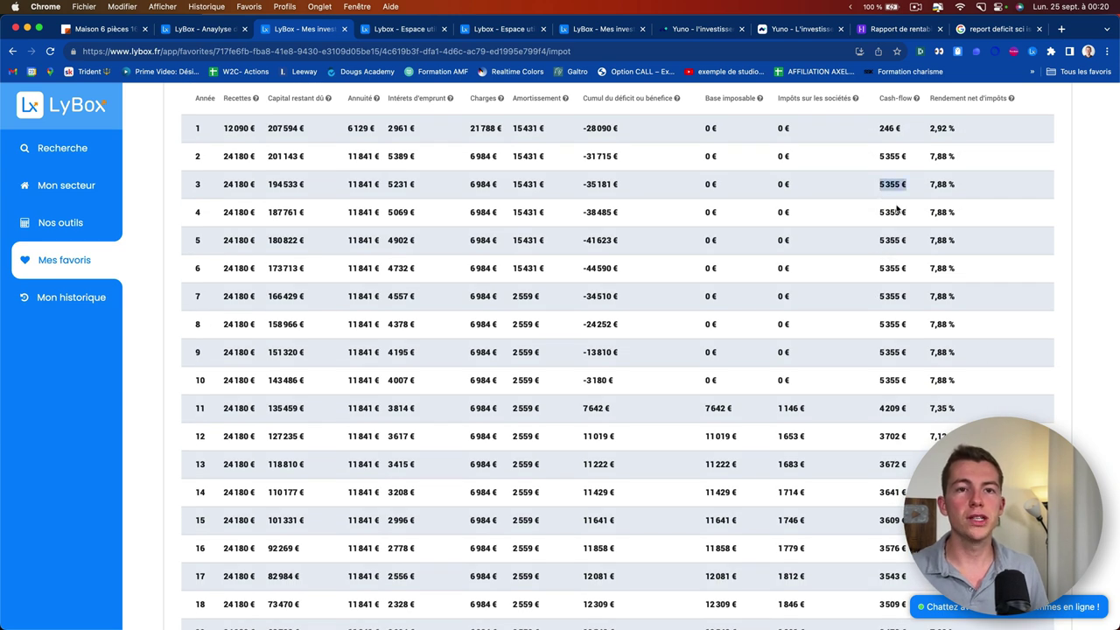
scroll(896, 263, down, 4)
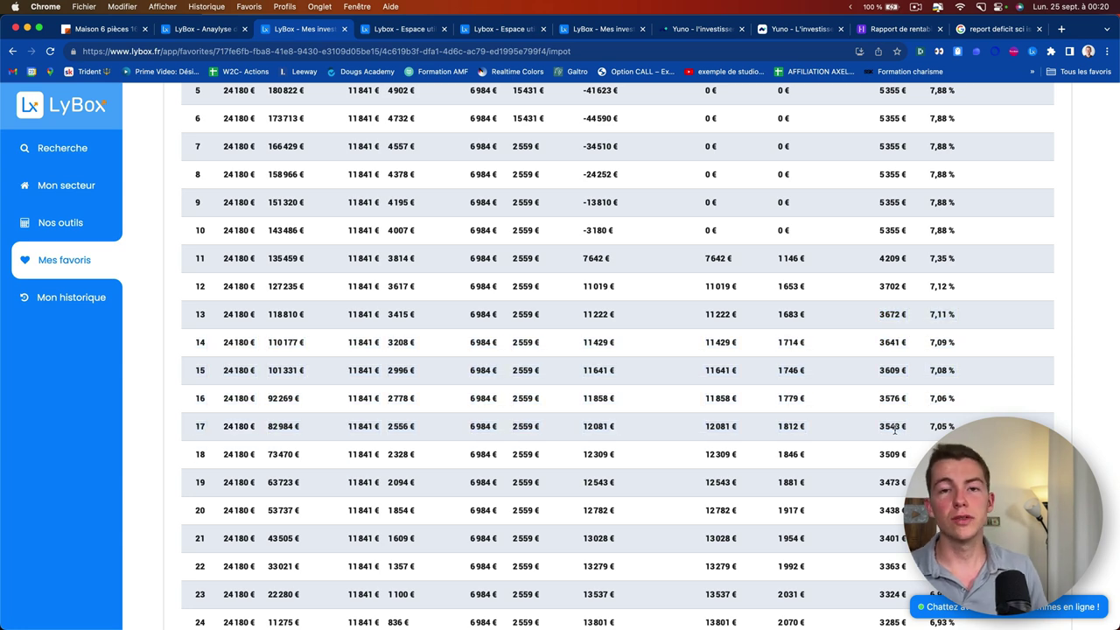
scroll(886, 429, down, 3)
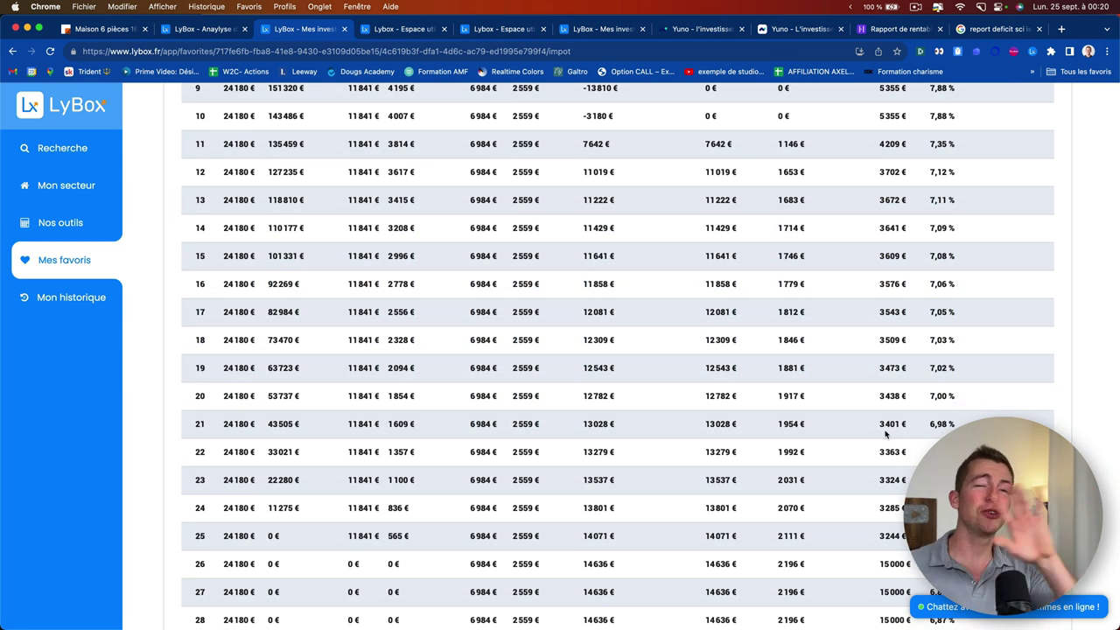
scroll(838, 427, down, 5)
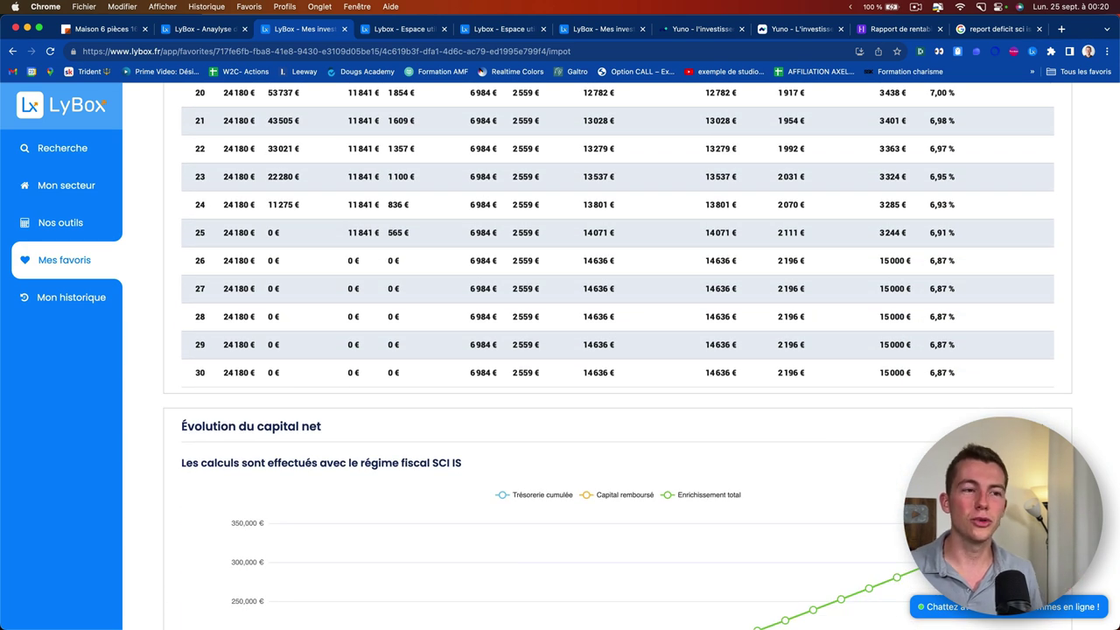
Hide Capital remboursé and Enrichissement total in the Évolution du capital net chart and inspect the Trésorerie cumulée curve
scroll(618, 359, down, 5)
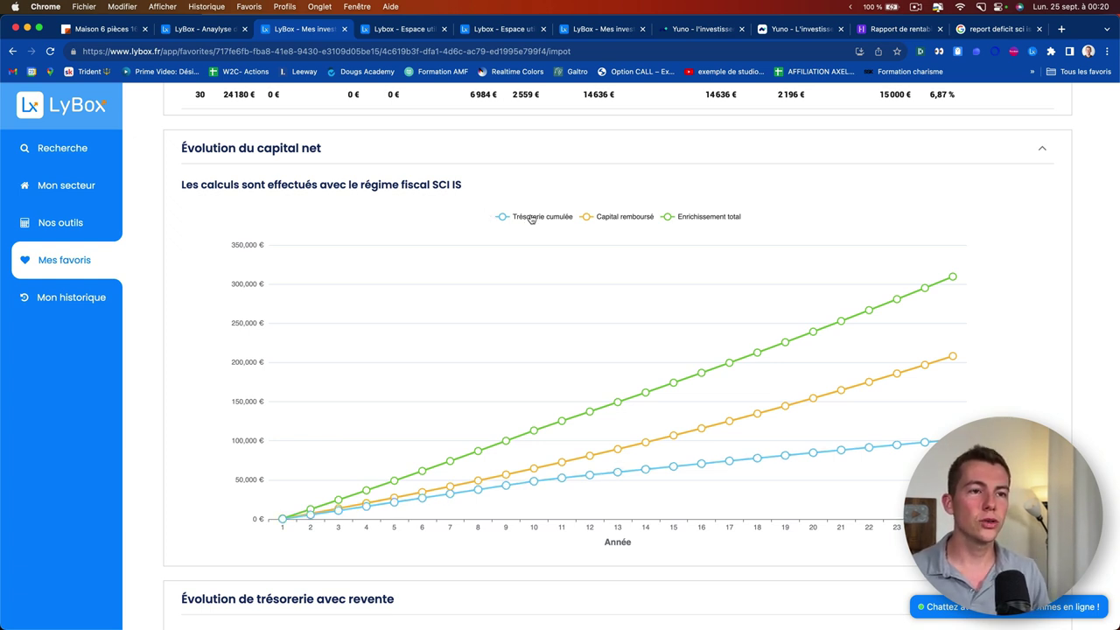
click(623, 218)
click(672, 217)
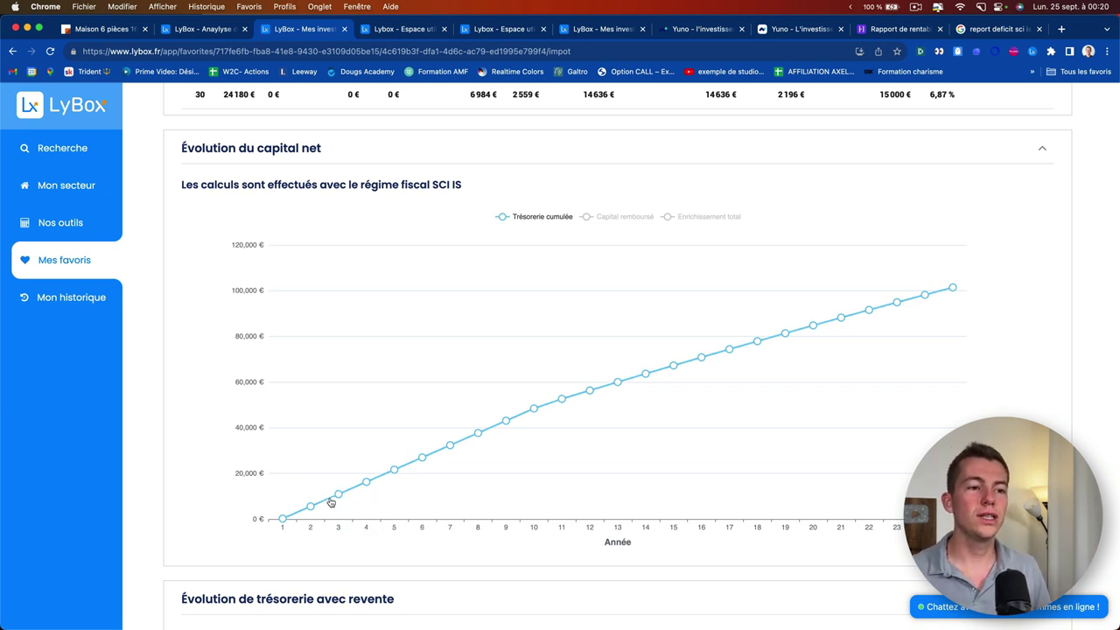
mouse_move(340, 499)
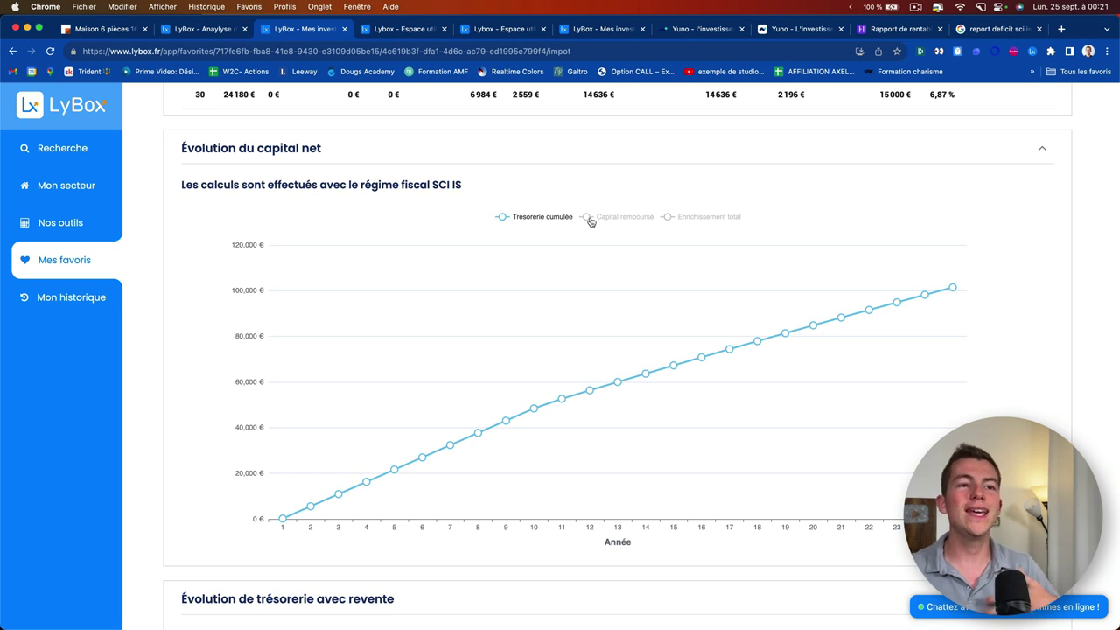
Show the Capital remboursé and Enrichissement total curves again and check the Enrichissement total at year 10
scroll(591, 221, down, 1)
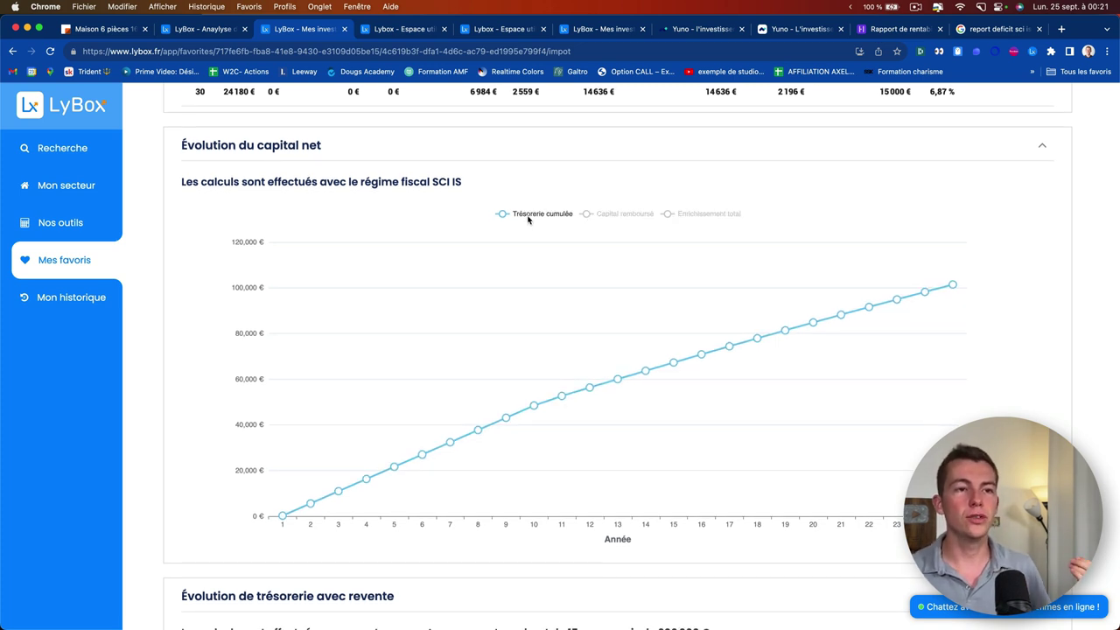
click(597, 215)
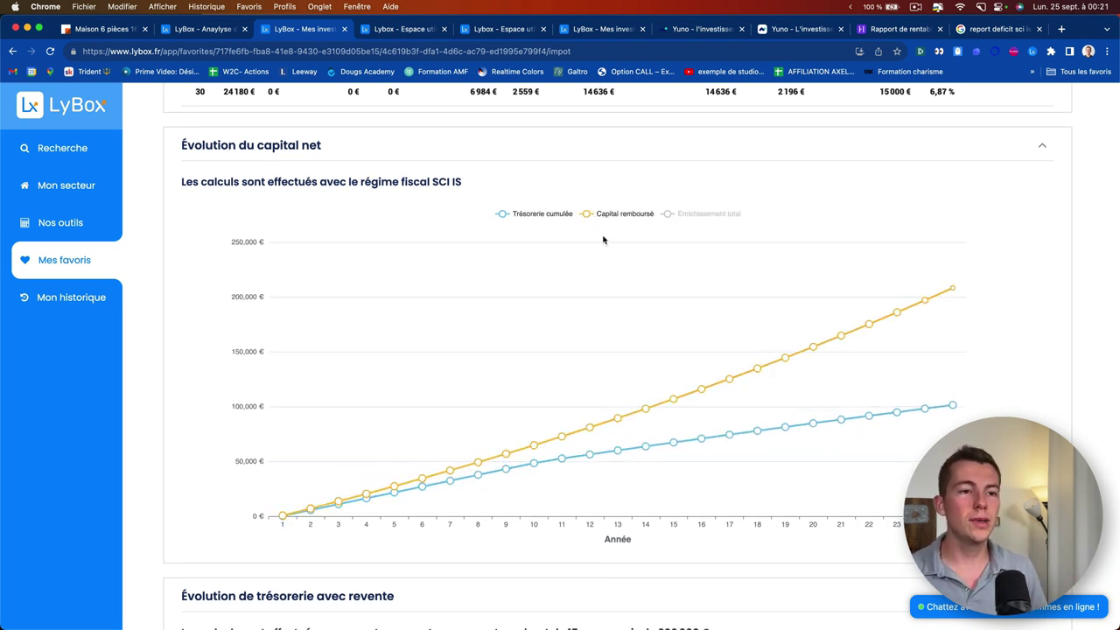
mouse_move(321, 510)
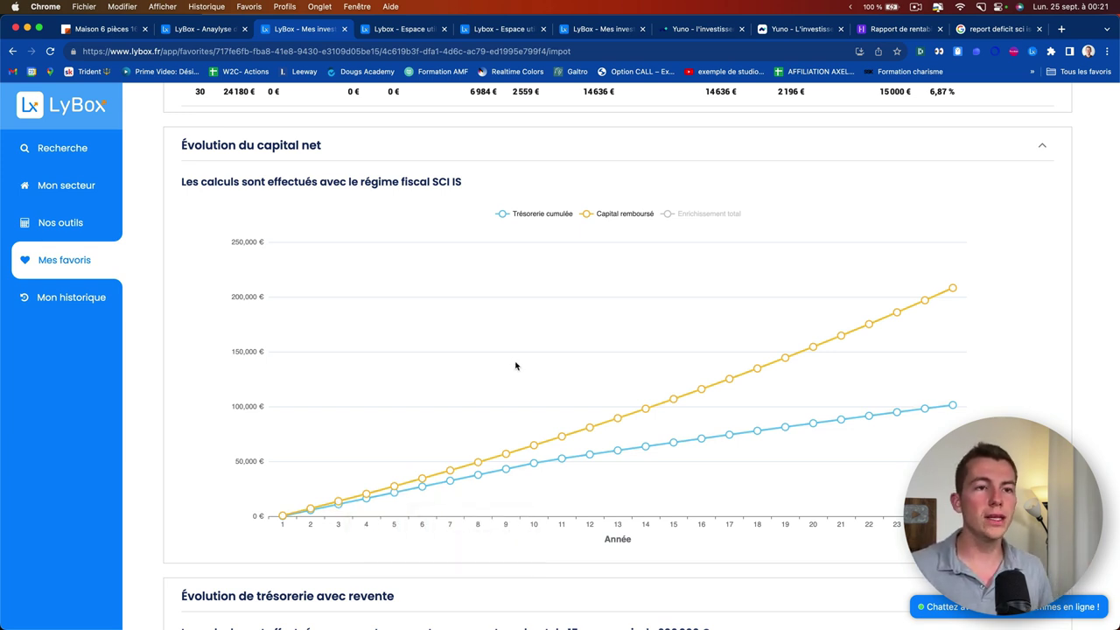
click(713, 214)
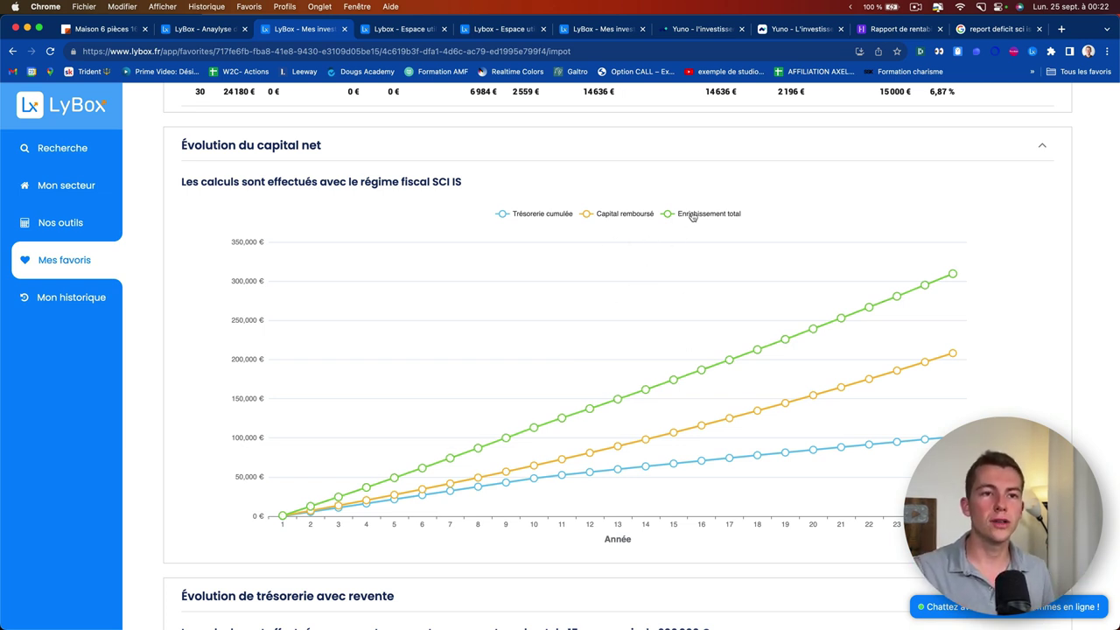
mouse_move(652, 391)
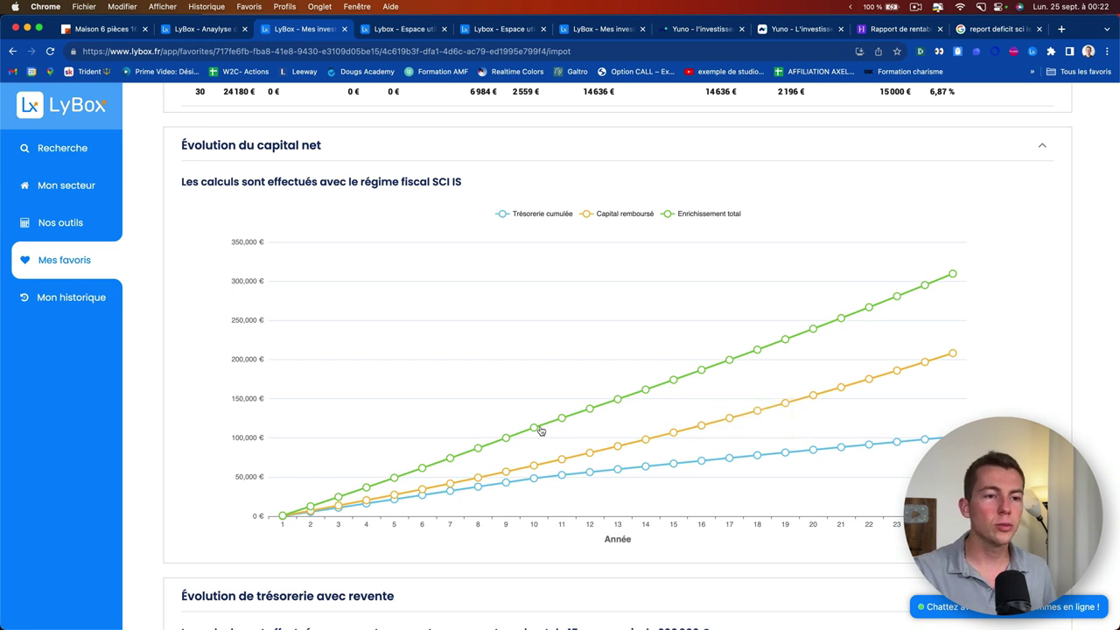
mouse_move(538, 430)
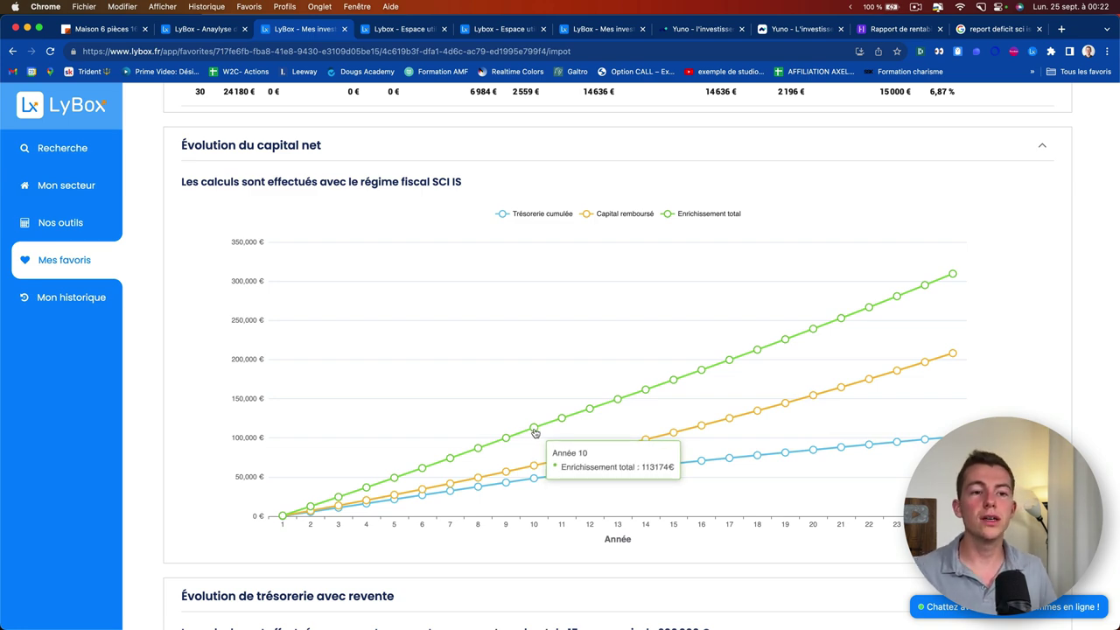
Hide every LMNP and Foncier series in the Évolution de trésorerie avec revente chart, keeping only the SCI IS cash-flow and cumulative treasury
scroll(482, 312, down, 5)
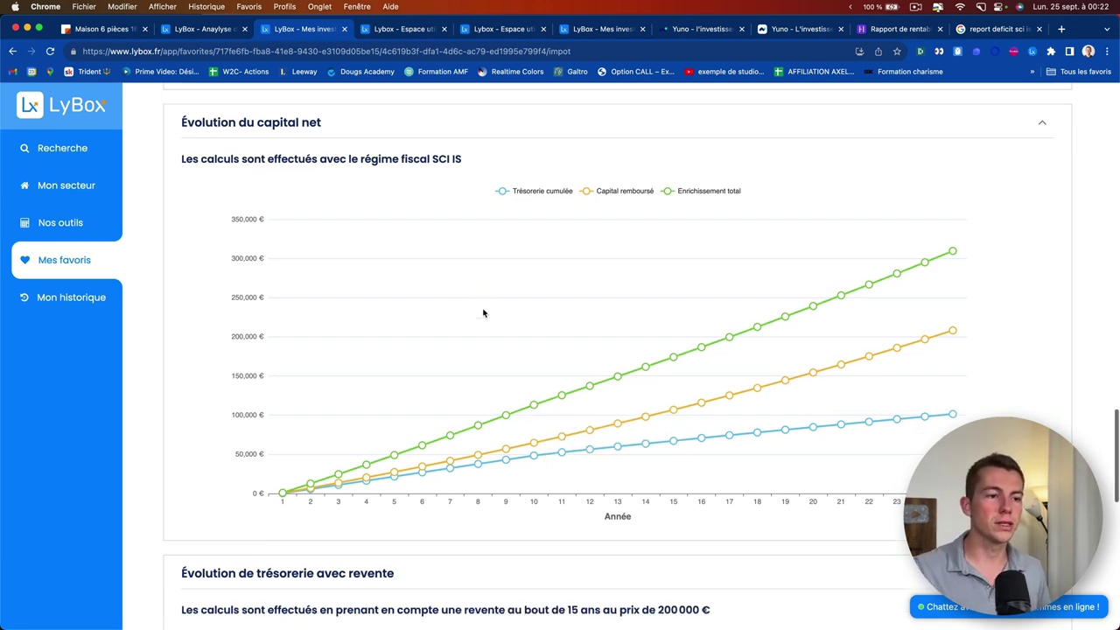
scroll(484, 314, down, 5)
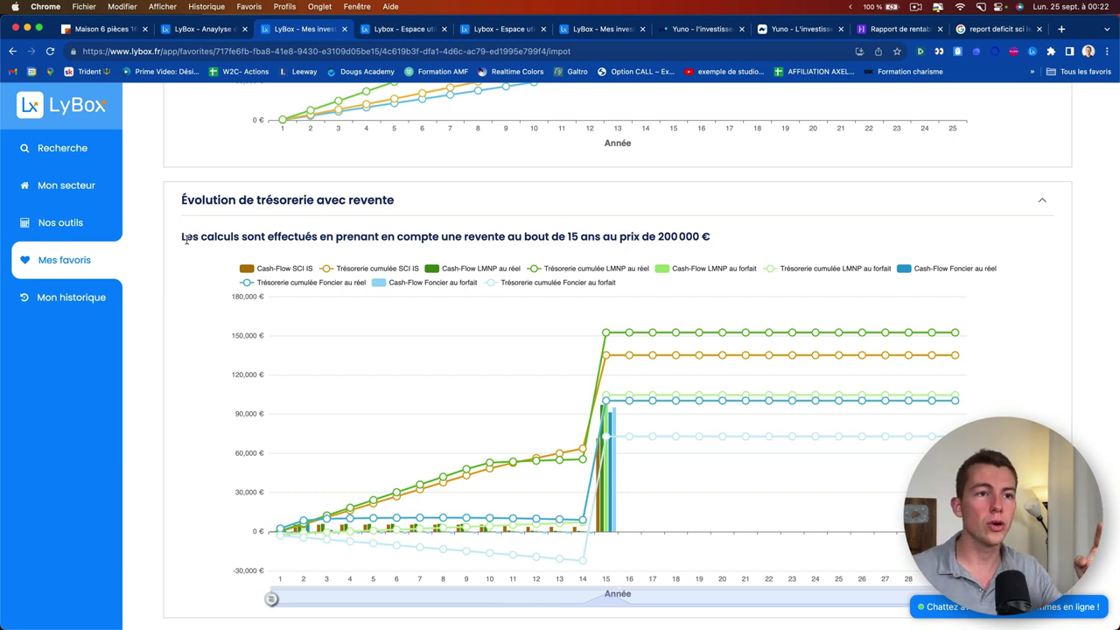
scroll(147, 278, down, 1)
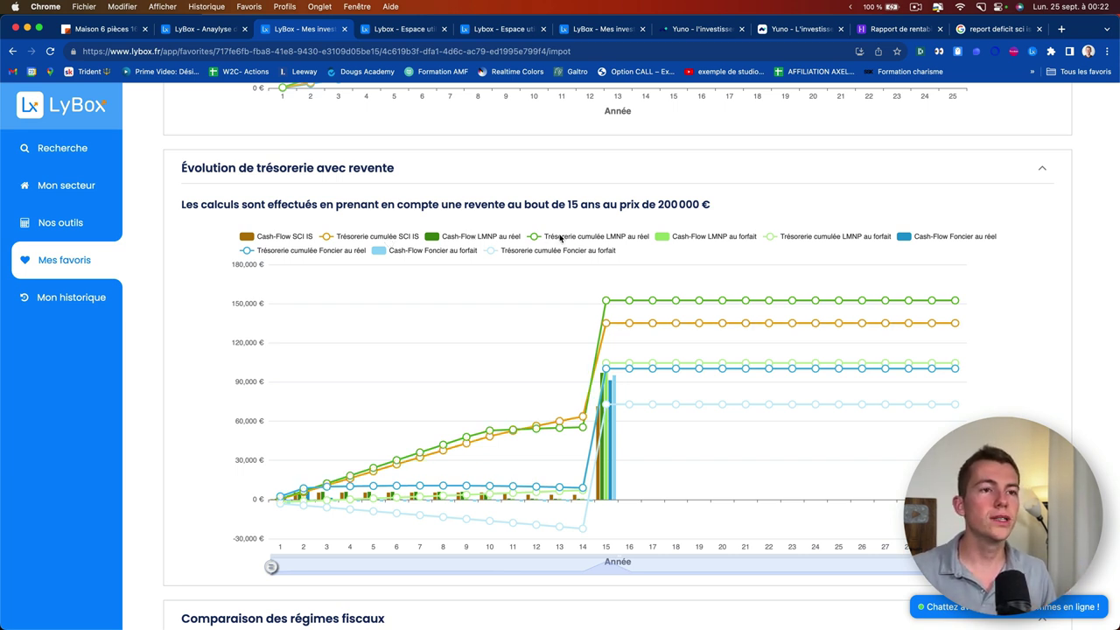
click(504, 242)
click(547, 250)
click(430, 250)
click(314, 250)
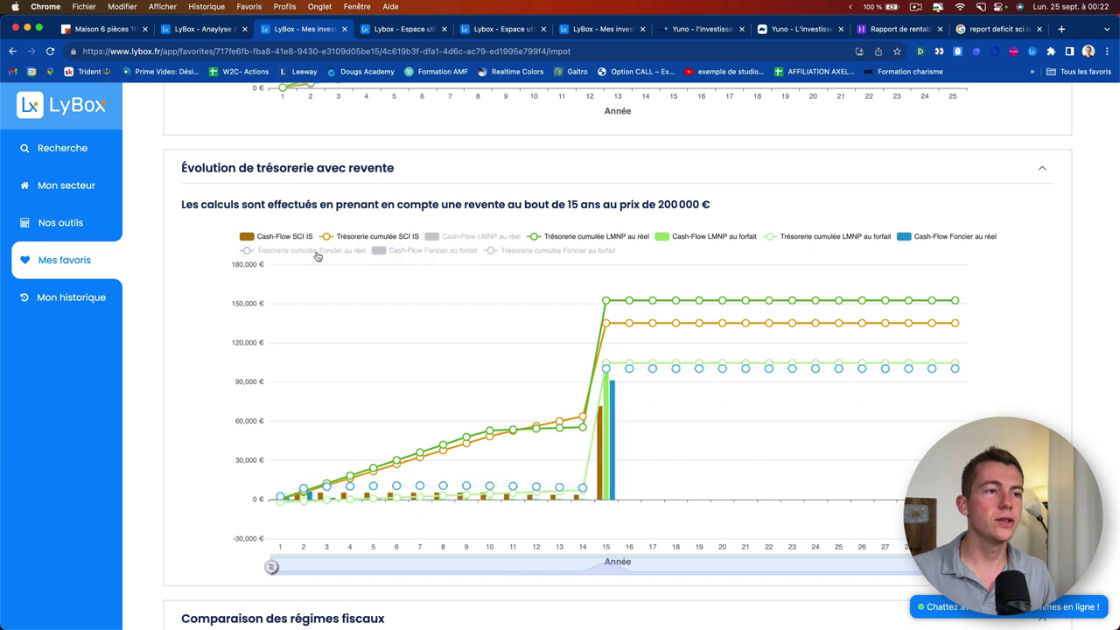
click(696, 238)
click(596, 236)
click(835, 236)
click(953, 236)
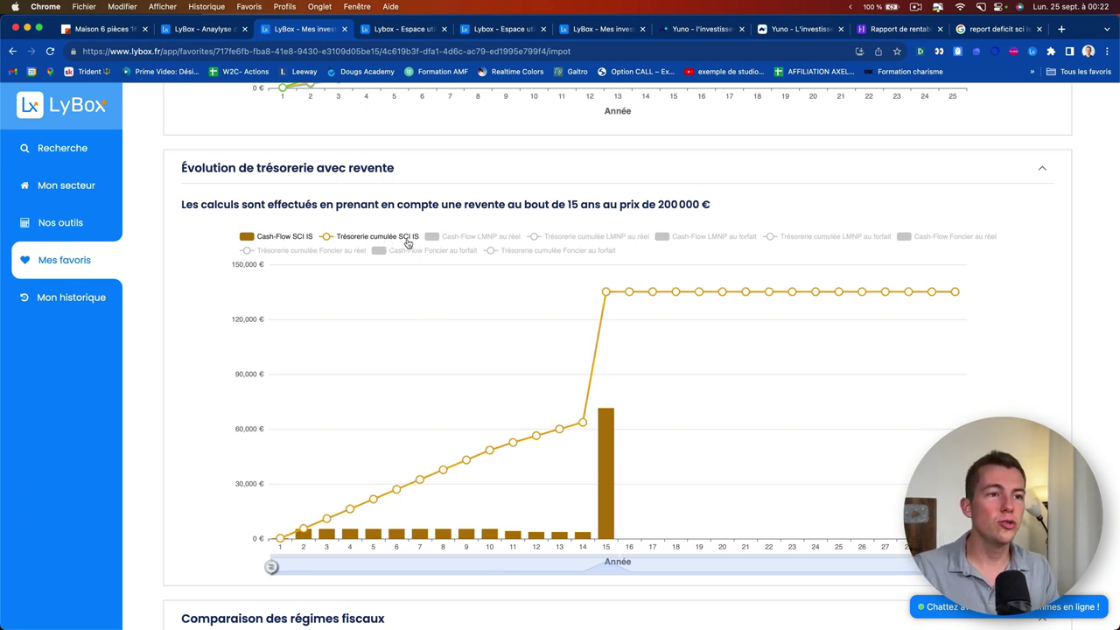
Examine the Trésorerie cumulée SCI IS from the early years to years 14 and 15, and year 15's cash-flow bar
mouse_move(305, 531)
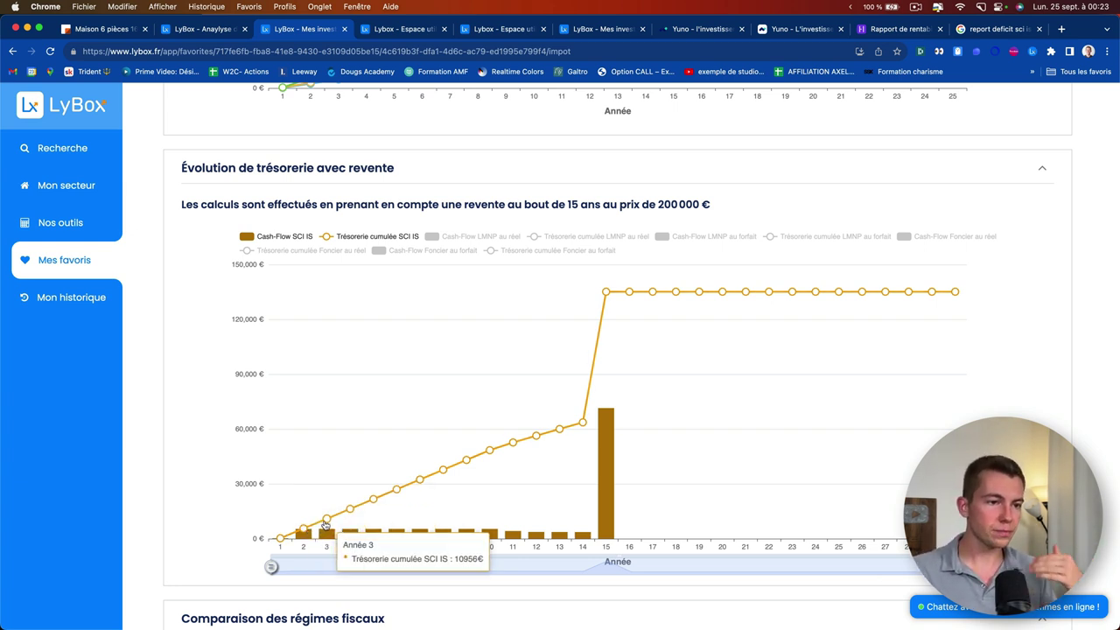
mouse_move(354, 513)
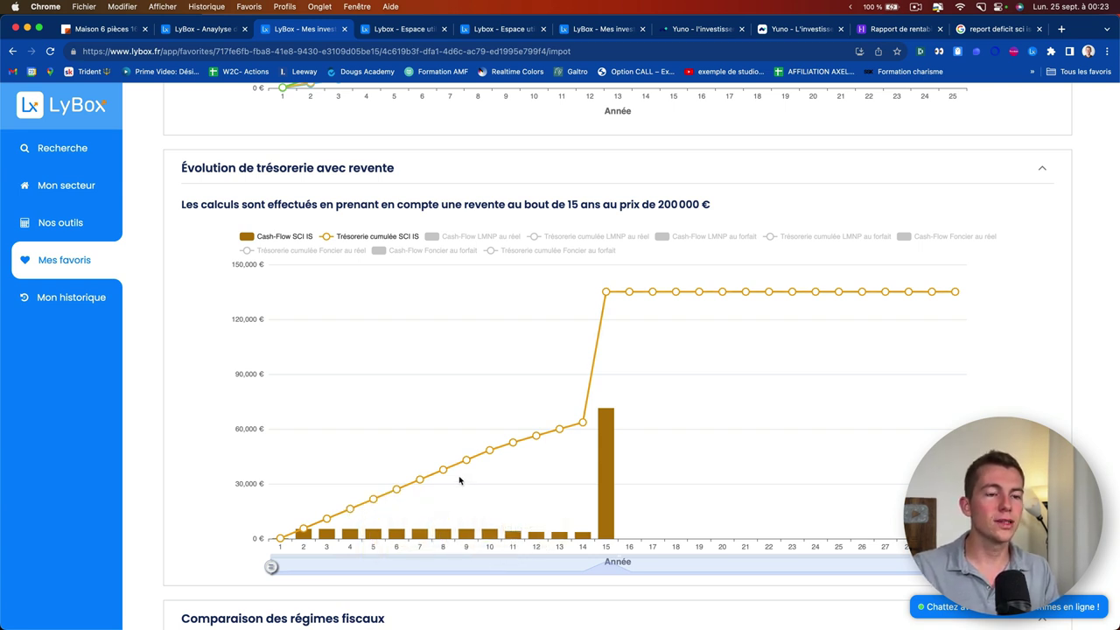
mouse_move(583, 427)
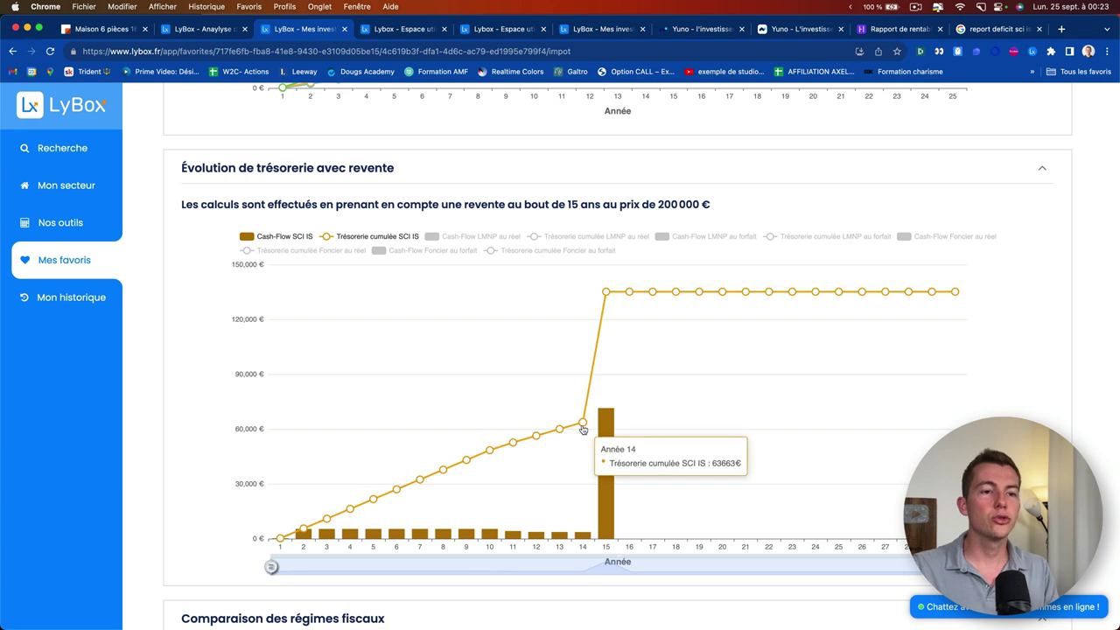
mouse_move(605, 296)
scroll(606, 298, up, 1)
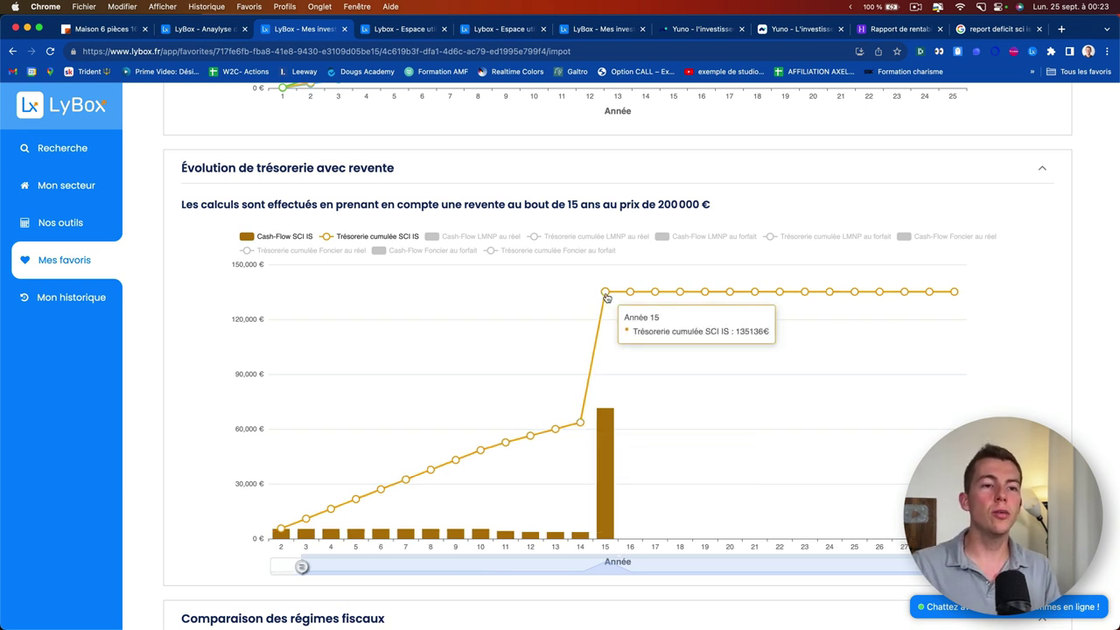
scroll(623, 325, down, 1)
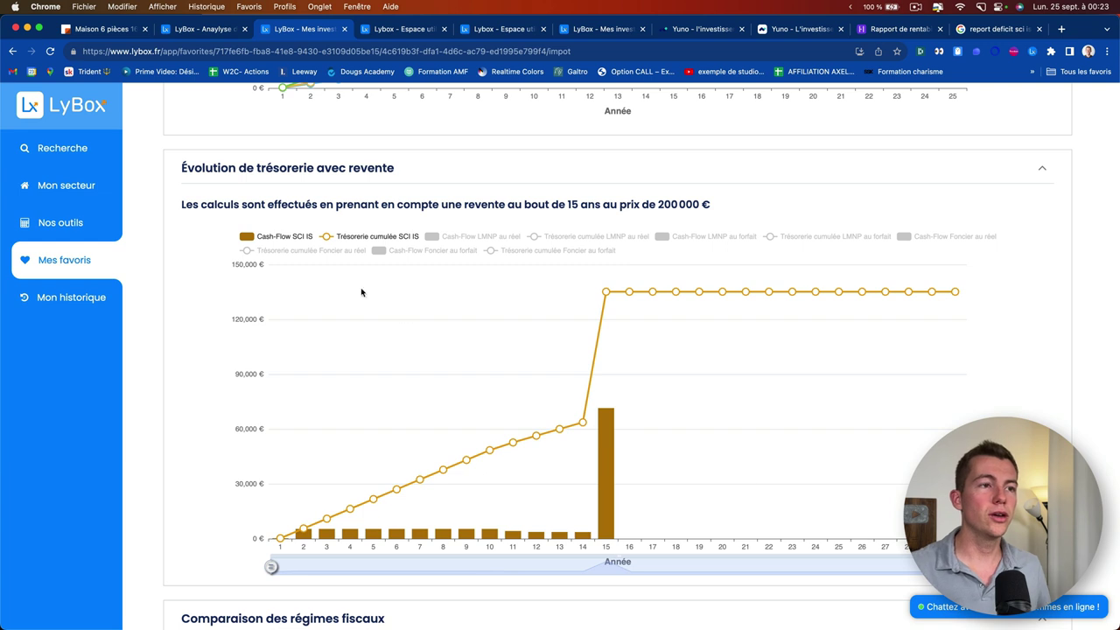
mouse_move(600, 470)
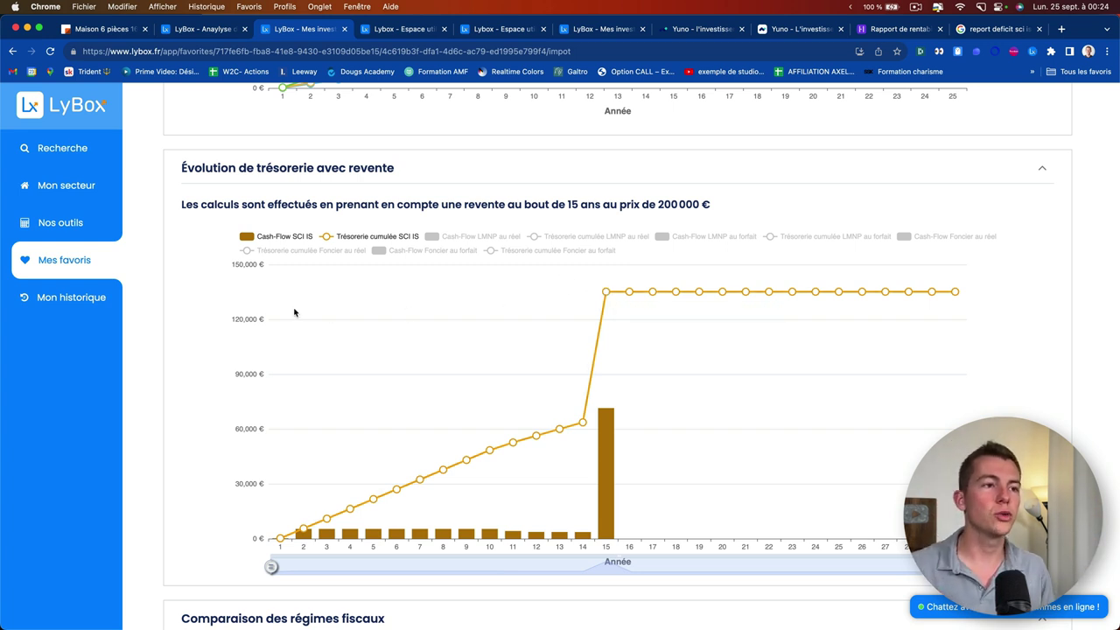
Review the resale duration and resale price assumed in the Évolution de trésorerie avec revente section
scroll(220, 319, down, 3)
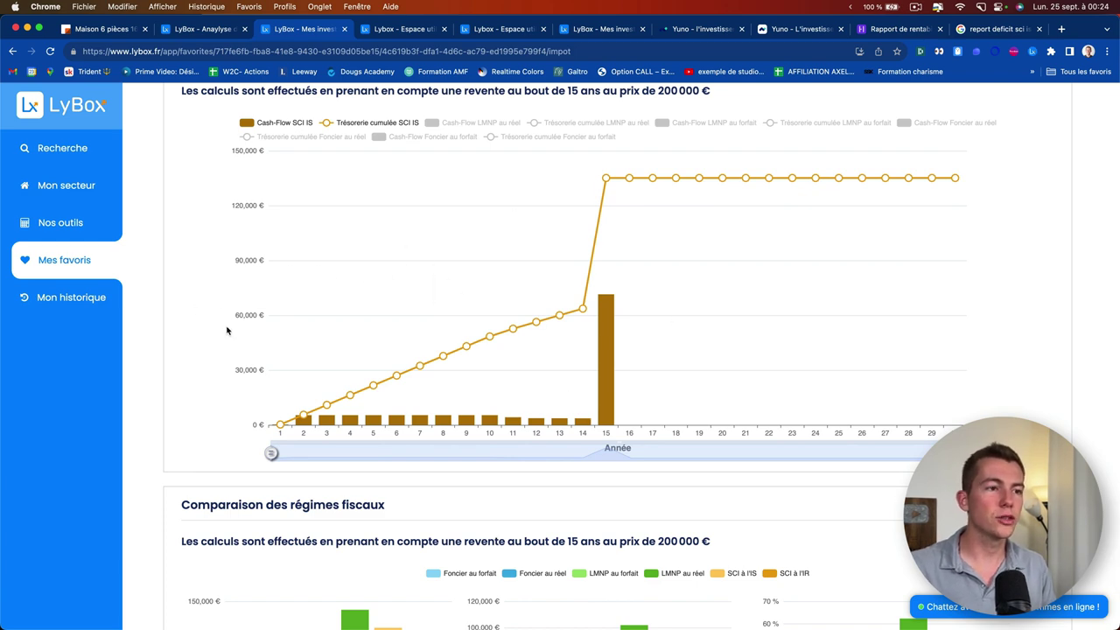
scroll(223, 322, down, 2)
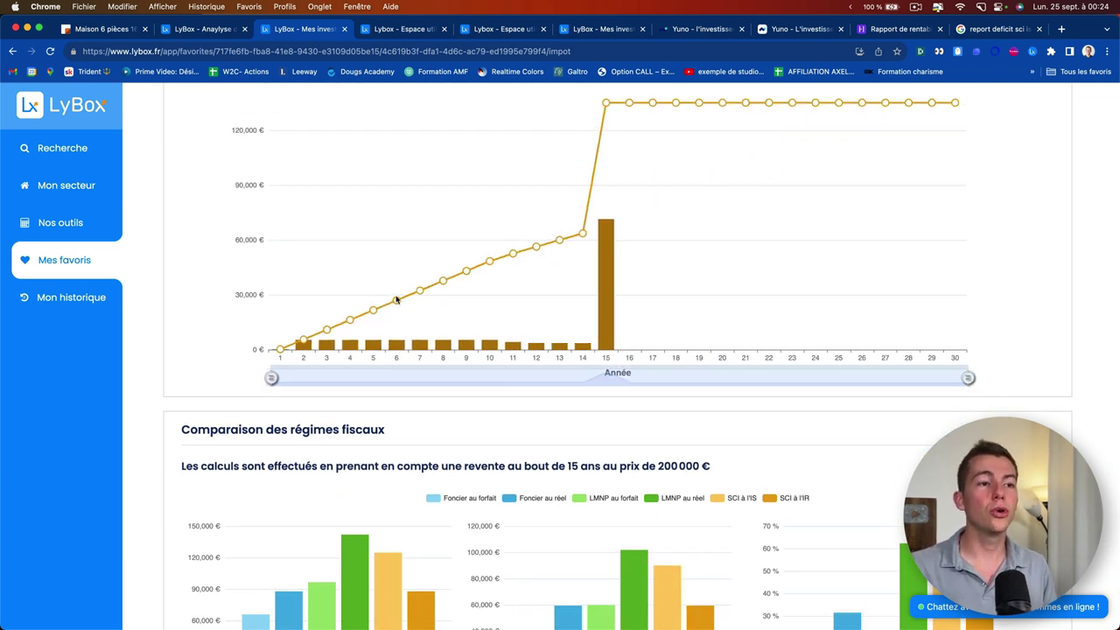
scroll(167, 262, down, 15)
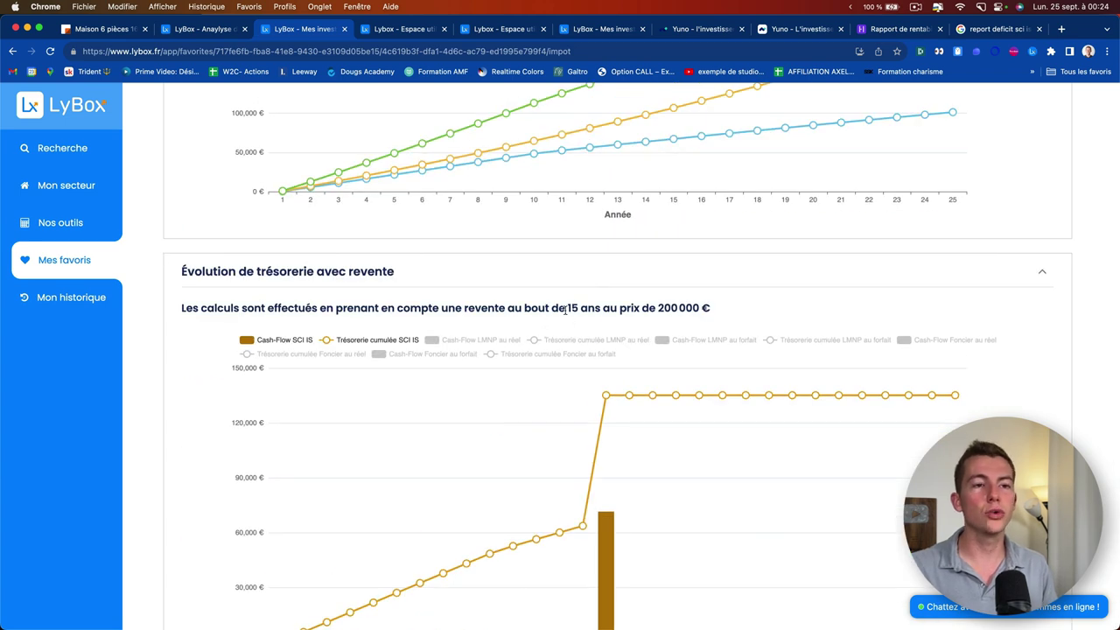
double_click(572, 308)
click(578, 308)
drag(657, 308, 750, 312)
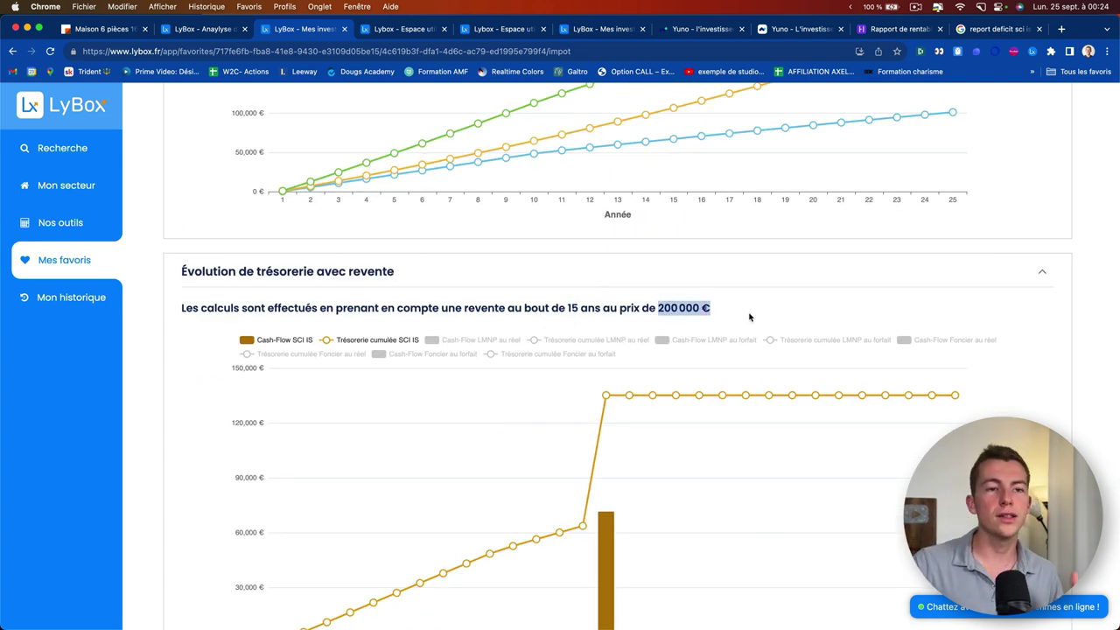
click(750, 313)
Examine the Comparaison des régimes fiscaux charts, starting with the Enrichissement of LMNP au réel
scroll(170, 347, down, 10)
scroll(174, 352, up, 1)
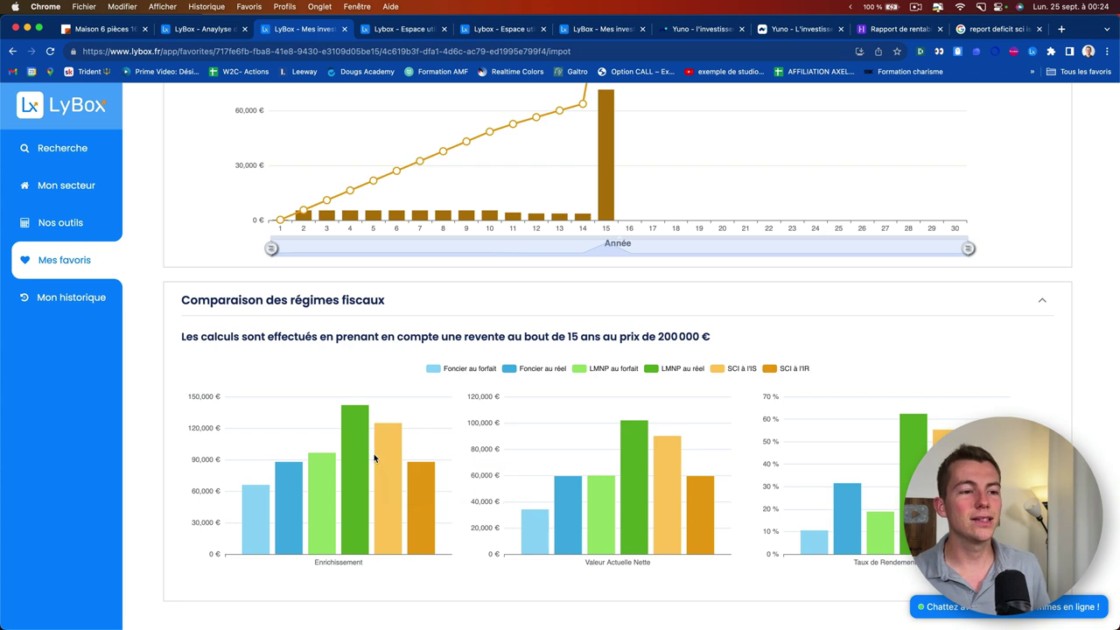
mouse_move(362, 442)
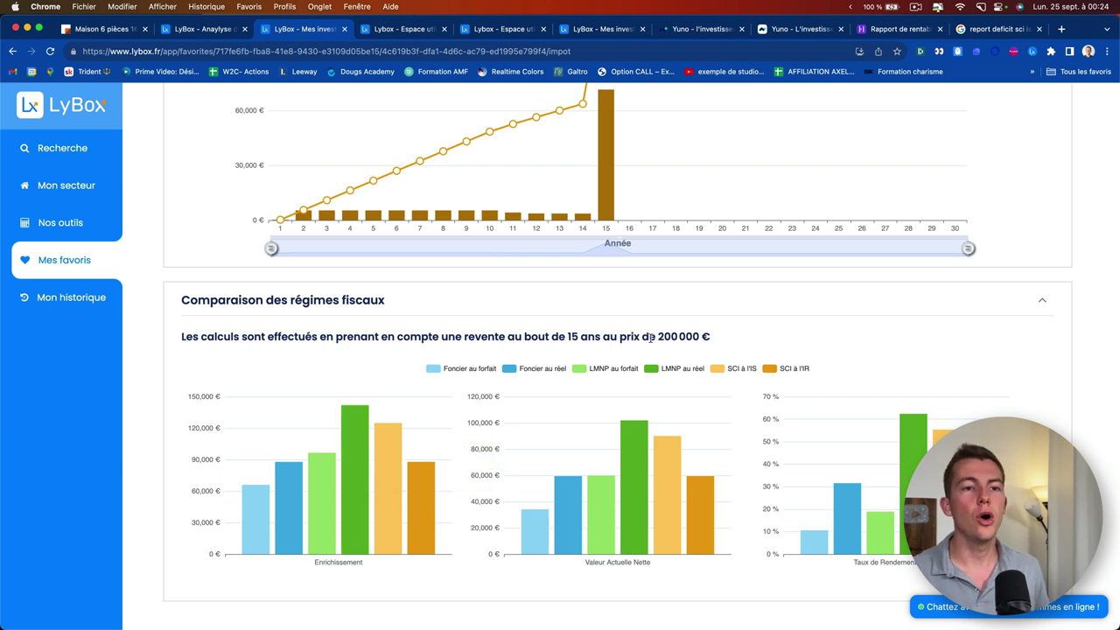
Examine the resale assumption and the Enrichissement, Valeur Actuelle Nette and Taux de Rendement charts across the tax regimes
drag(648, 337, 705, 337)
click(705, 337)
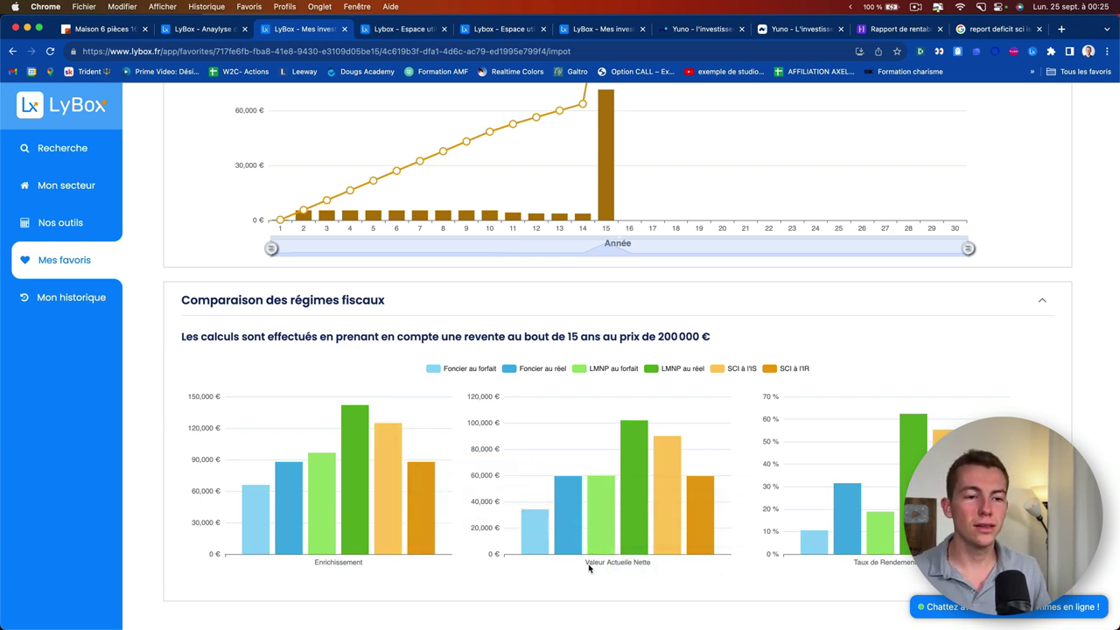
mouse_move(644, 458)
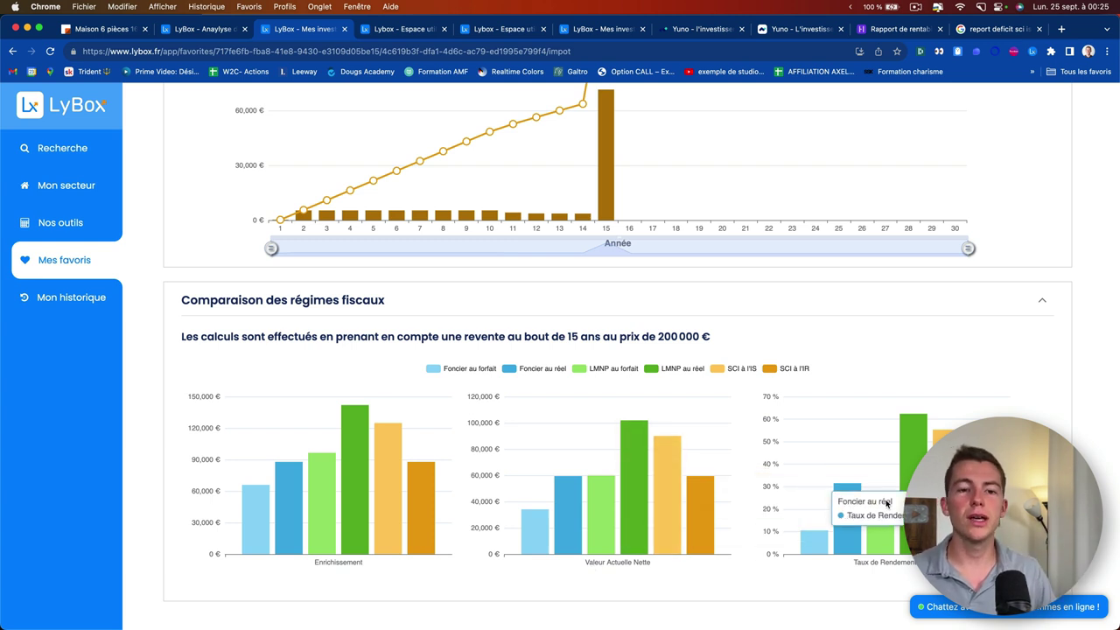
mouse_move(913, 529)
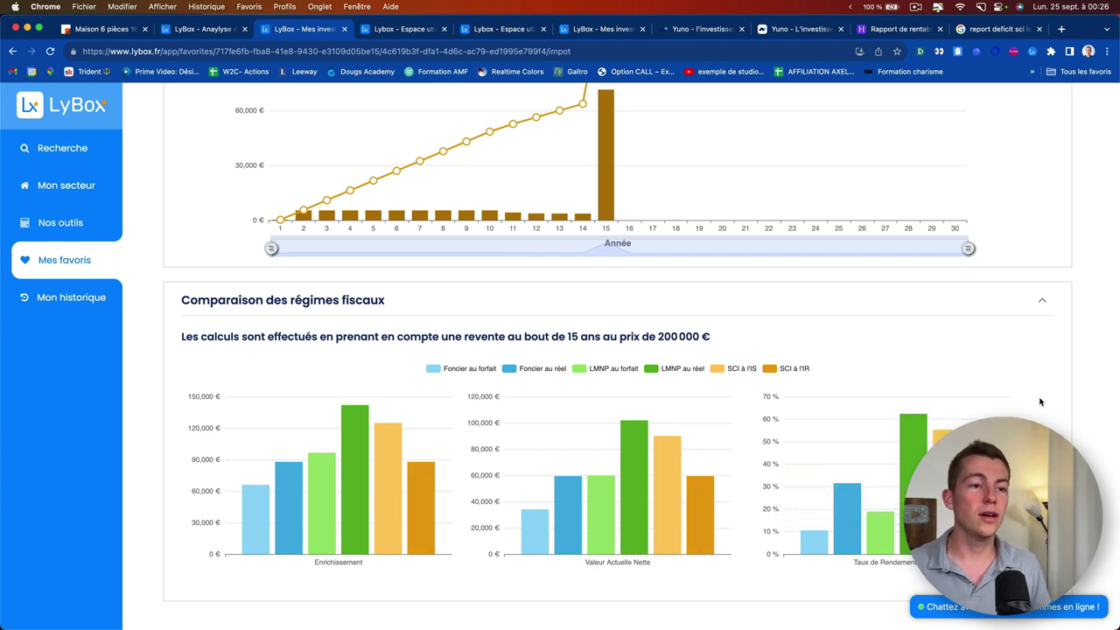
mouse_move(366, 498)
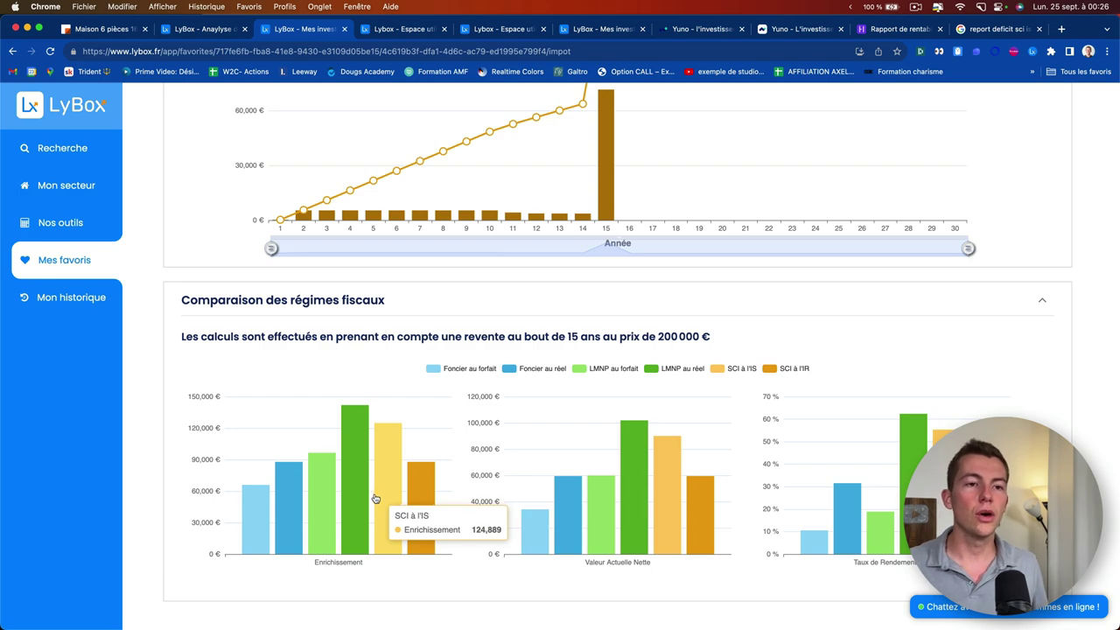
Review the project's Récapitulatif, including the Frais de notaire under Achat and the Indicateurs clés
scroll(835, 236, up, 20)
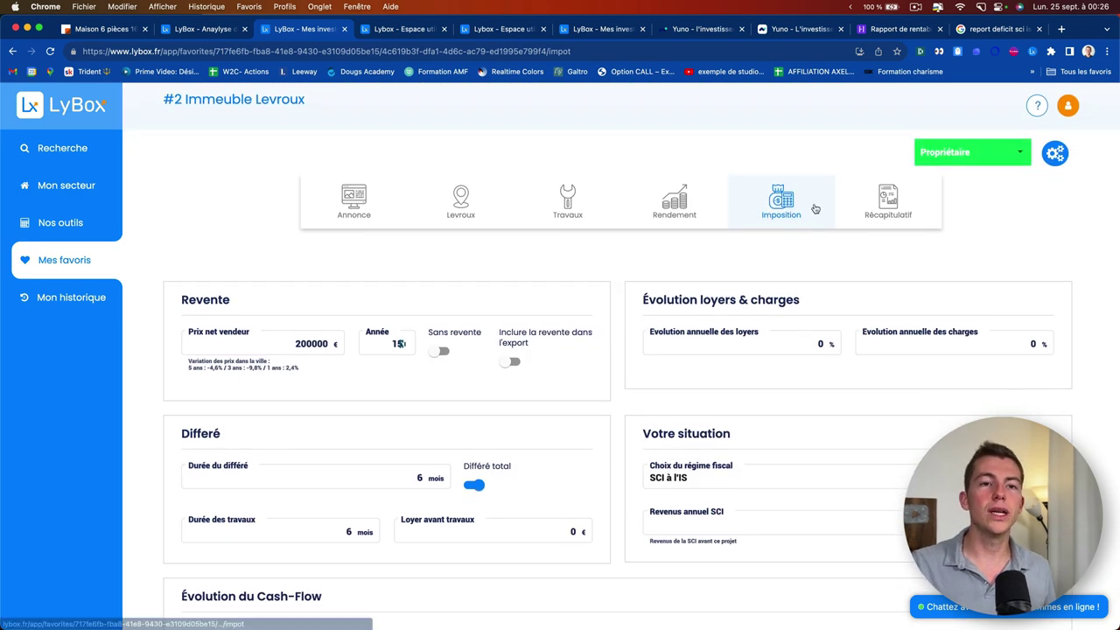
click(878, 211)
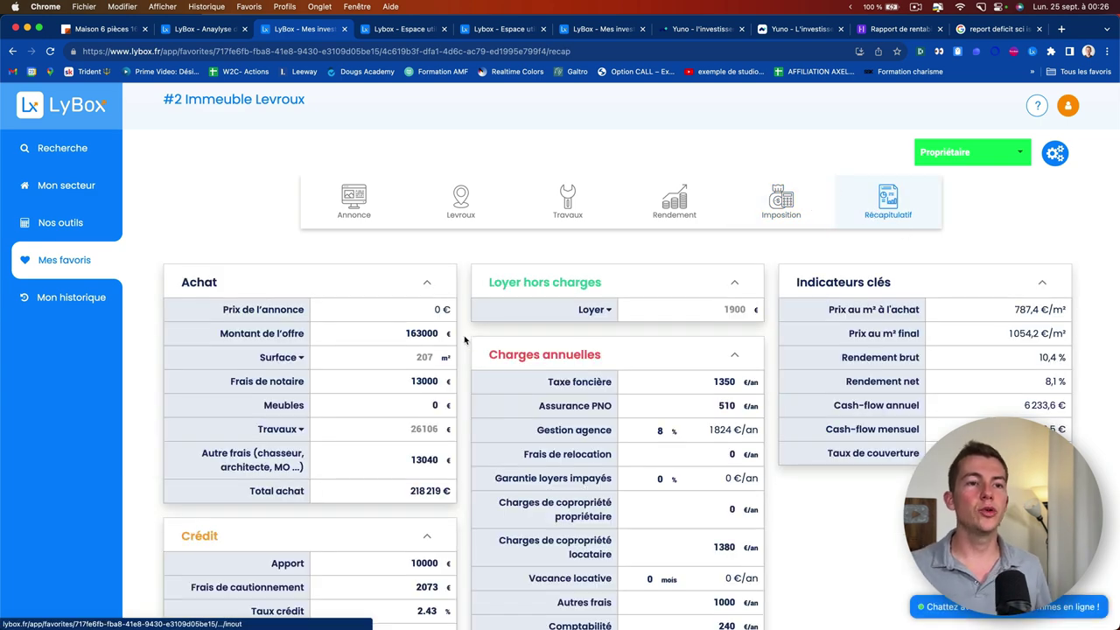
scroll(411, 343, down, 2)
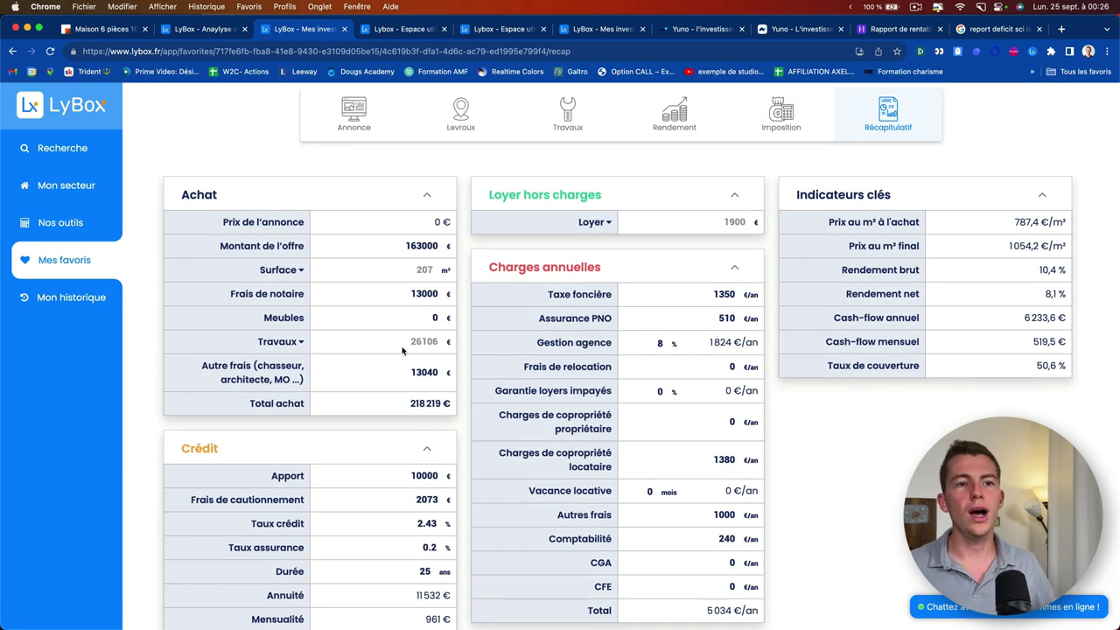
double_click(428, 294)
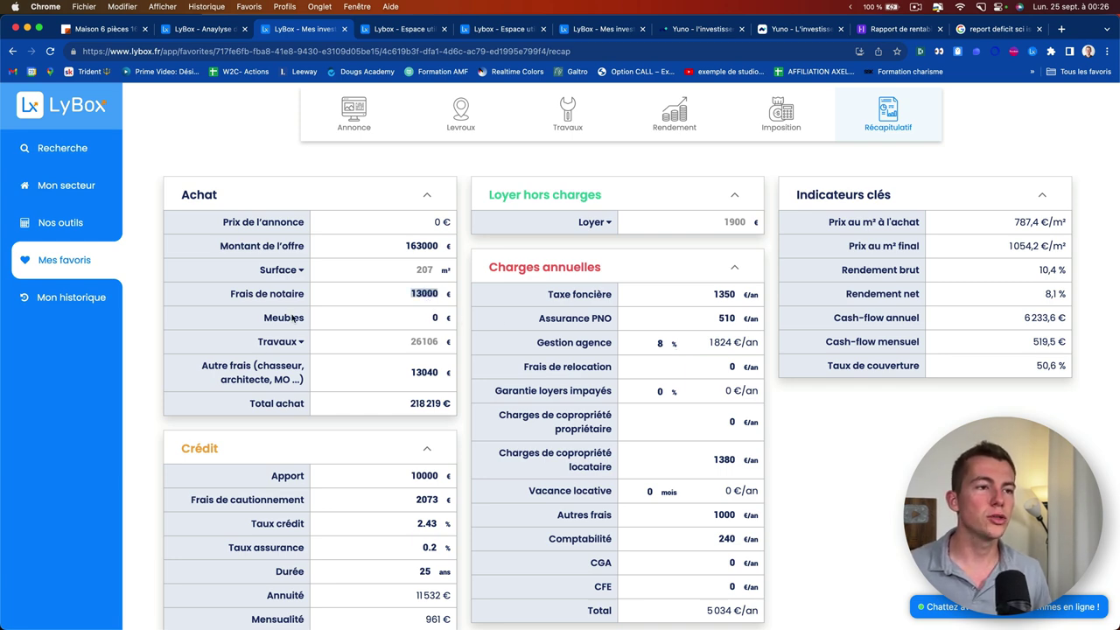
scroll(780, 391, down, 1)
scroll(780, 390, up, 3)
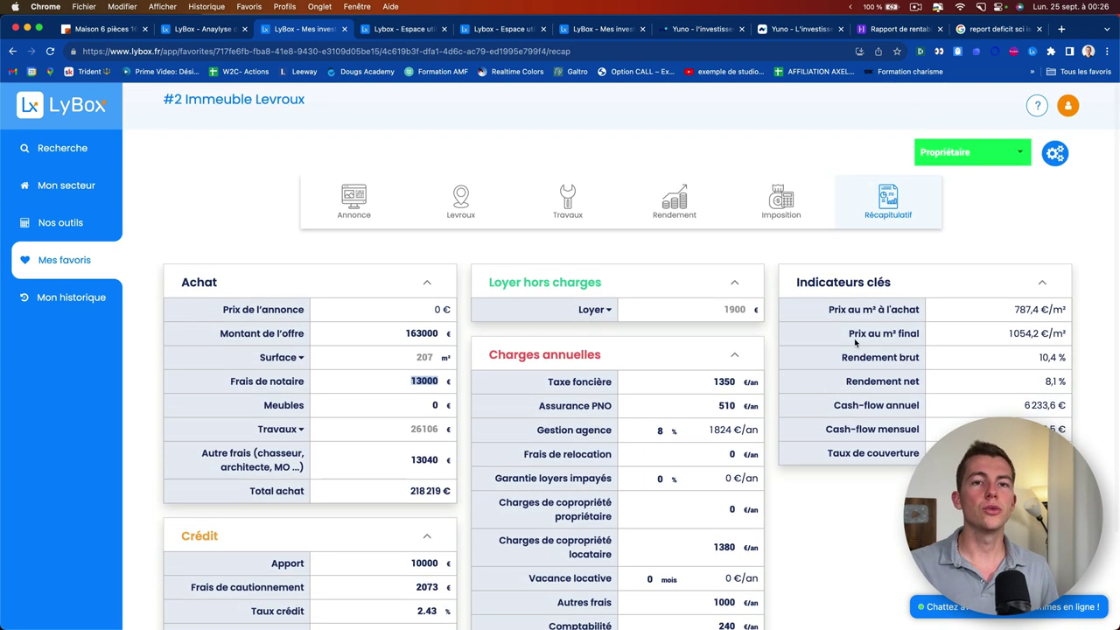
Return to Imposition, open the project's Rapport PDF page and expand the Personnalisation du PDF options
click(821, 216)
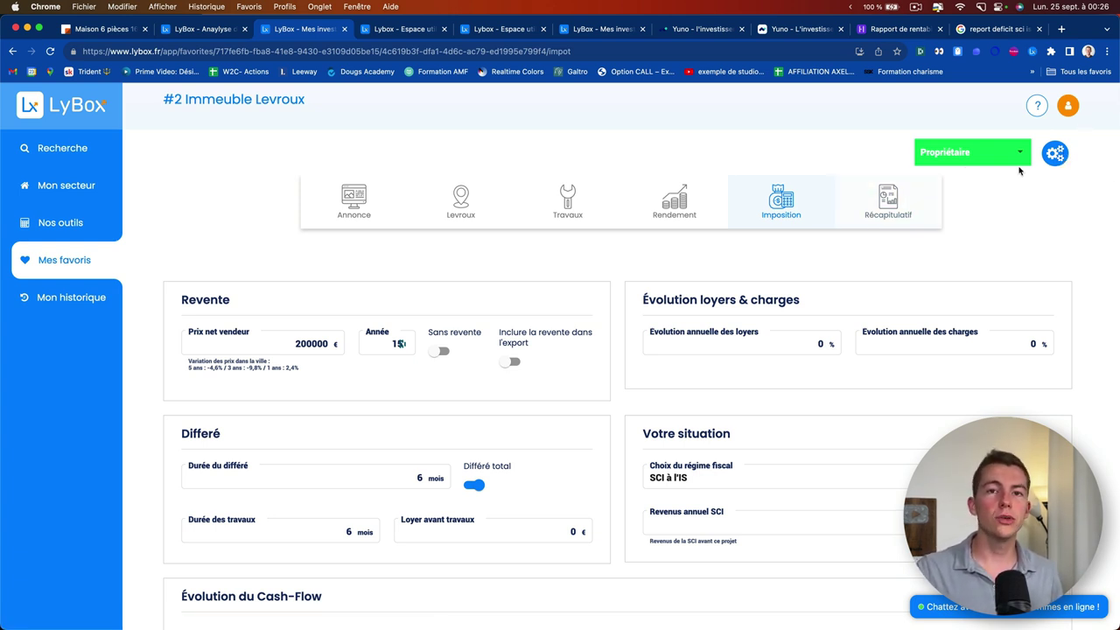
click(1050, 154)
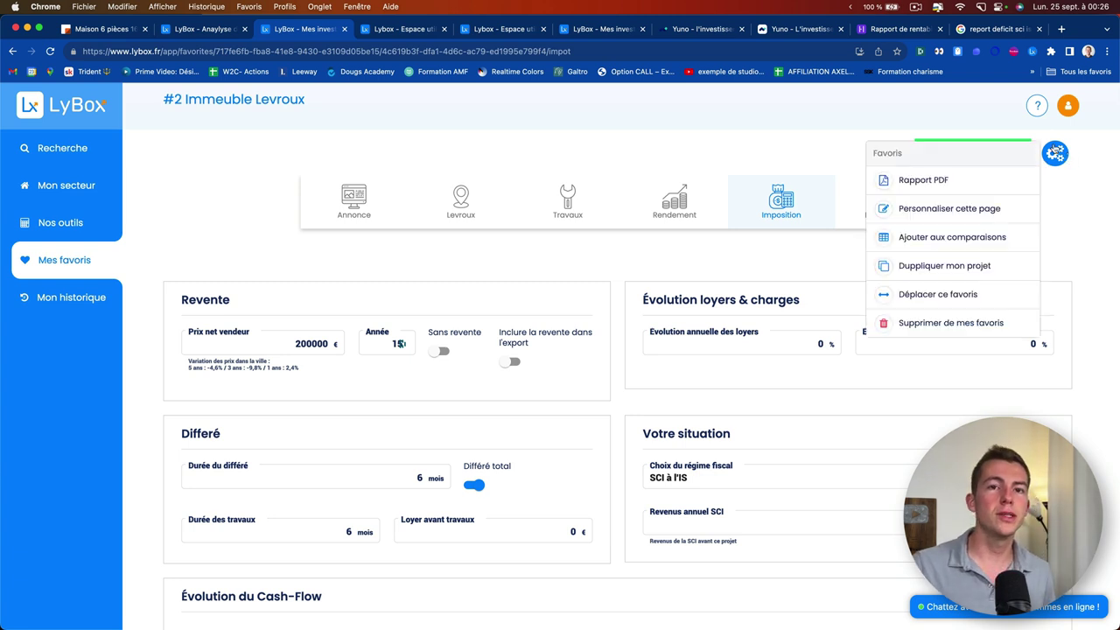
click(927, 180)
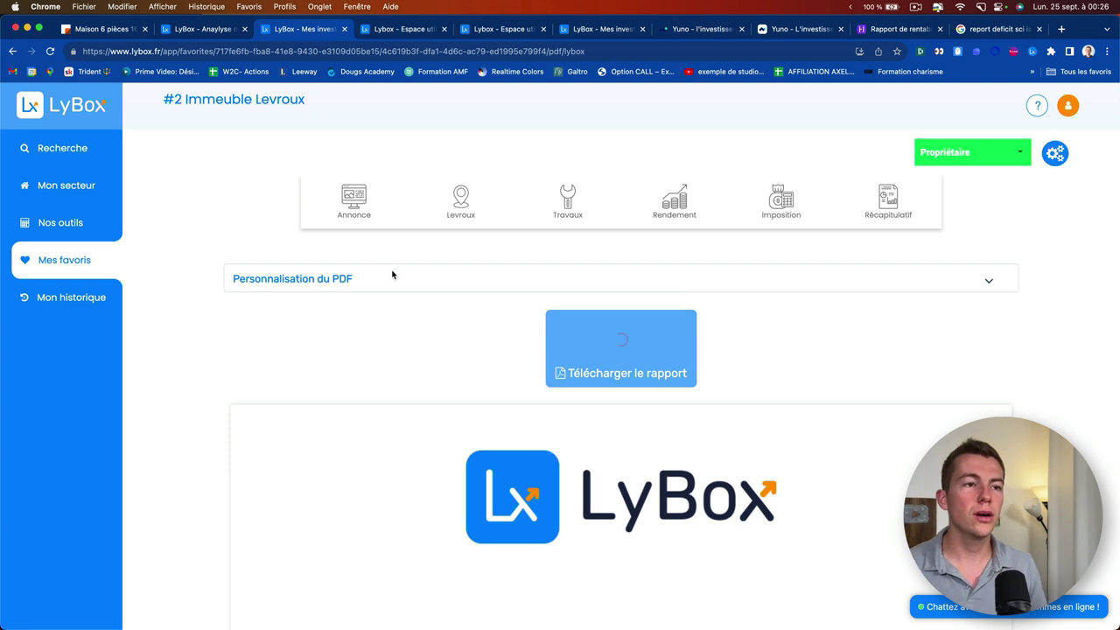
click(349, 282)
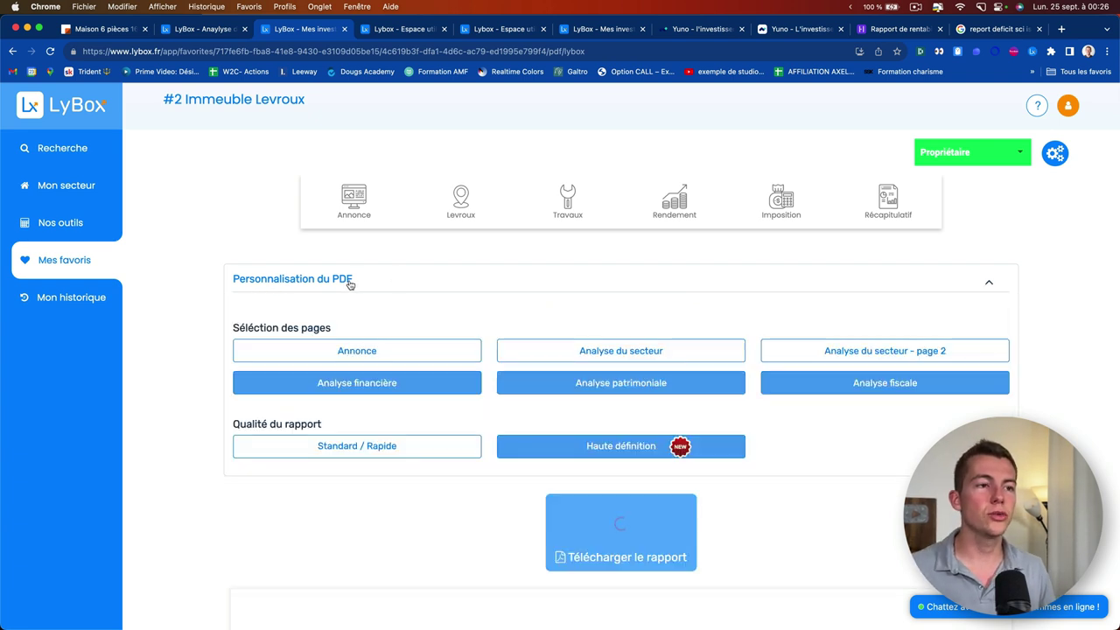
click(376, 357)
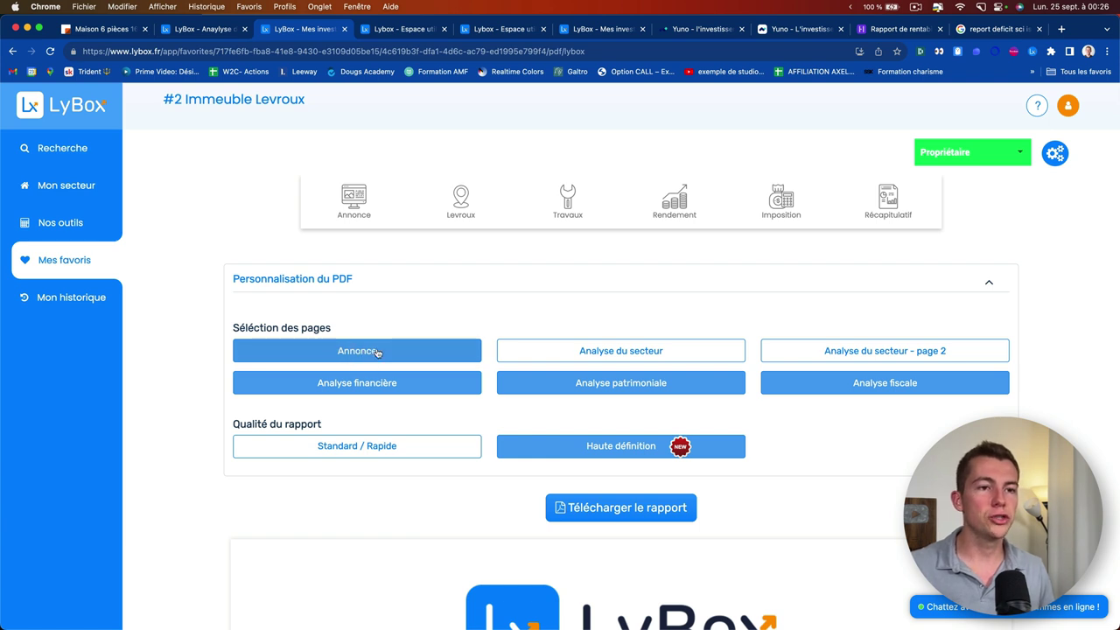
click(661, 353)
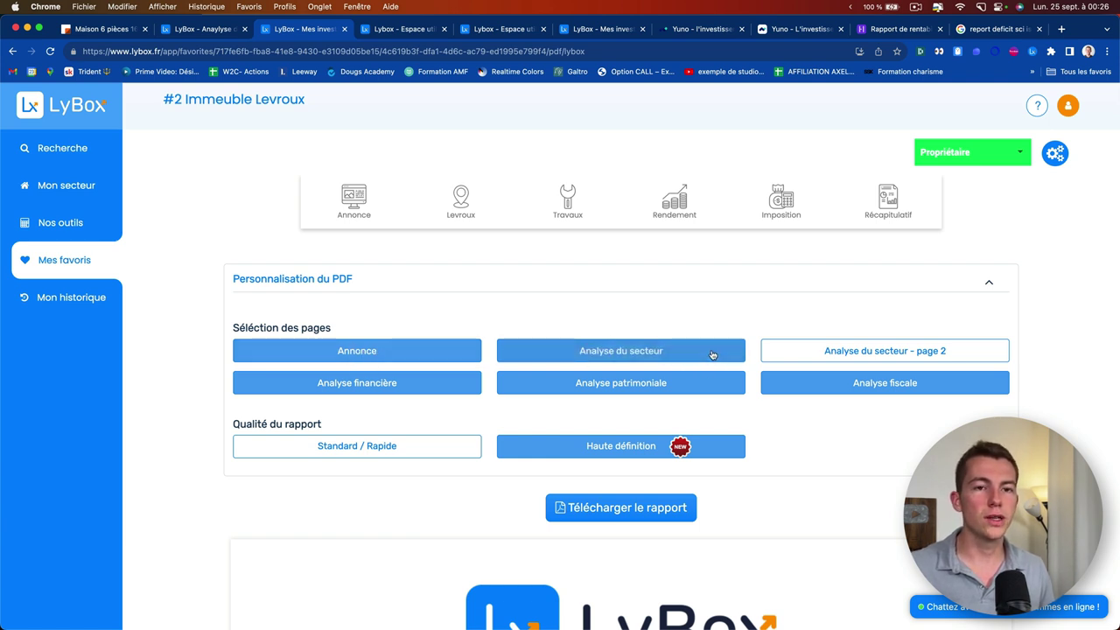
click(666, 356)
click(401, 356)
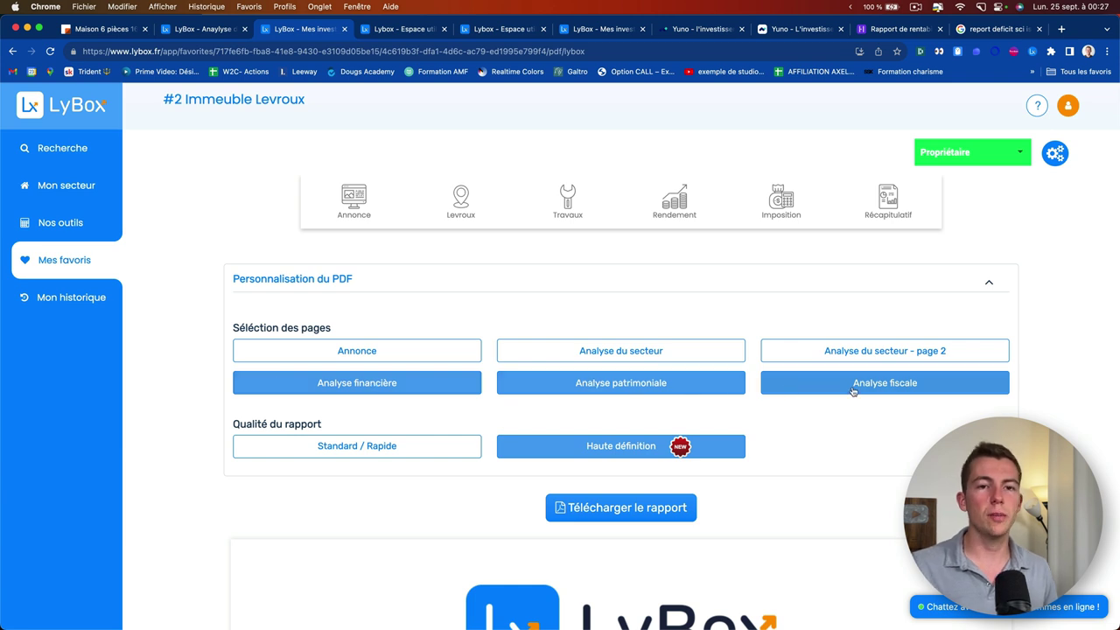
Download the Haute définition report with the Analyse financière, Analyse patrimoniale and Analyse fiscale pages and open the PDF
click(639, 516)
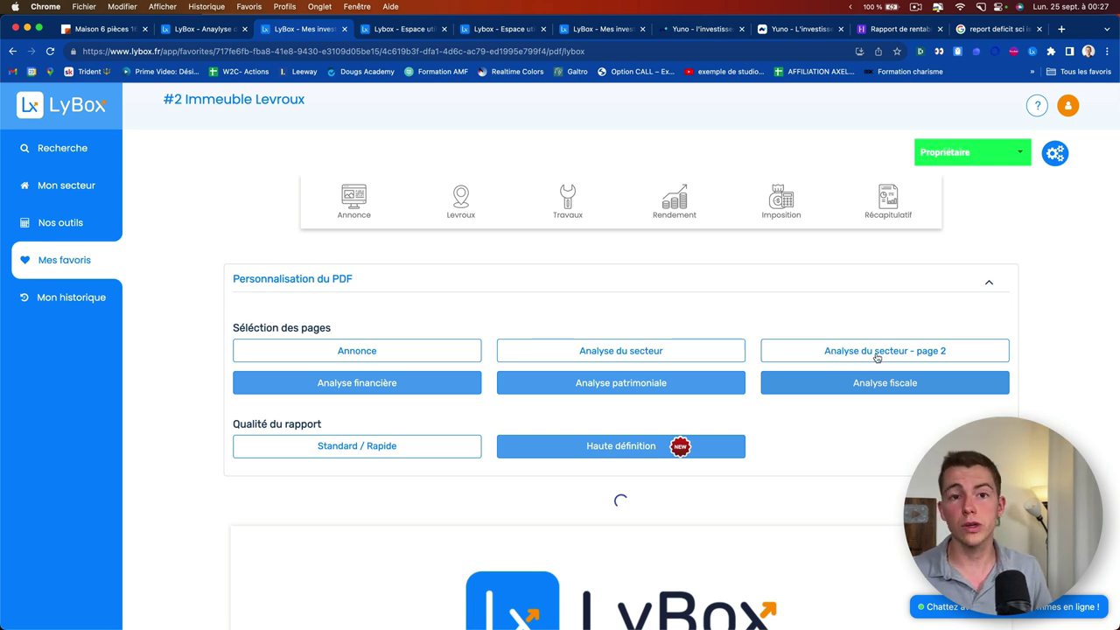
click(976, 80)
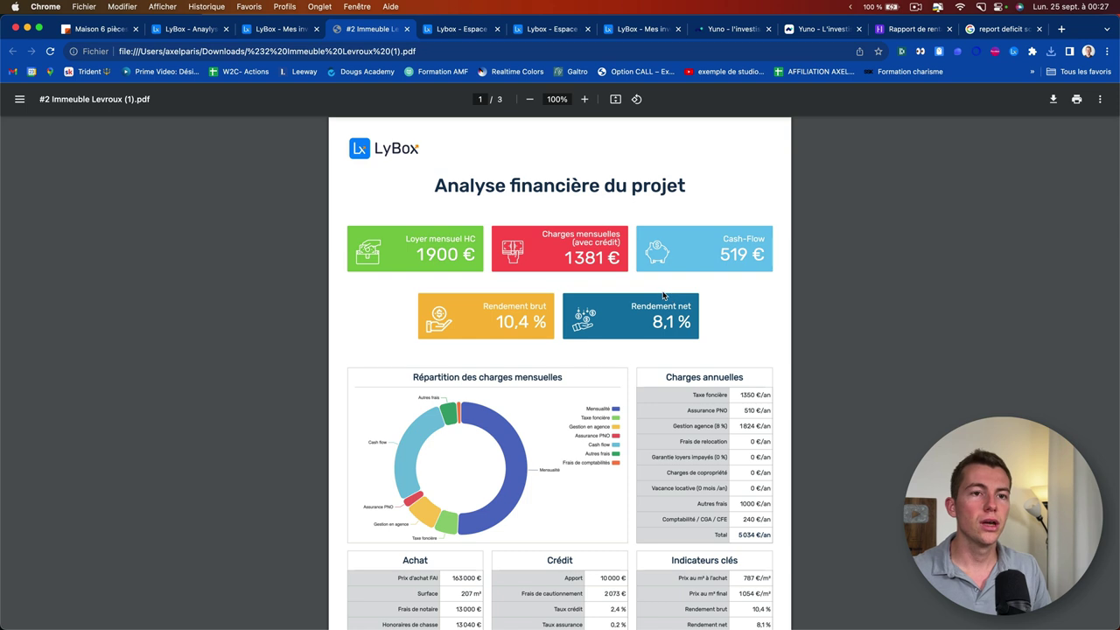
Review the downloaded report's Analyse financière, Analyse patrimoniale and Analyse fiscale pages, including the Bilan comptable prévisionnel
scroll(663, 296, down, 3)
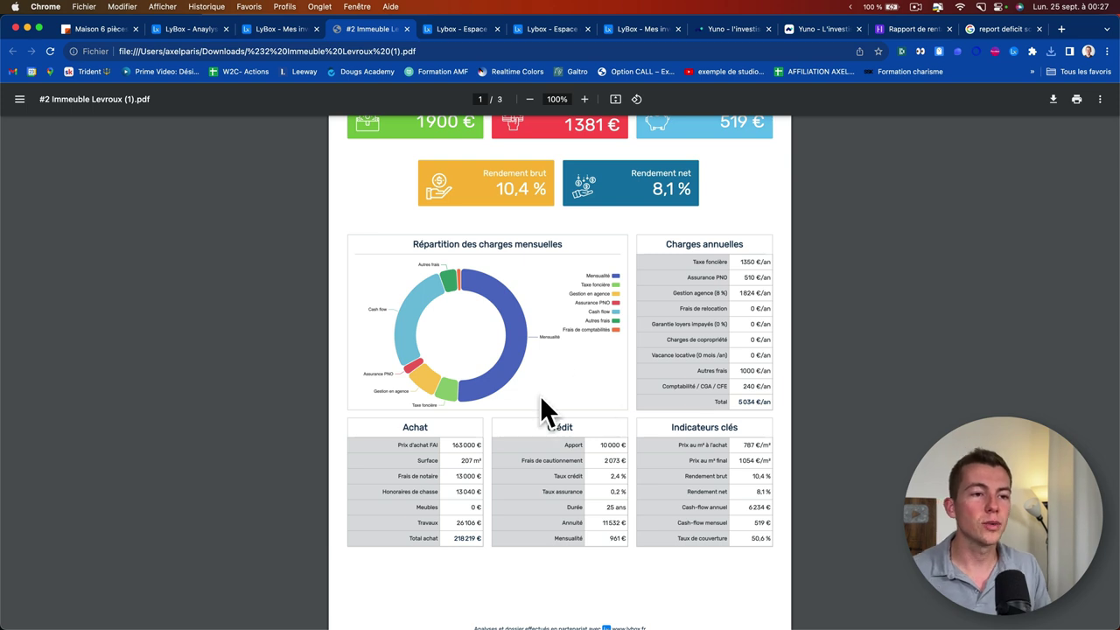
scroll(564, 395, down, 3)
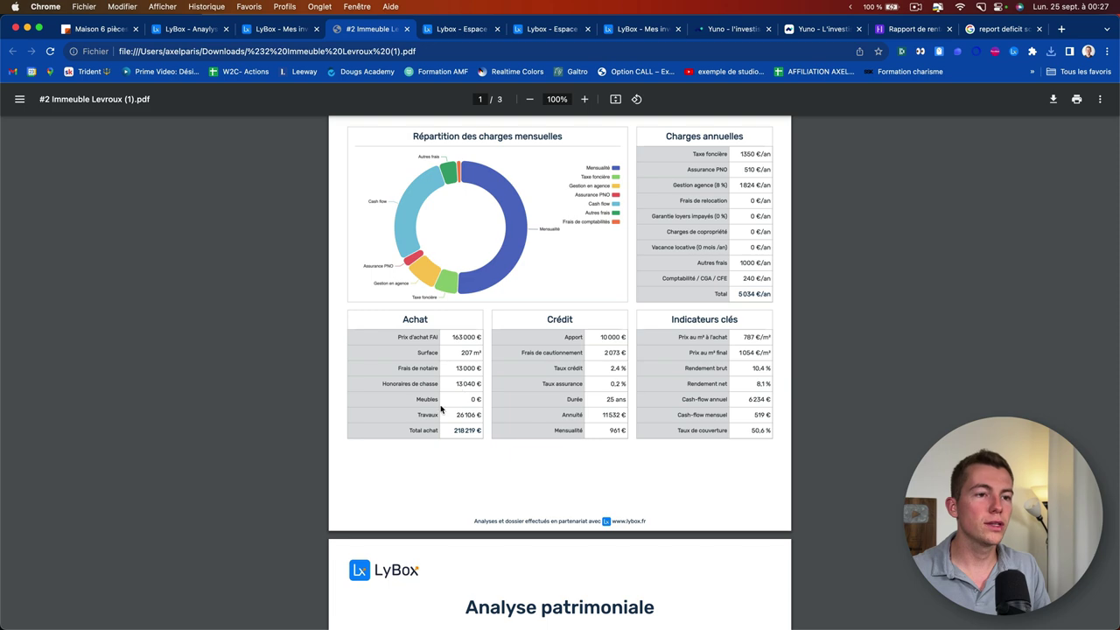
scroll(441, 409, down, 8)
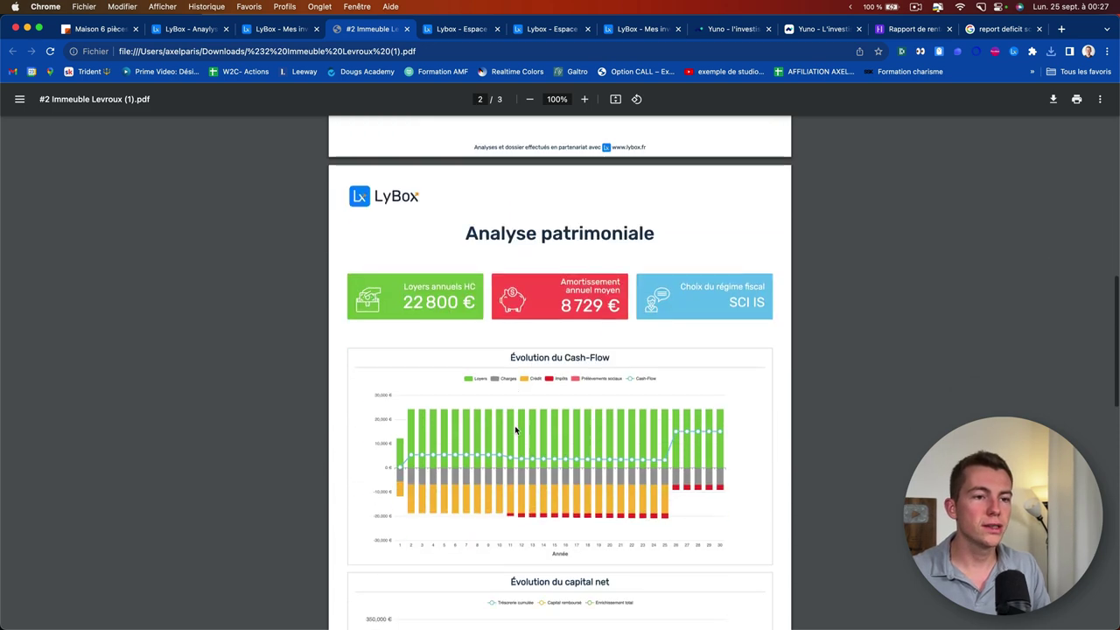
scroll(514, 425, down, 4)
scroll(538, 437, down, 12)
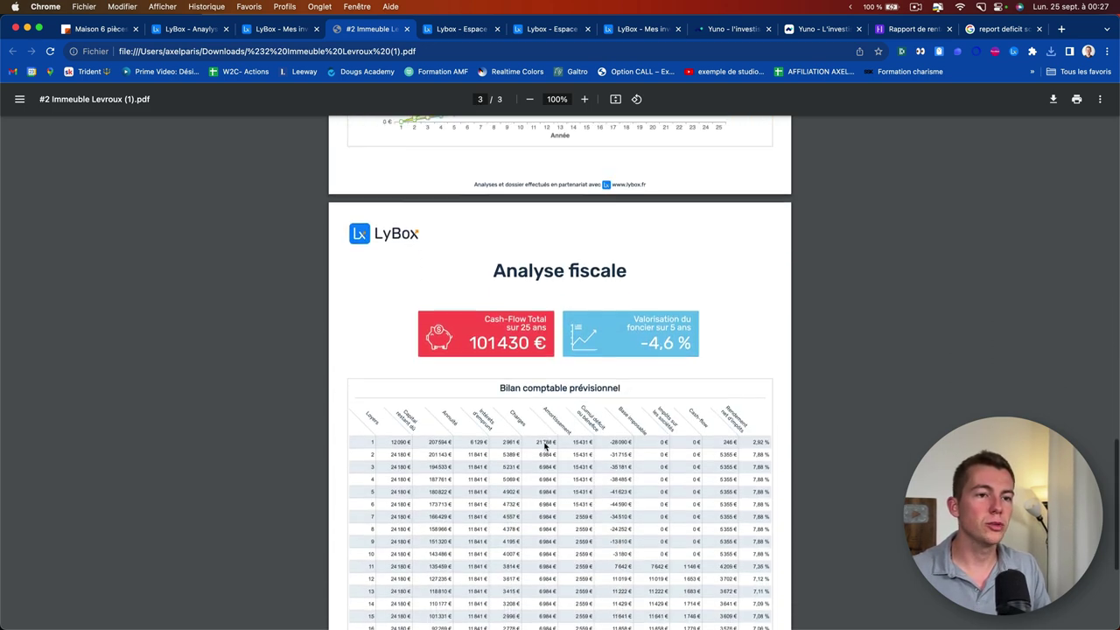
scroll(544, 446, down, 4)
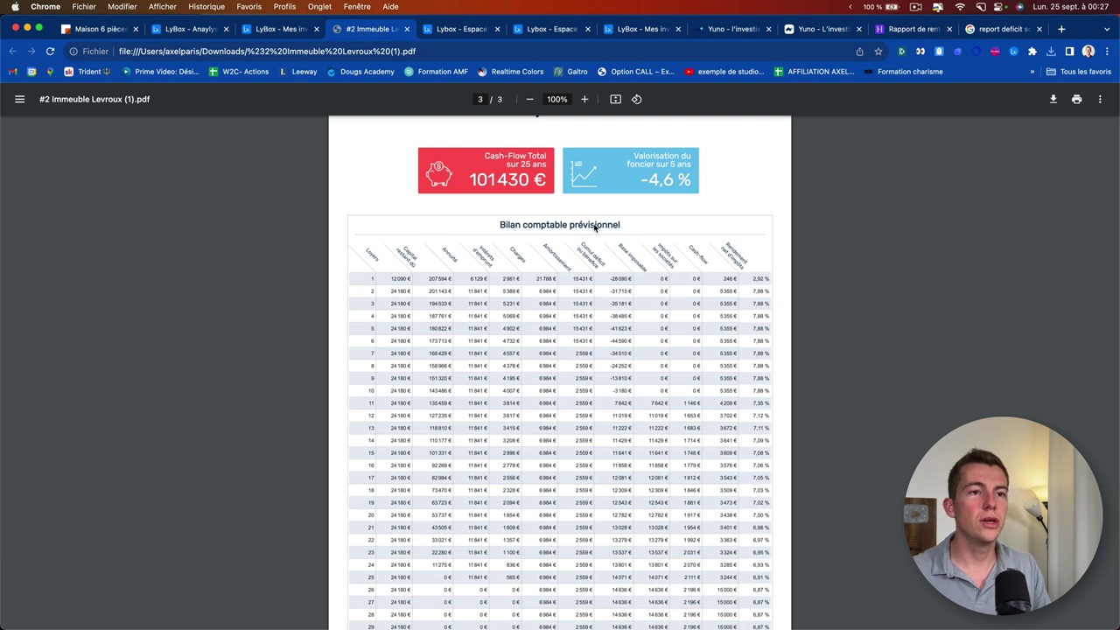
scroll(610, 355, down, 2)
scroll(608, 356, up, 6)
scroll(608, 356, up, 10)
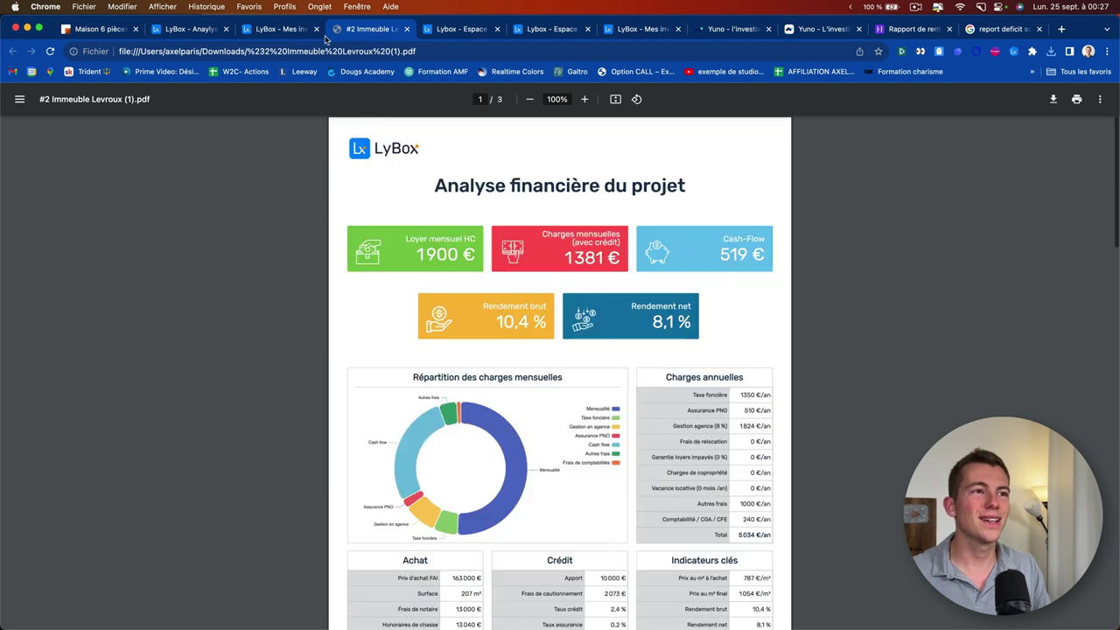
click(288, 29)
scroll(533, 240, up, 2)
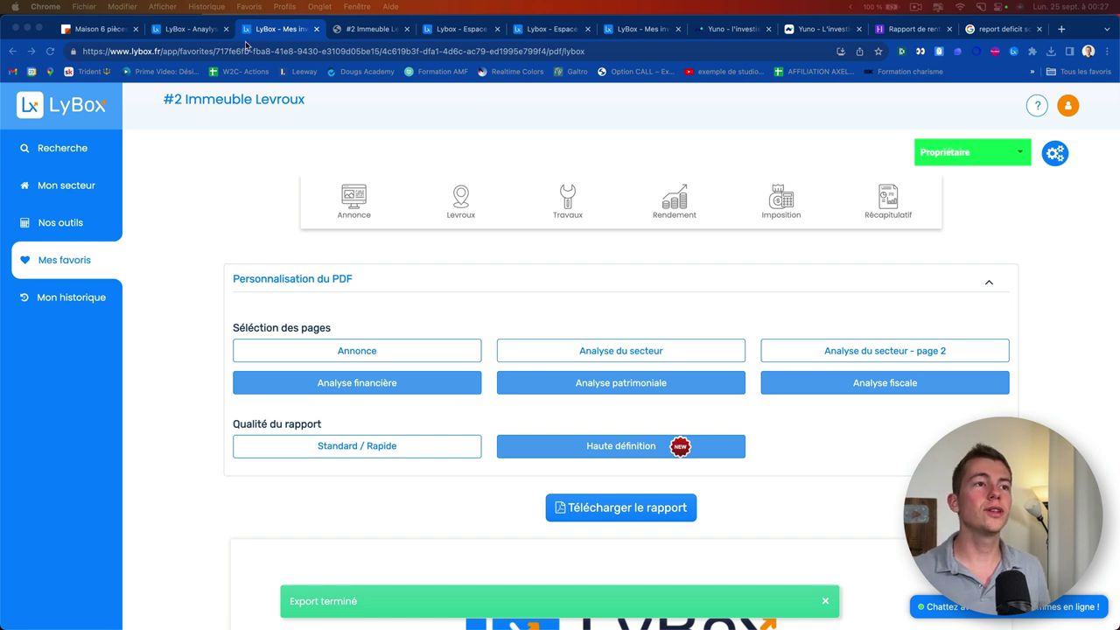
click(175, 30)
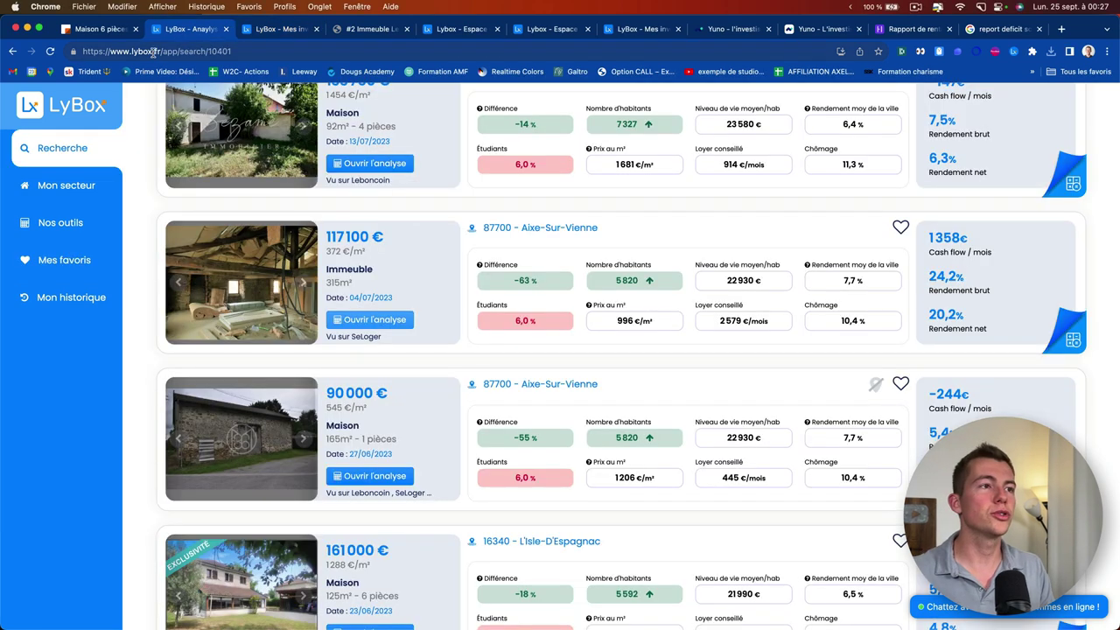
key(BackSpace)
key(Return)
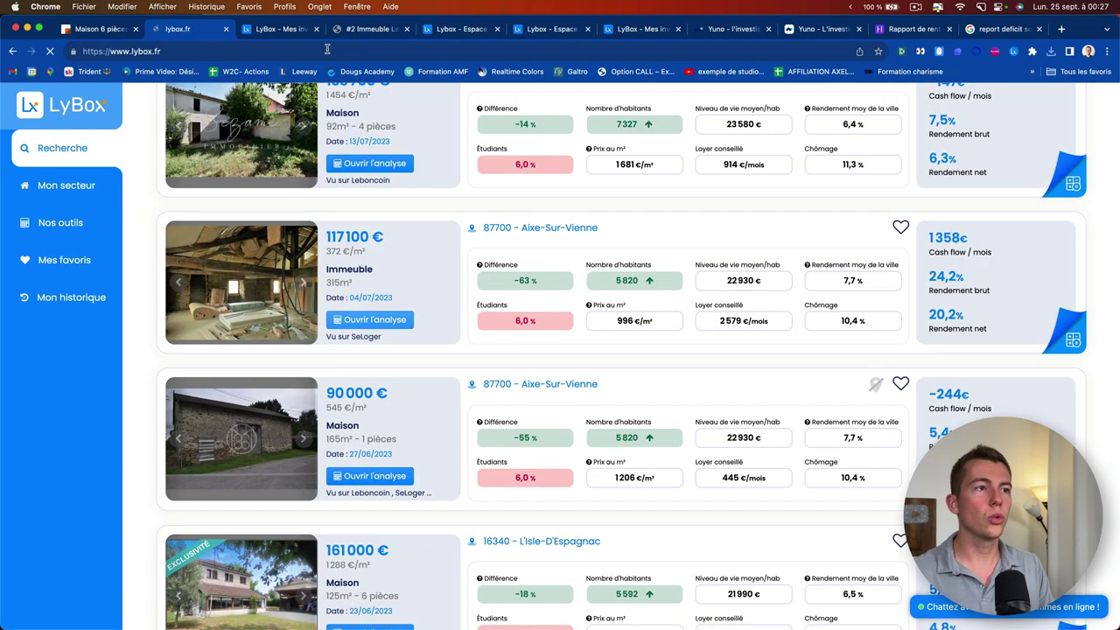
click(440, 108)
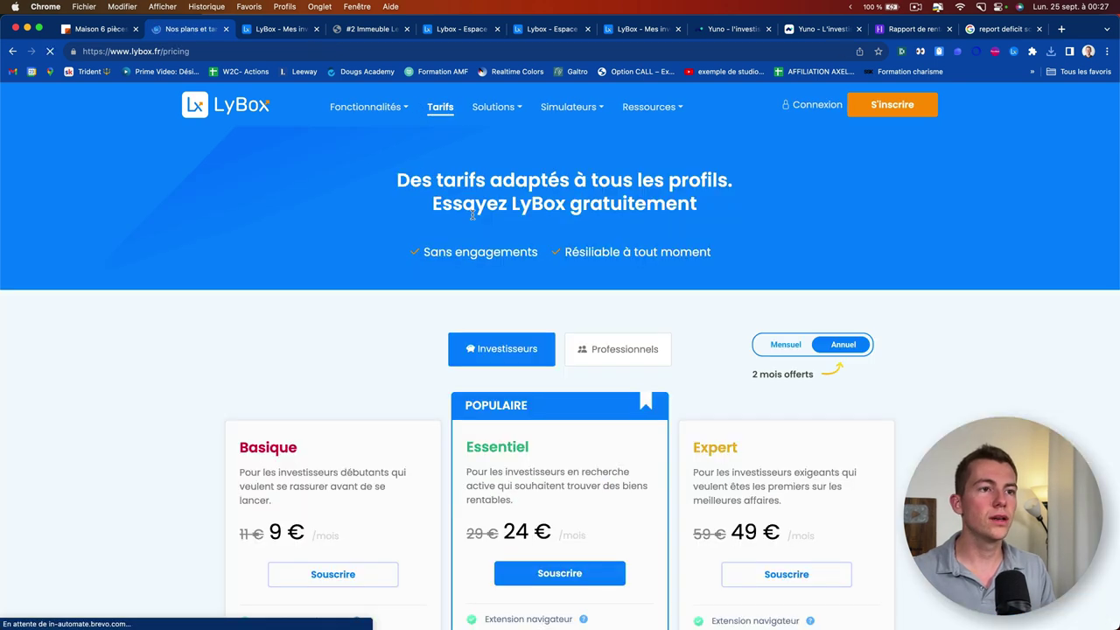
Review the Basique plan's price and included features, focusing on the Simulateur d'investissement locatif
scroll(336, 370, down, 3)
scroll(336, 370, down, 2)
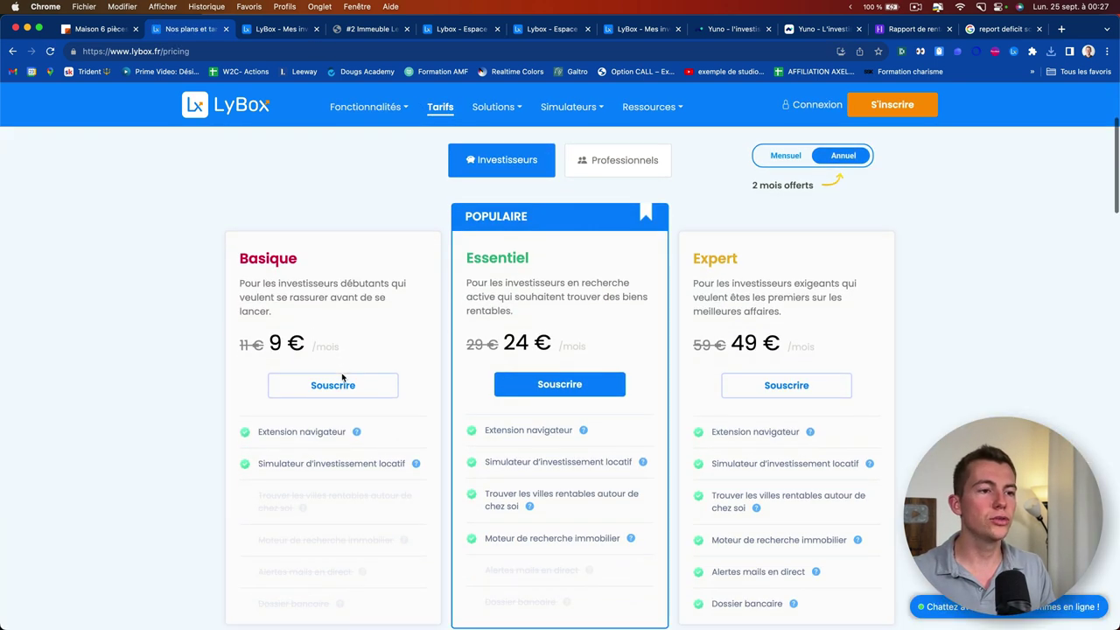
drag(264, 464, 412, 464)
click(397, 461)
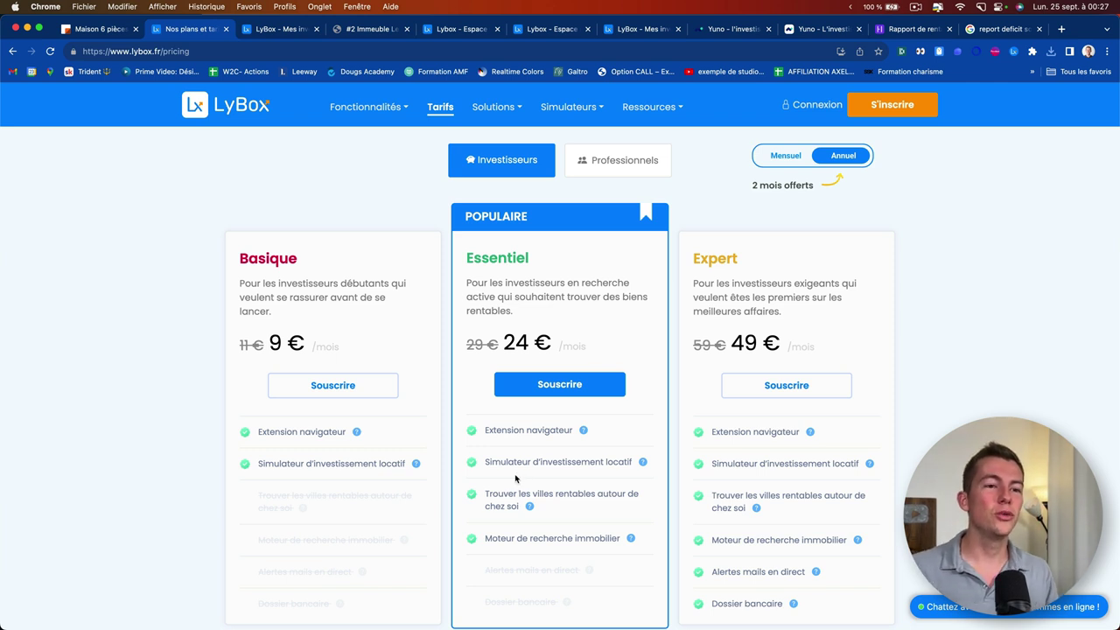
Examine the Essentiel plan's profitable-town finder, the Moteur de recherche immobilier explanation and the plan's target investors
scroll(576, 479, down, 2)
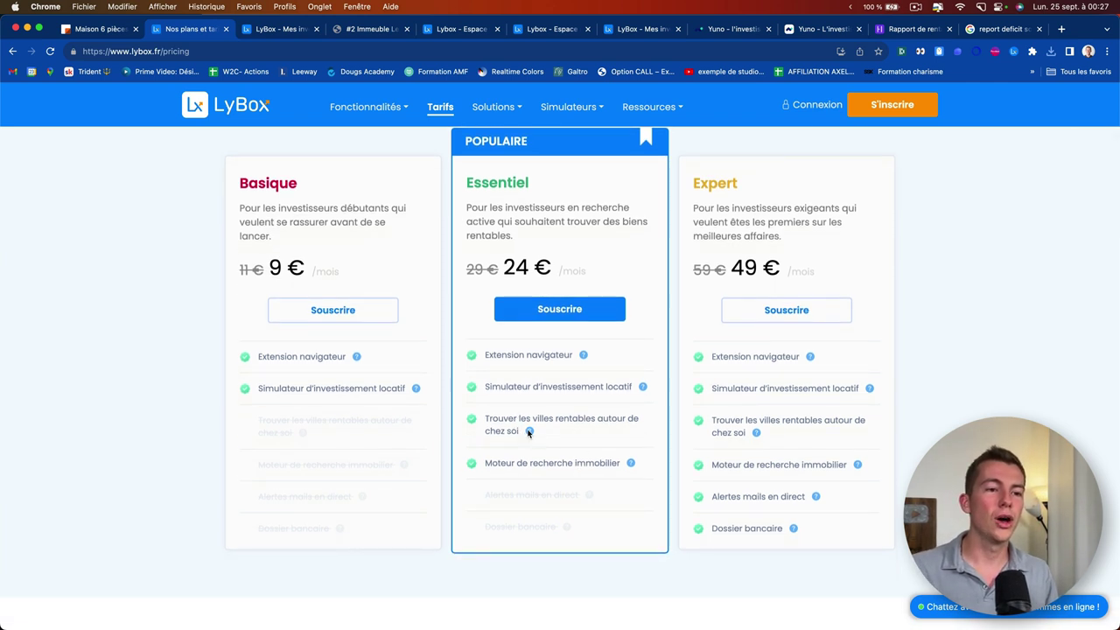
mouse_move(529, 432)
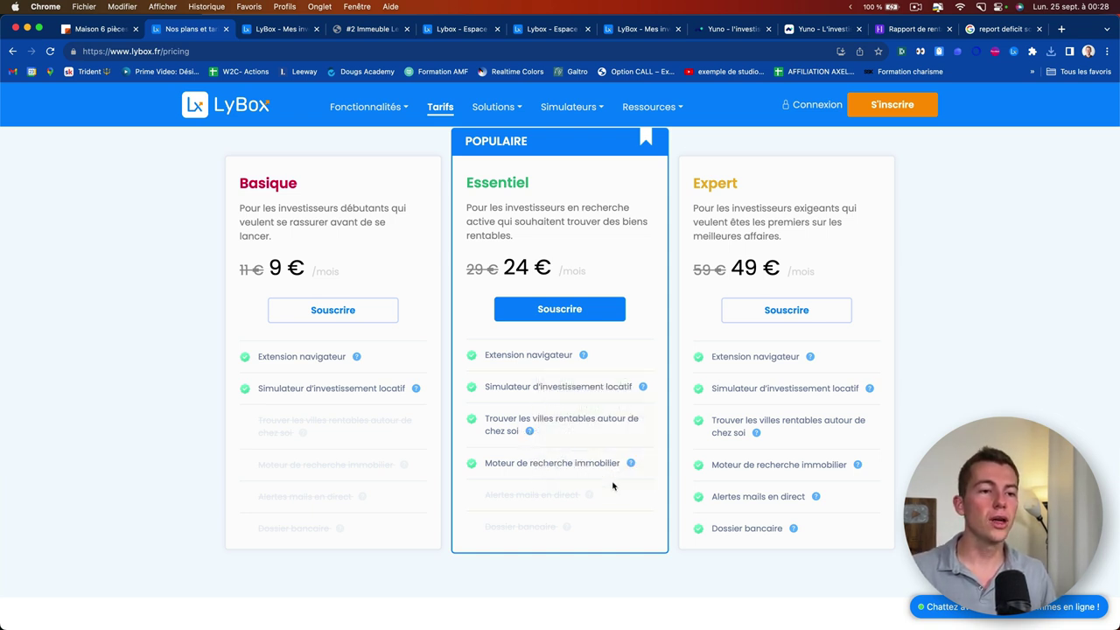
drag(487, 463, 623, 464)
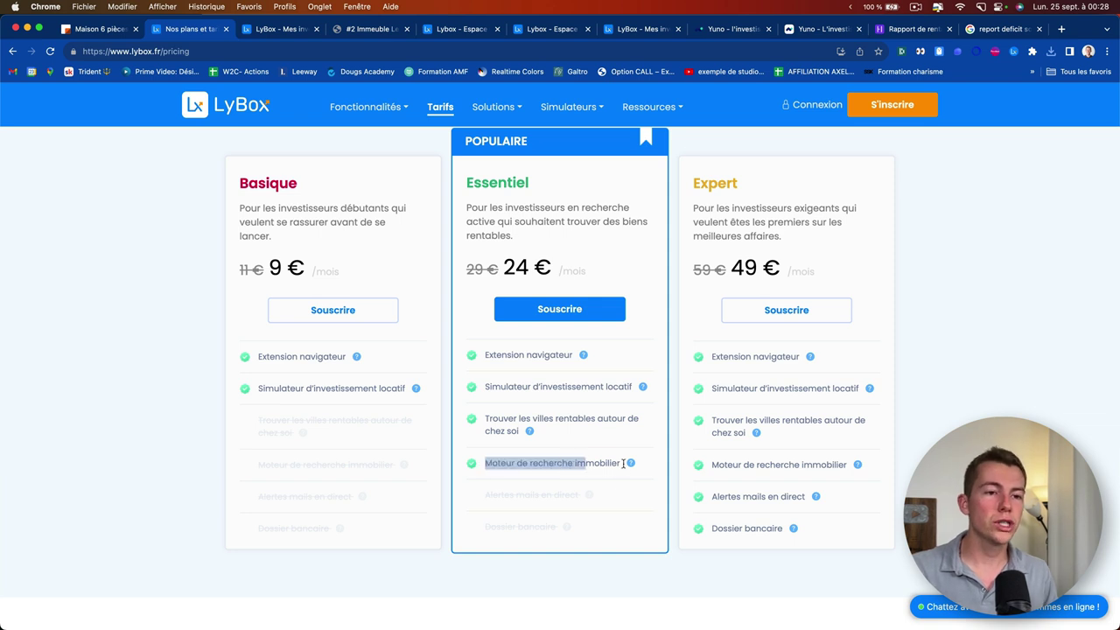
click(628, 469)
mouse_move(626, 472)
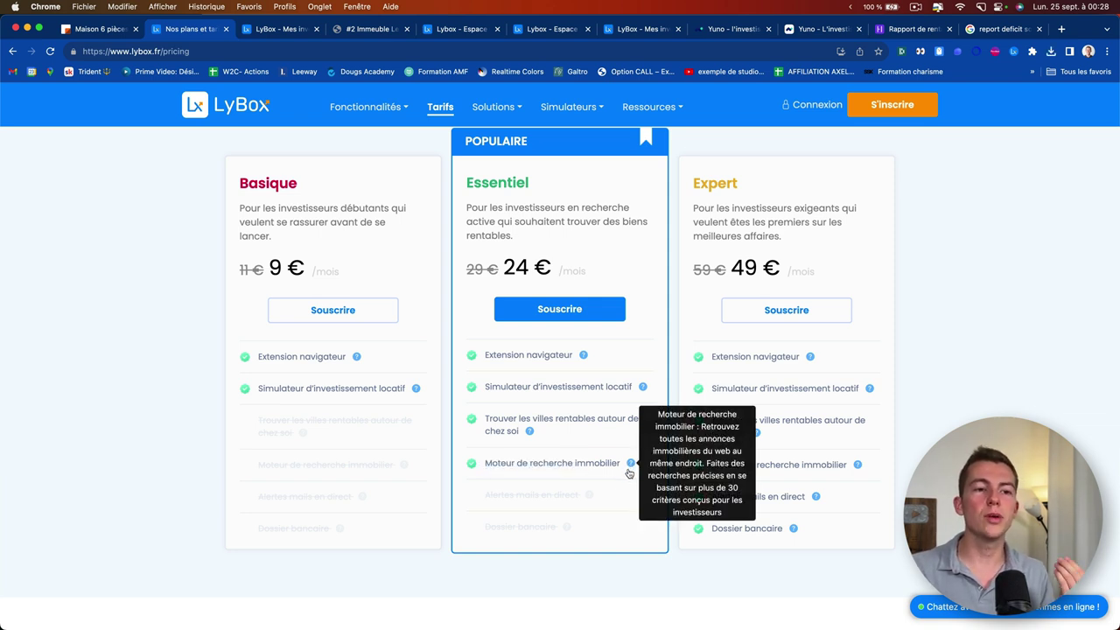
scroll(484, 315, up, 2)
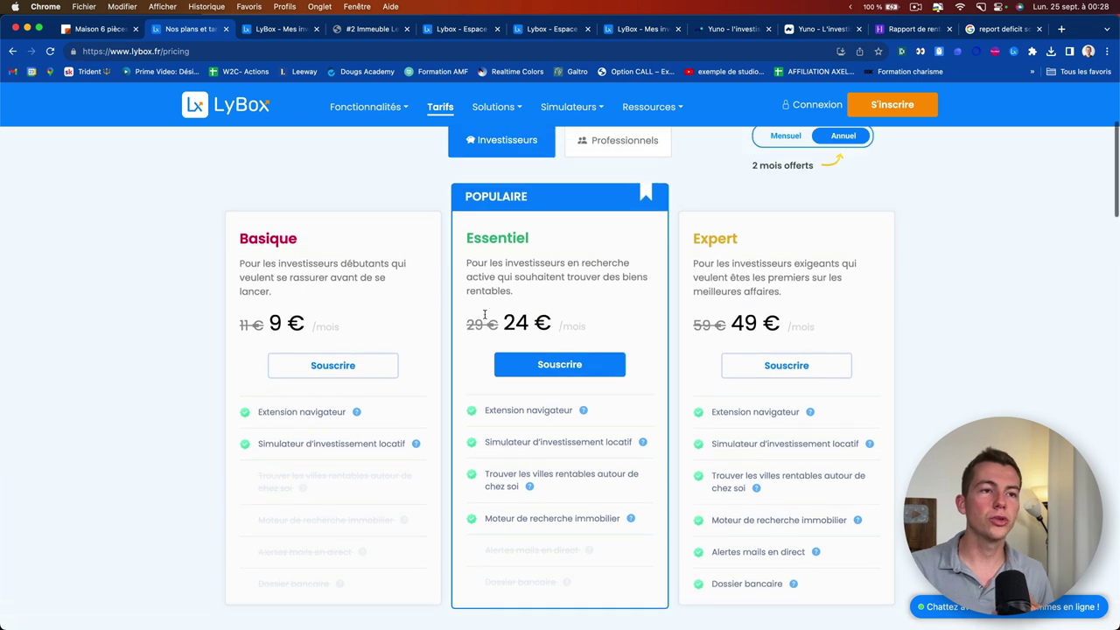
drag(470, 240, 602, 265)
click(645, 277)
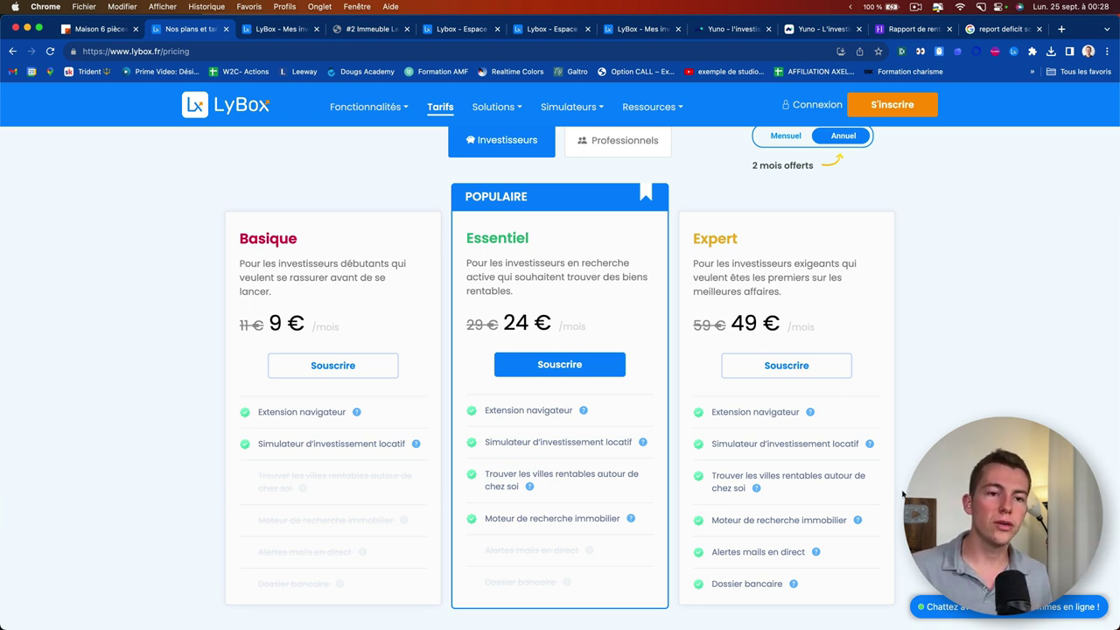
Read the explanation of the Alertes mails en direct feature in the Expert plan
drag(724, 551, 790, 551)
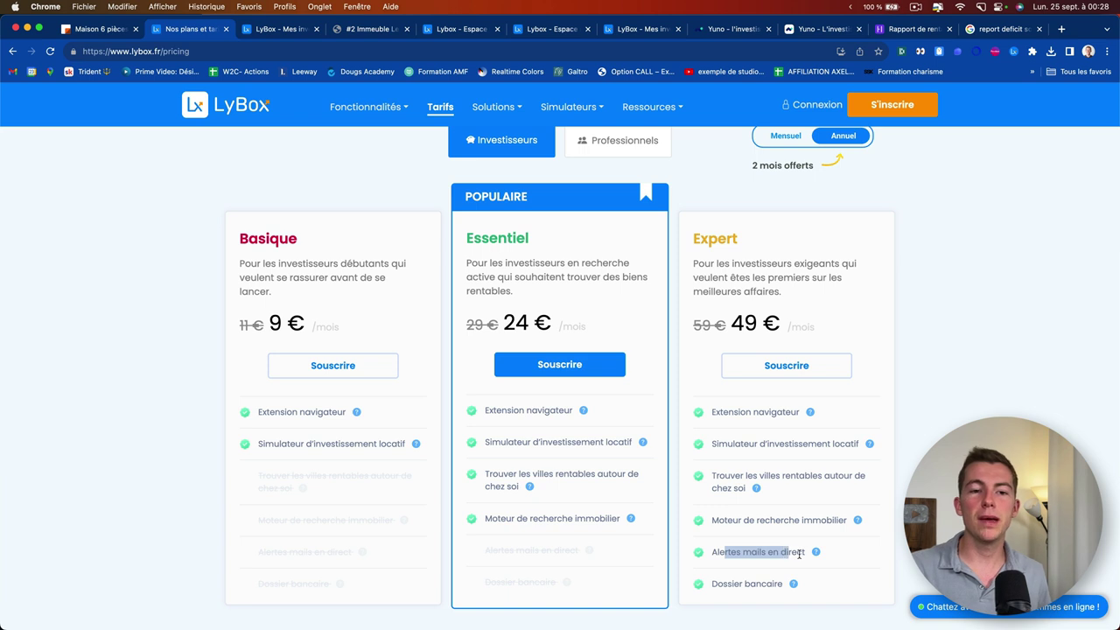
mouse_move(815, 555)
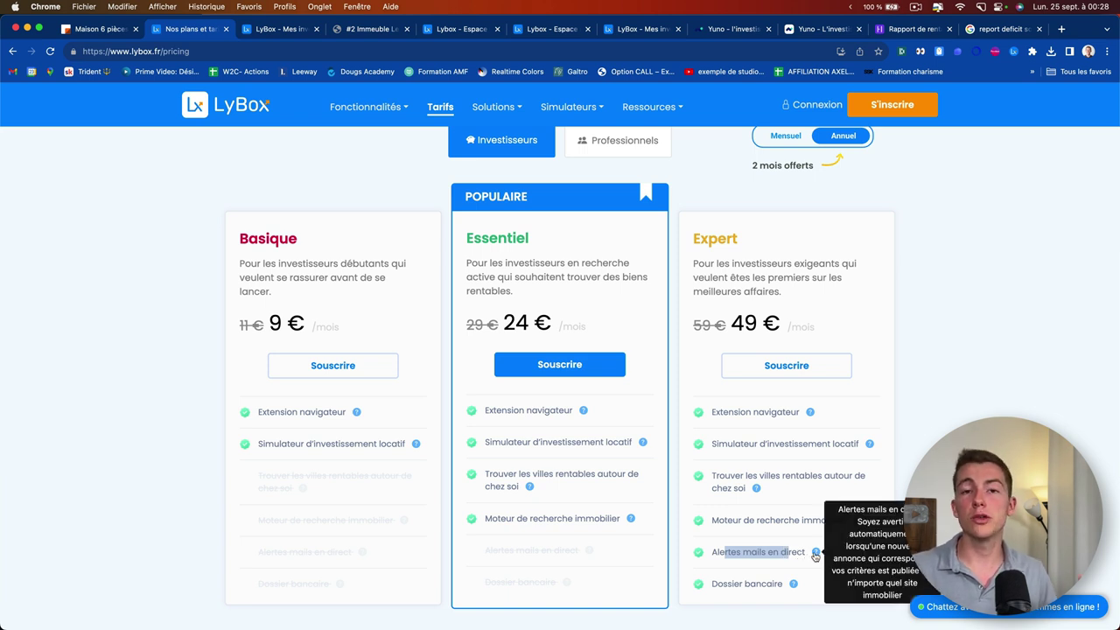